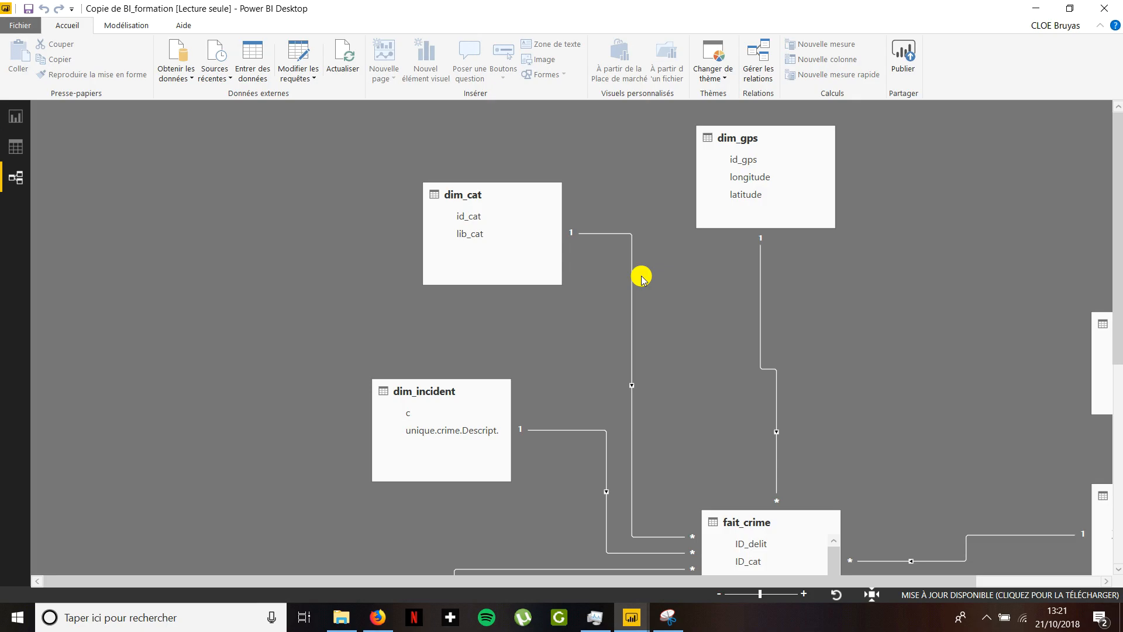
# - Look over the tables and relationships around fait_crime in the data model diagram
pyautogui.moveTo(1111, 213); pyautogui.dragTo(1118, 413)
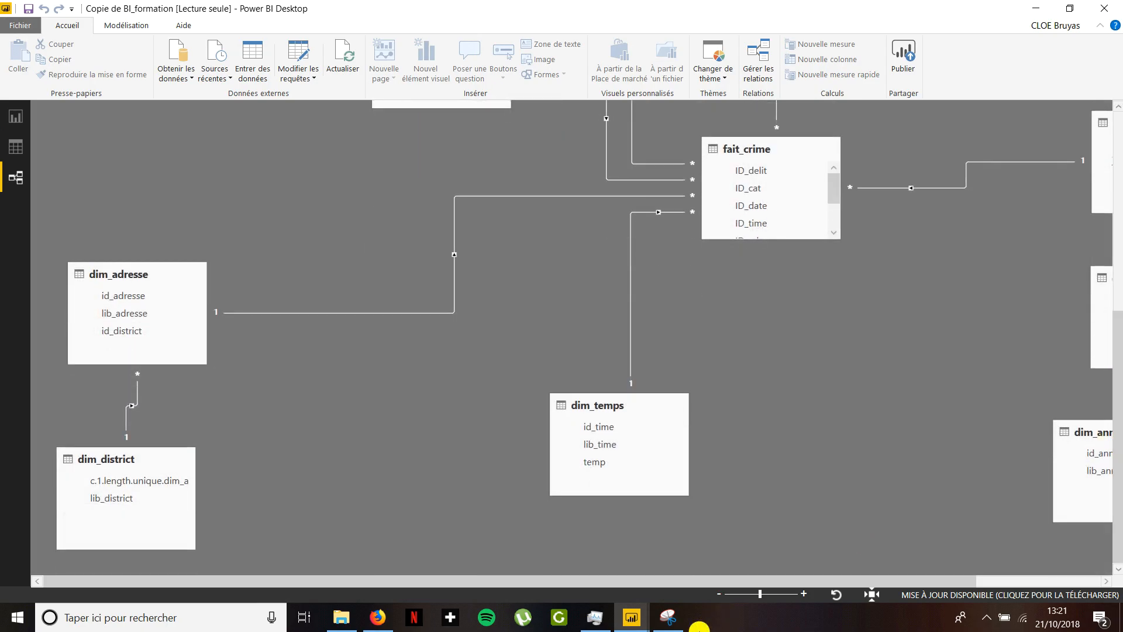
pyautogui.moveTo(692, 579); pyautogui.dragTo(807, 580)
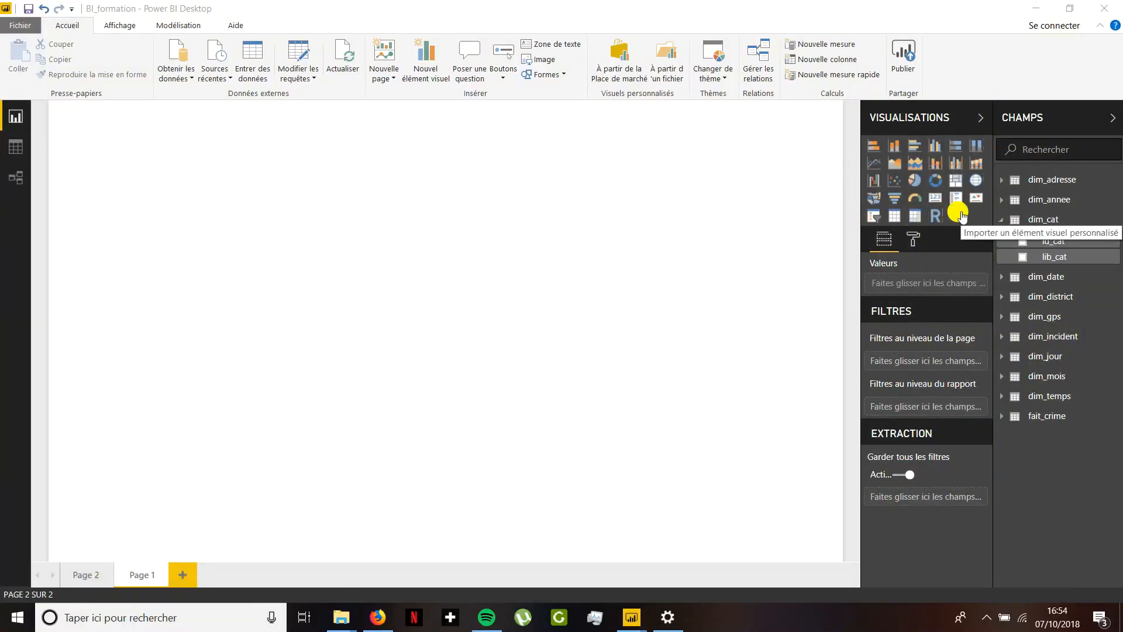
# - Create an enlarged donut chart on Page 1 with lib_cat as the legend and NB_crimes as the values
pyautogui.click(935, 181)
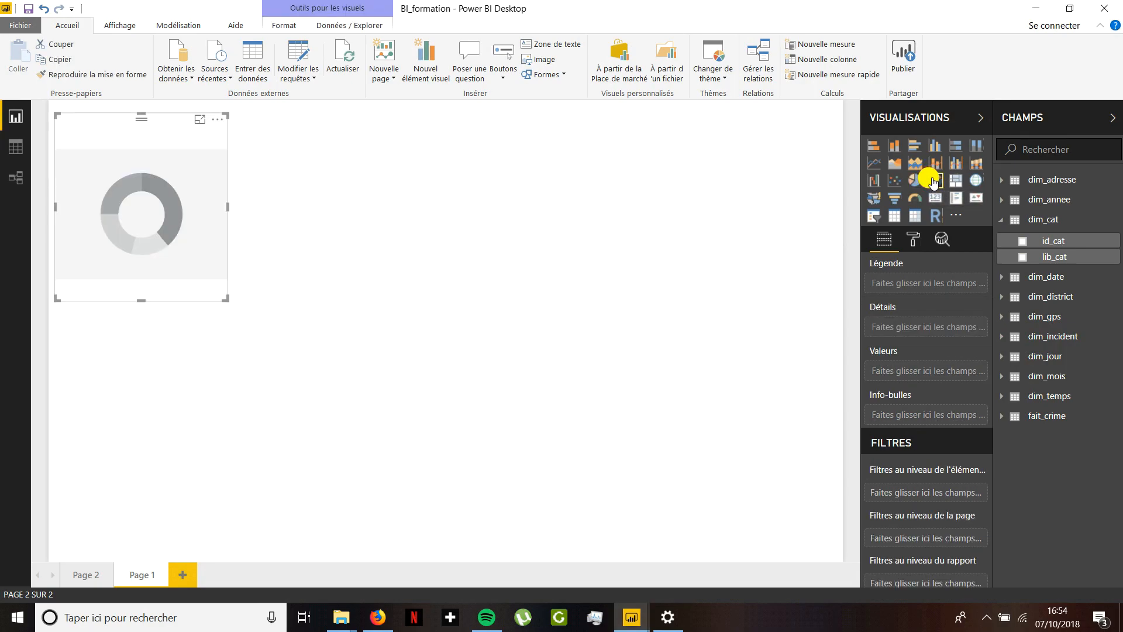
pyautogui.moveTo(225, 299); pyautogui.dragTo(519, 384)
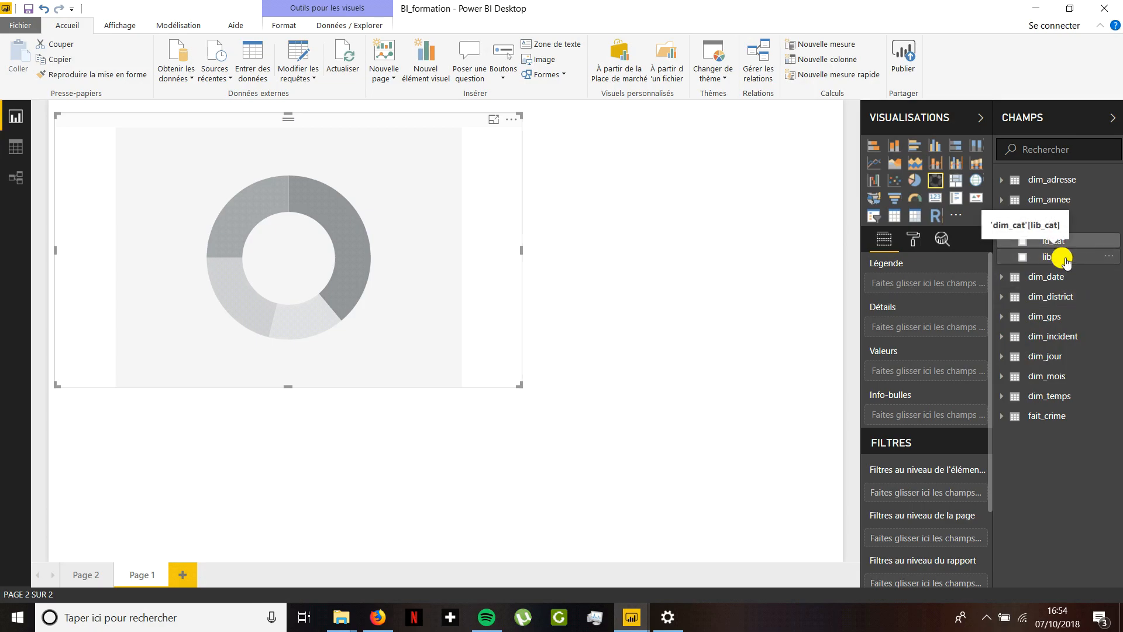
pyautogui.moveTo(1062, 260); pyautogui.dragTo(932, 285)
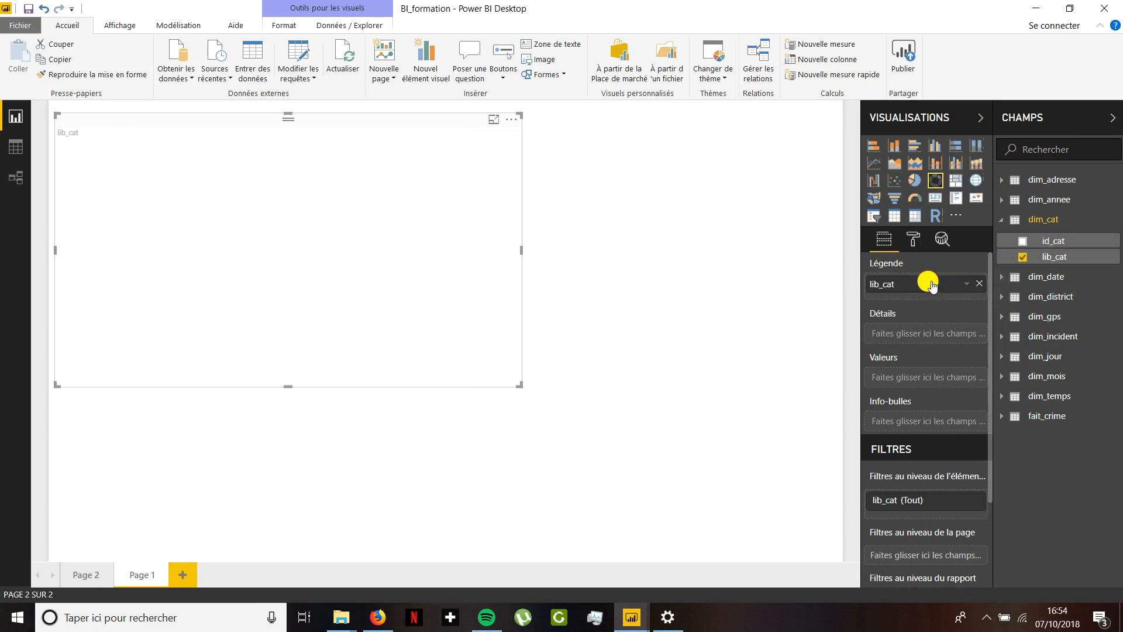
pyautogui.click(1023, 416)
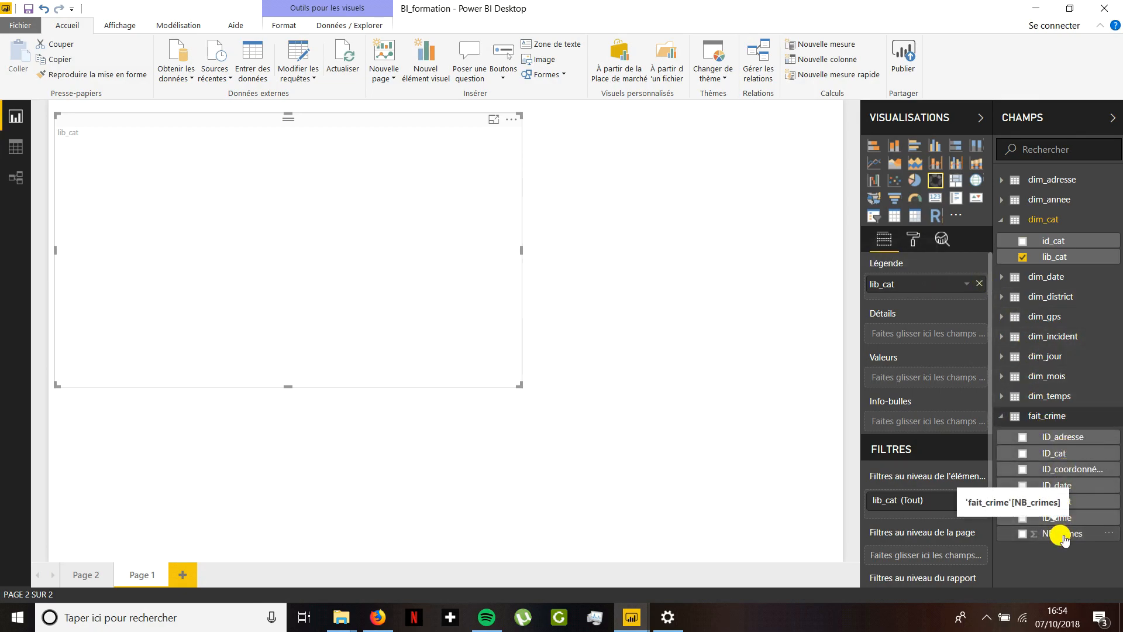
pyautogui.moveTo(1064, 539); pyautogui.dragTo(937, 382)
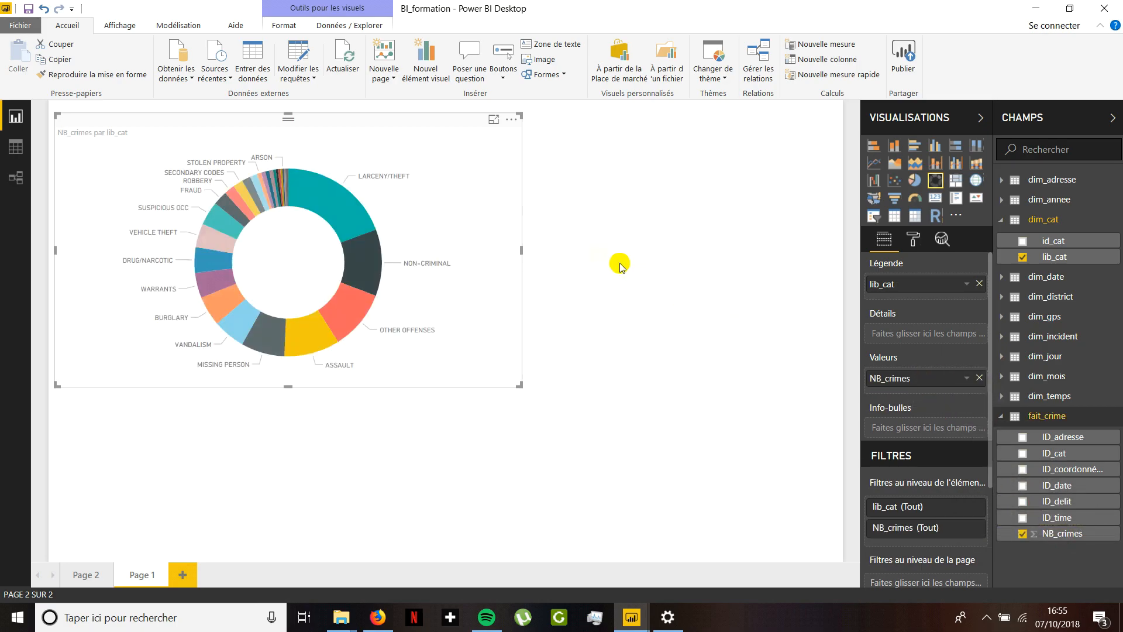
pyautogui.moveTo(348, 208)
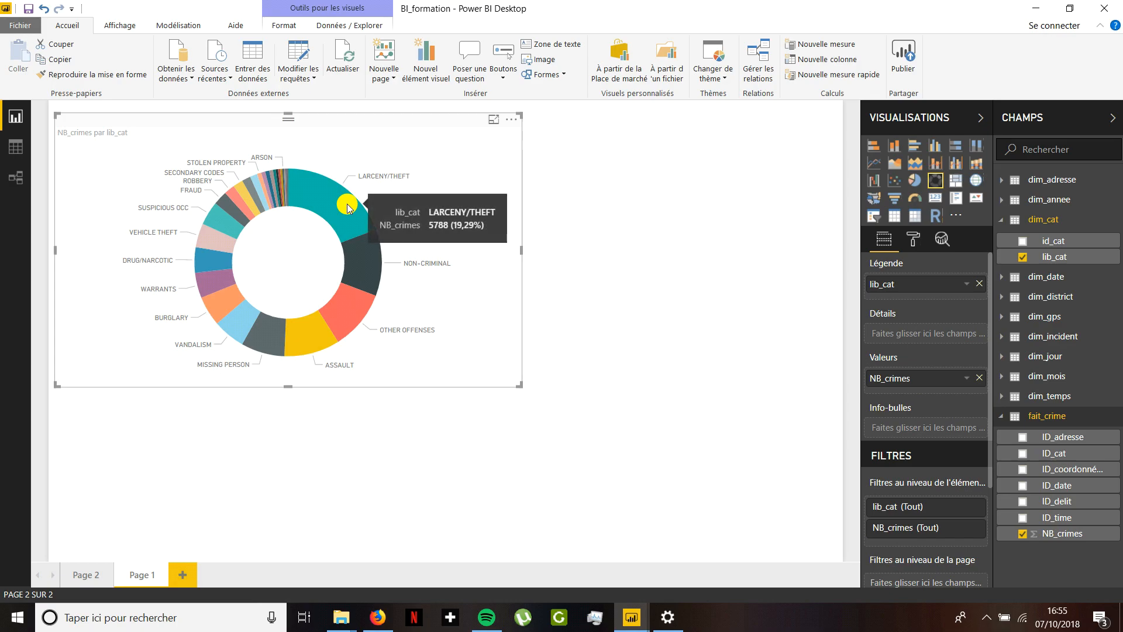
pyautogui.moveTo(339, 327)
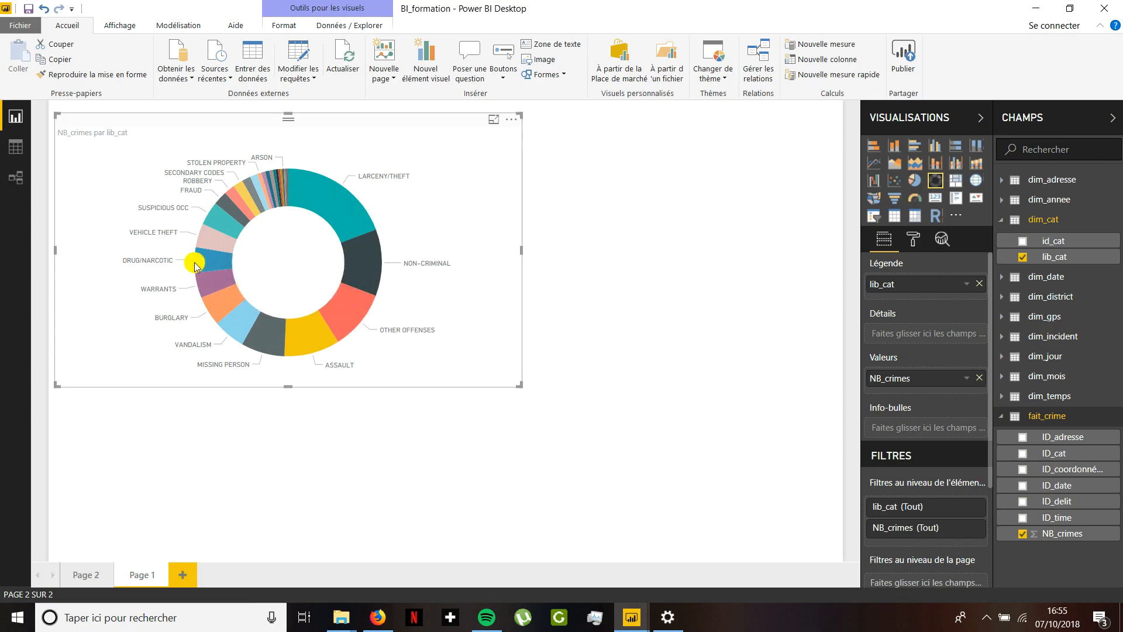
pyautogui.moveTo(205, 265)
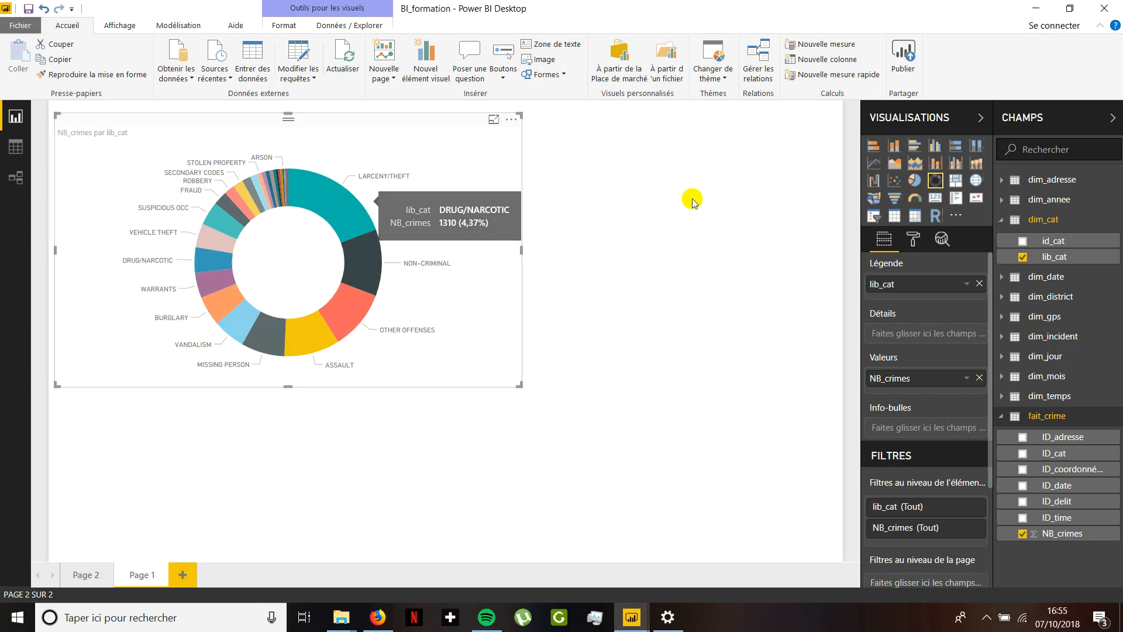
# - Try the donut visual as stacked column, pie and ribbon charts, settling on a stacked bar chart
pyautogui.click(899, 154)
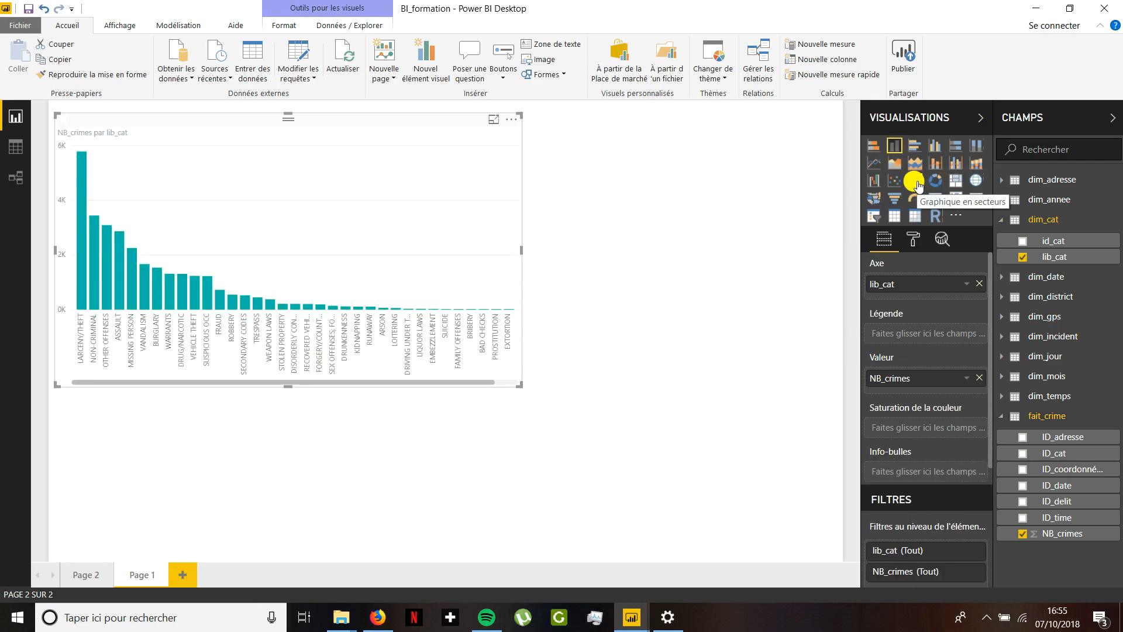
pyautogui.click(917, 183)
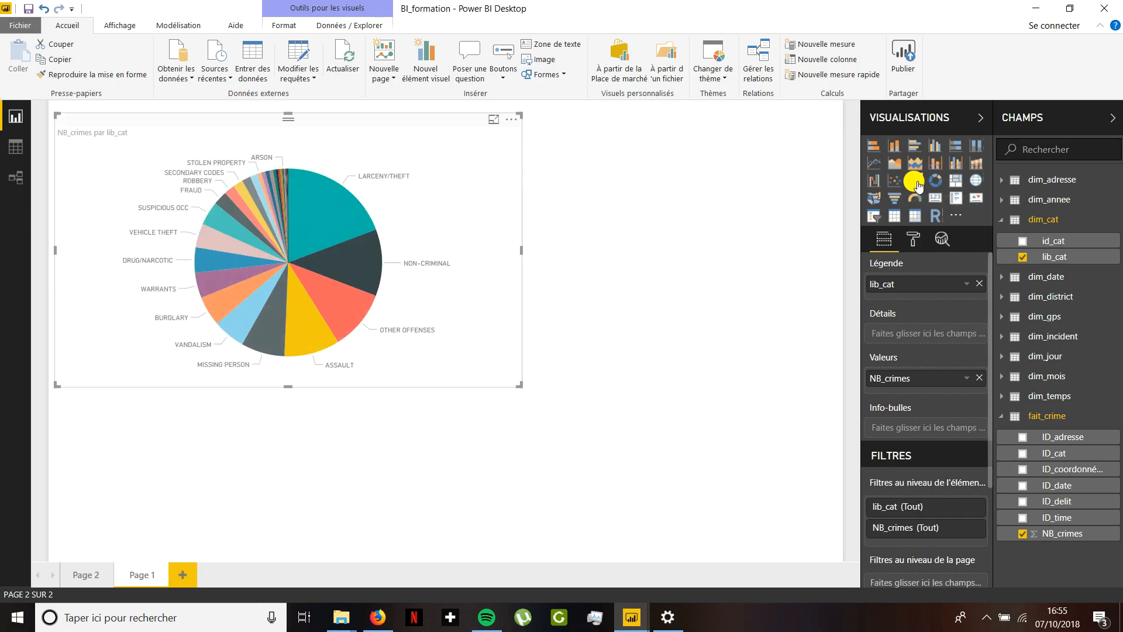
pyautogui.click(976, 165)
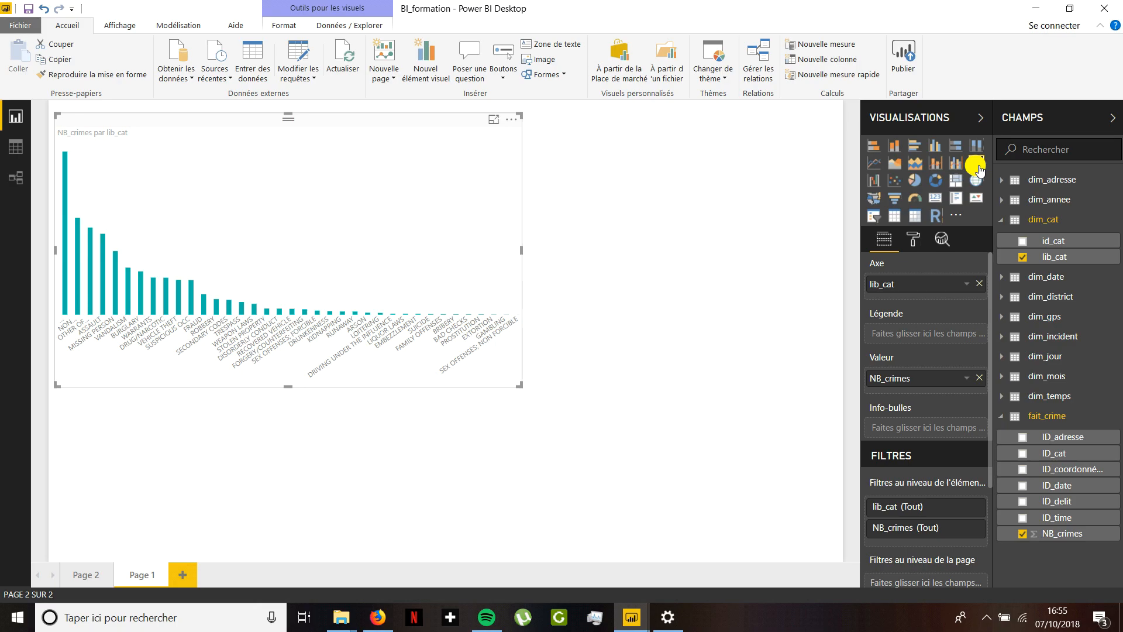
pyautogui.click(874, 147)
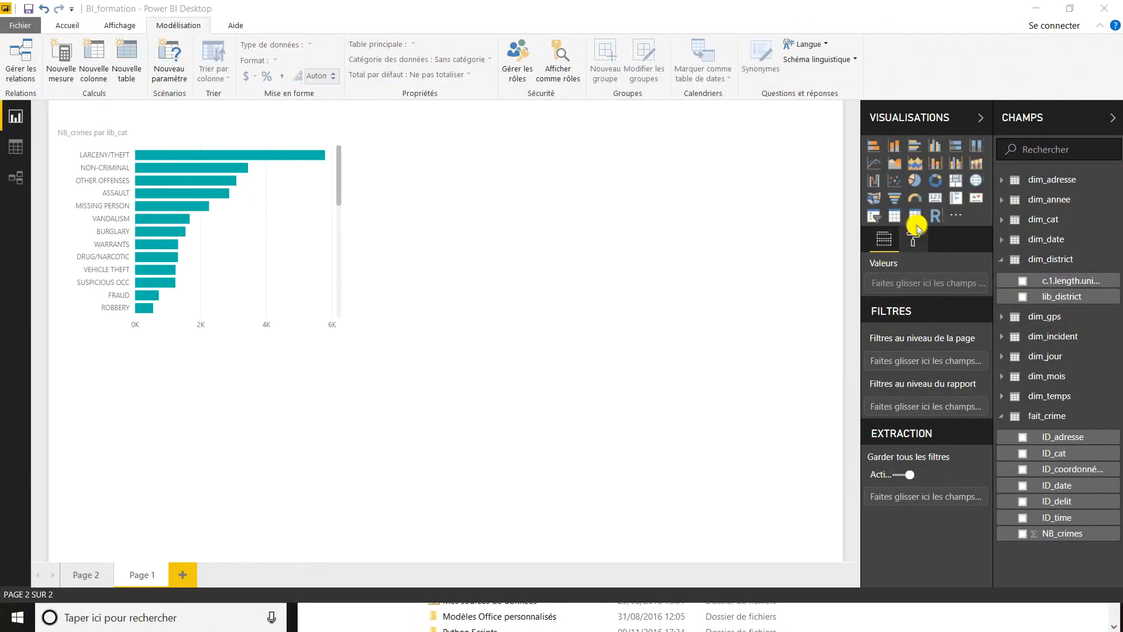
# - Insert a wide matrix below the bar chart with lib_cat as rows, lib_district as columns and NB_crimes as values
pyautogui.click(915, 221)
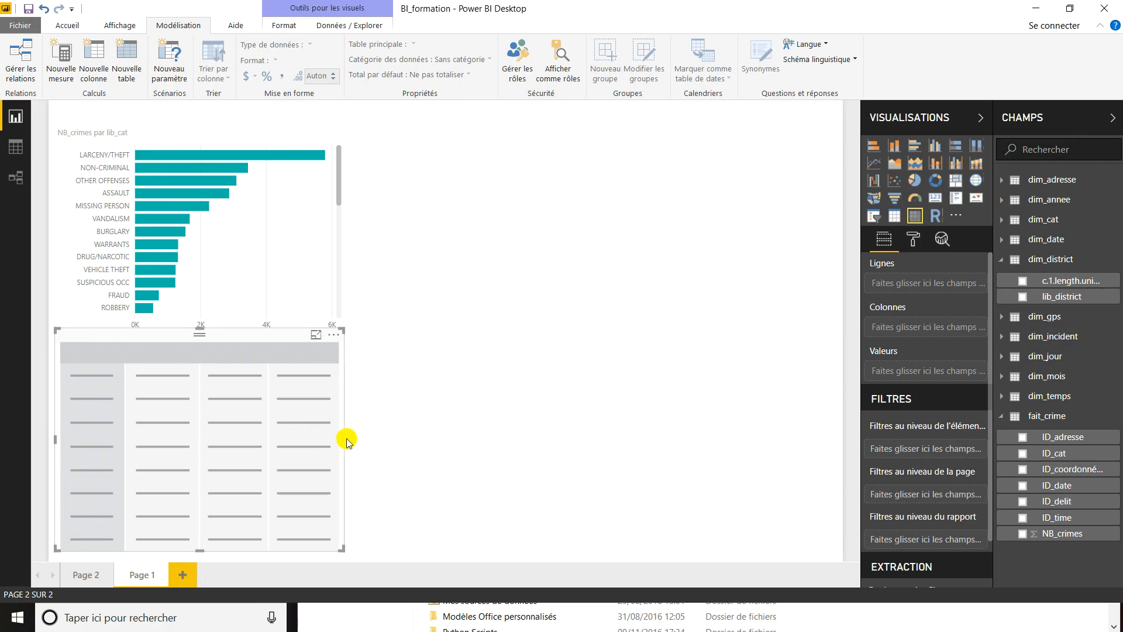
pyautogui.moveTo(343, 437); pyautogui.dragTo(790, 450)
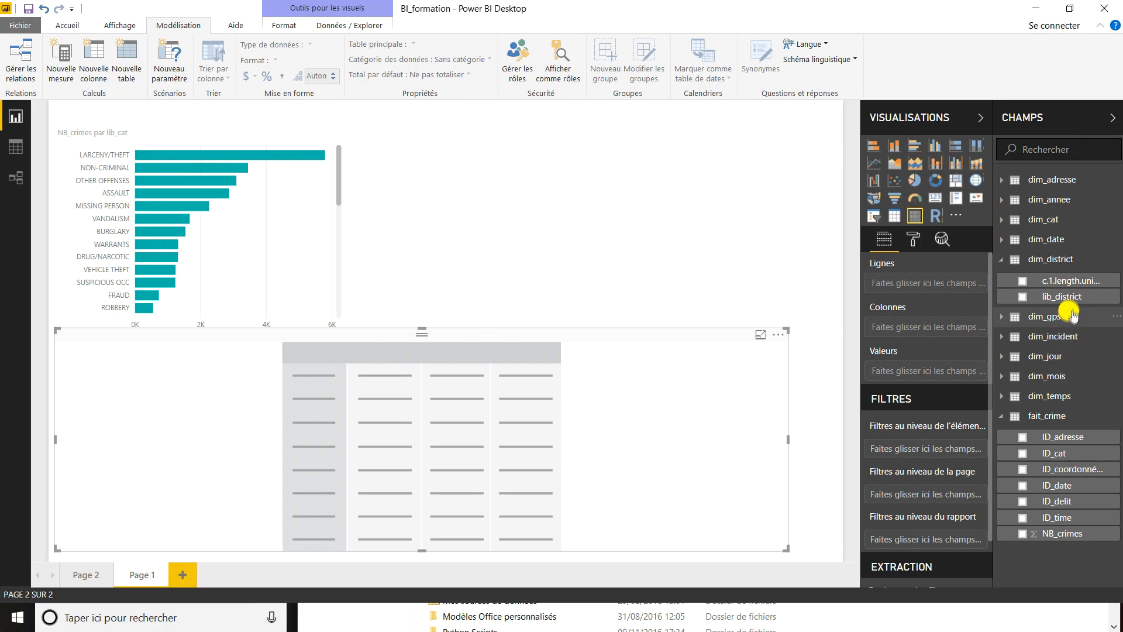
pyautogui.moveTo(1075, 297); pyautogui.dragTo(923, 326)
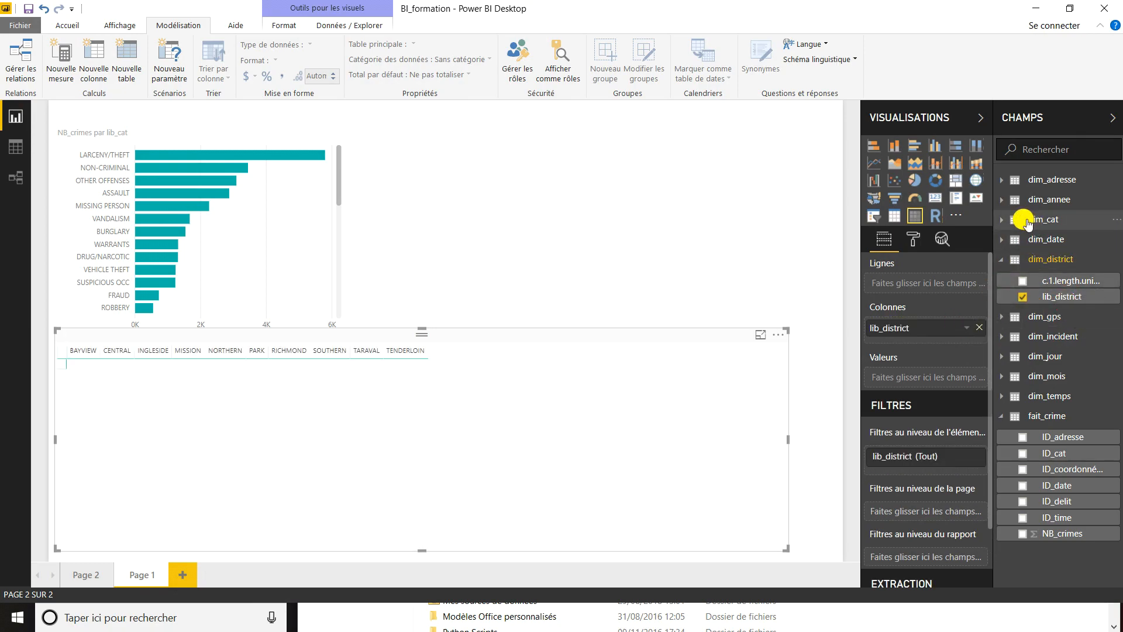
pyautogui.click(1027, 220)
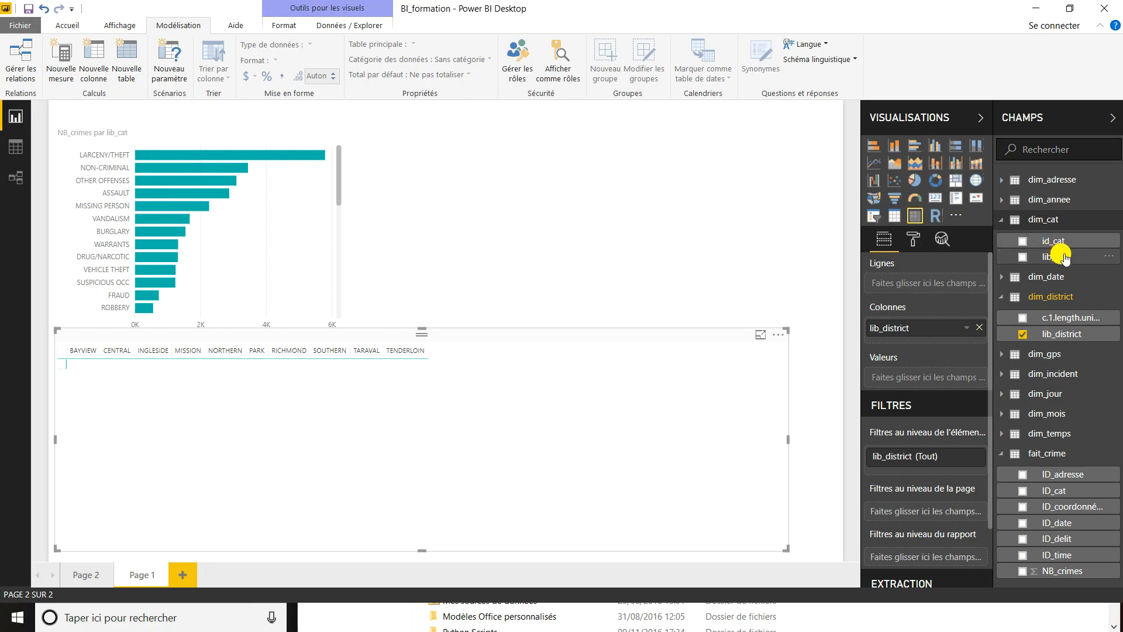
pyautogui.moveTo(1063, 258); pyautogui.dragTo(939, 282)
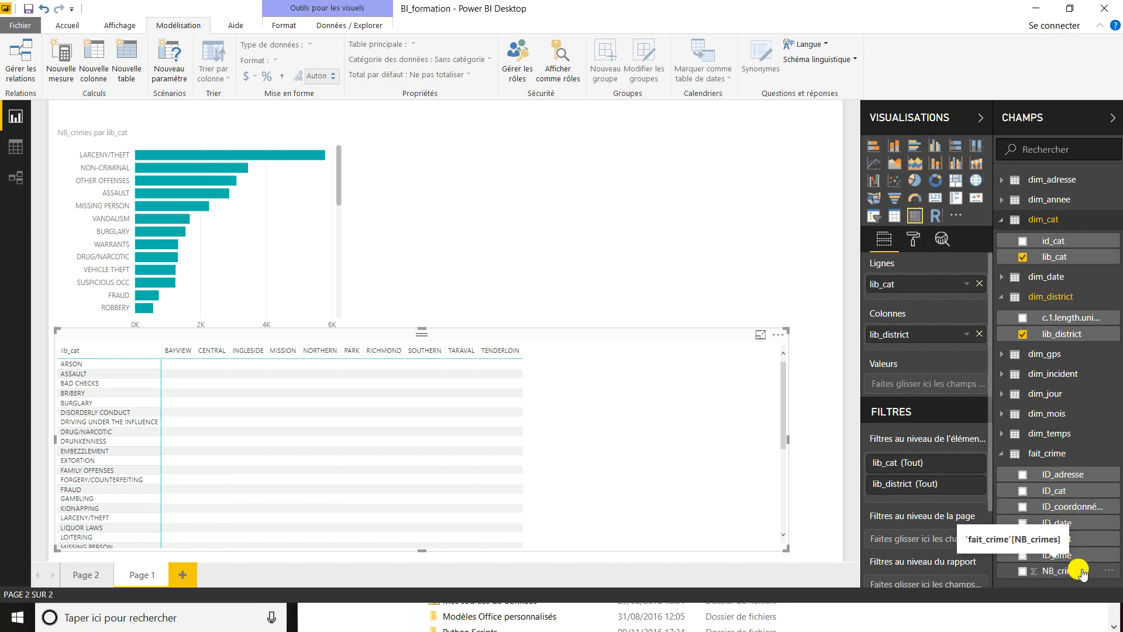
pyautogui.moveTo(1079, 570); pyautogui.dragTo(943, 386)
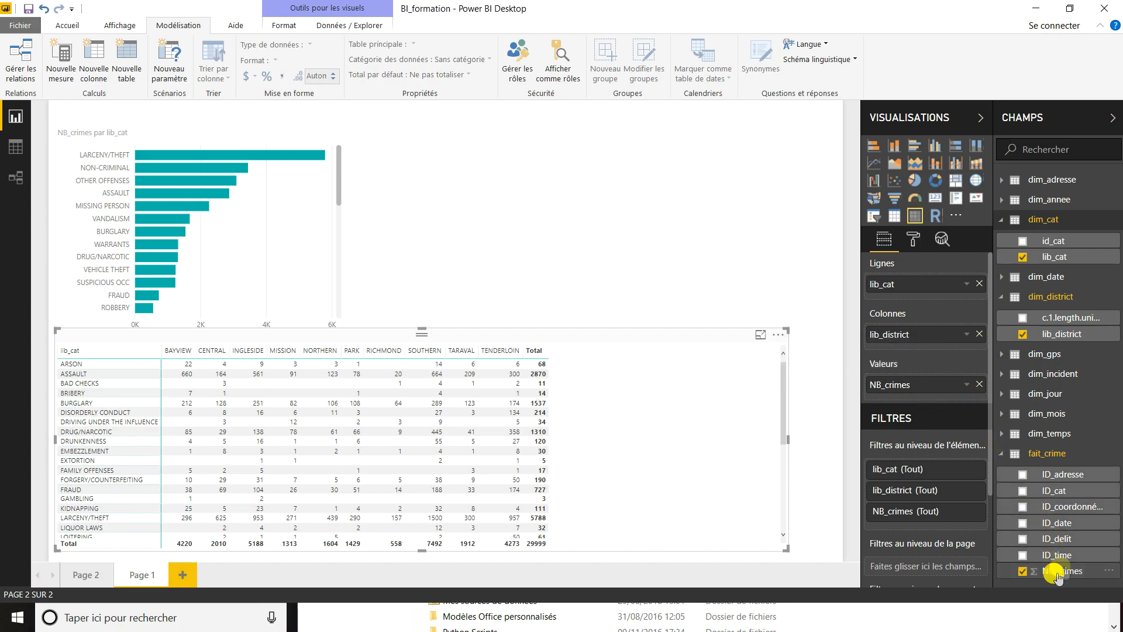
# - Add NB_crimes to the matrix values a second time and show it as a percentage of the row total
pyautogui.moveTo(1062, 570); pyautogui.dragTo(926, 392)
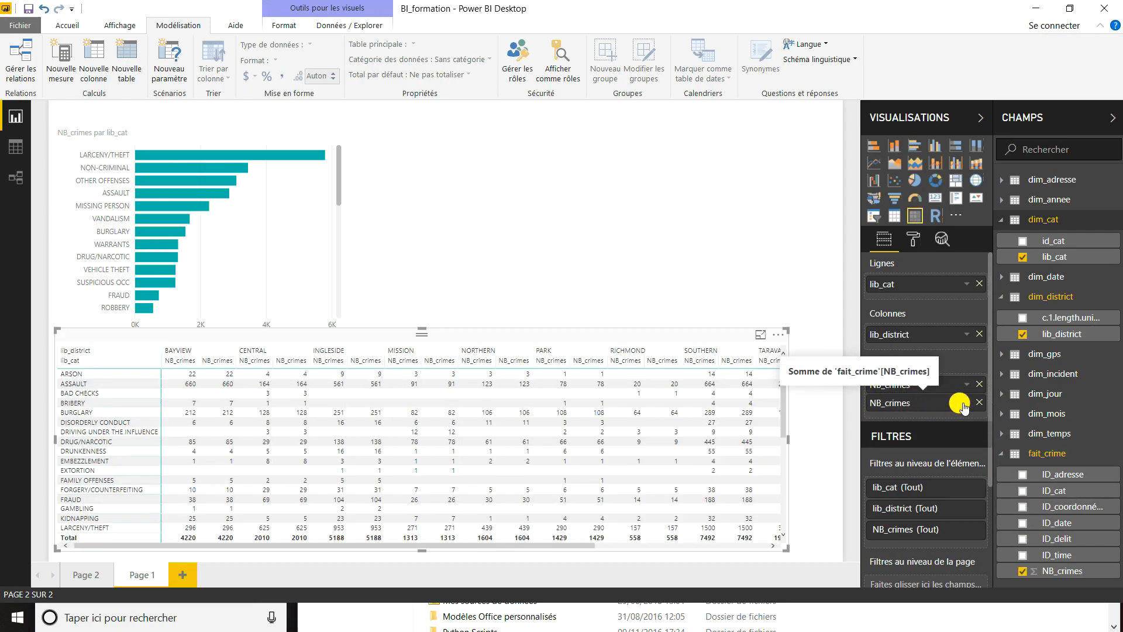
pyautogui.click(962, 405)
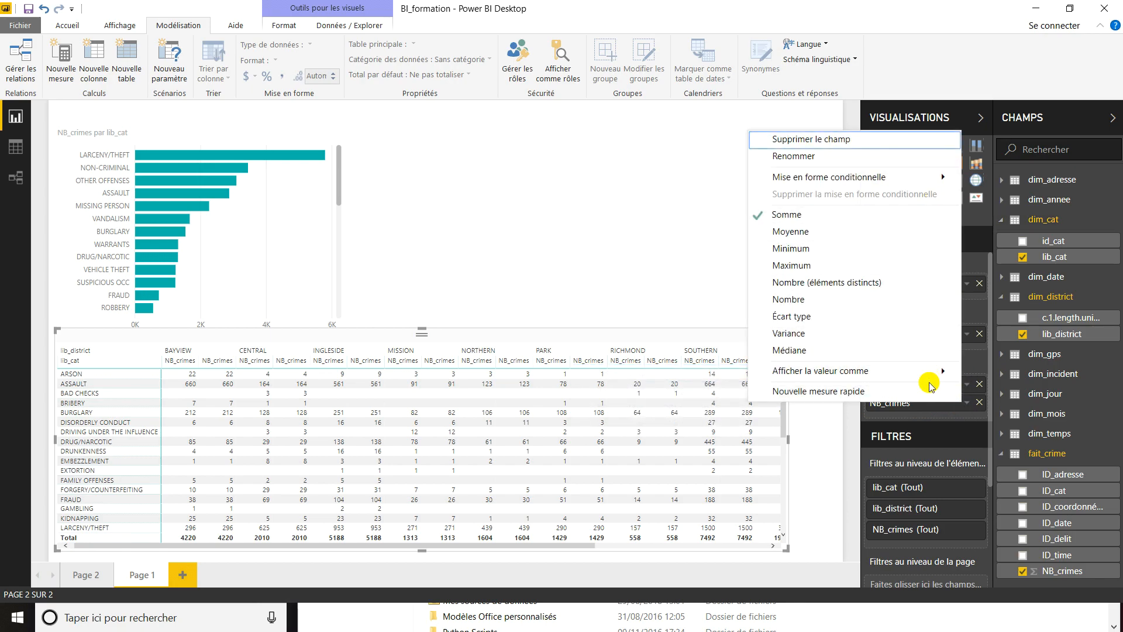
pyautogui.moveTo(798, 369)
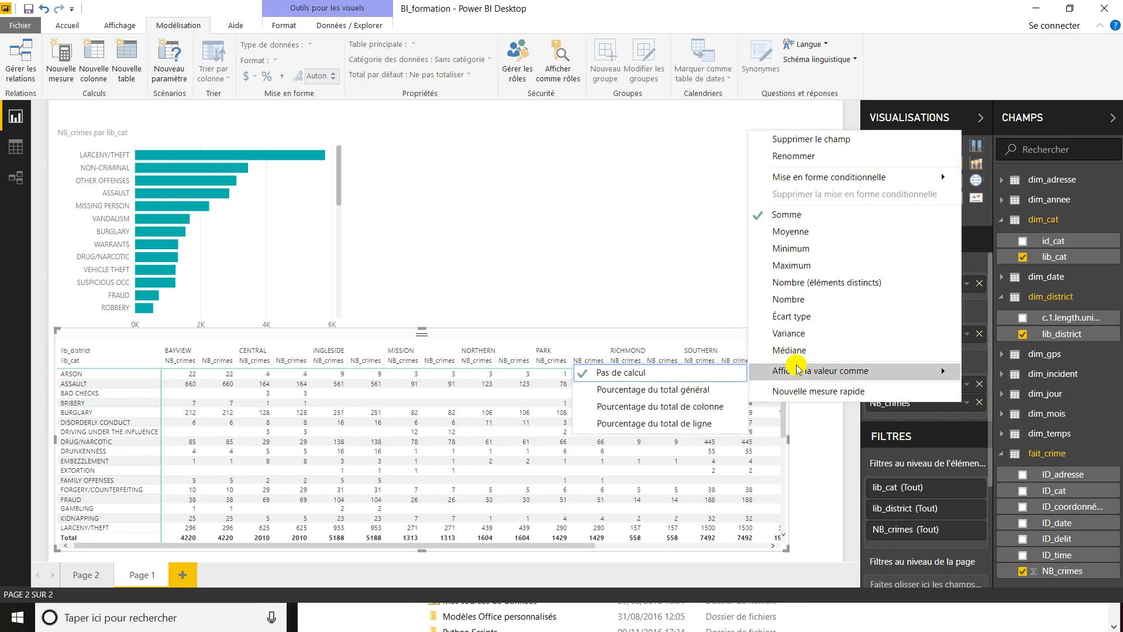
pyautogui.click(666, 424)
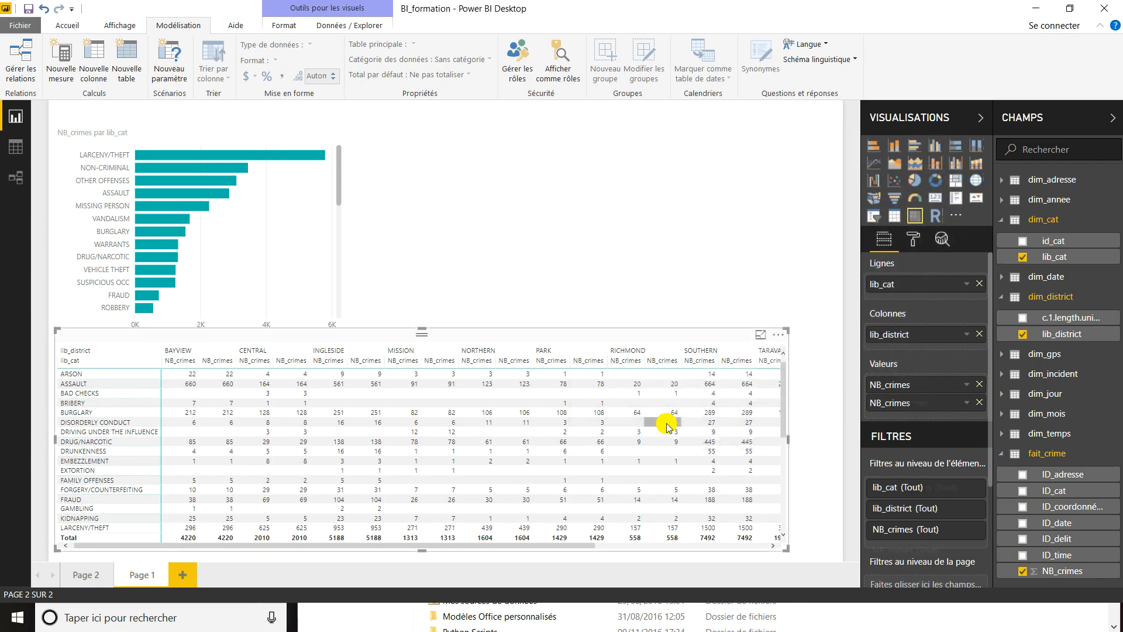
# - Change the aggregation of the matrix's first NB_crimes value to count (Nombre)
pyautogui.hscroll(5, 548, 409)
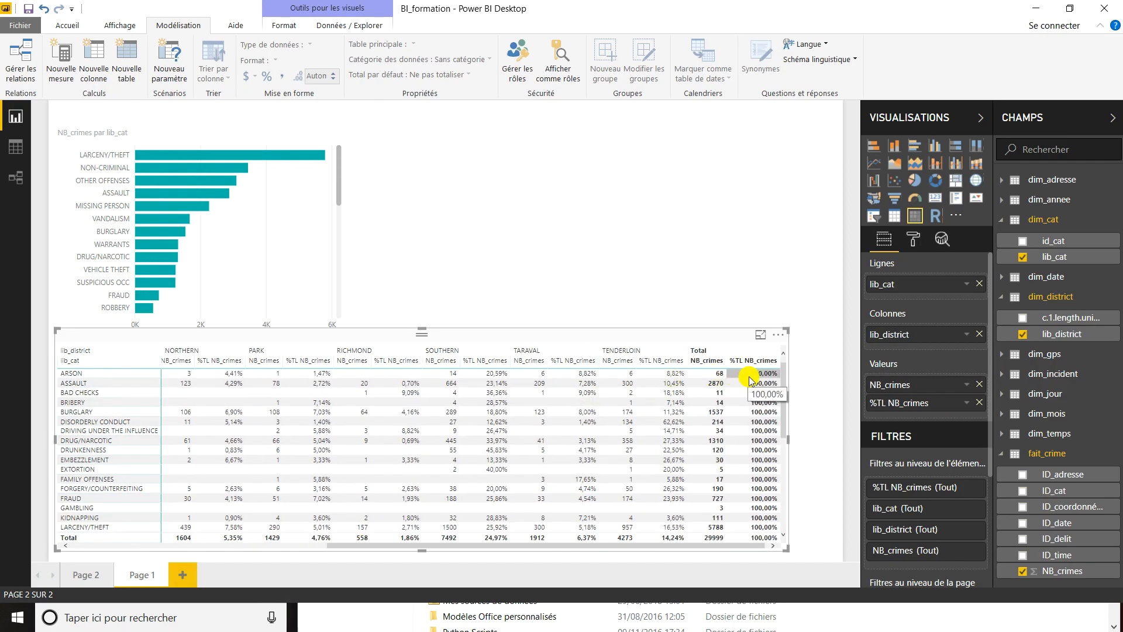
pyautogui.scroll(-7, 742, 426)
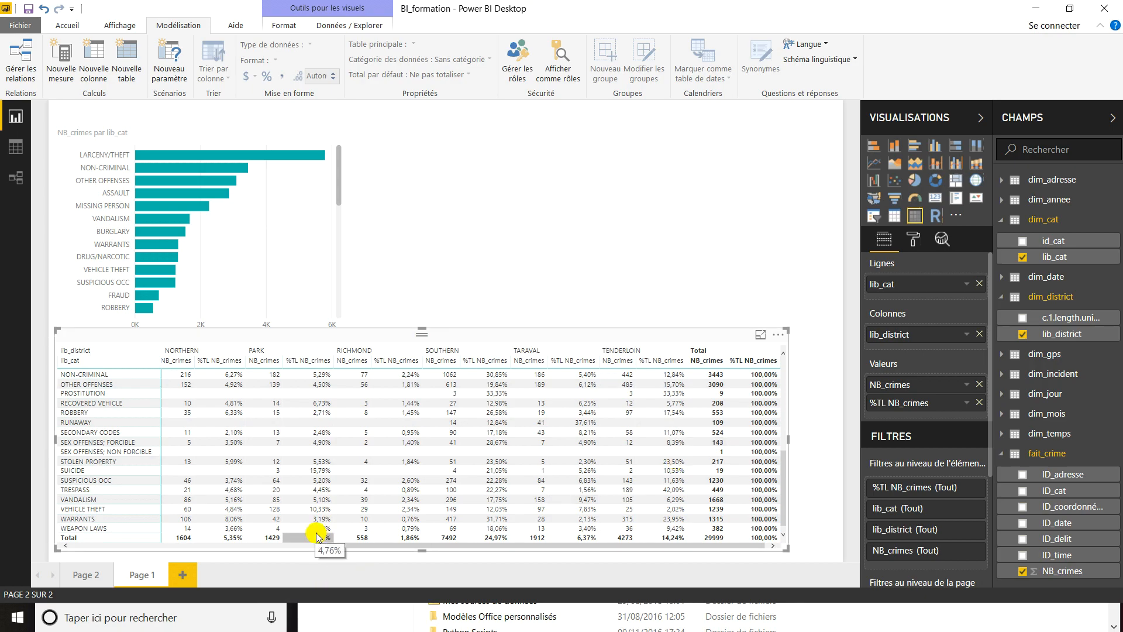
pyautogui.hscroll(-4, 316, 537)
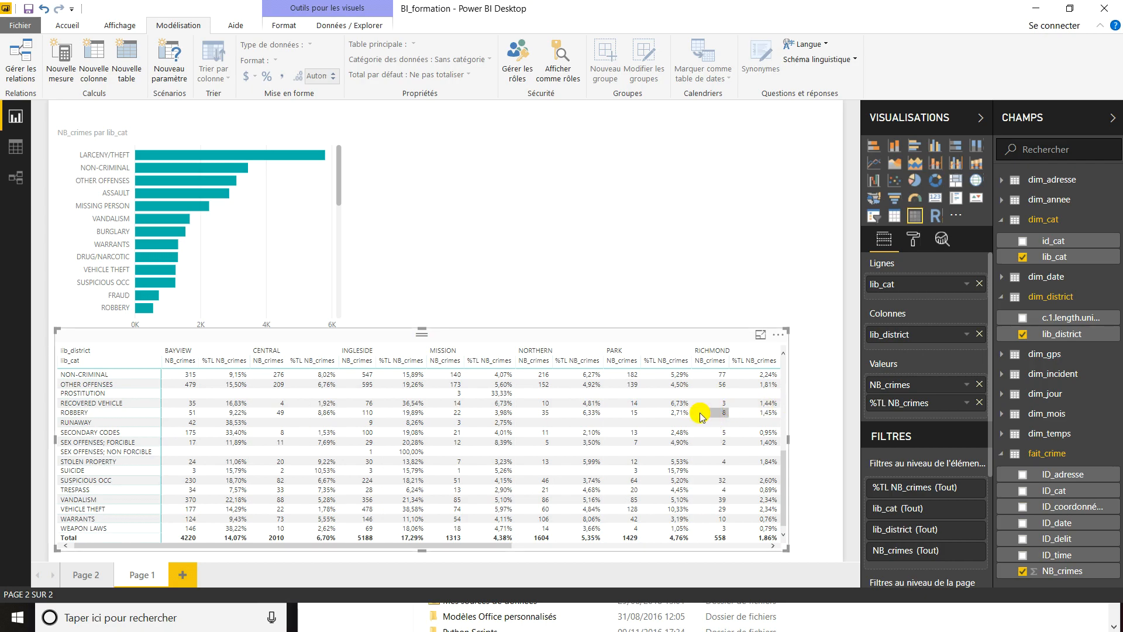
pyautogui.scroll(6, 705, 417)
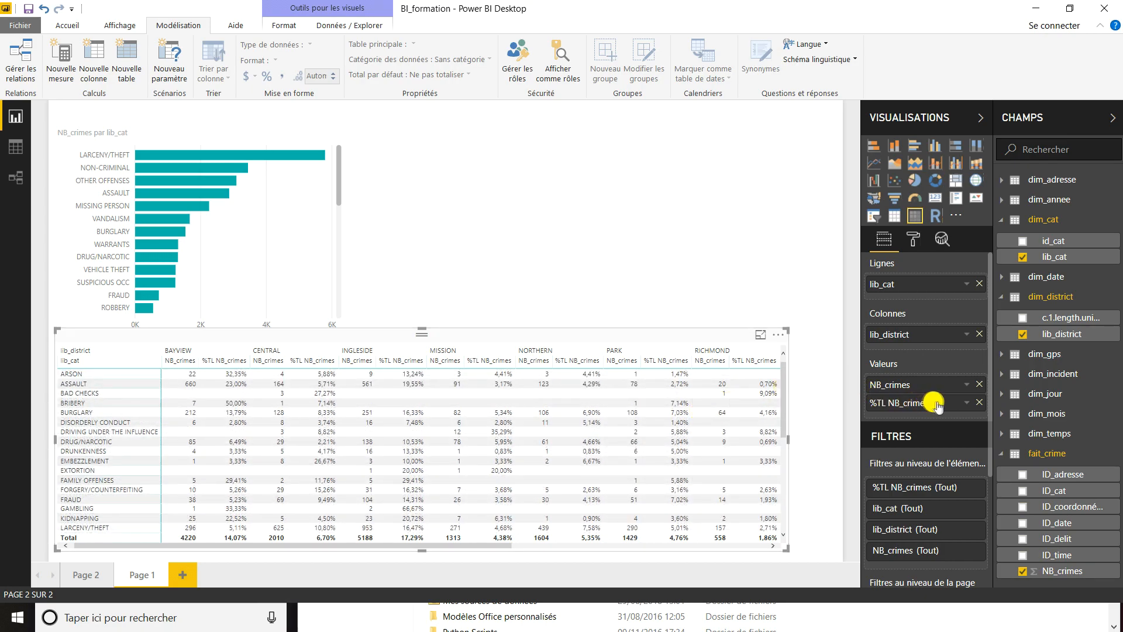
pyautogui.click(968, 385)
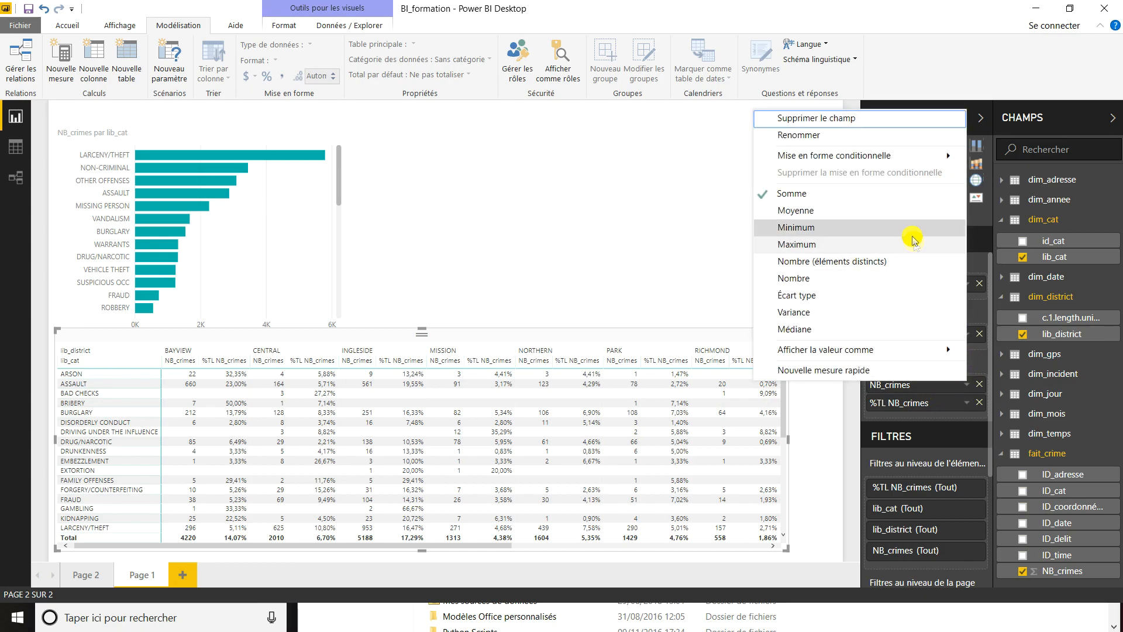
pyautogui.click(898, 287)
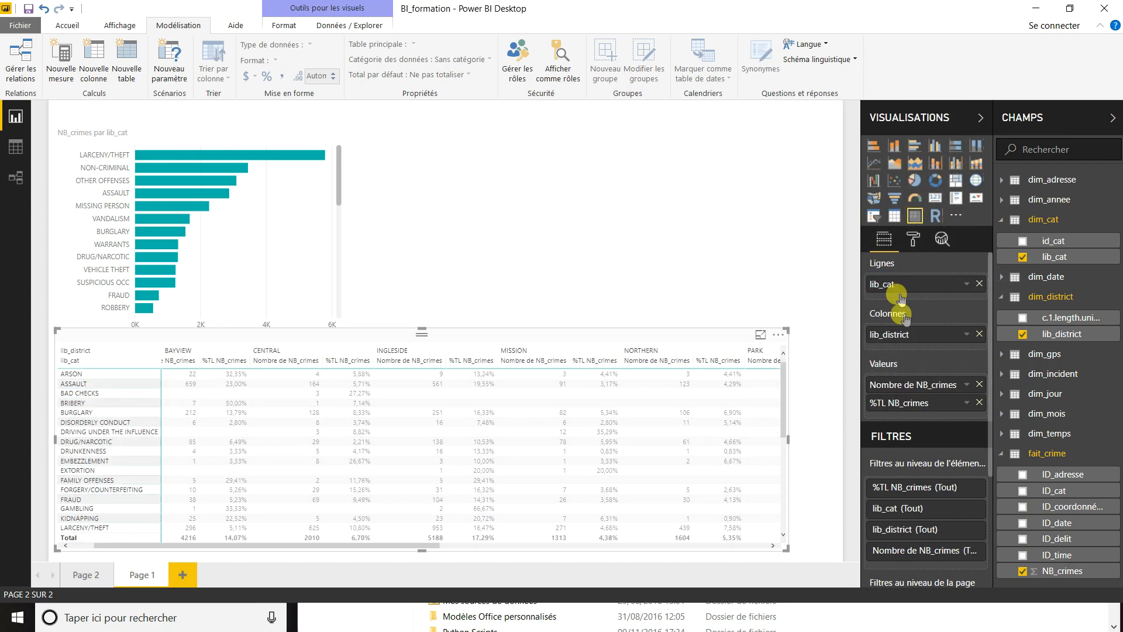
# - Open font colour conditional formatting for the matrix's Nombre de NB_crimes value and format it by rules (Règles)
pyautogui.click(967, 385)
pyautogui.moveTo(921, 158)
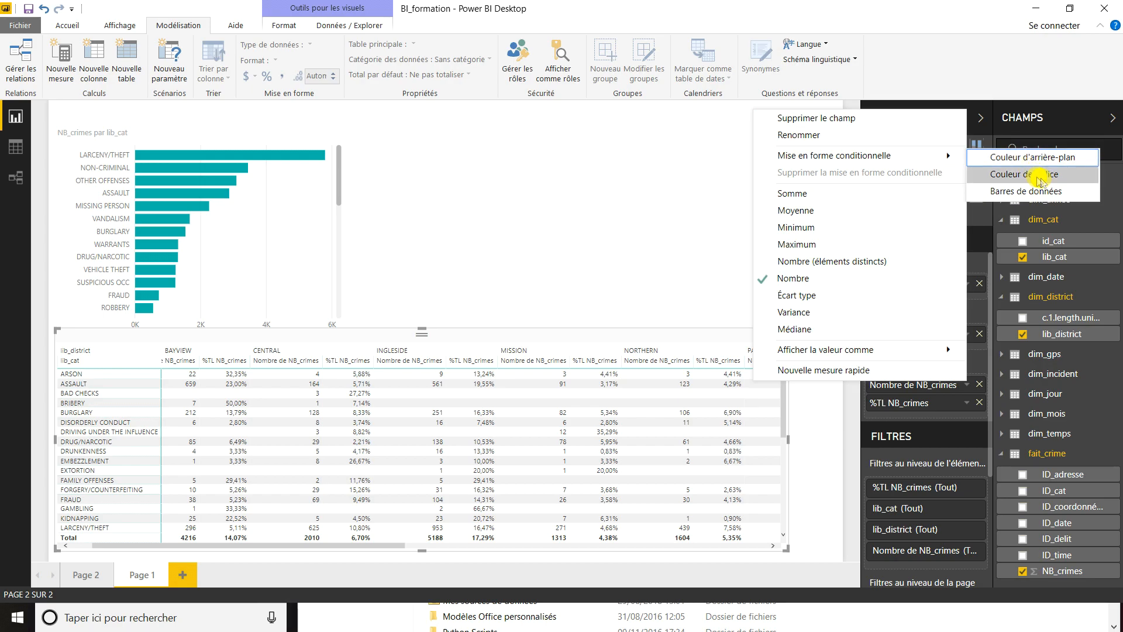
pyautogui.click(1040, 179)
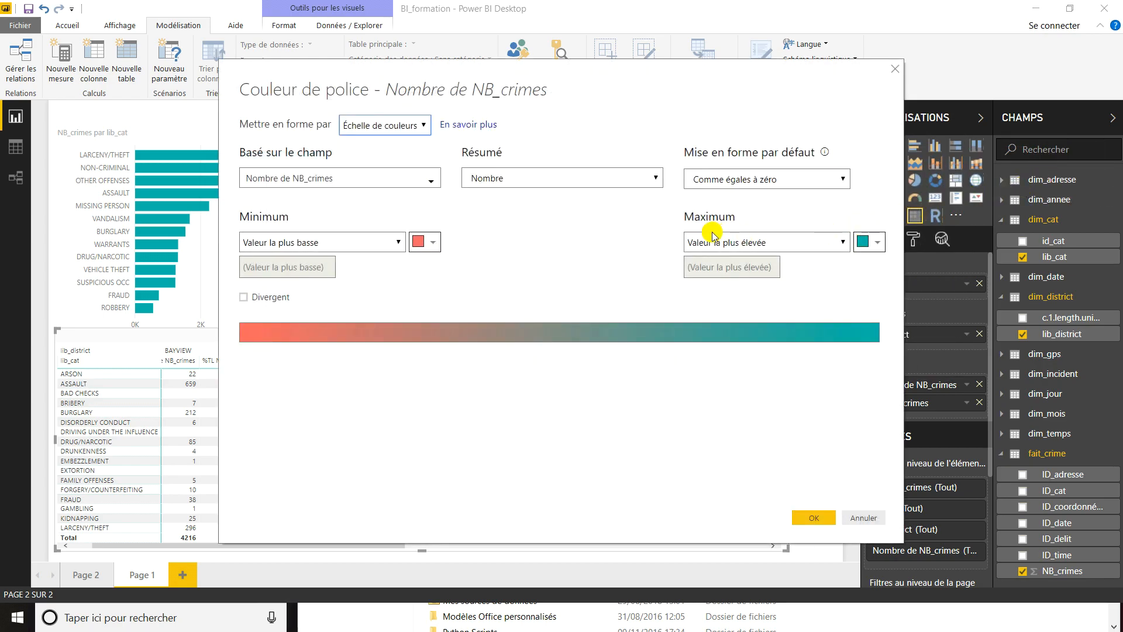
pyautogui.click(407, 124)
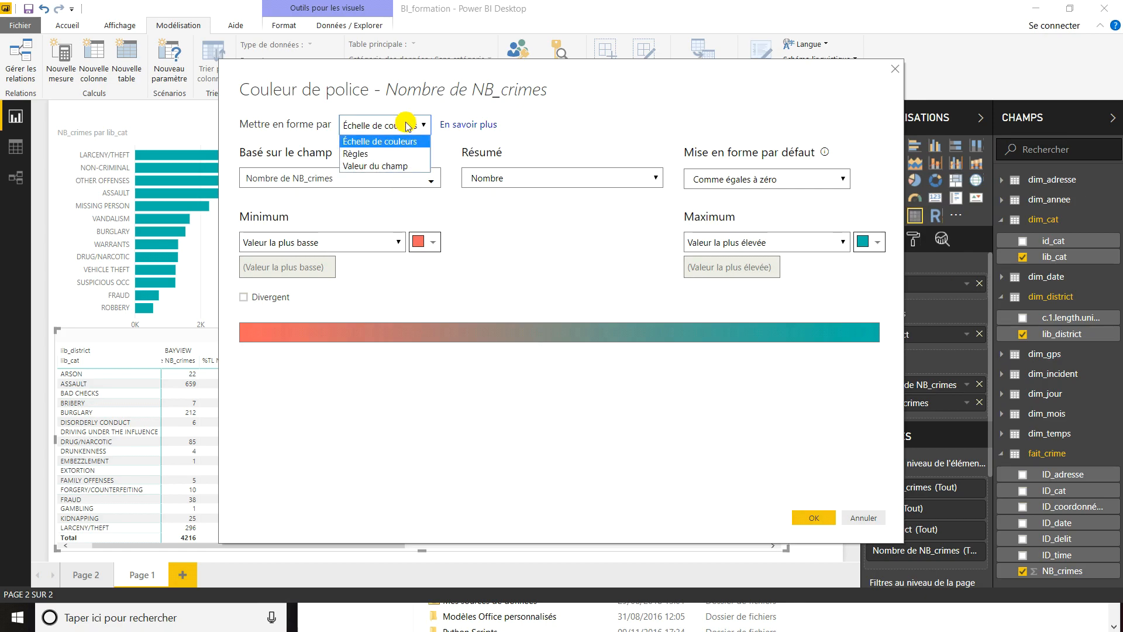
pyautogui.click(406, 155)
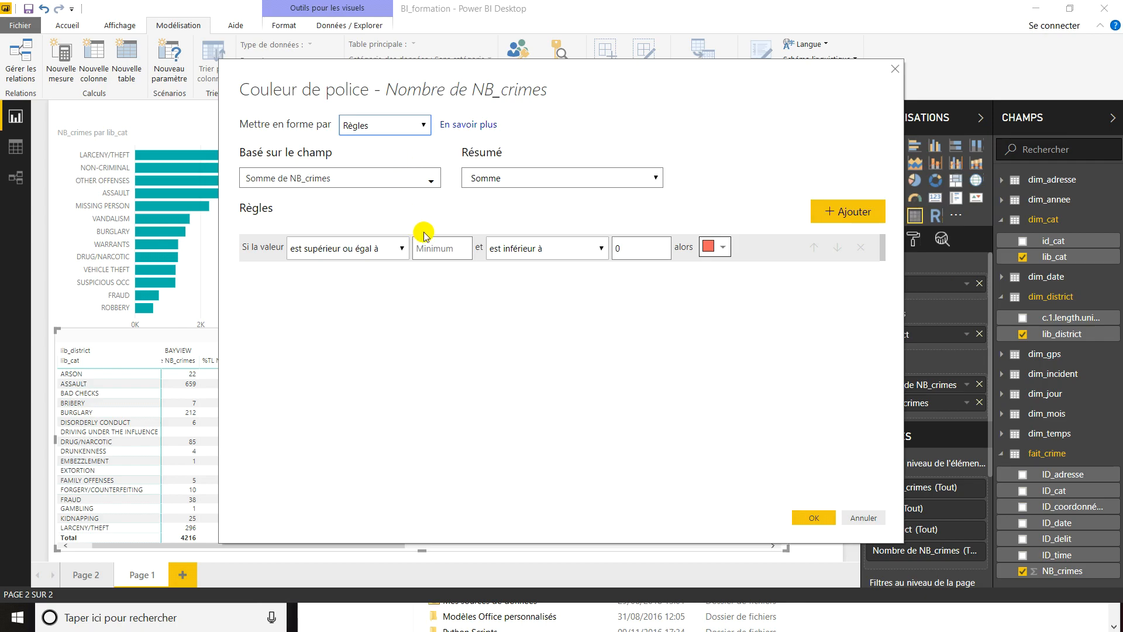
# - Set the first rule's lower condition to greater than (est supérieur à) 500, keeping its red colour
pyautogui.click(393, 249)
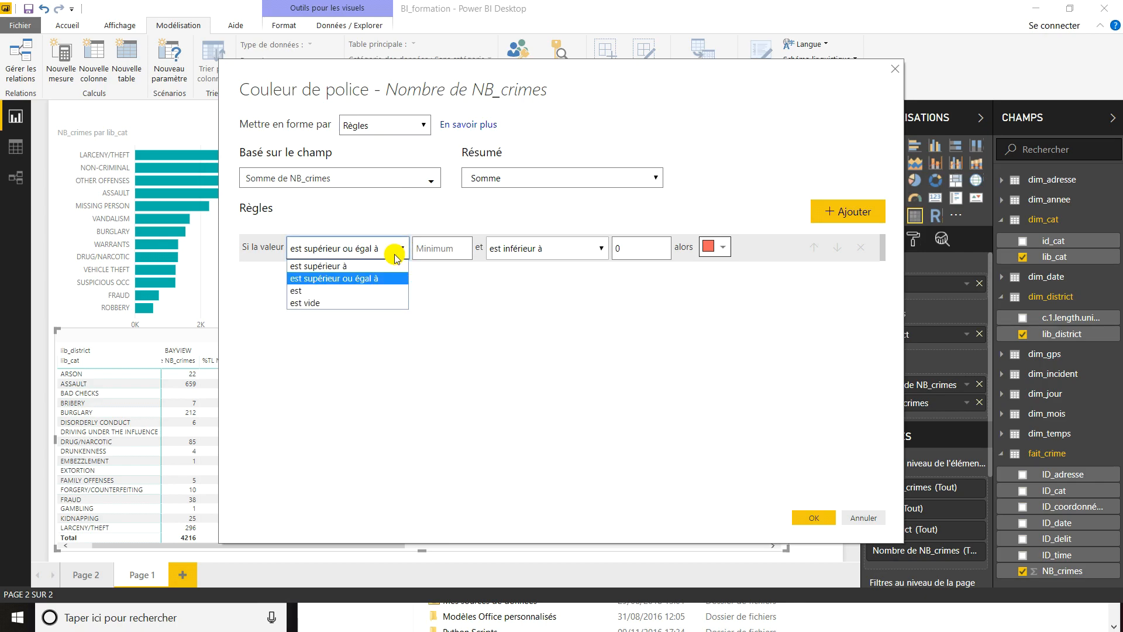
pyautogui.click(394, 266)
pyautogui.click(436, 246)
pyautogui.write('500')
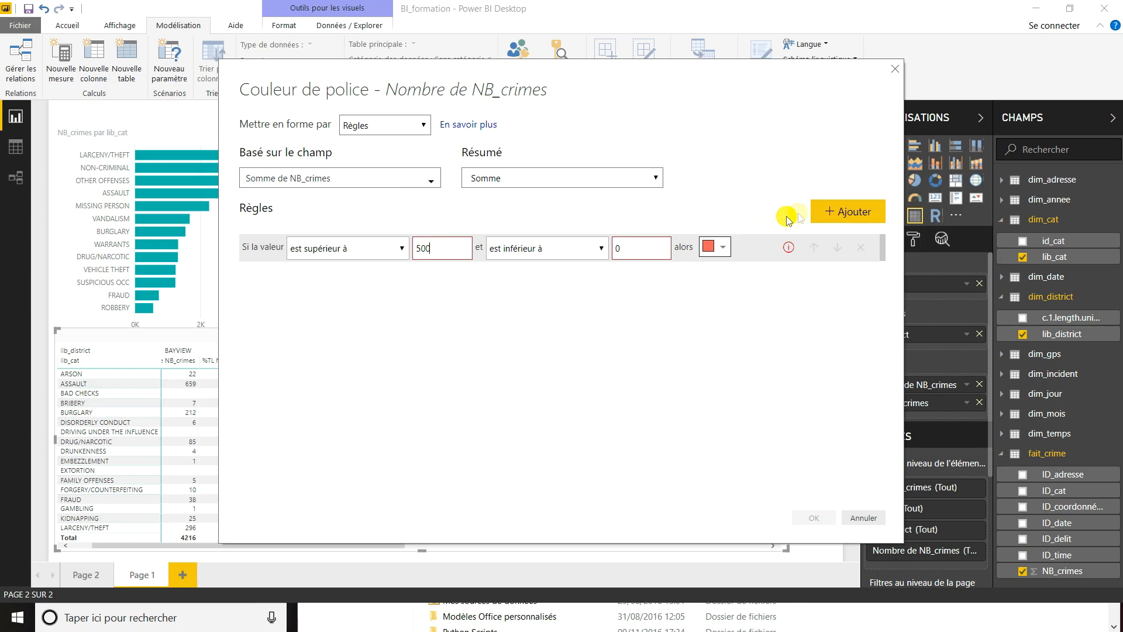
# - Add a second rule colouring values less than or equal to 50 bright green, with no minimum
pyautogui.click(833, 219)
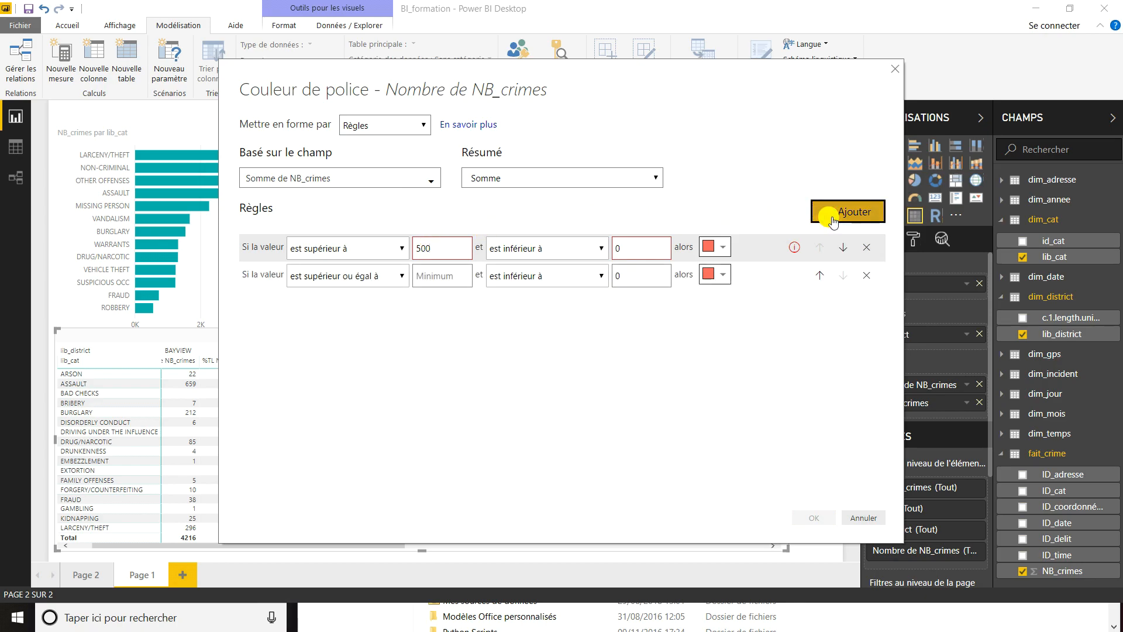
pyautogui.click(396, 280)
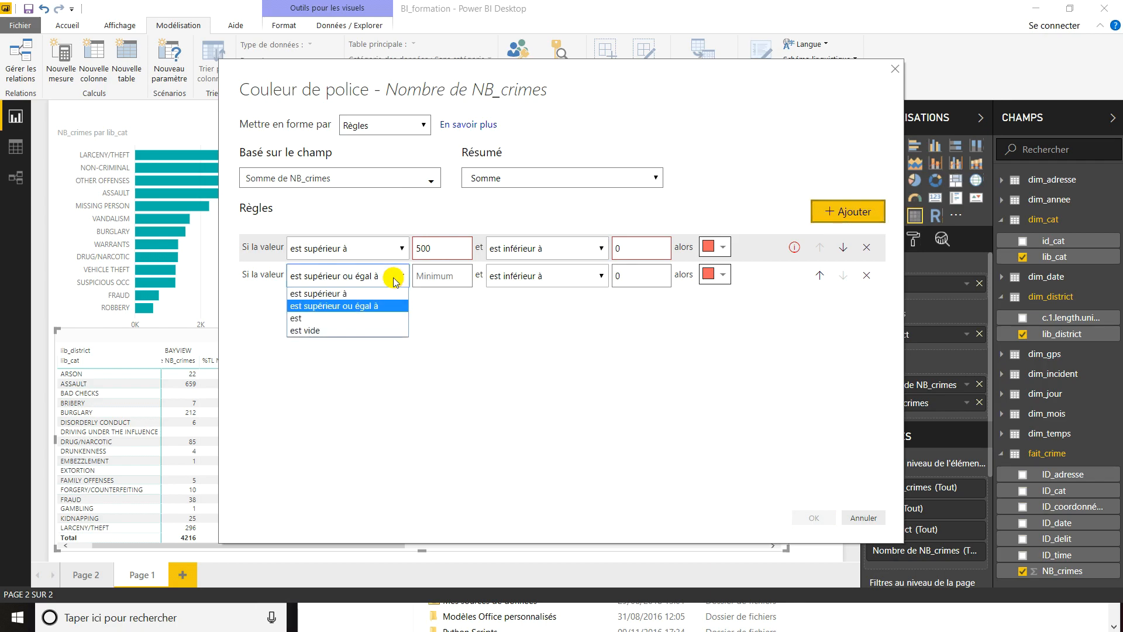
pyautogui.click(367, 306)
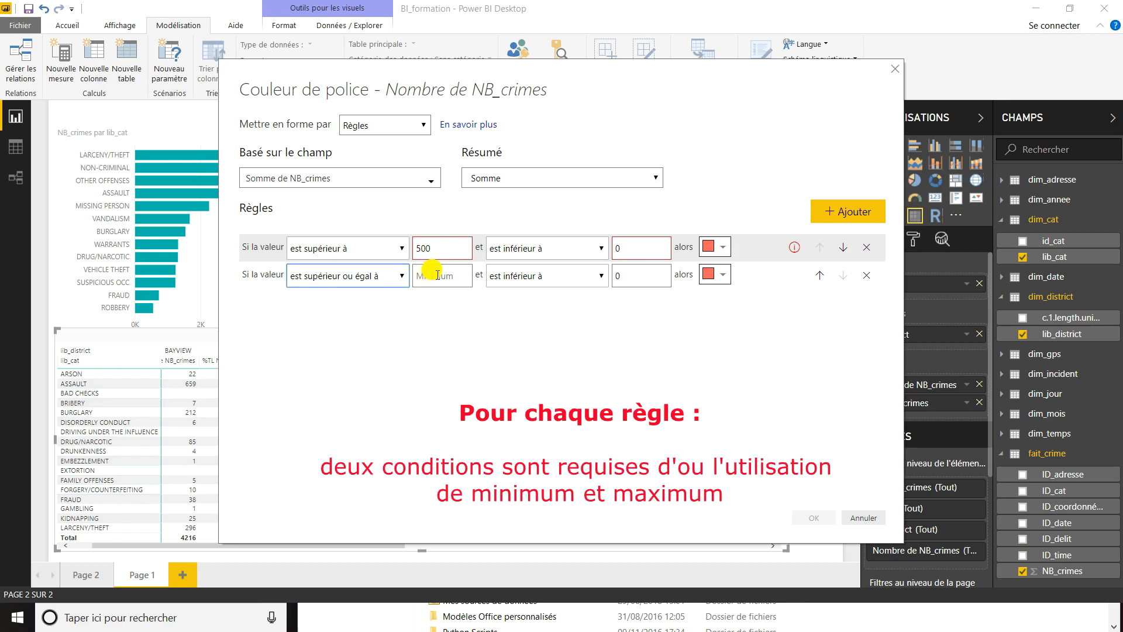
pyautogui.click(544, 276)
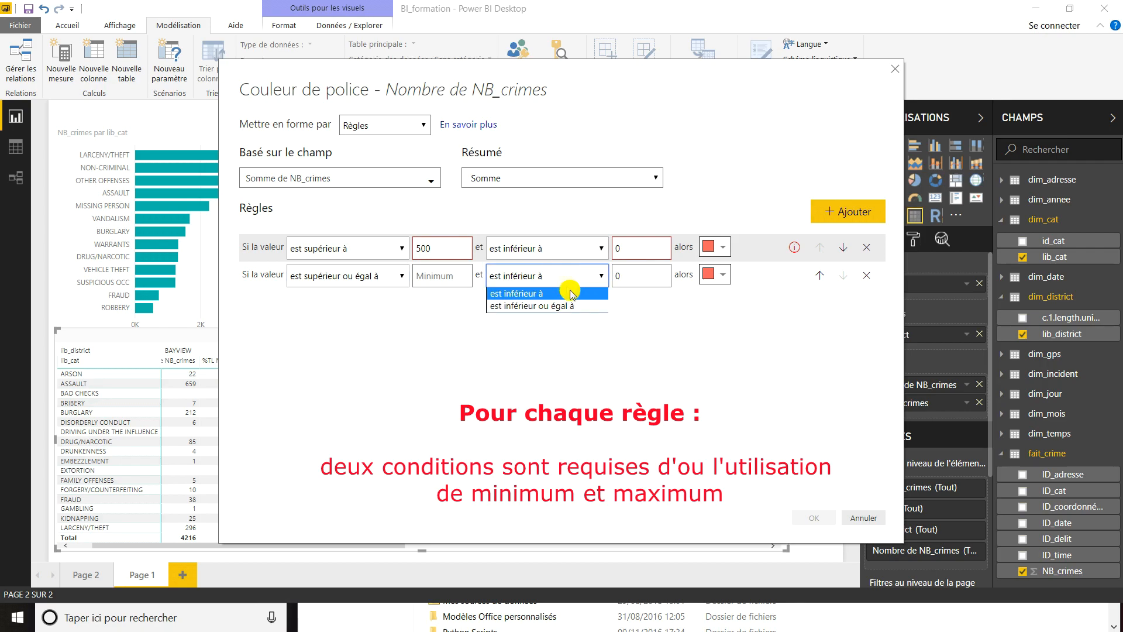
pyautogui.click(580, 305)
pyautogui.click(644, 273)
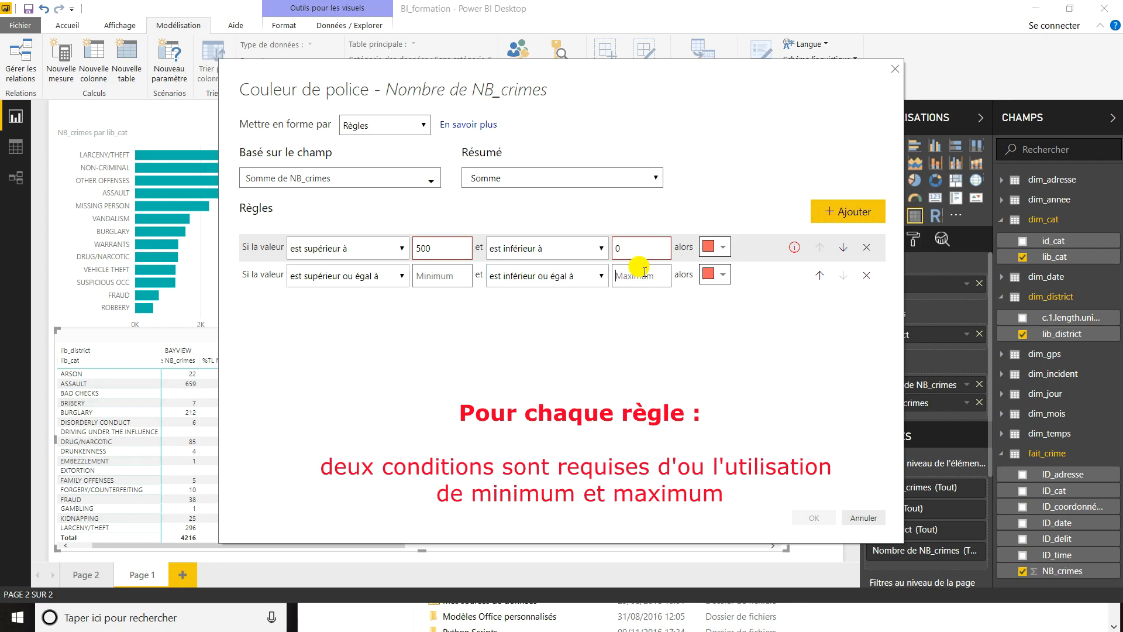
pyautogui.click(722, 275)
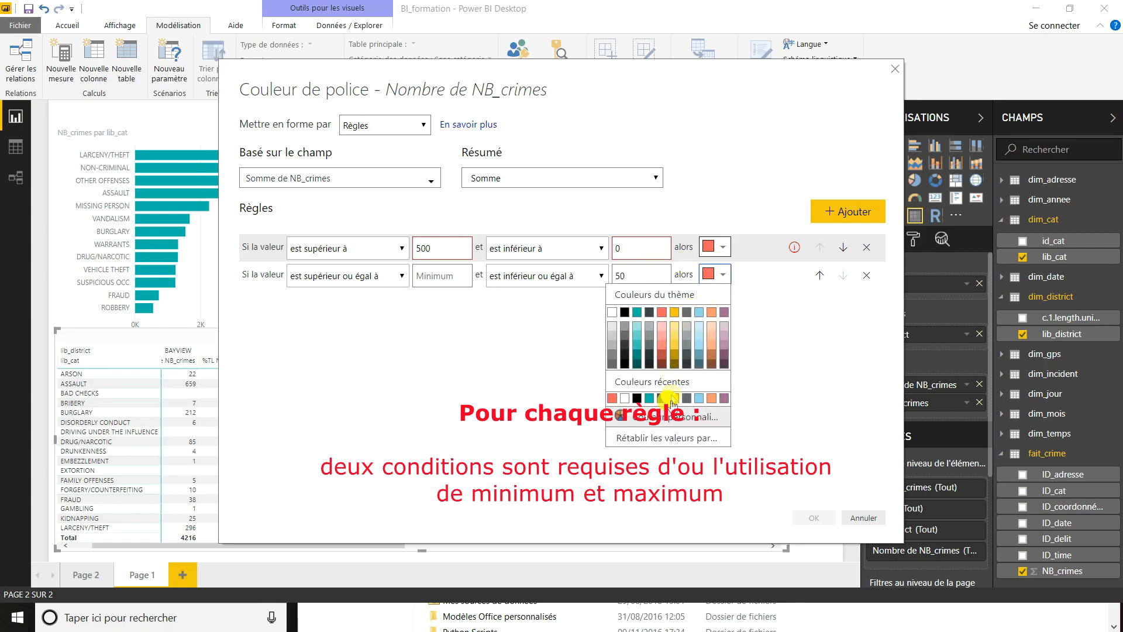
pyautogui.click(679, 418)
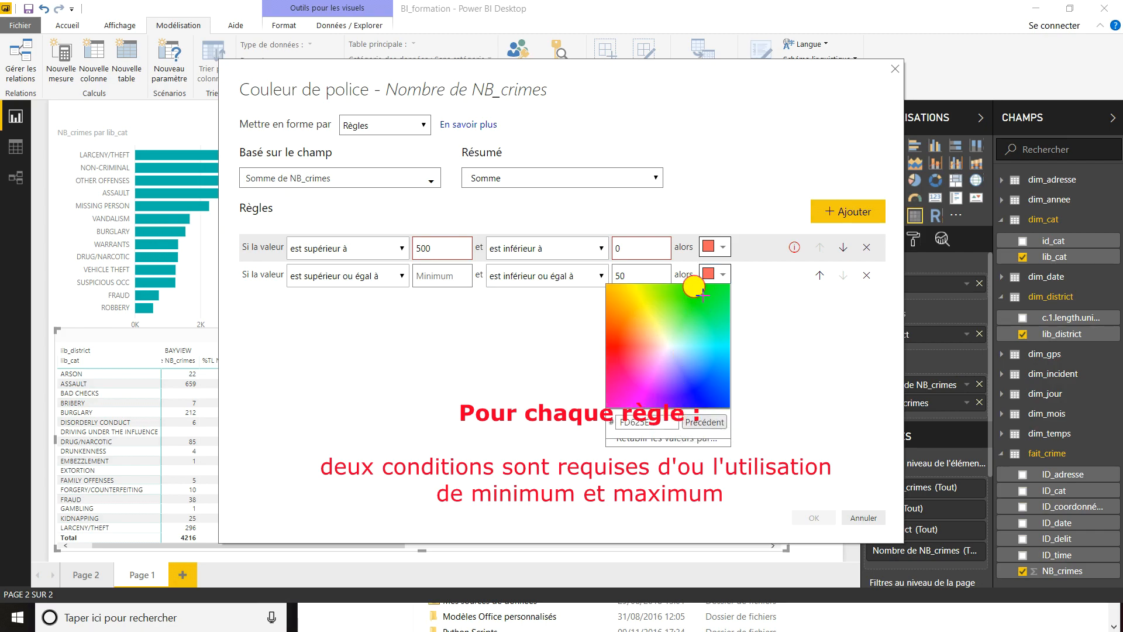
pyautogui.click(703, 296)
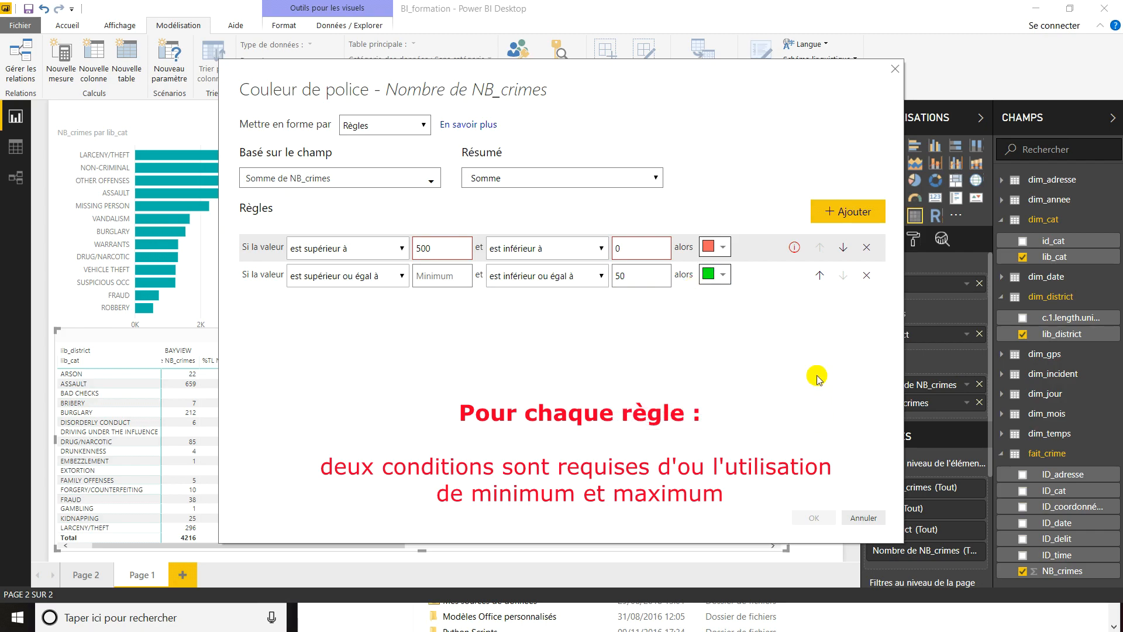
# - Clear the maximum of the above-500 rule and apply the font colour rules to the matrix
pyautogui.click(628, 247)
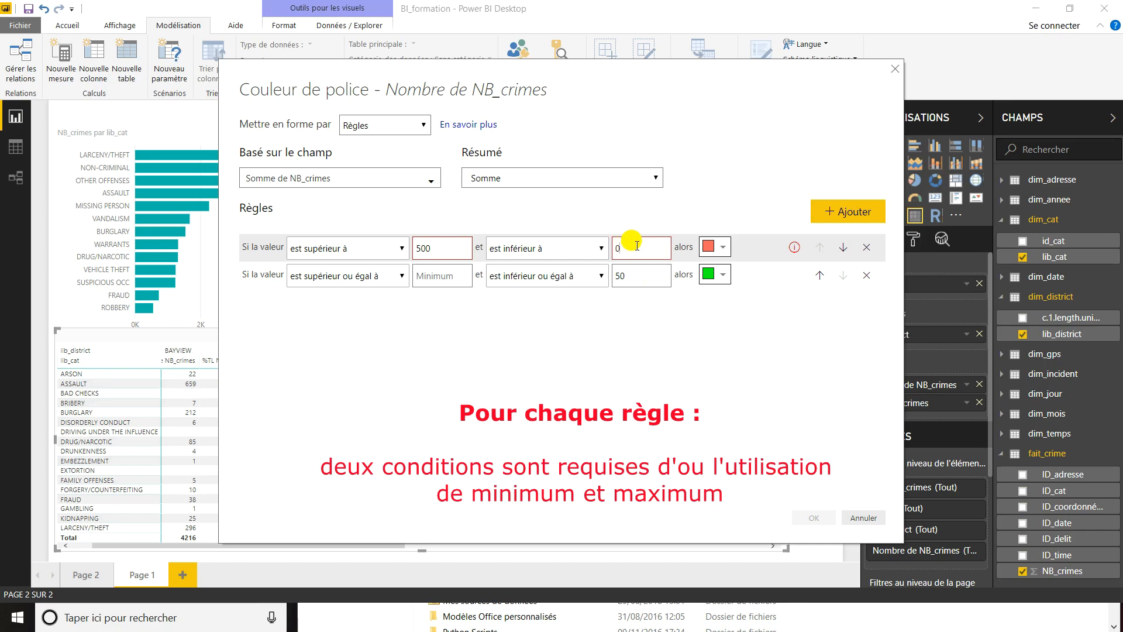
pyautogui.press('BackSpace')
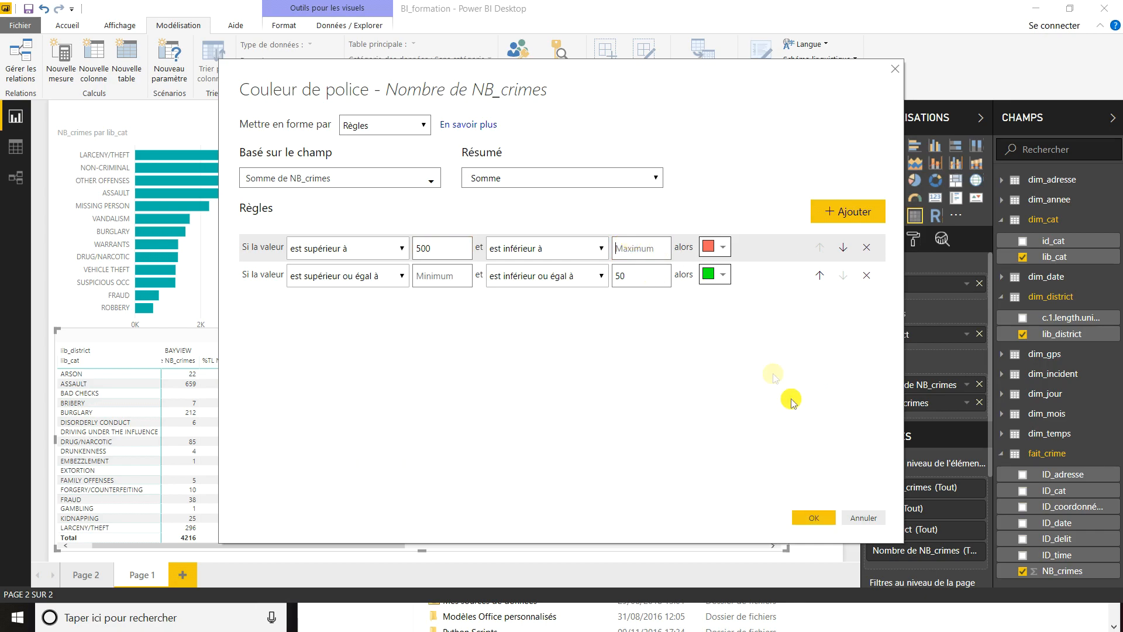
pyautogui.click(814, 518)
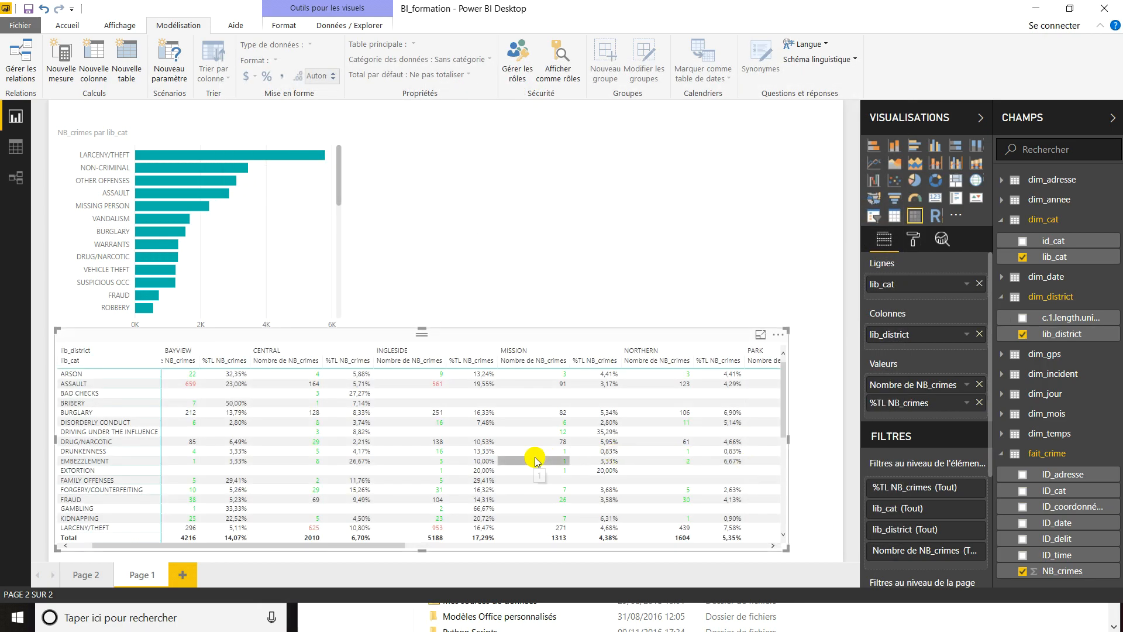
pyautogui.click(758, 338)
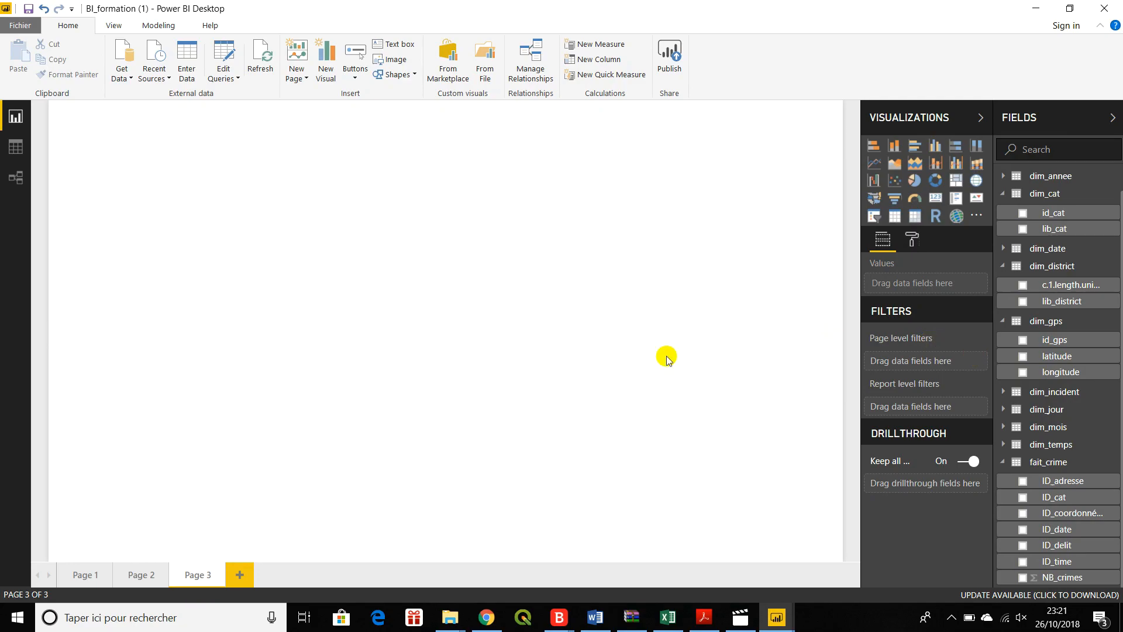
# - Insert an enlarged map on Page 3 with latitude and longitude as coordinates and lib_district as the legend
pyautogui.click(970, 185)
pyautogui.moveTo(256, 299); pyautogui.dragTo(560, 434)
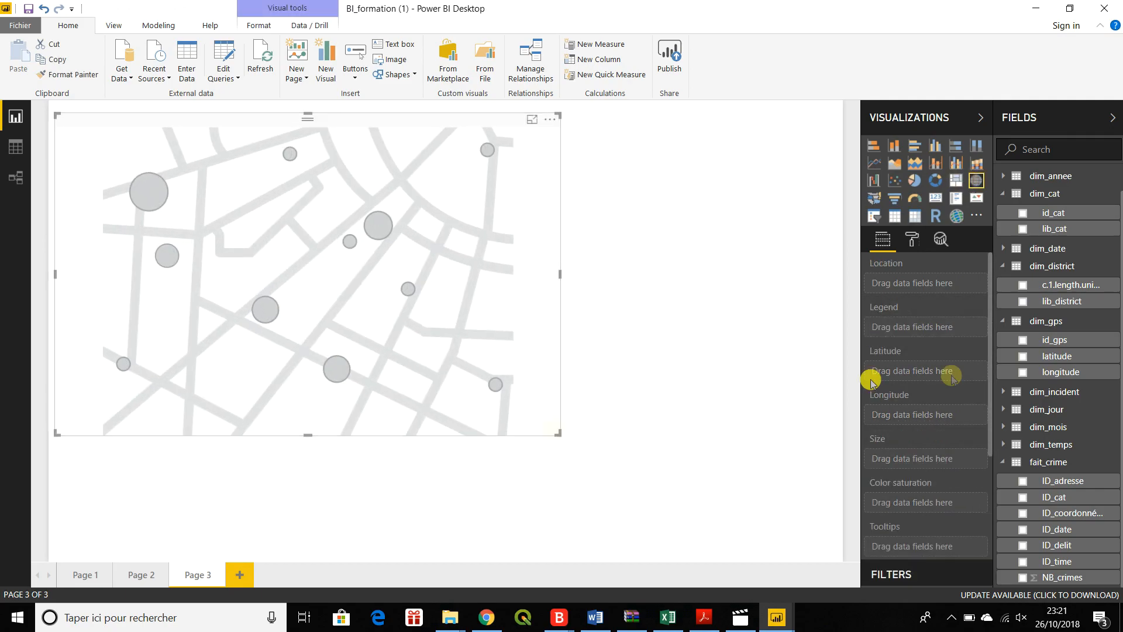
pyautogui.moveTo(1040, 356); pyautogui.dragTo(917, 371)
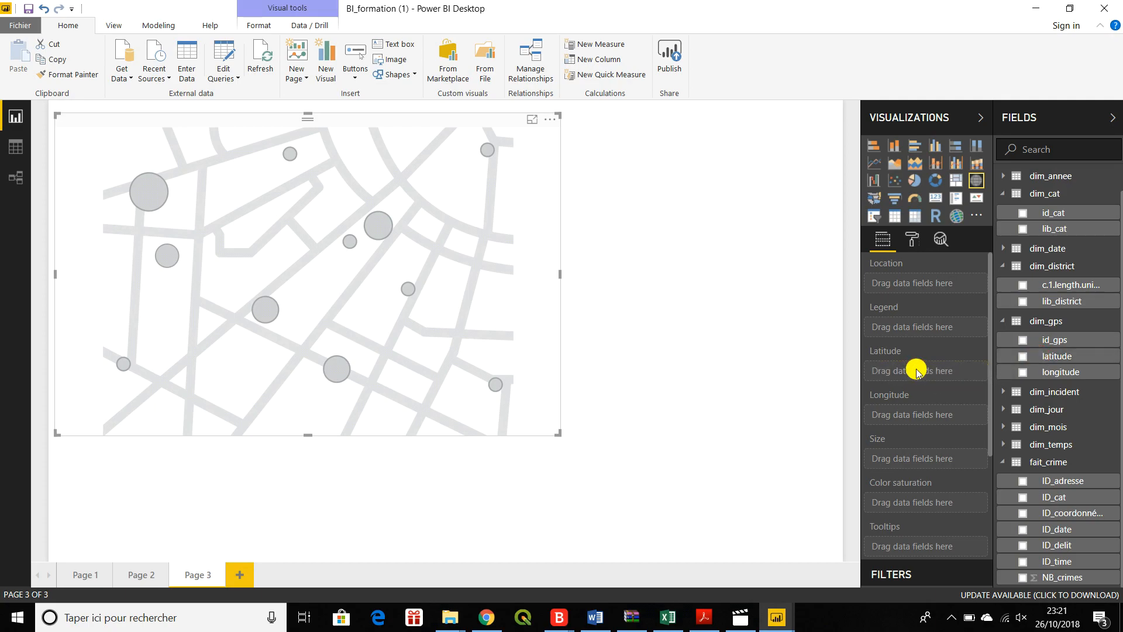
pyautogui.moveTo(1041, 371); pyautogui.dragTo(918, 420)
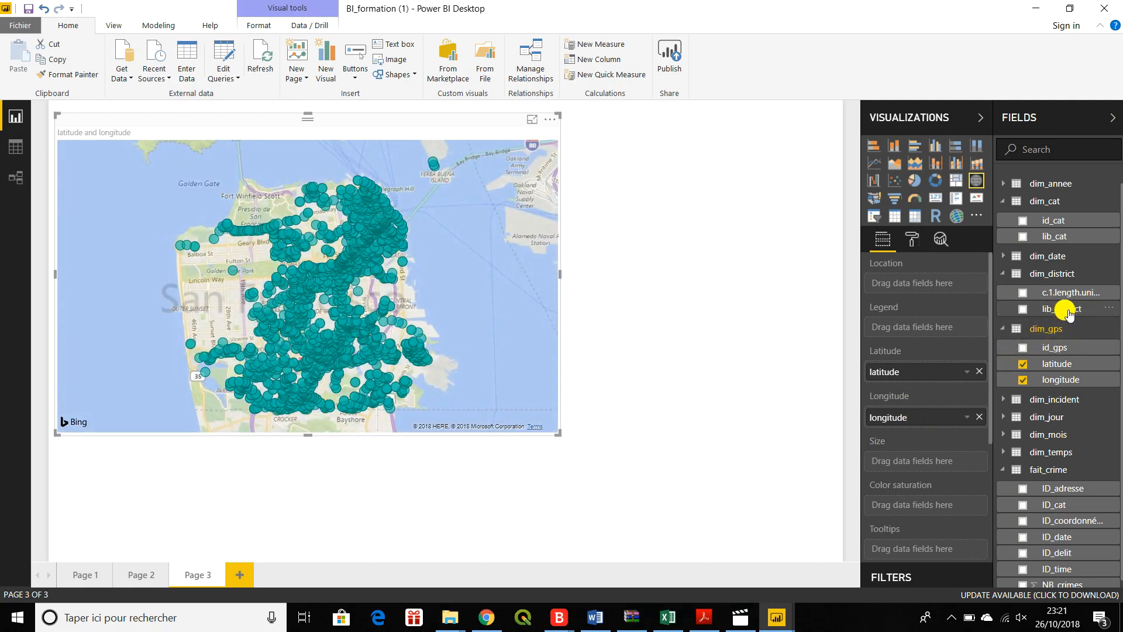
pyautogui.moveTo(1069, 313); pyautogui.dragTo(940, 327)
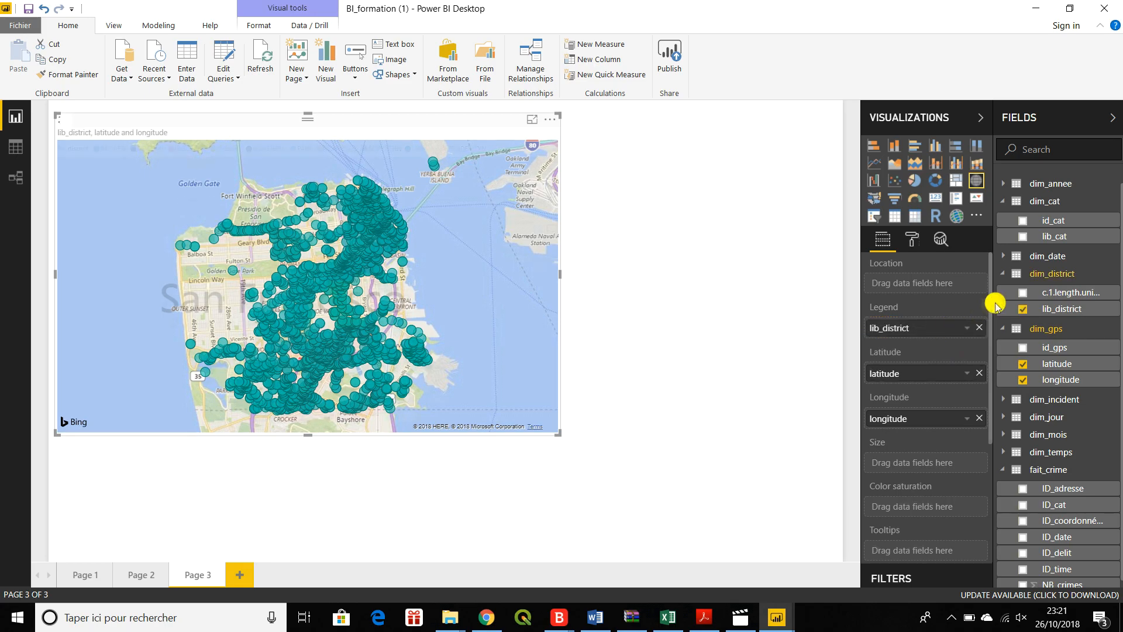
# - Filter the map's lib_district to the SOUTHERN, INGLESIDE and TENDERLOIN districts
pyautogui.moveTo(988, 300); pyautogui.dragTo(990, 426)
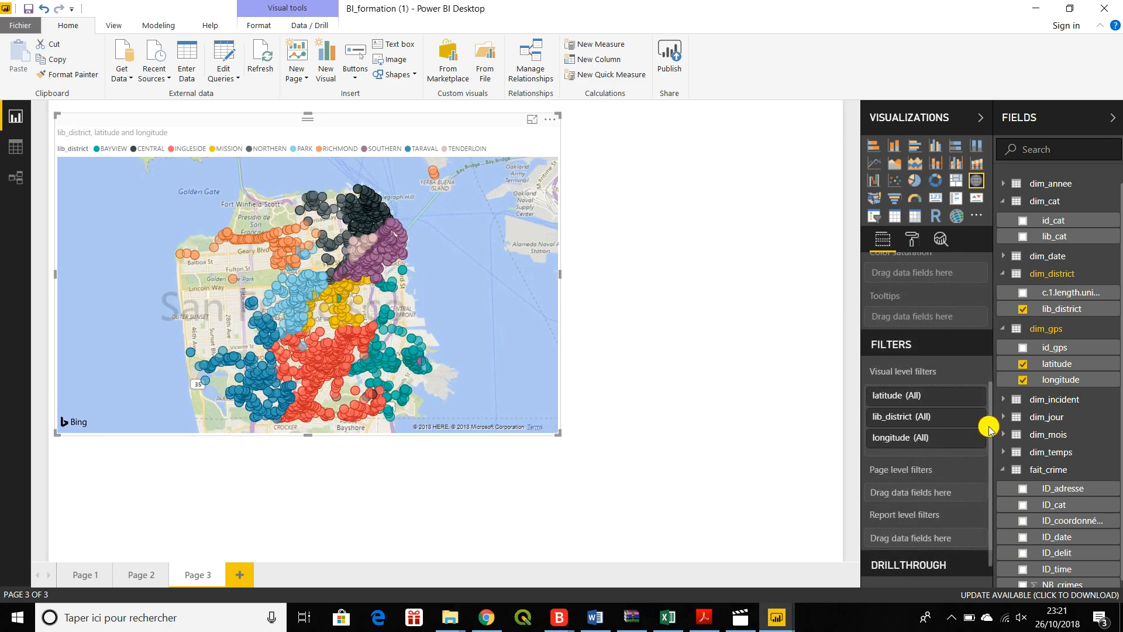
pyautogui.click(942, 416)
pyautogui.moveTo(989, 406); pyautogui.dragTo(985, 451)
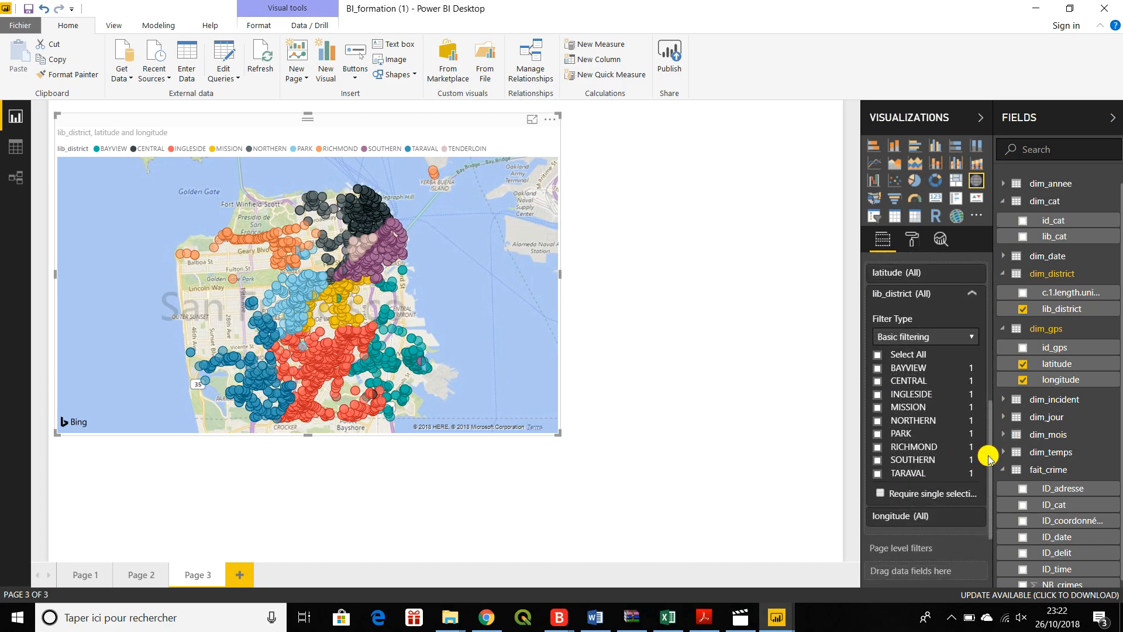
pyautogui.click(877, 460)
pyautogui.click(878, 394)
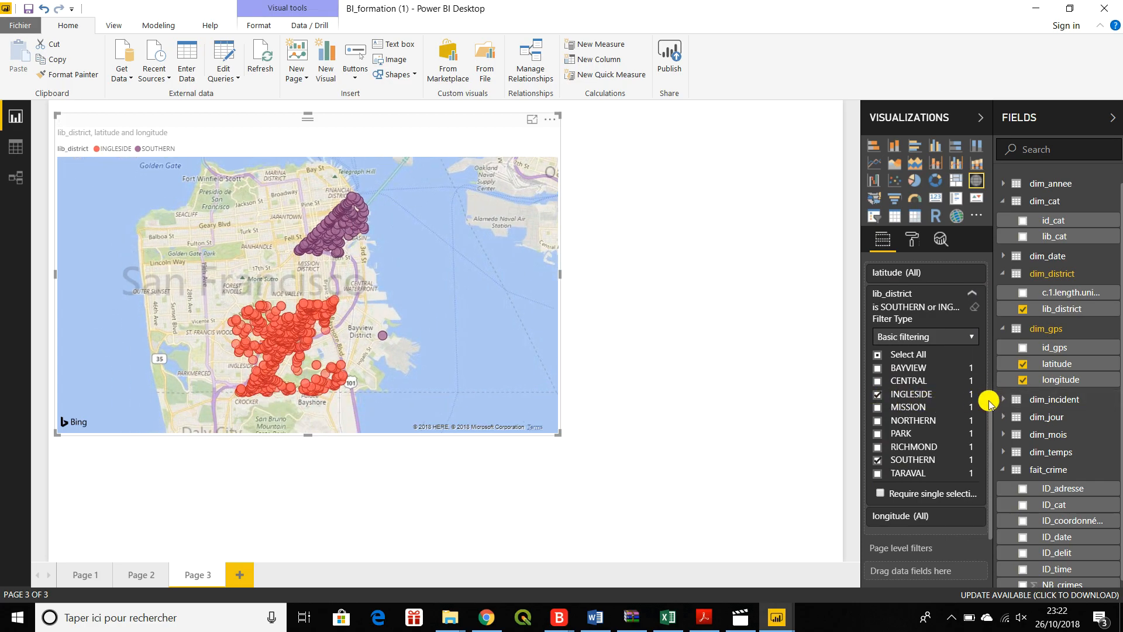
pyautogui.moveTo(975, 392); pyautogui.dragTo(974, 434)
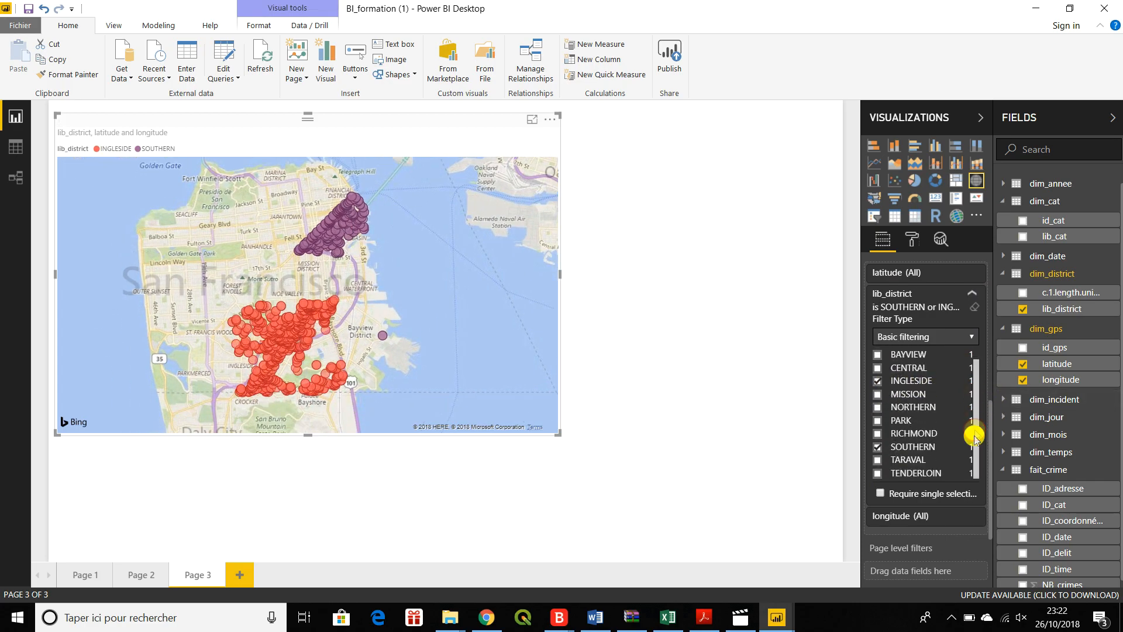
pyautogui.click(877, 473)
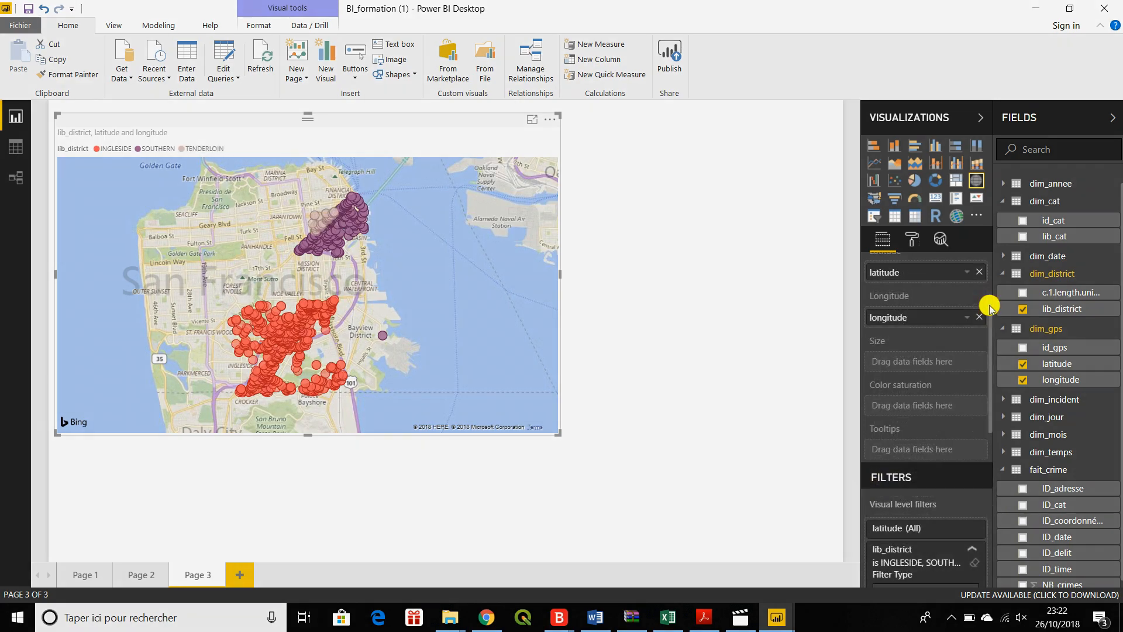
# - Replace lib_district with lib_cat as the map's legend
pyautogui.moveTo(989, 306); pyautogui.dragTo(989, 271)
pyautogui.moveTo(1046, 240); pyautogui.dragTo(917, 311)
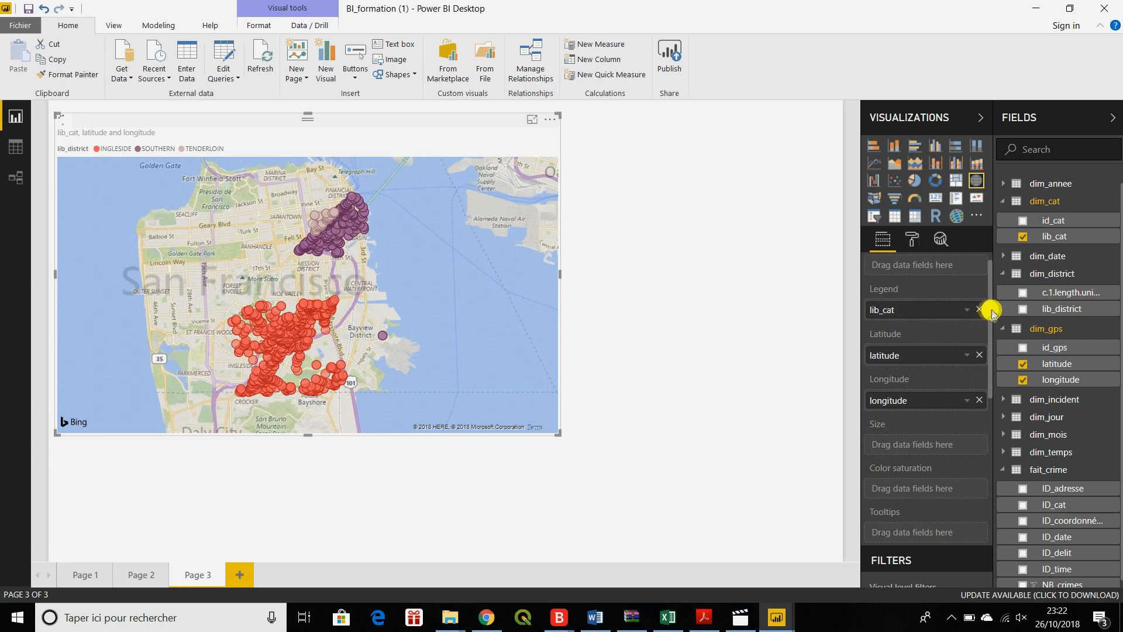
pyautogui.moveTo(988, 310); pyautogui.dragTo(986, 396)
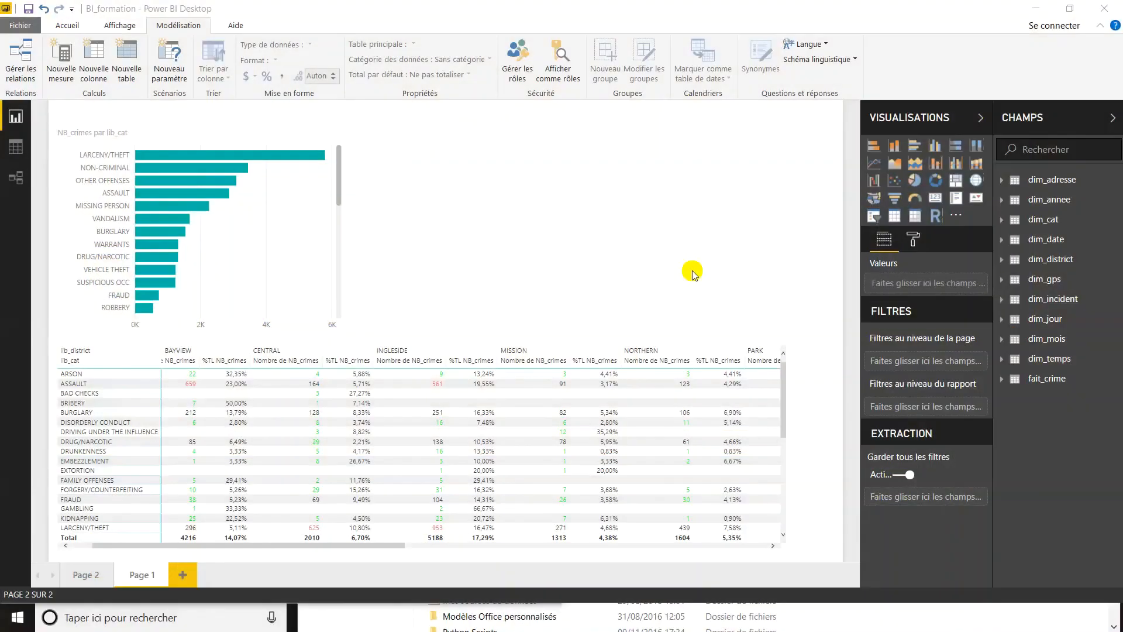
# - Insert a treemap beside the bar chart on Page 1 with lib_annee as group and lib_cat as details
pyautogui.click(952, 186)
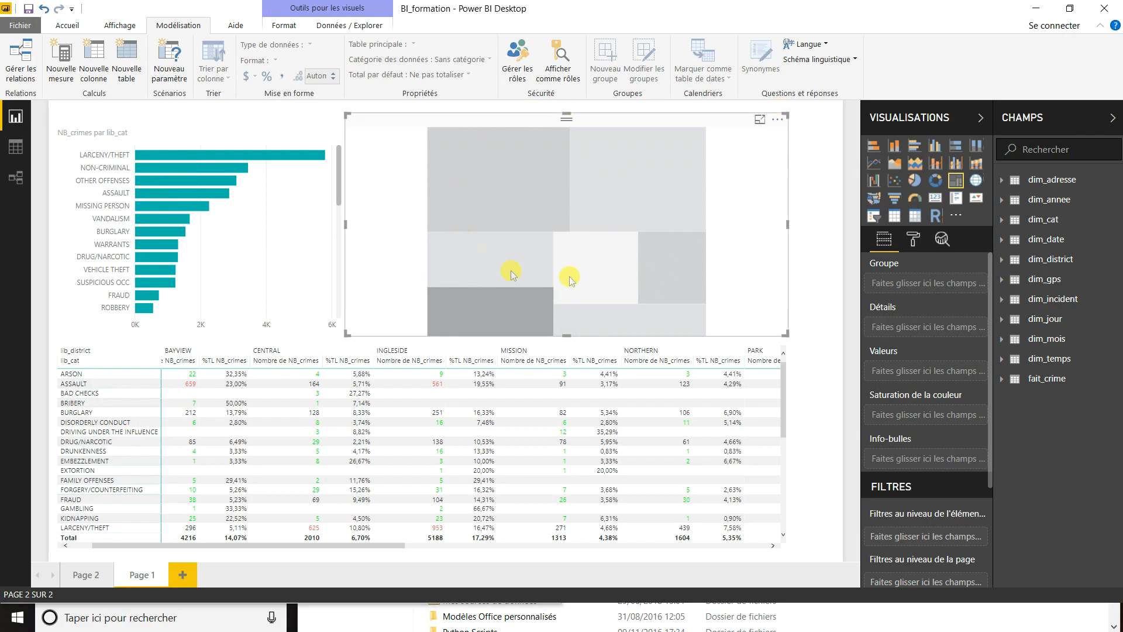
pyautogui.click(1001, 201)
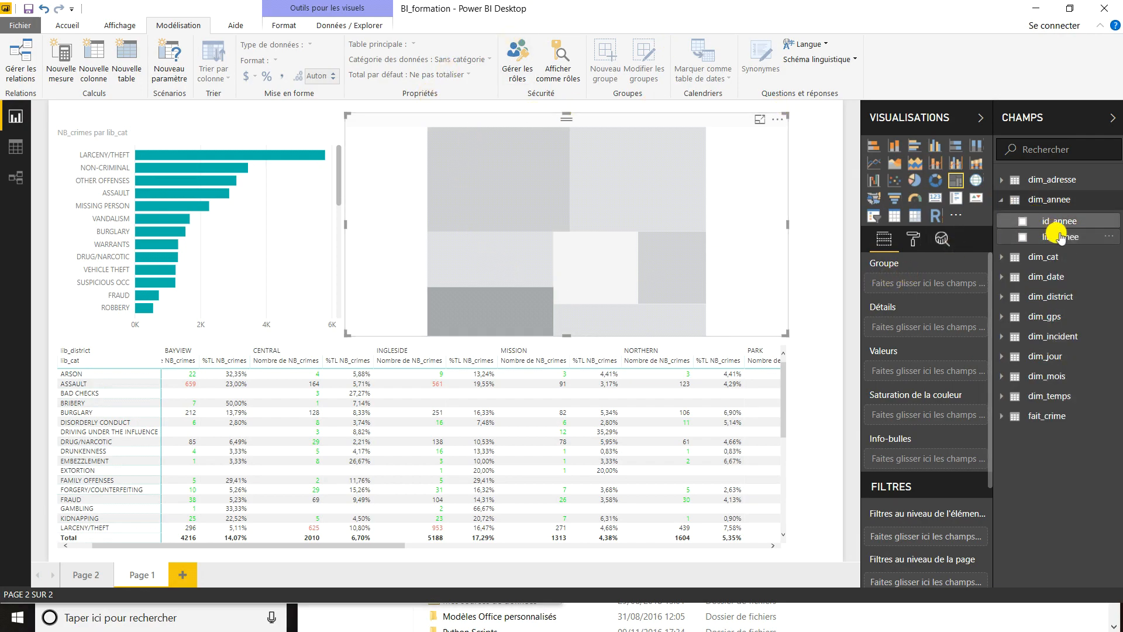
pyautogui.moveTo(1061, 237); pyautogui.dragTo(953, 284)
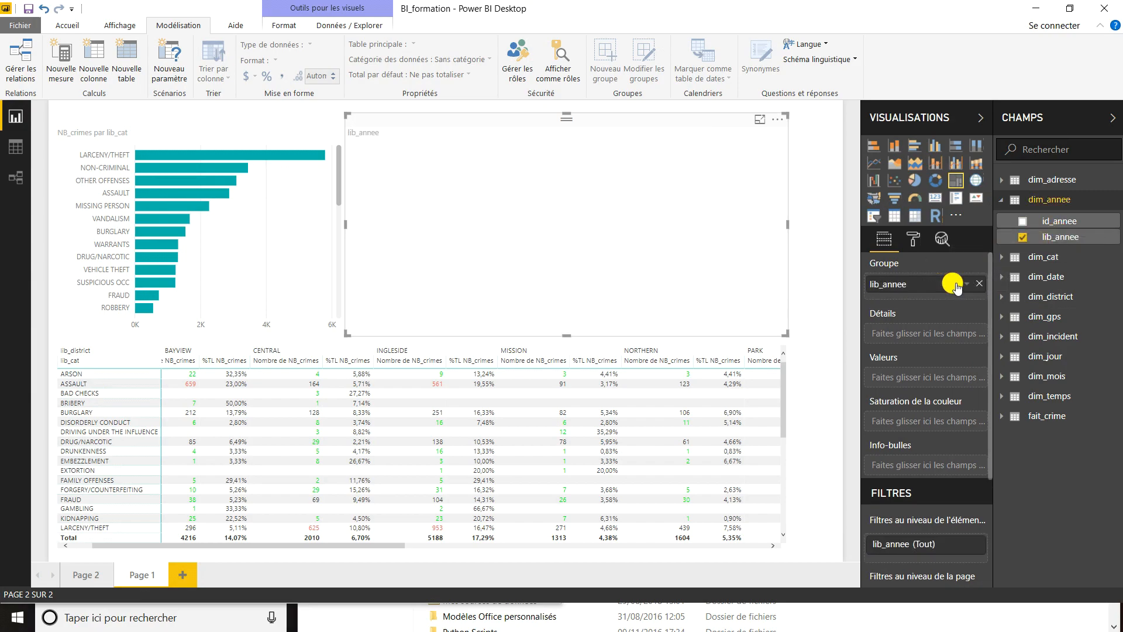
pyautogui.click(1001, 200)
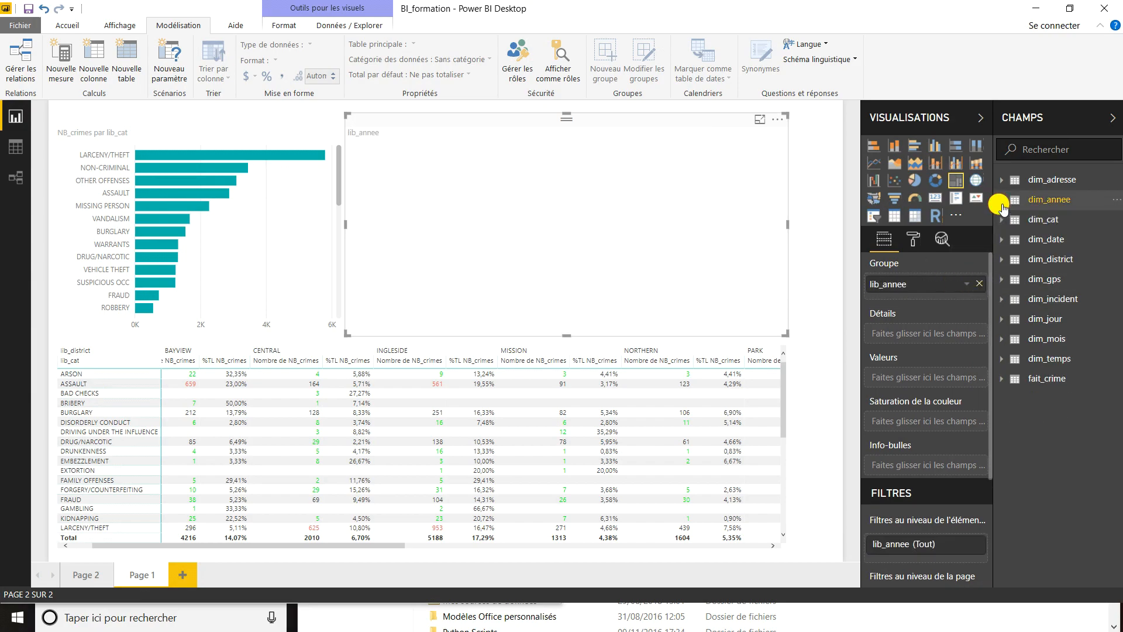
pyautogui.click(1001, 220)
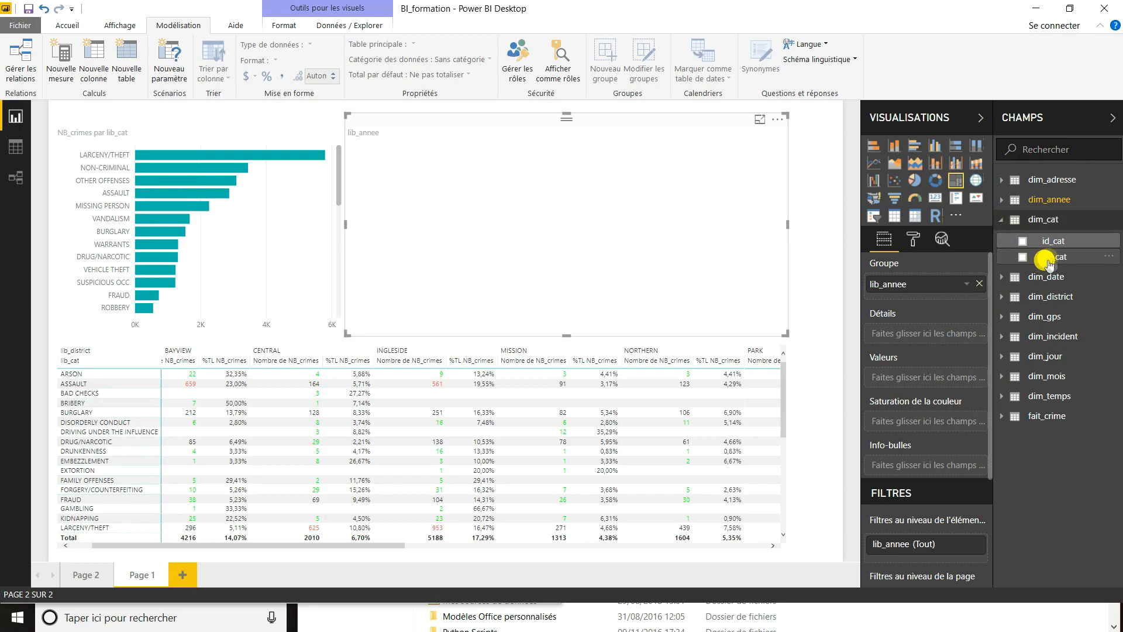
pyautogui.moveTo(1058, 258); pyautogui.dragTo(936, 343)
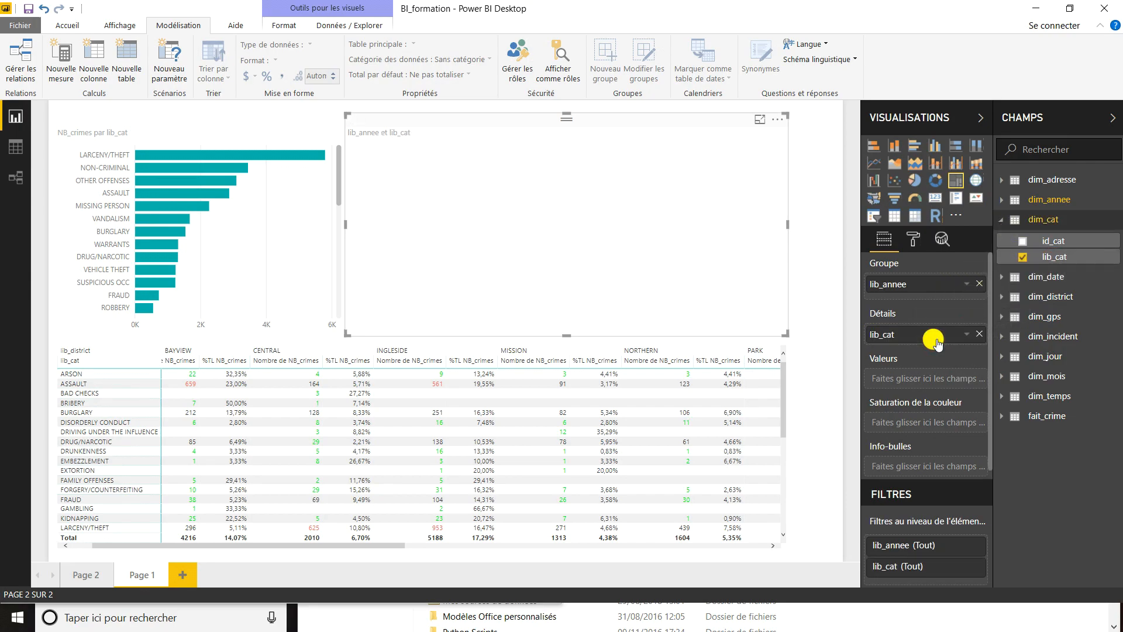
# - Set NB_crimes as the treemap's values and add it to the tooltips, shown as a percentage of the grand total
pyautogui.click(1028, 416)
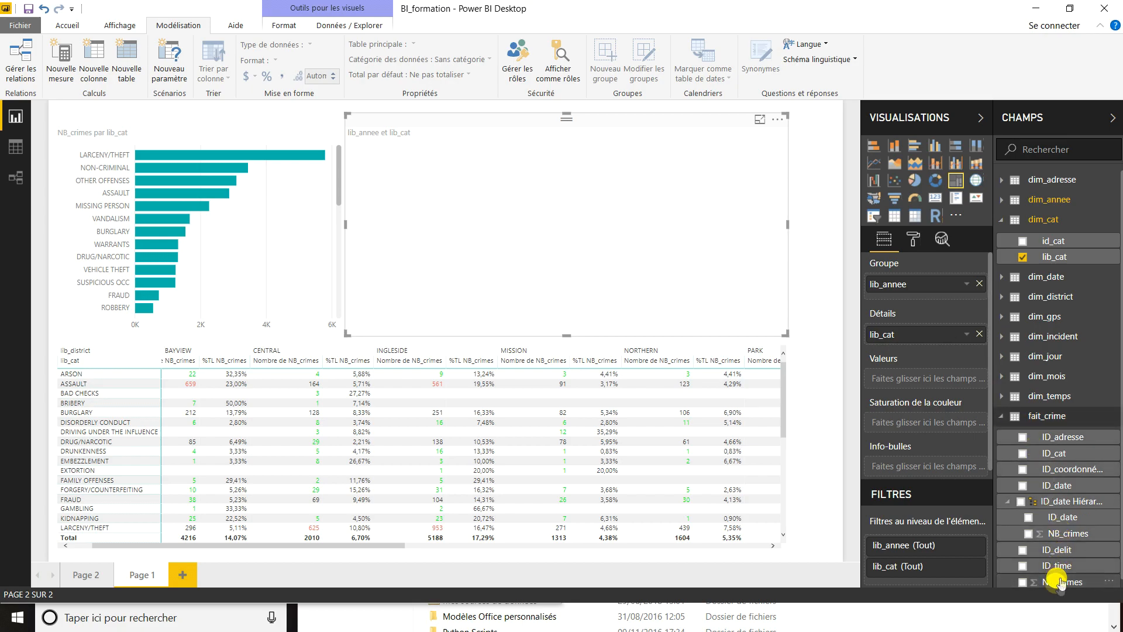
pyautogui.moveTo(1060, 587); pyautogui.dragTo(917, 377)
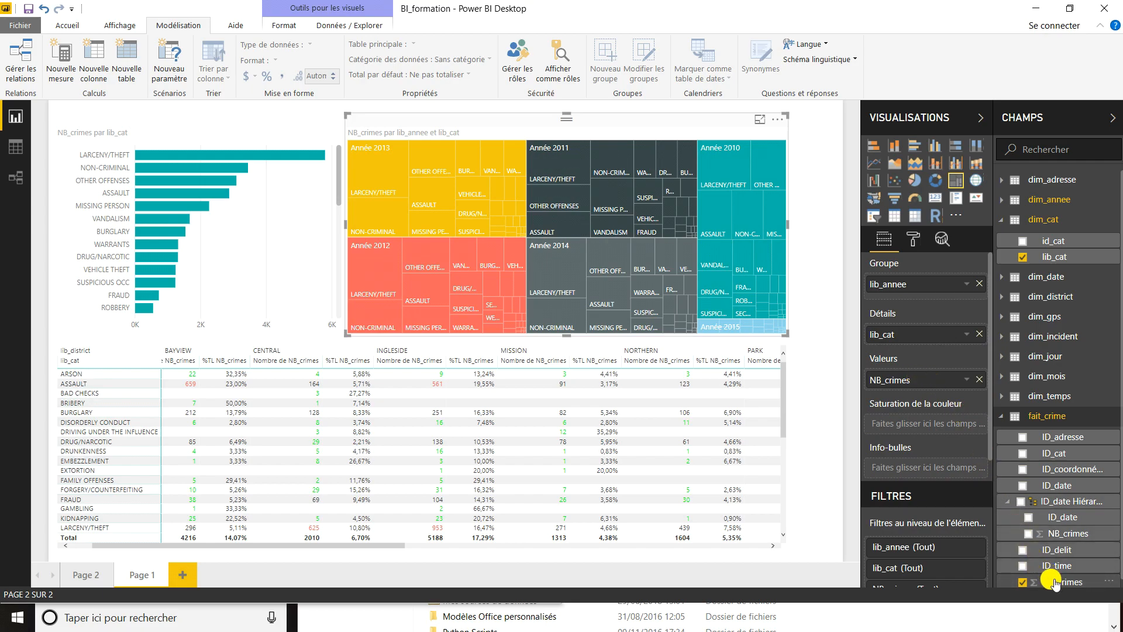
pyautogui.moveTo(1054, 583); pyautogui.dragTo(935, 458)
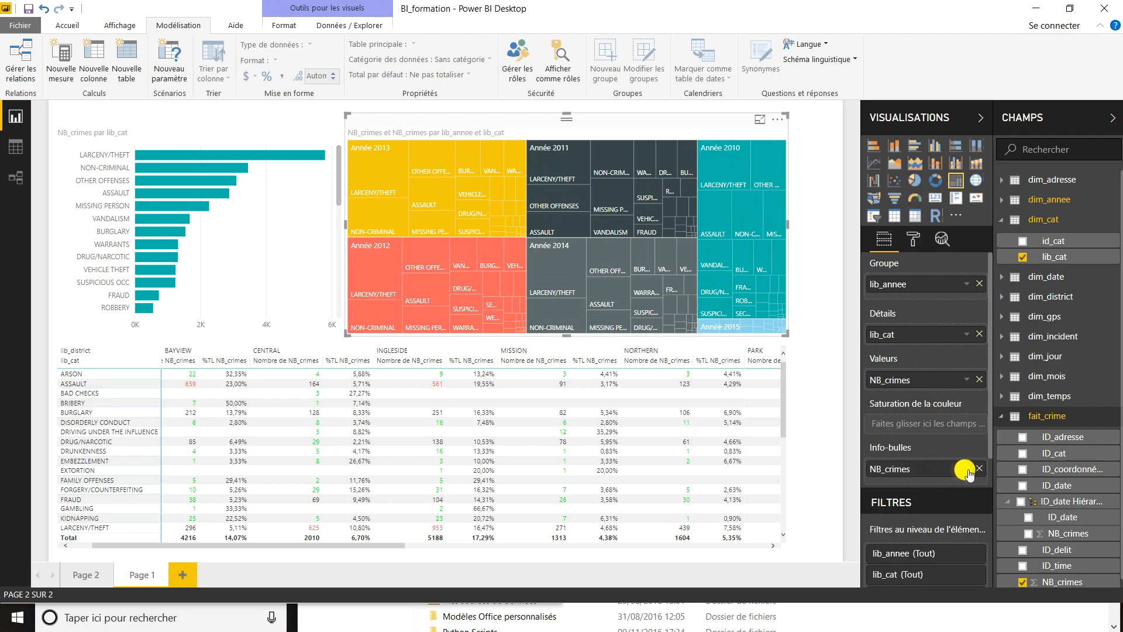
pyautogui.click(967, 471)
pyautogui.moveTo(947, 438)
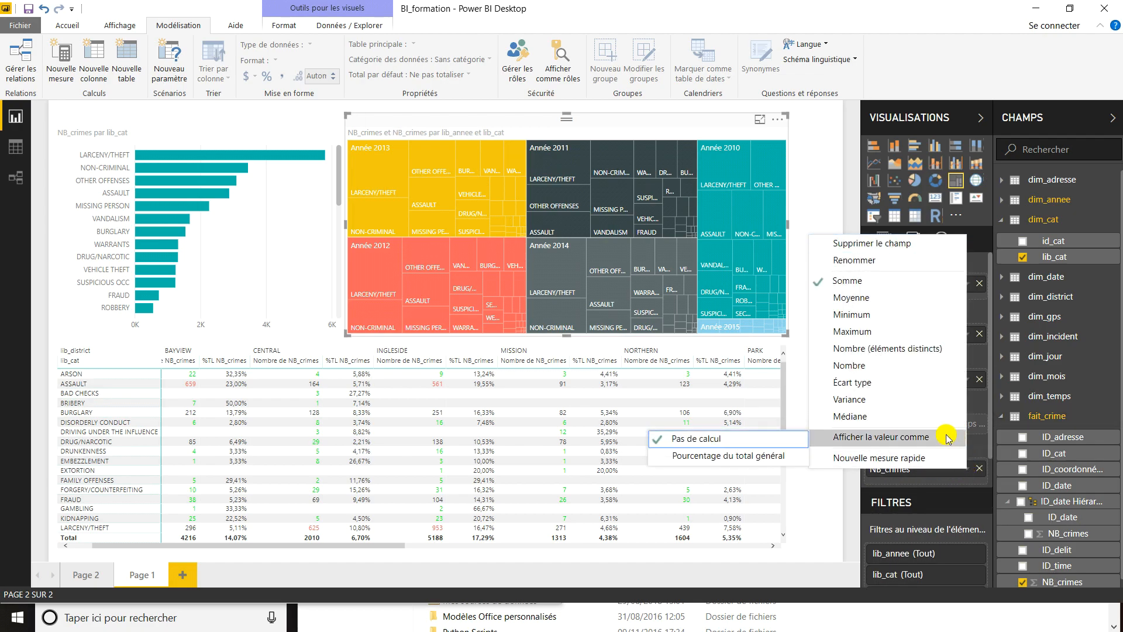
pyautogui.click(772, 454)
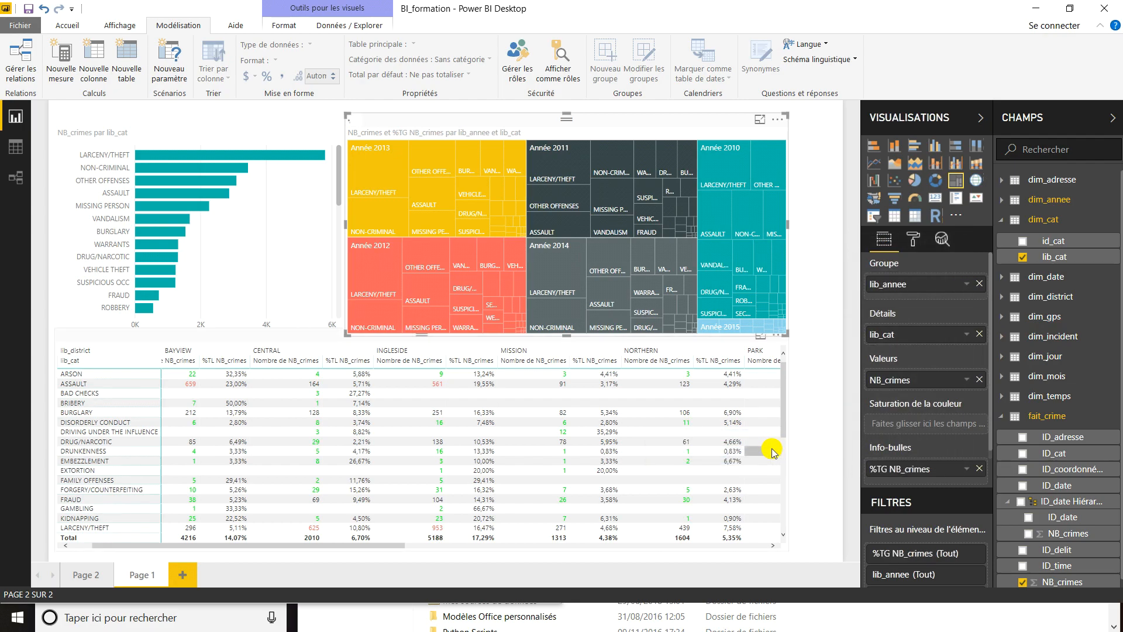
# - Rename the treemap's percentage tooltip field as "%du nombre de crimes"
pyautogui.rightClick(899, 472)
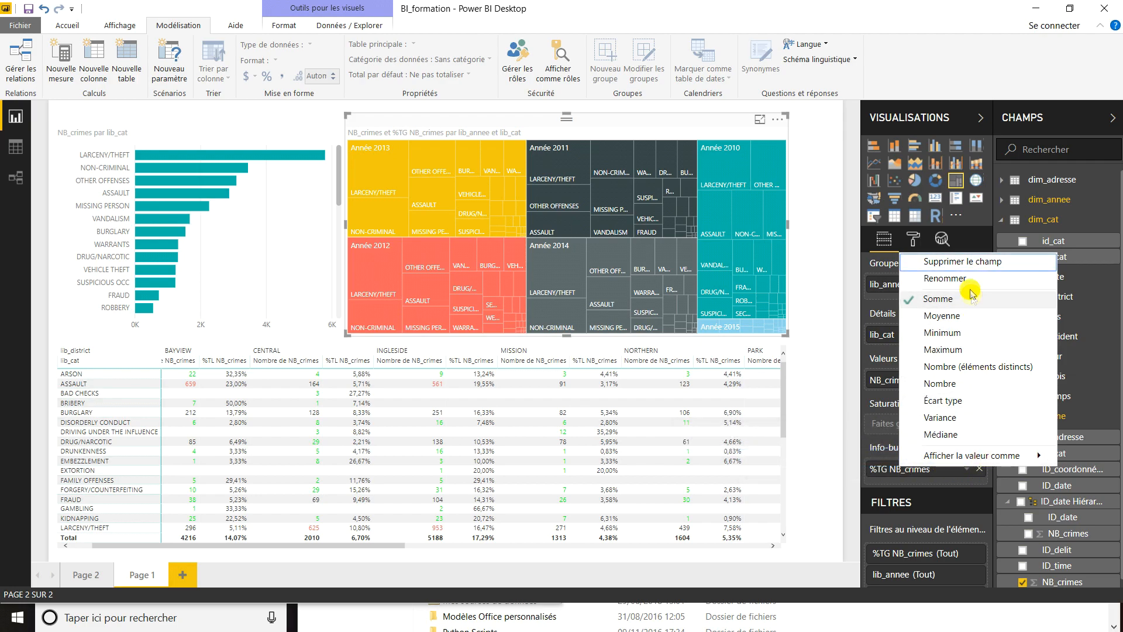
pyautogui.click(943, 279)
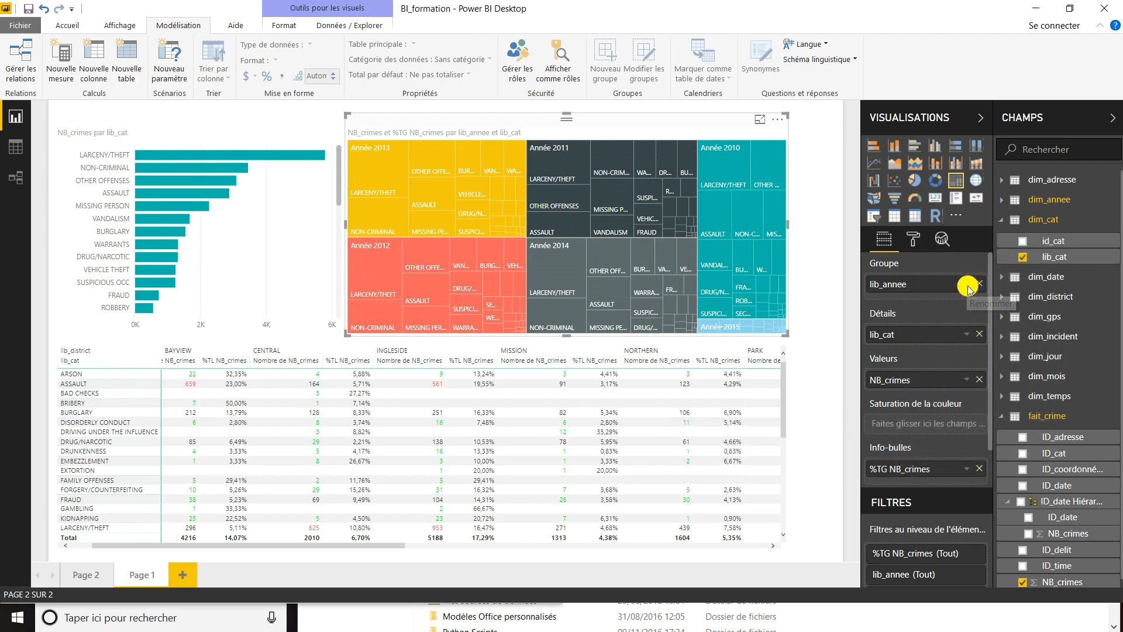
pyautogui.press('Right')
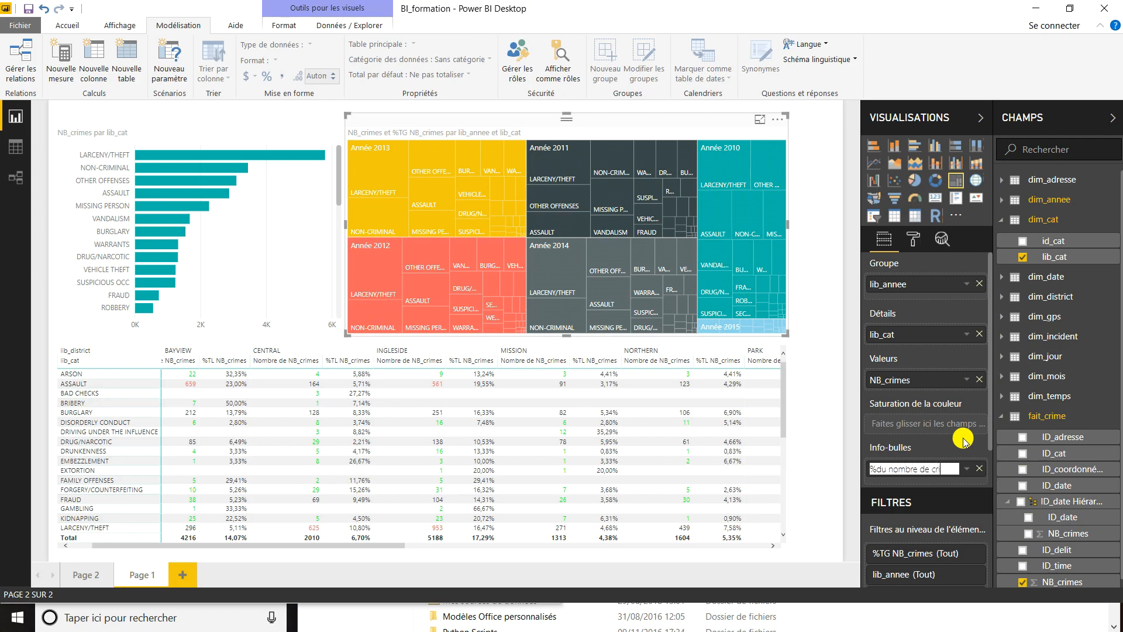
pyautogui.press('Return')
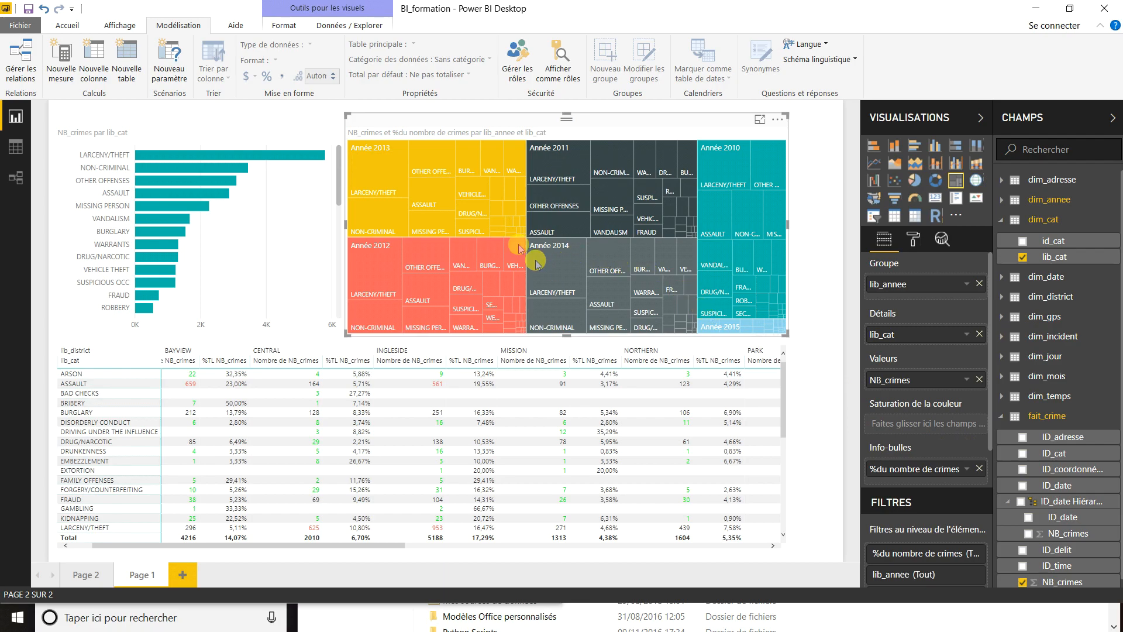
pyautogui.moveTo(365, 169)
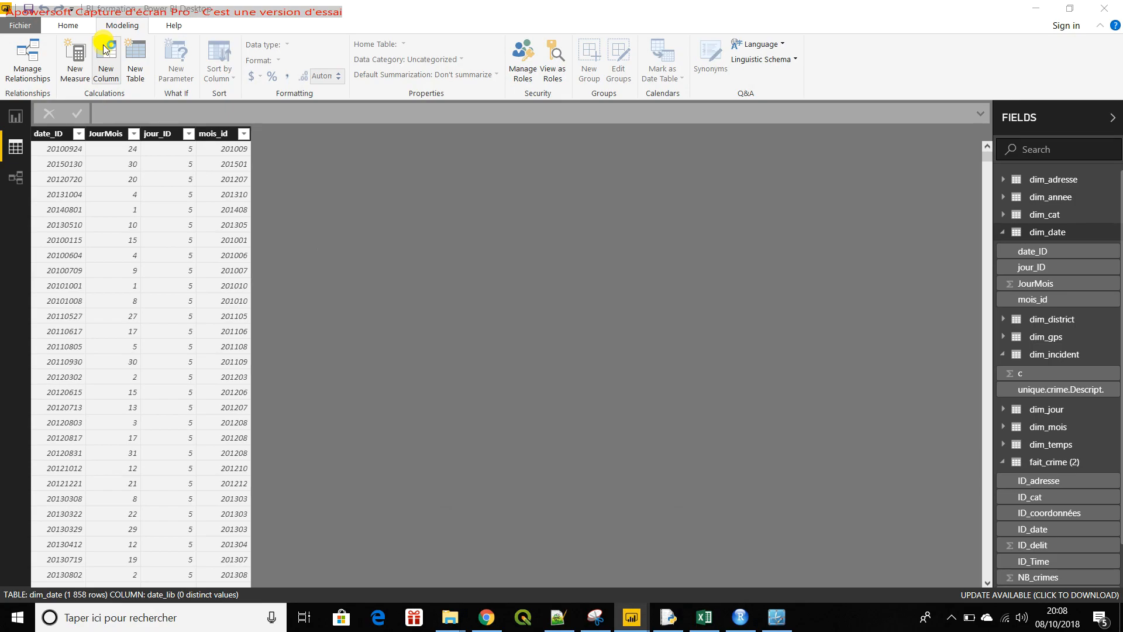
# - Add a calculated column named Date_LIB to dim_date and begin its formula with the DATE and LEFT functions
pyautogui.click(106, 50)
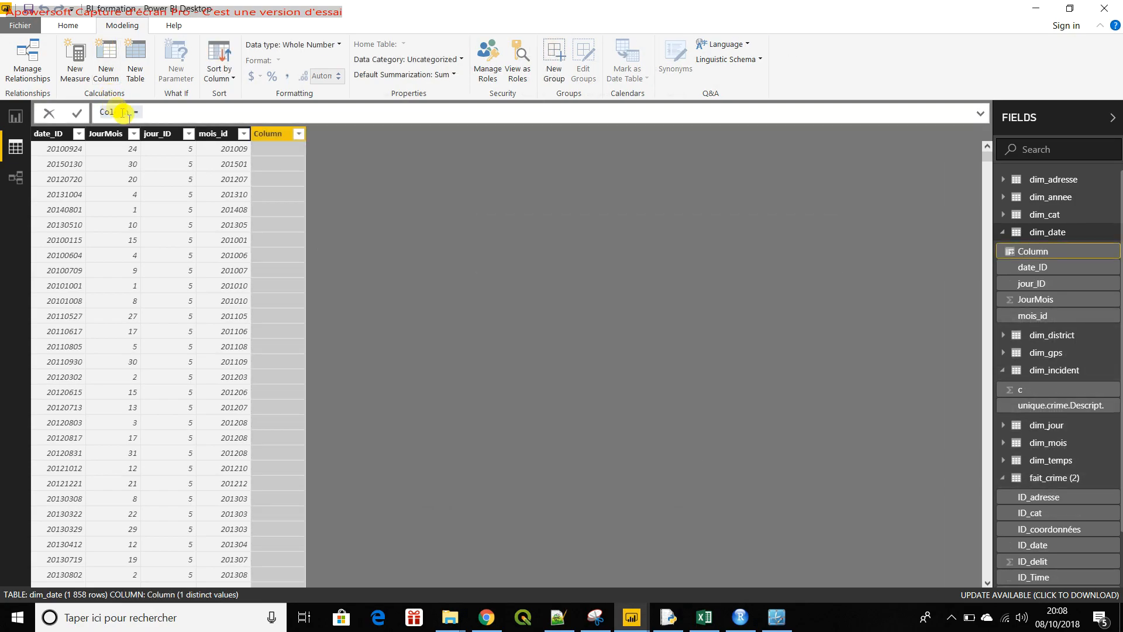
pyautogui.click(127, 112)
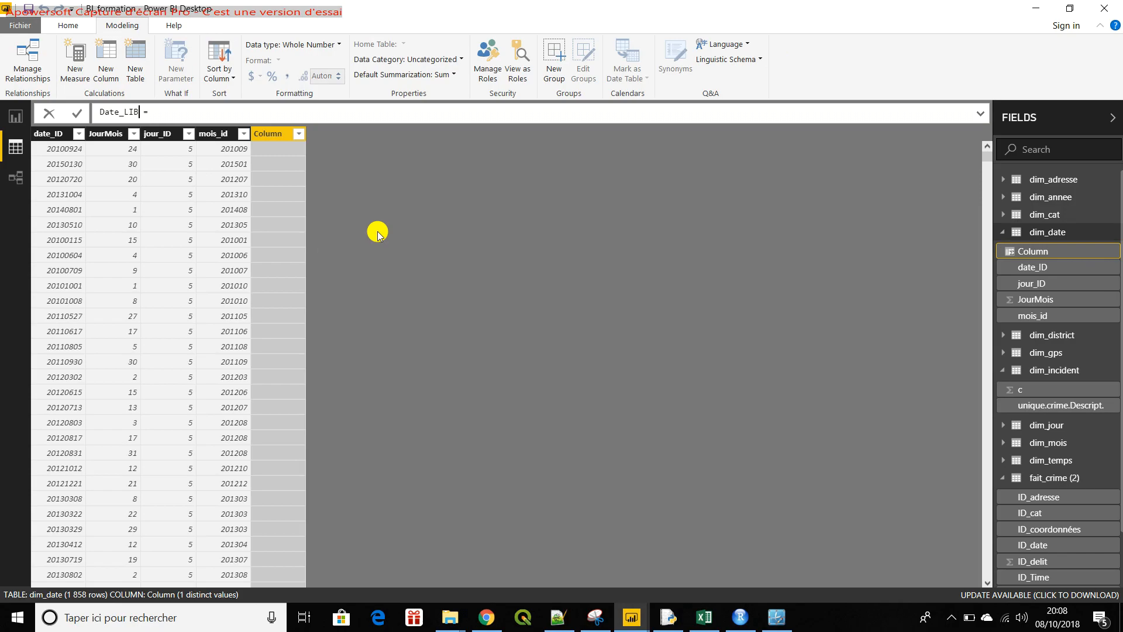
pyautogui.write('date')
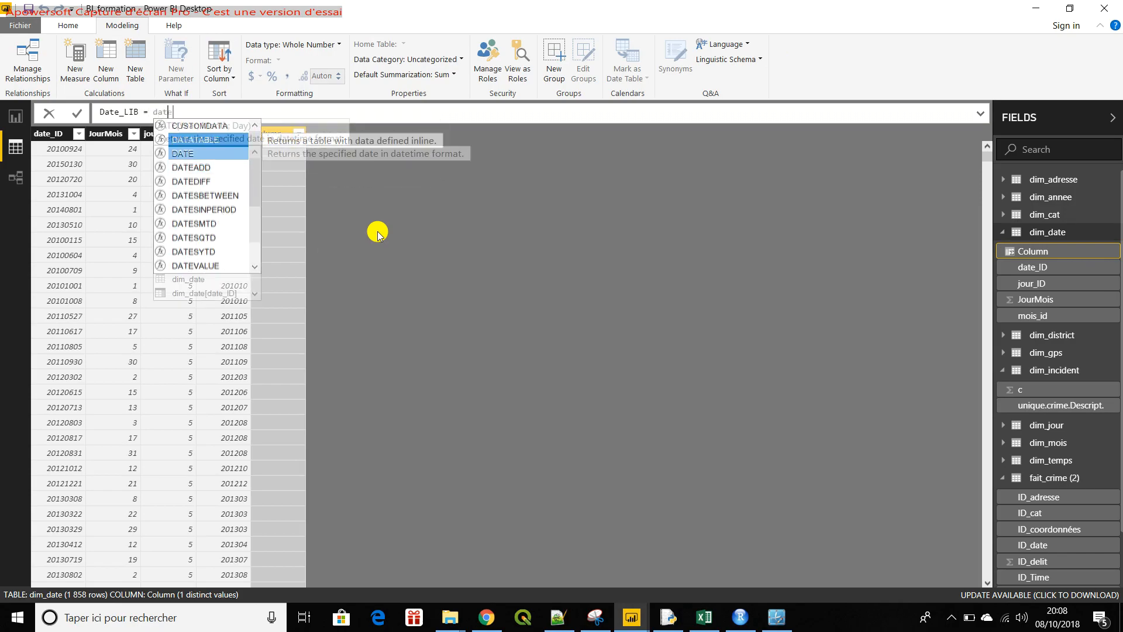
pyautogui.press('Tab')
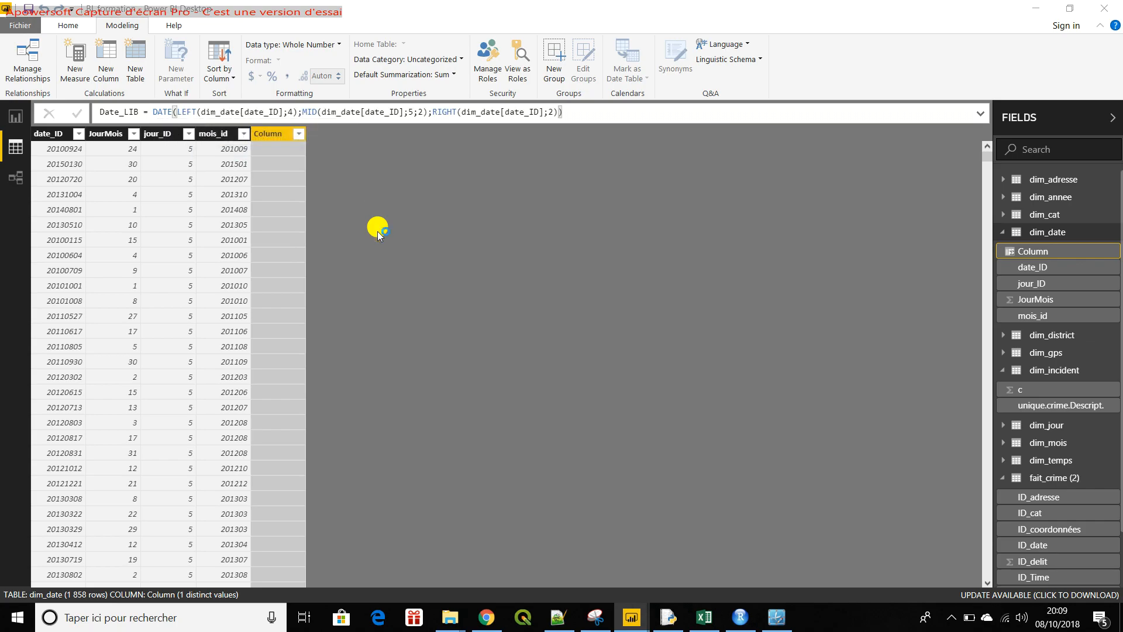
pyautogui.press('Return')
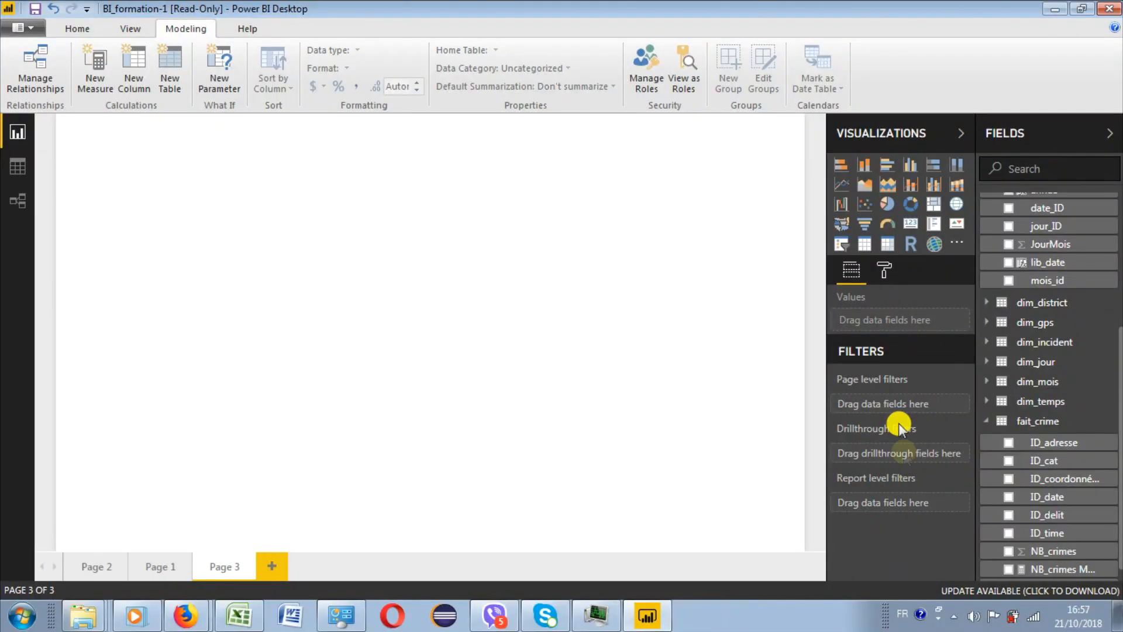
# - Insert an enlarged column chart on Page 3 with NB_crimes as value and the lib_date hierarchy as axis
pyautogui.click(1008, 551)
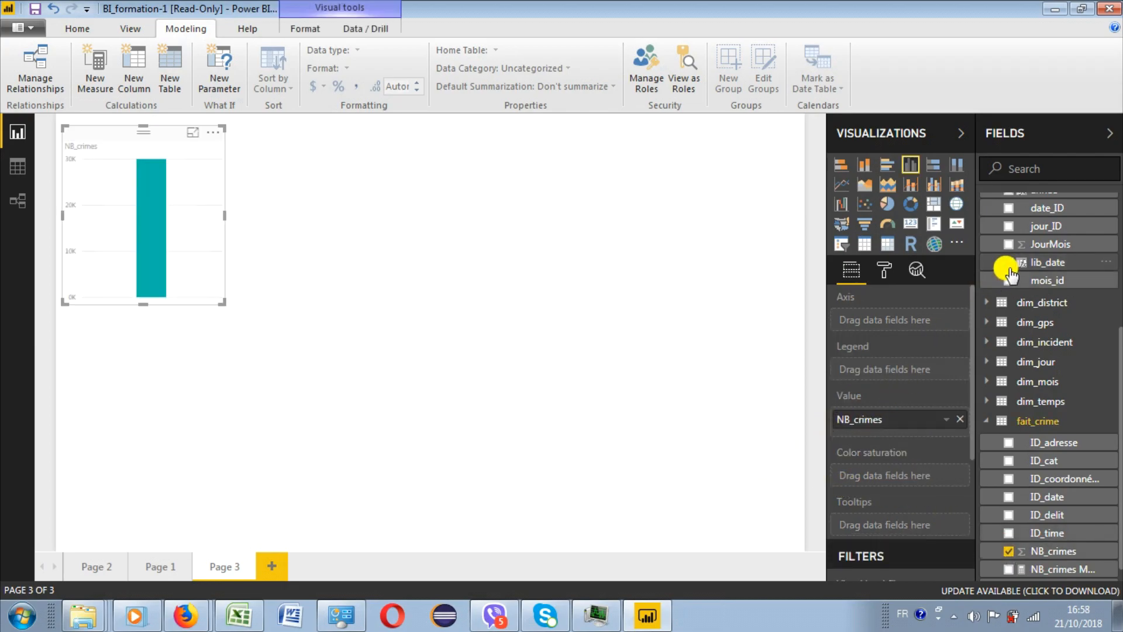
pyautogui.moveTo(1011, 269); pyautogui.dragTo(840, 301)
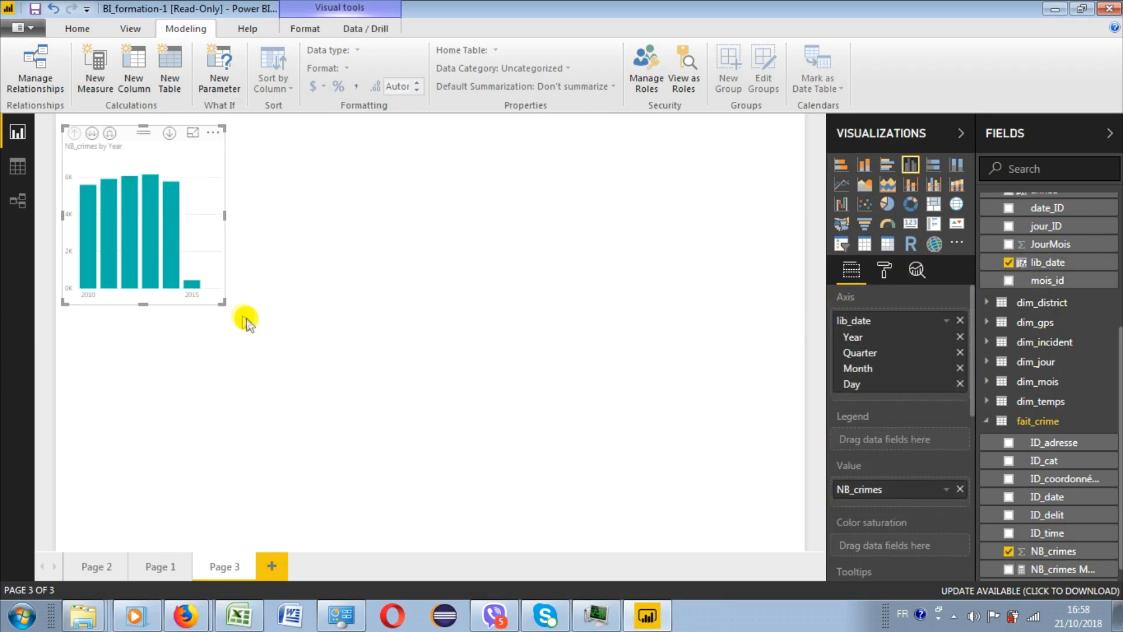
pyautogui.moveTo(222, 303); pyautogui.dragTo(544, 472)
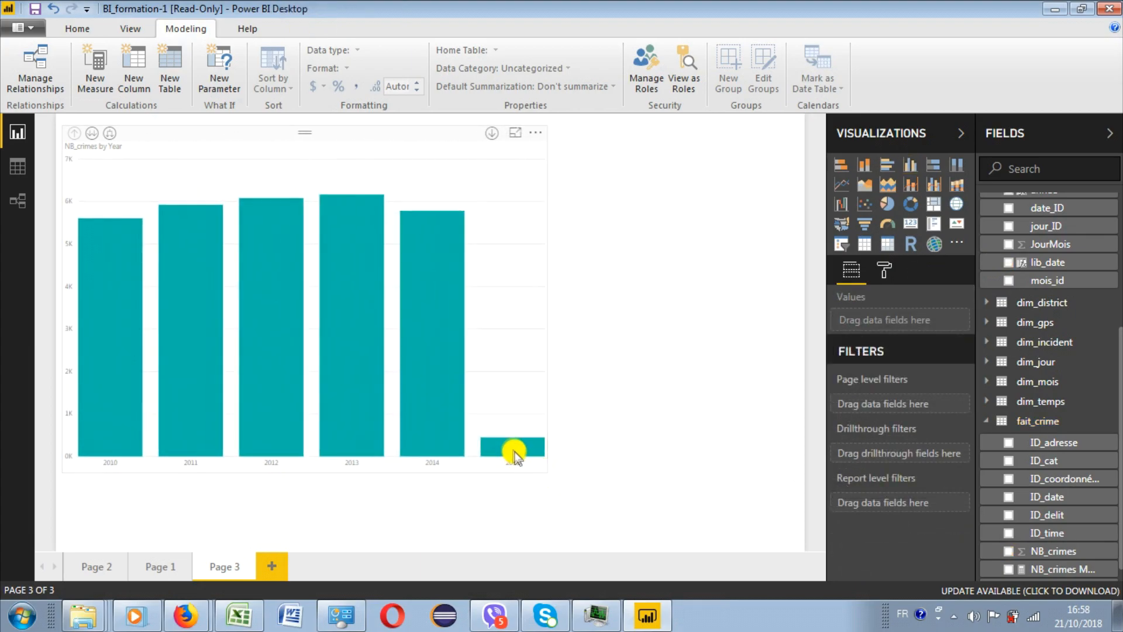
# - Exclude the year 2015 from the column chart and enlarge the chart further
pyautogui.rightClick(512, 450)
pyautogui.click(526, 551)
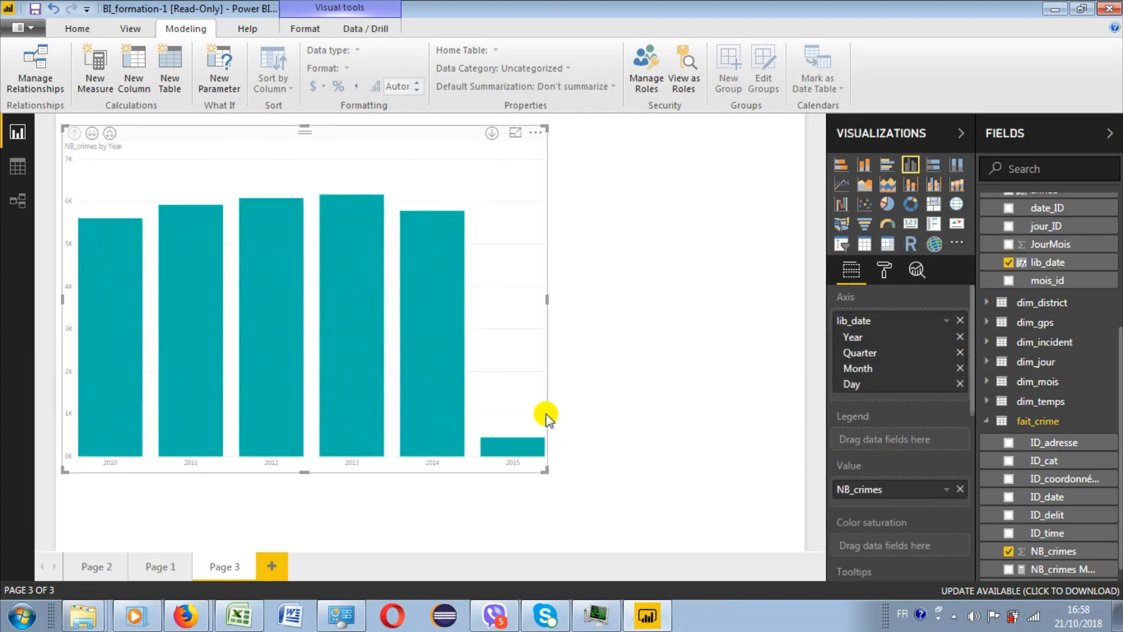
pyautogui.moveTo(546, 466); pyautogui.dragTo(675, 487)
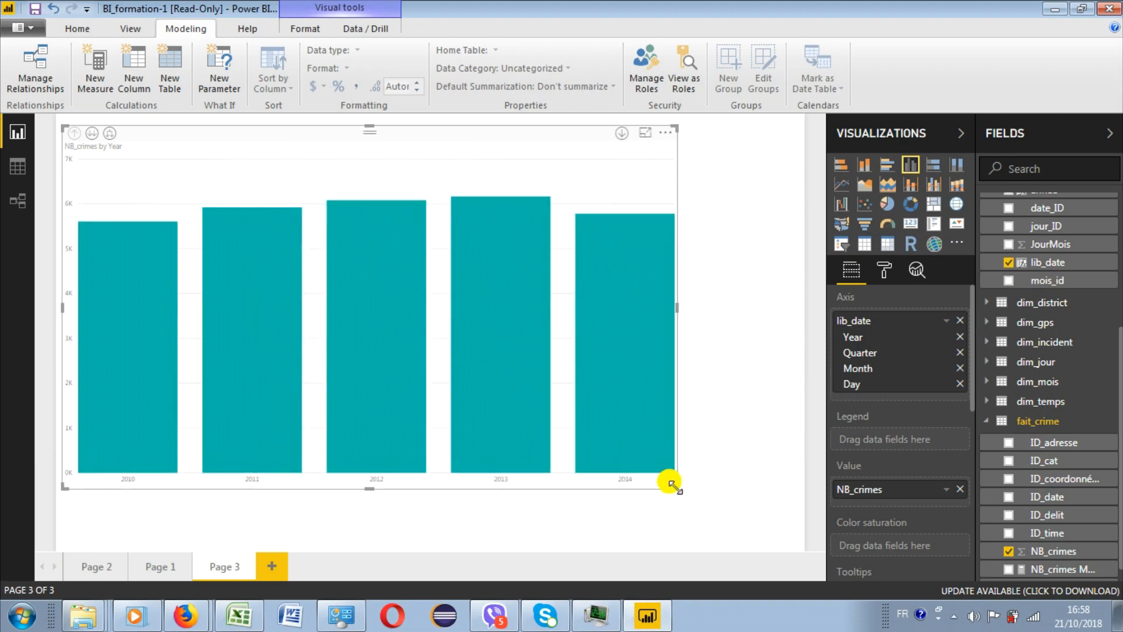
# - Create a year-over-year change quick measure from the sum of NB_crimes by lib_date with 1 period and move it to the chart's tooltips
pyautogui.click(946, 493)
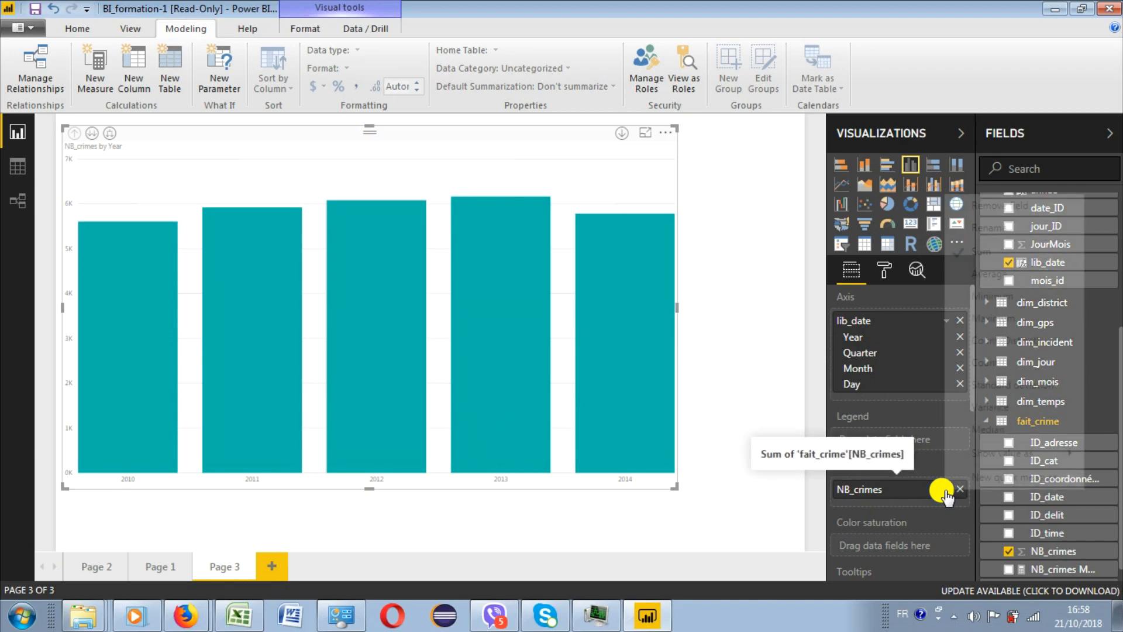
pyautogui.moveTo(980, 463)
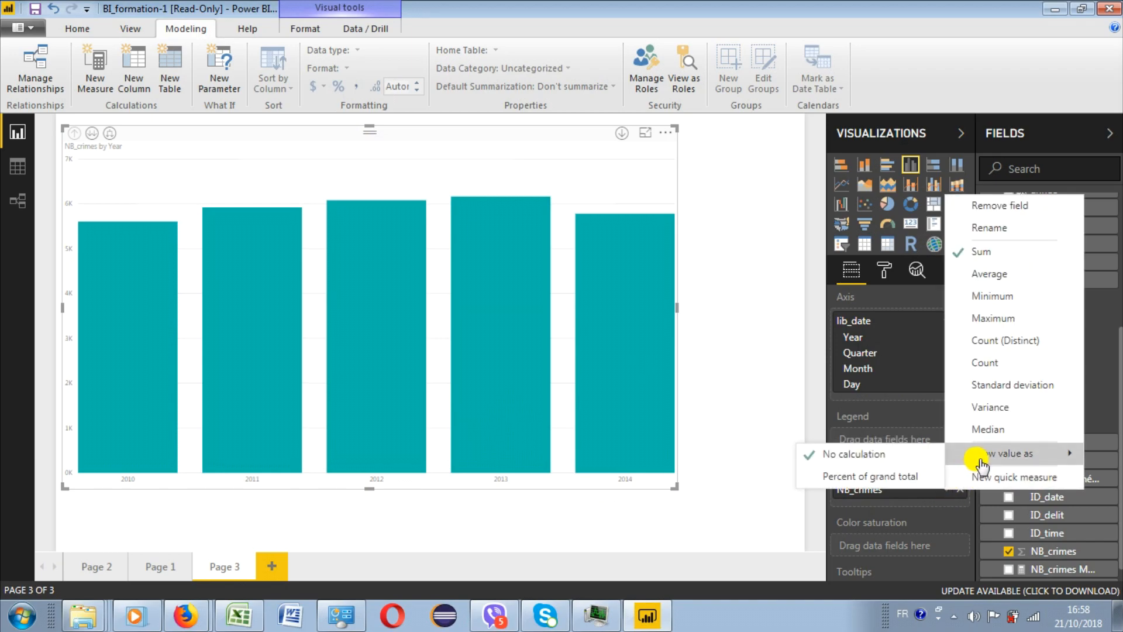
pyautogui.click(993, 477)
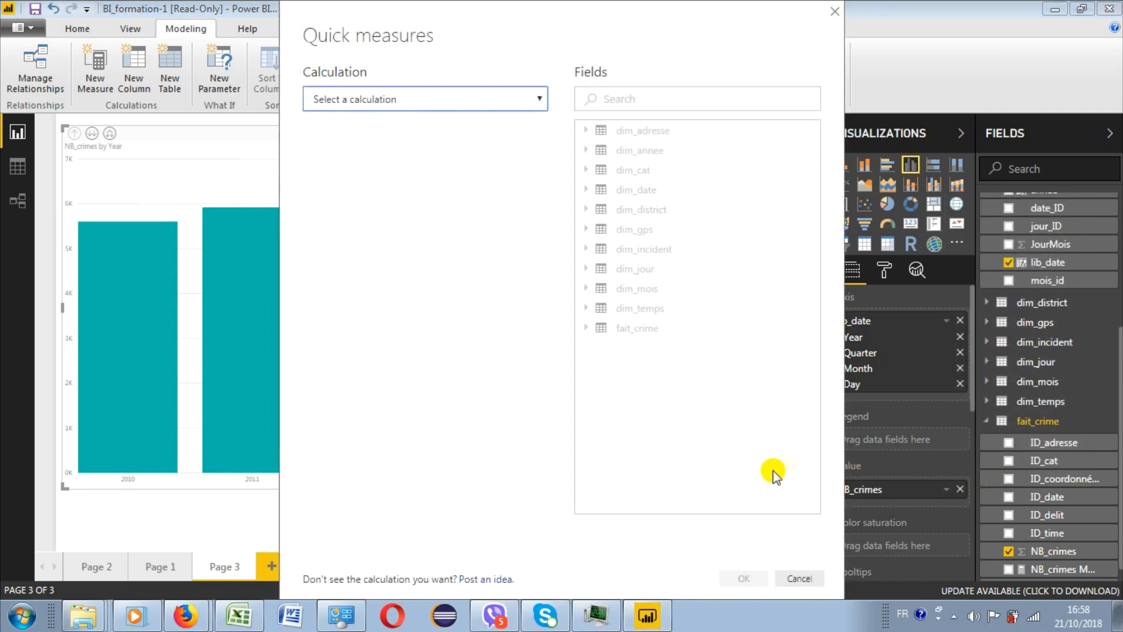
pyautogui.click(539, 99)
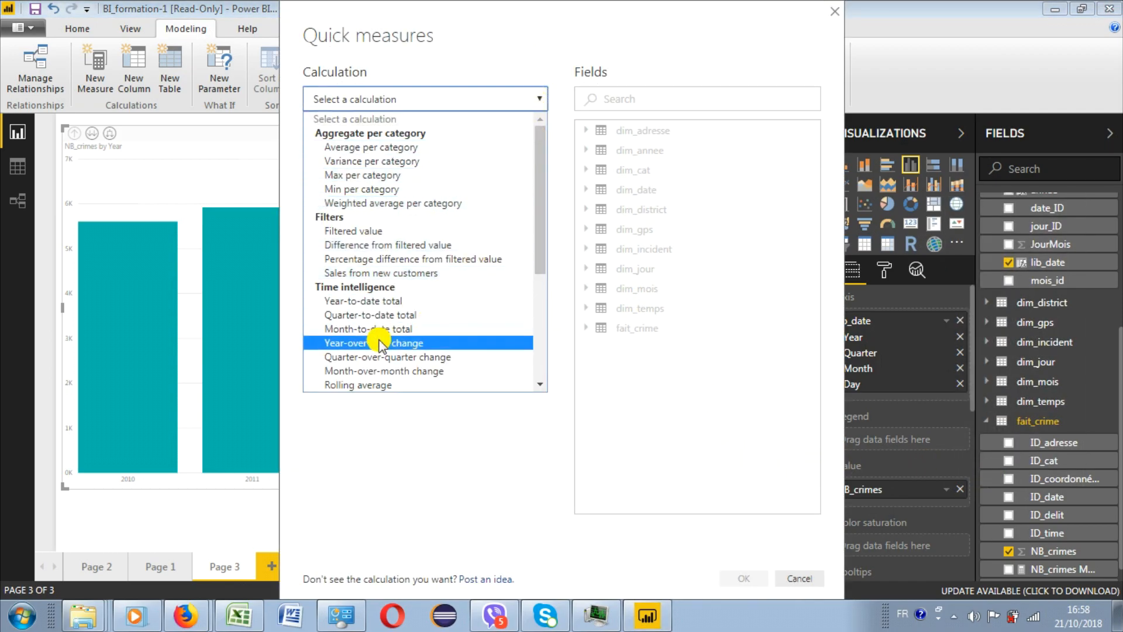
pyautogui.click(405, 343)
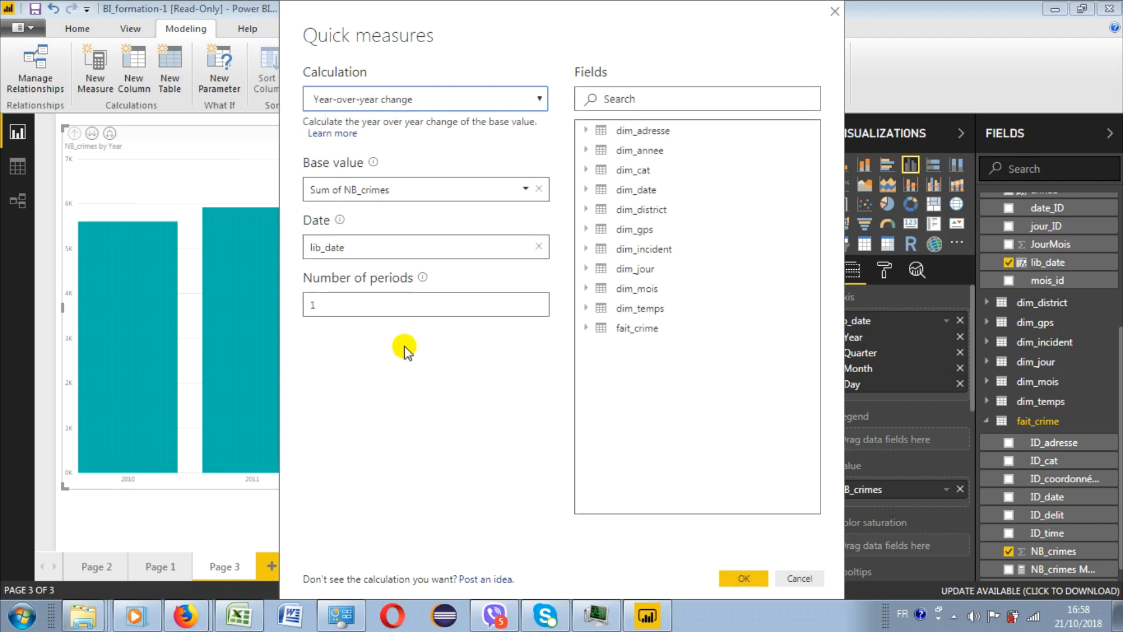
pyautogui.click(743, 578)
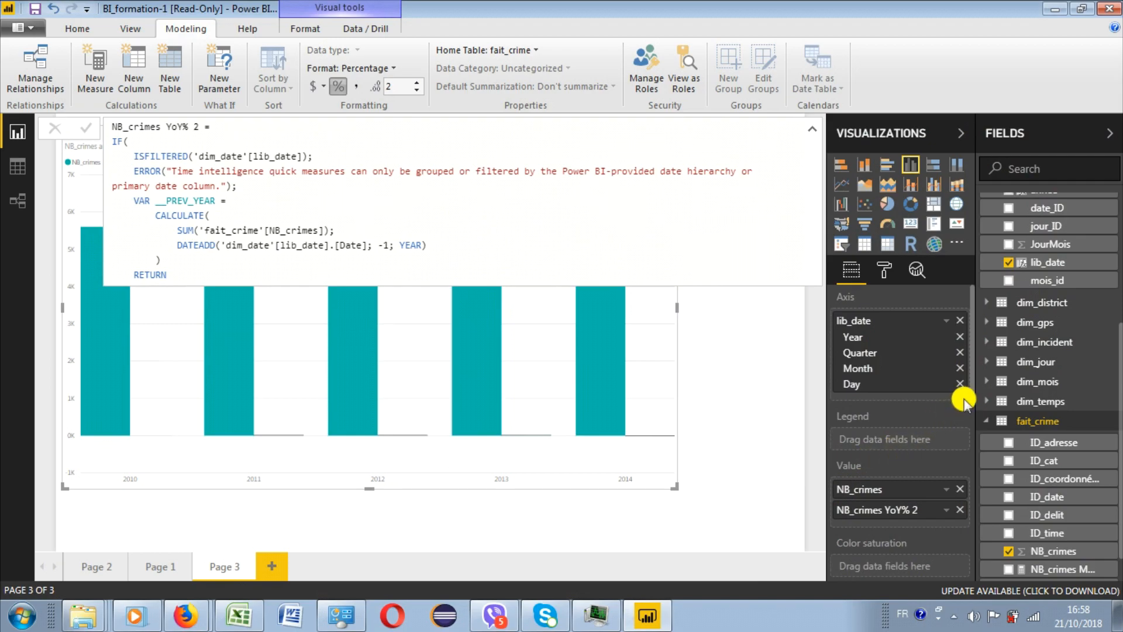
pyautogui.moveTo(972, 392); pyautogui.dragTo(971, 420)
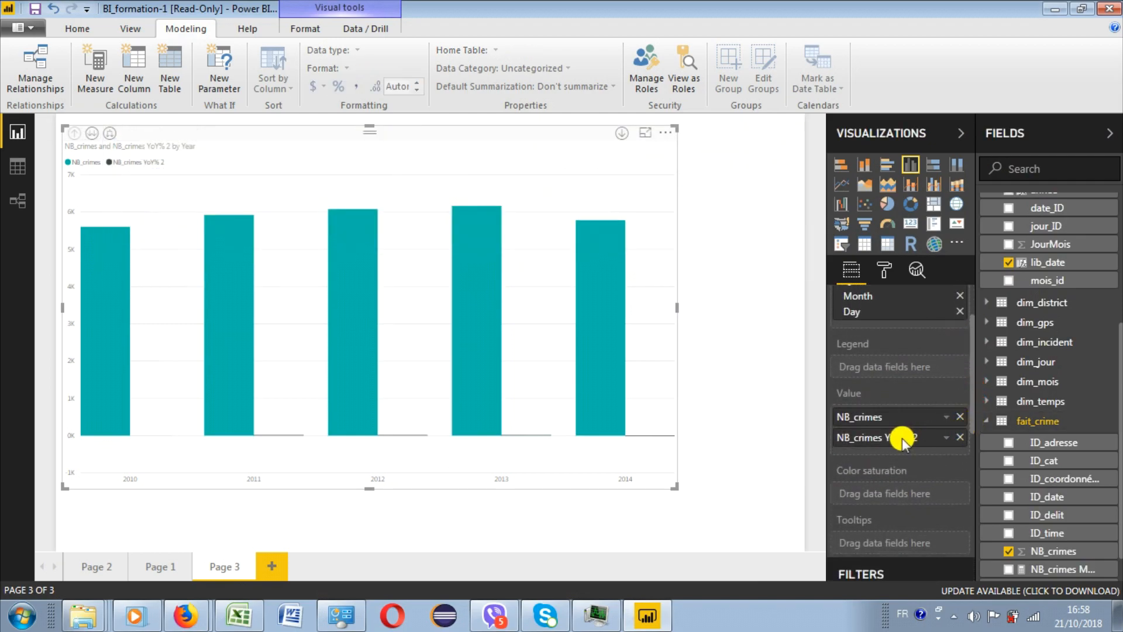
pyautogui.moveTo(900, 439); pyautogui.dragTo(887, 542)
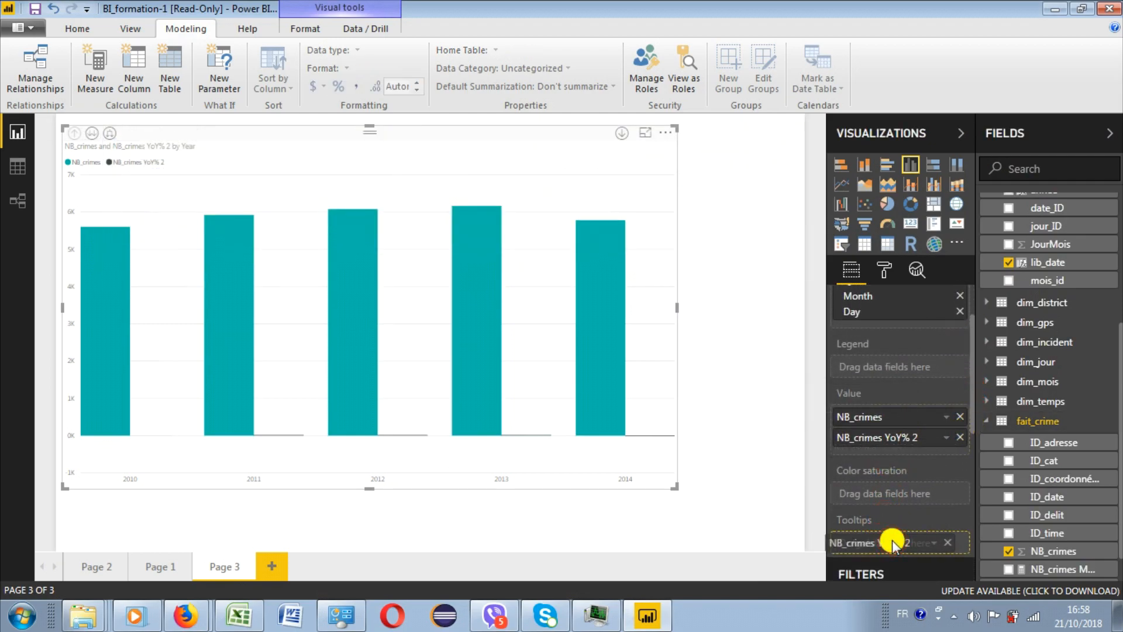
# - Create a month-over-month change quick measure from the sum of NB_crimes by lib_date with 1 period and move it to the chart's tooltips
pyautogui.click(936, 416)
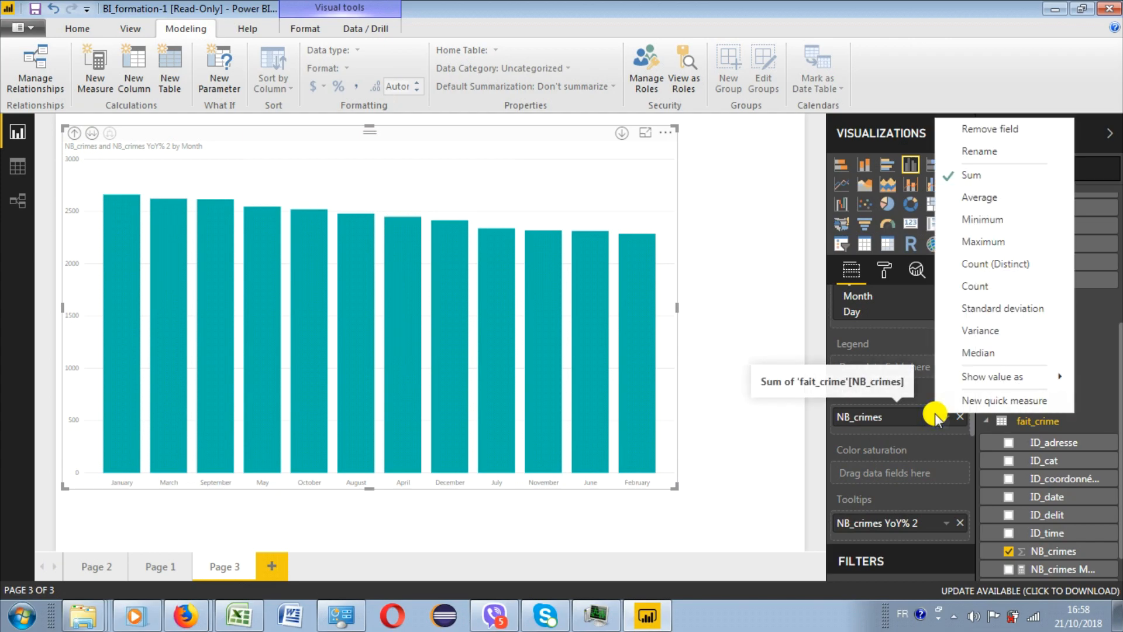
pyautogui.click(973, 401)
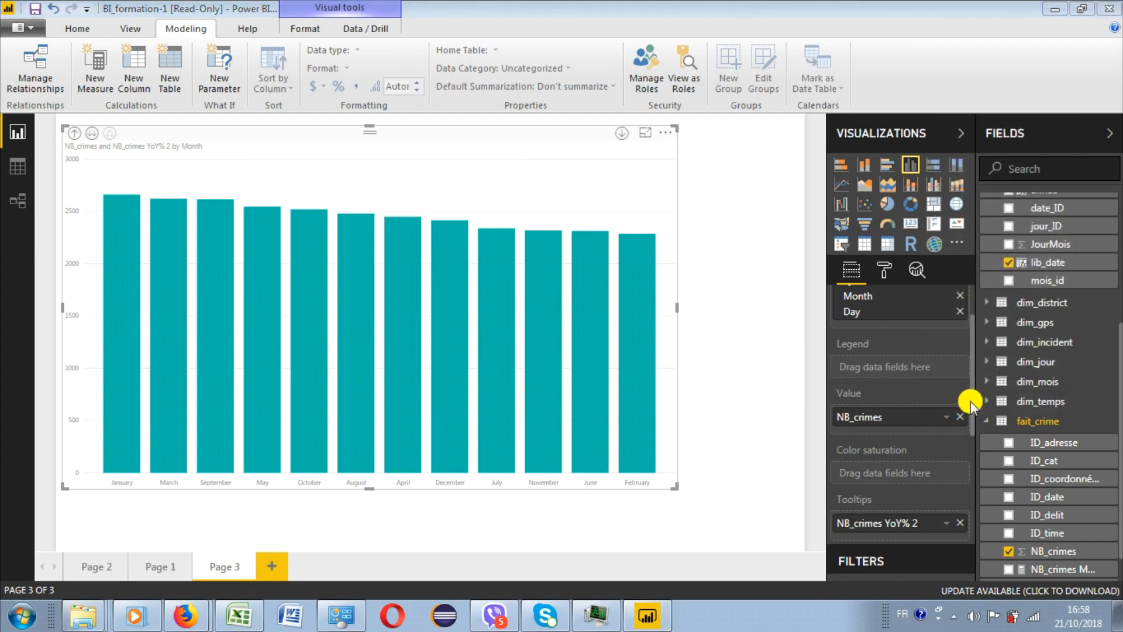
pyautogui.click(403, 104)
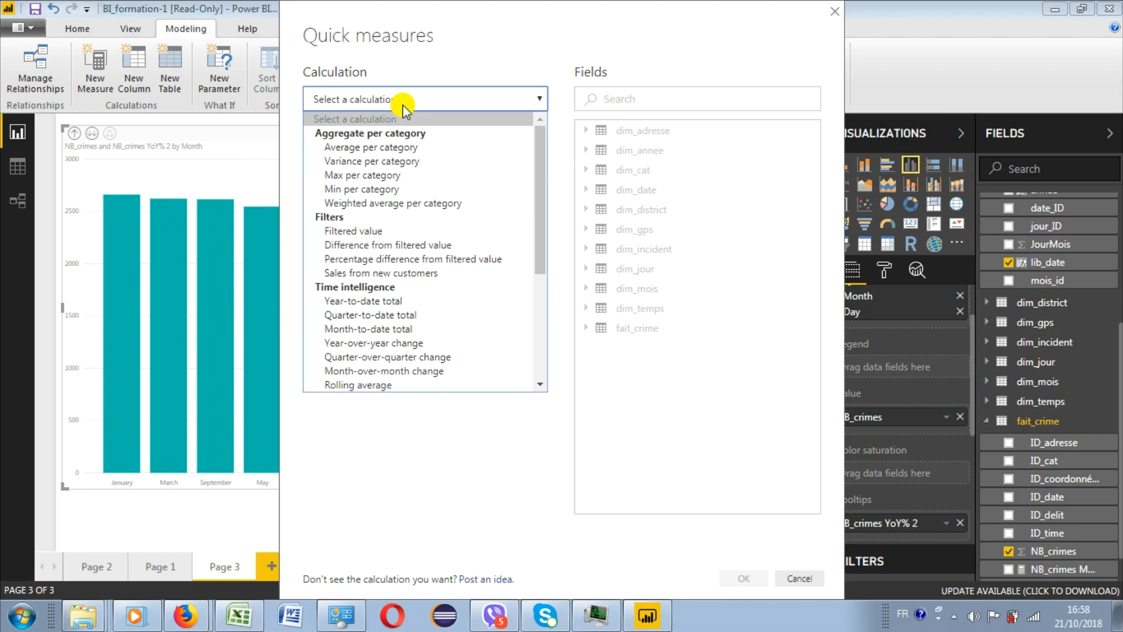
pyautogui.click(417, 370)
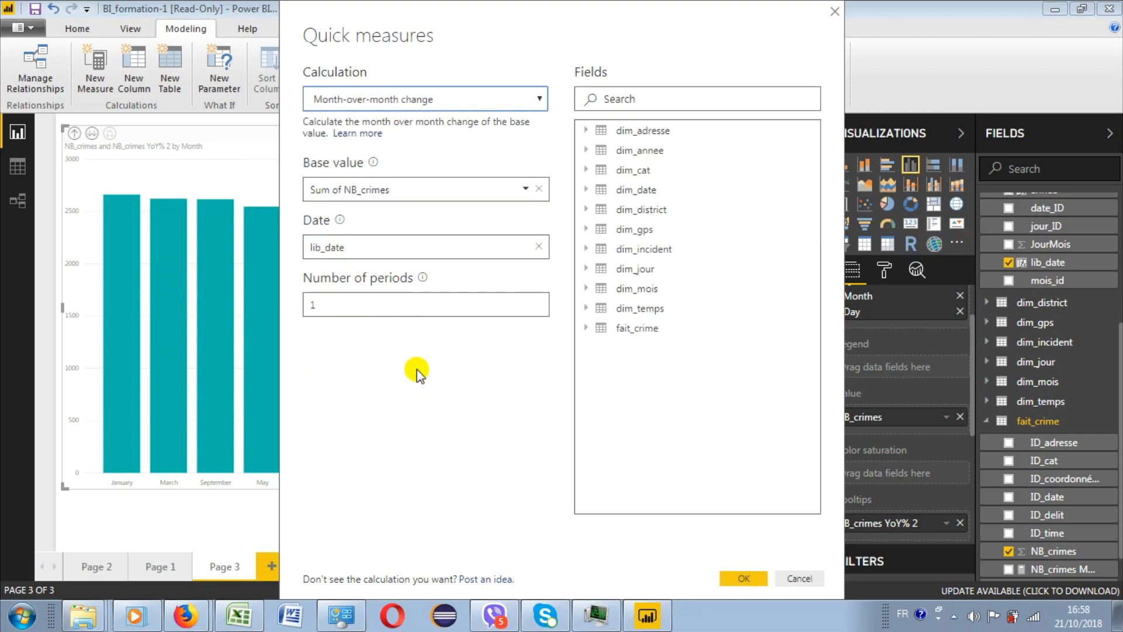
pyautogui.click(751, 579)
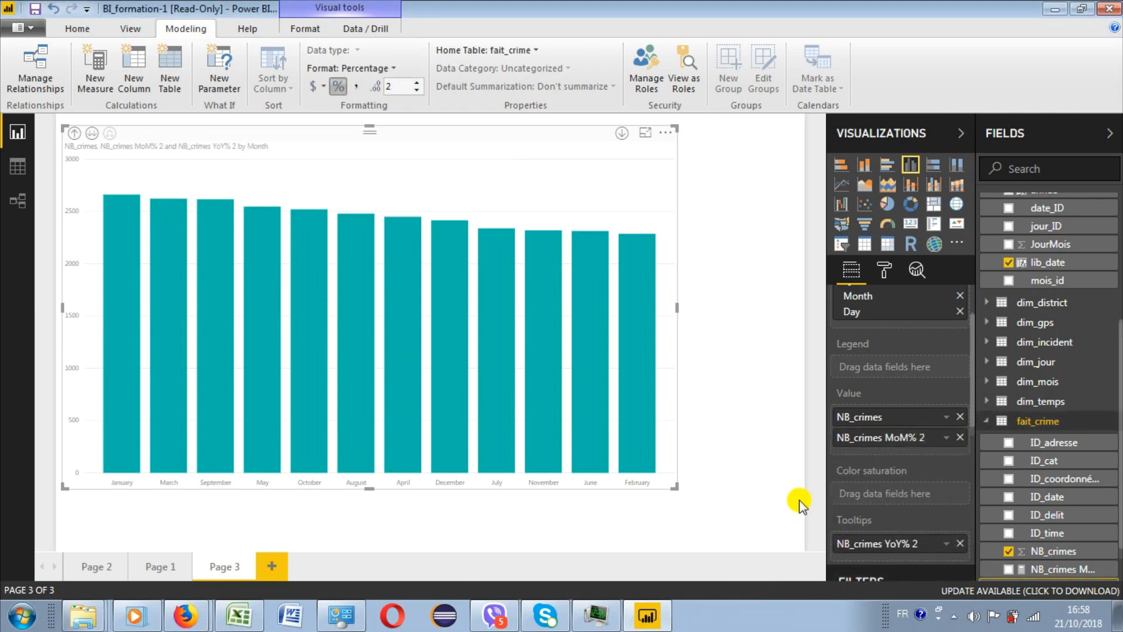
pyautogui.moveTo(877, 436); pyautogui.dragTo(890, 545)
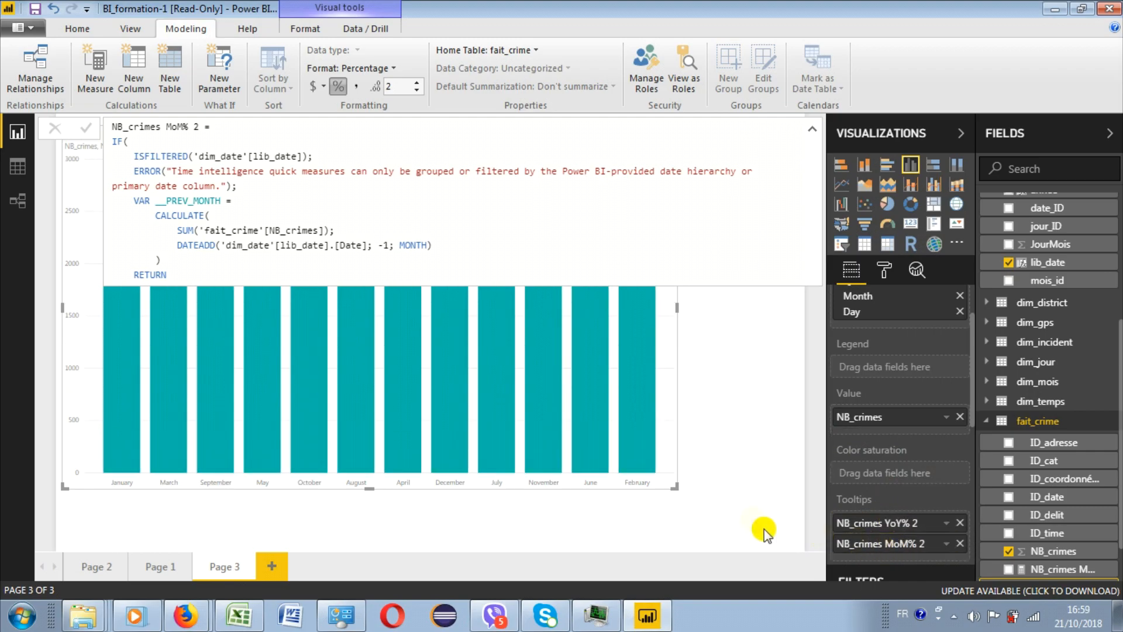
pyautogui.click(714, 333)
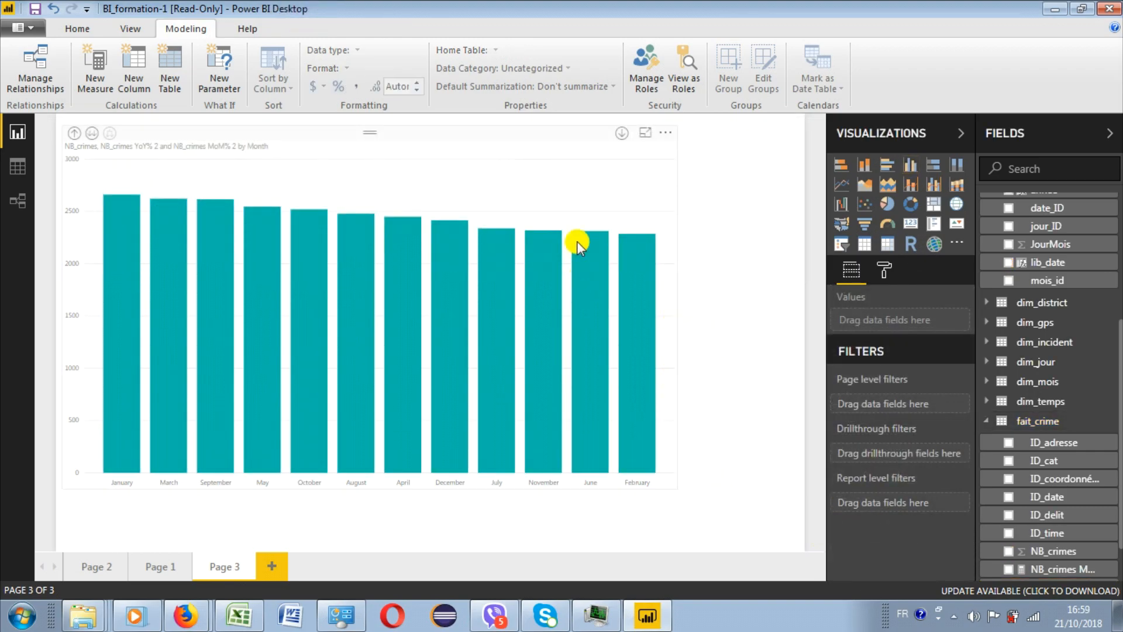
# - Check the yearly and monthly change shown in the tooltip of the March column
pyautogui.click(518, 134)
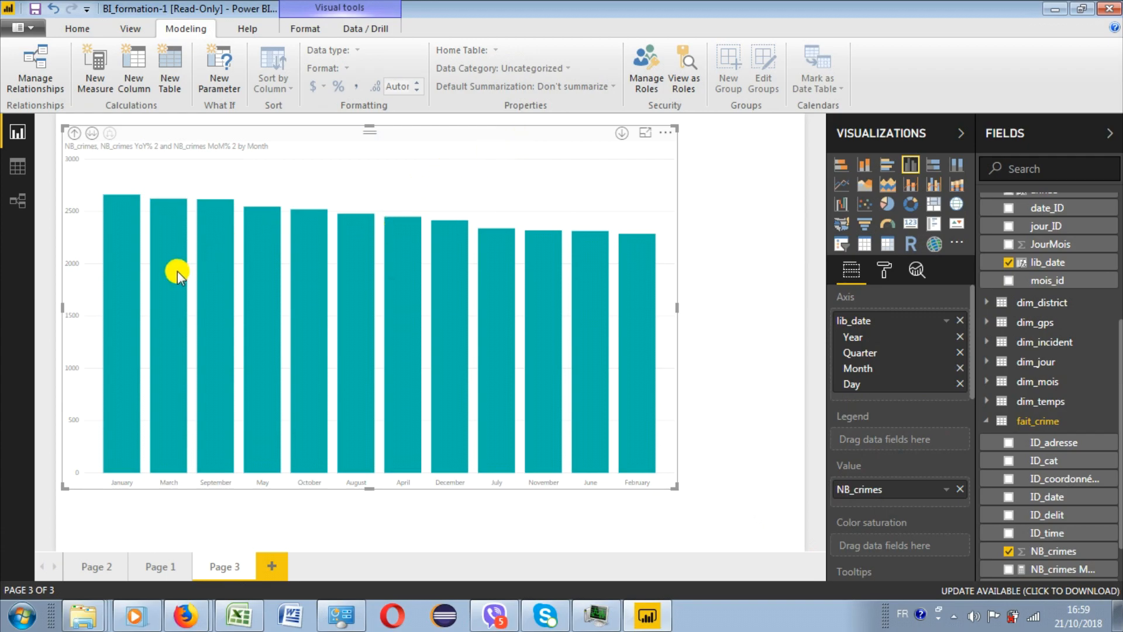
pyautogui.moveTo(177, 271)
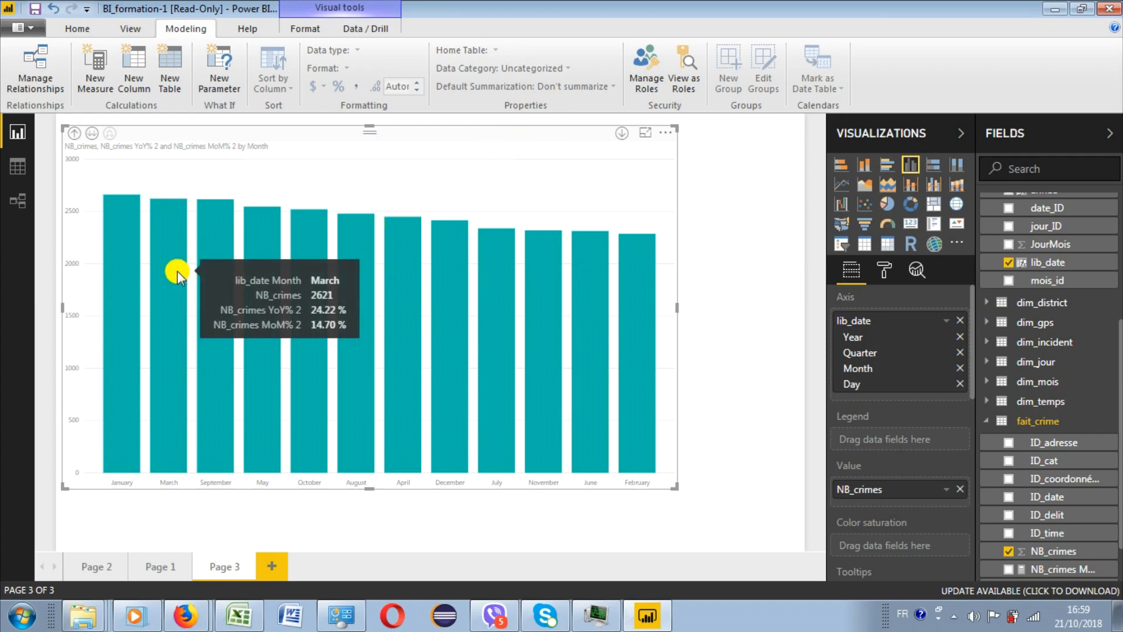
pyautogui.moveTo(218, 255)
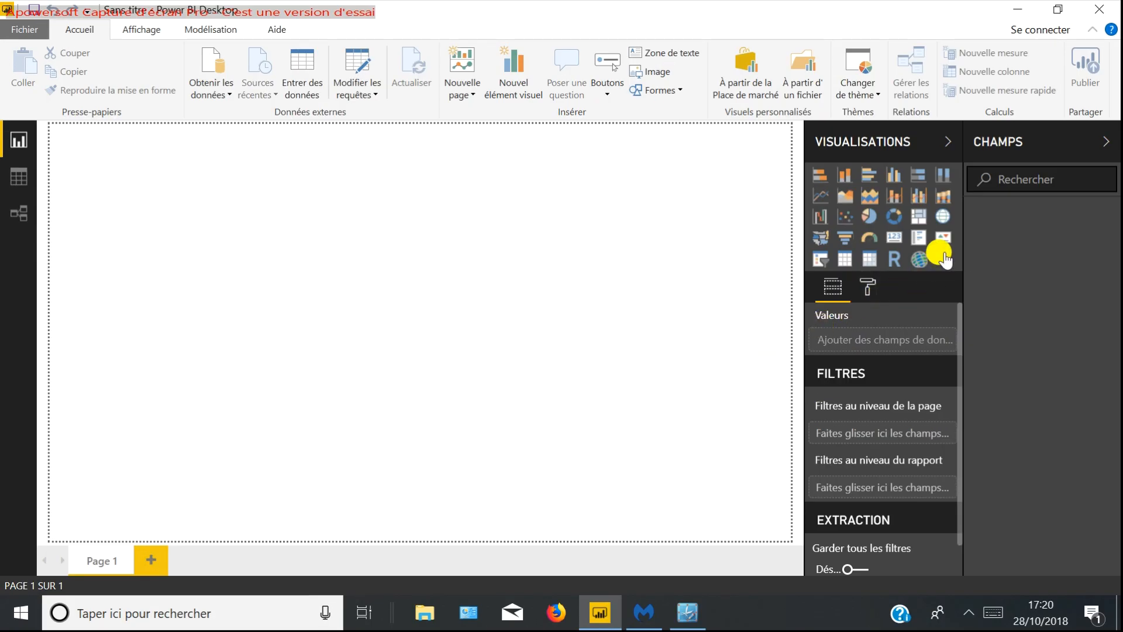
# - Search the visuals marketplace for word cloud and import the Word Cloud visual into the report
pyautogui.click(943, 256)
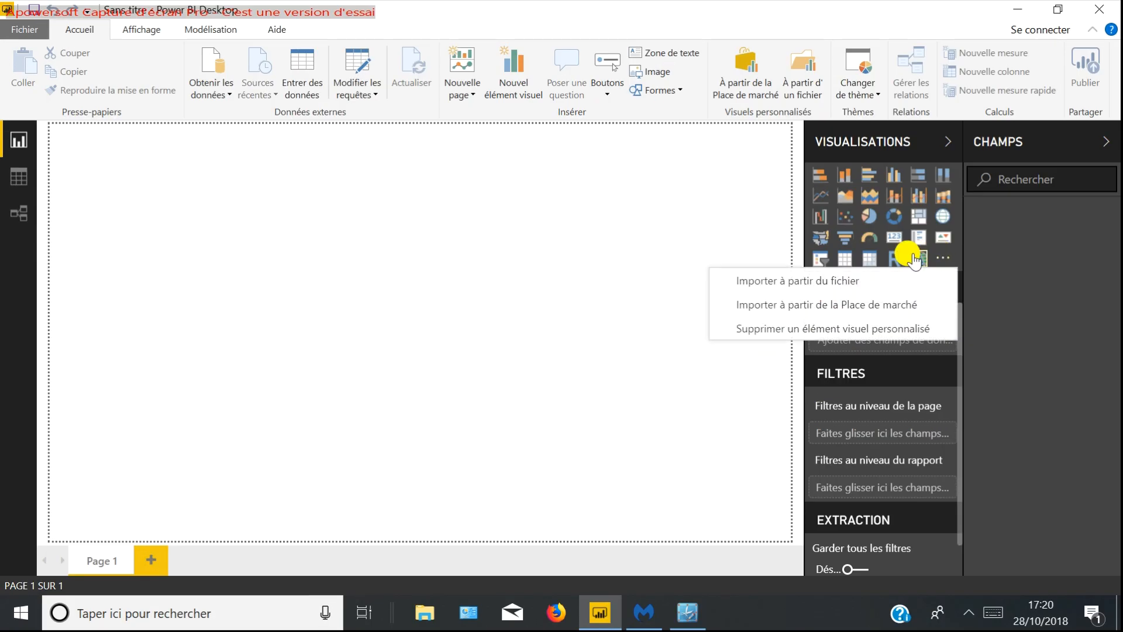
pyautogui.click(882, 297)
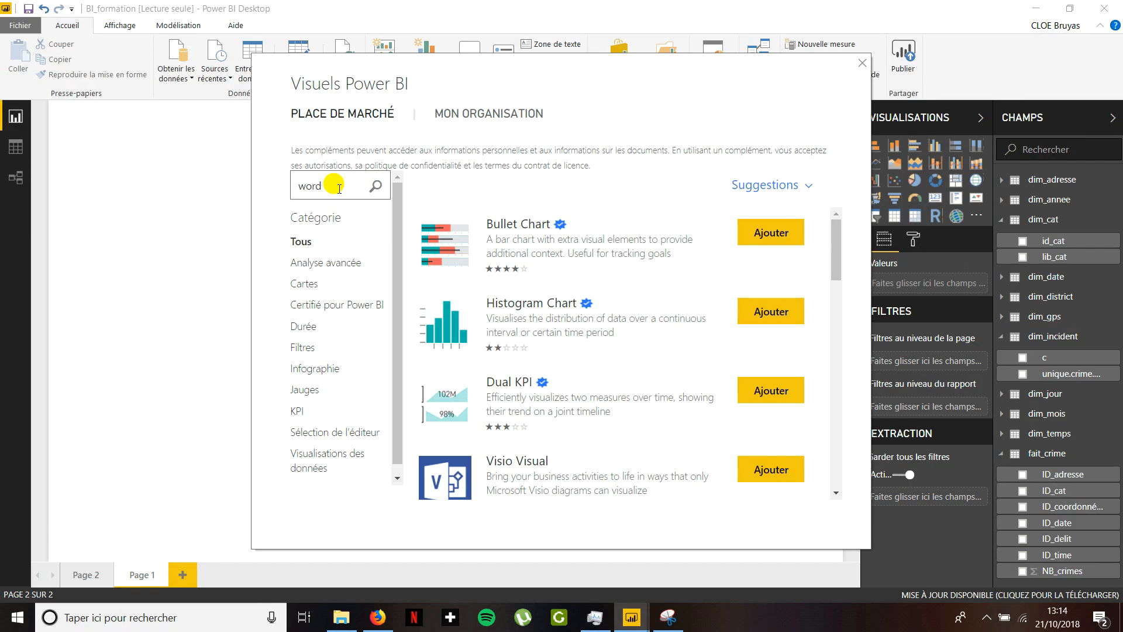
pyautogui.press('Return')
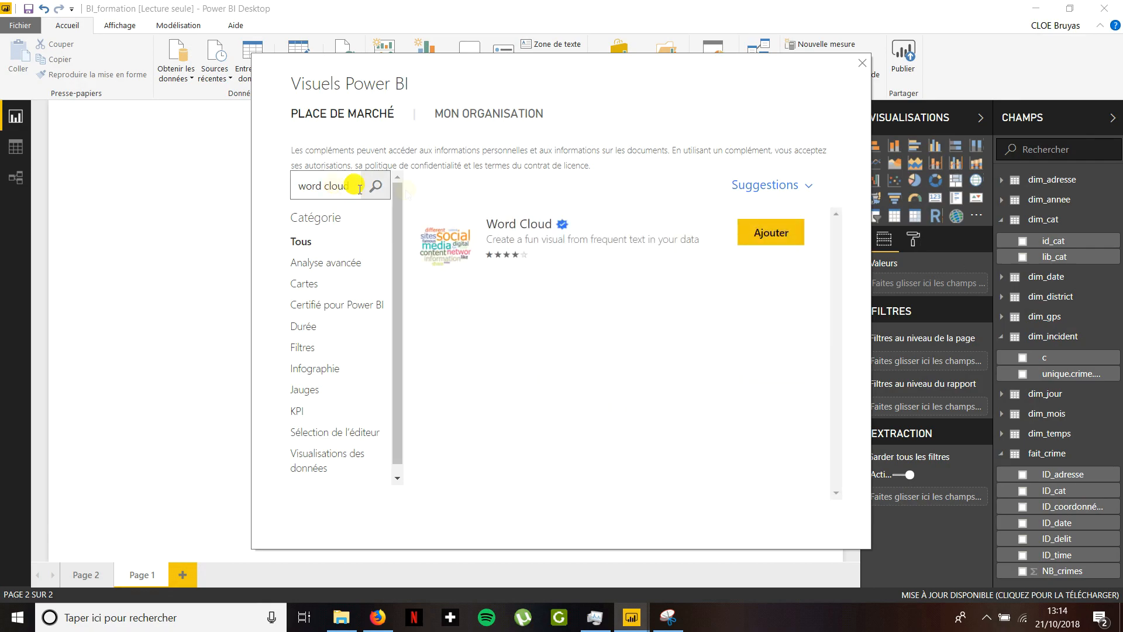
pyautogui.click(784, 231)
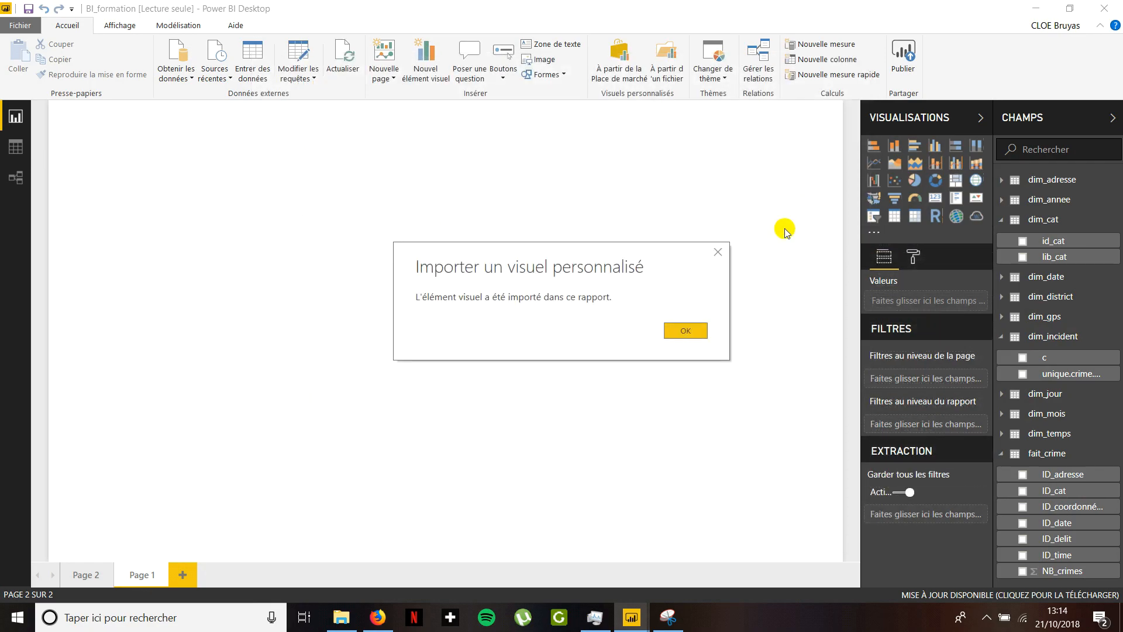
pyautogui.click(690, 331)
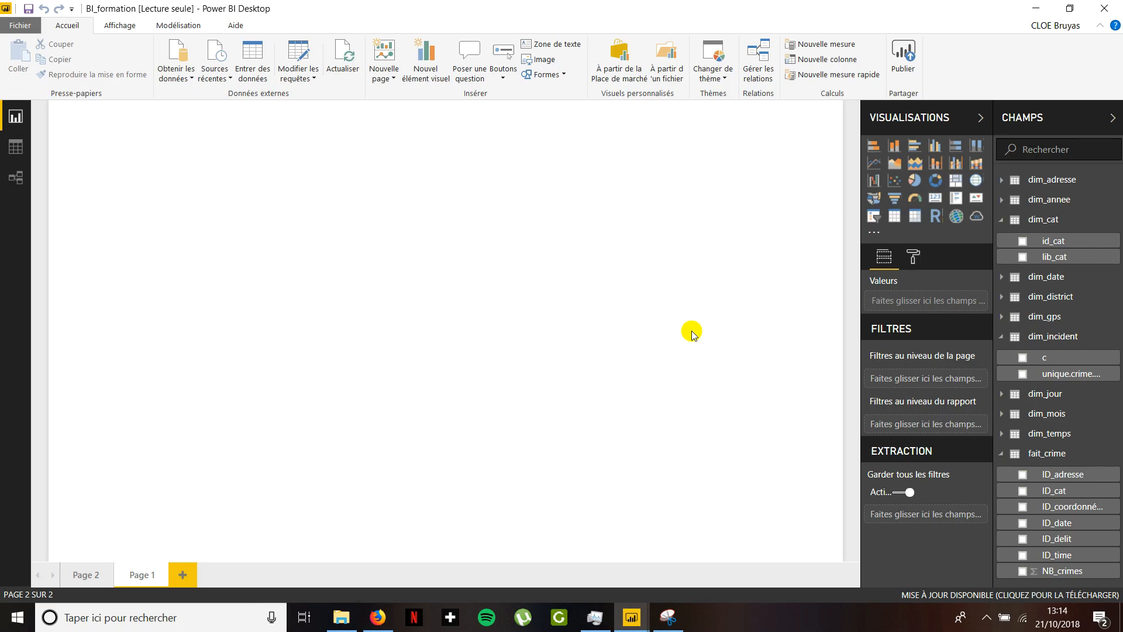
# - Insert an enlarged word cloud on Page 1 with unique.crime.Descript. as both category and values
pyautogui.click(977, 220)
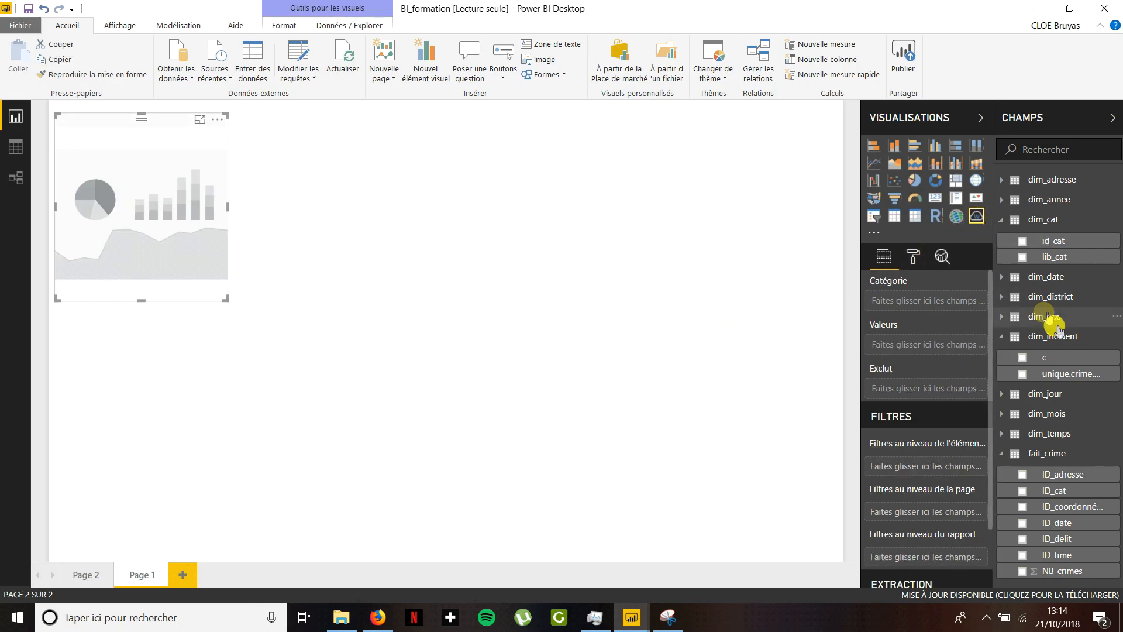
pyautogui.moveTo(1058, 372); pyautogui.dragTo(933, 300)
pyautogui.moveTo(1070, 378); pyautogui.dragTo(934, 349)
pyautogui.click(236, 265)
pyautogui.click(211, 267)
pyautogui.moveTo(224, 296); pyautogui.dragTo(506, 449)
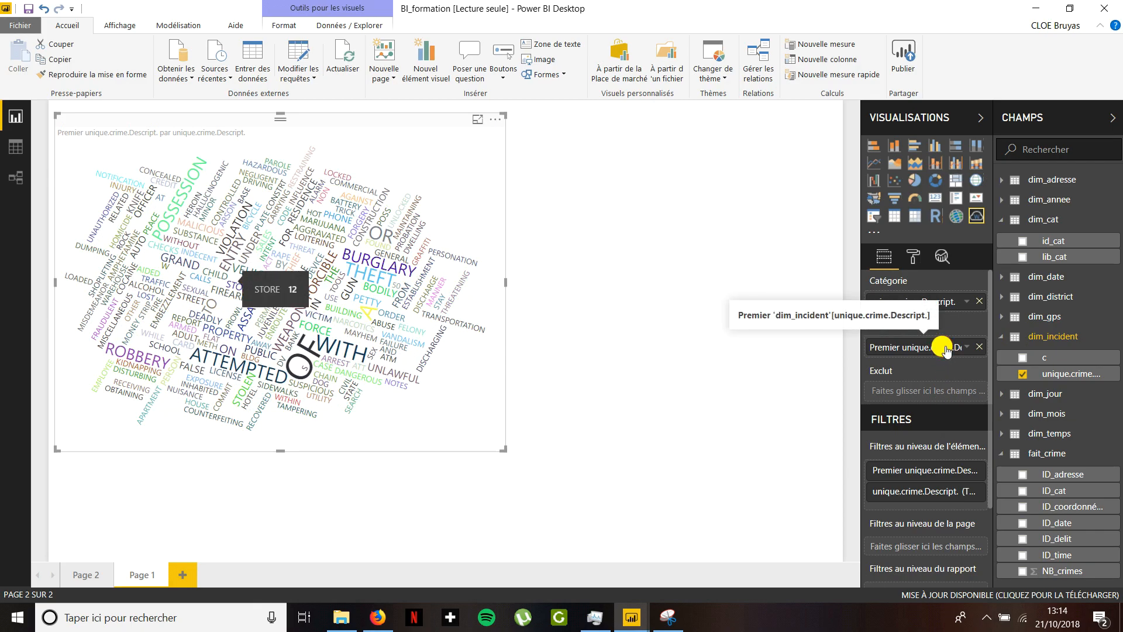
# - Set the word cloud's value aggregation to count (Nombre) and check the tooltips of several words
pyautogui.click(967, 349)
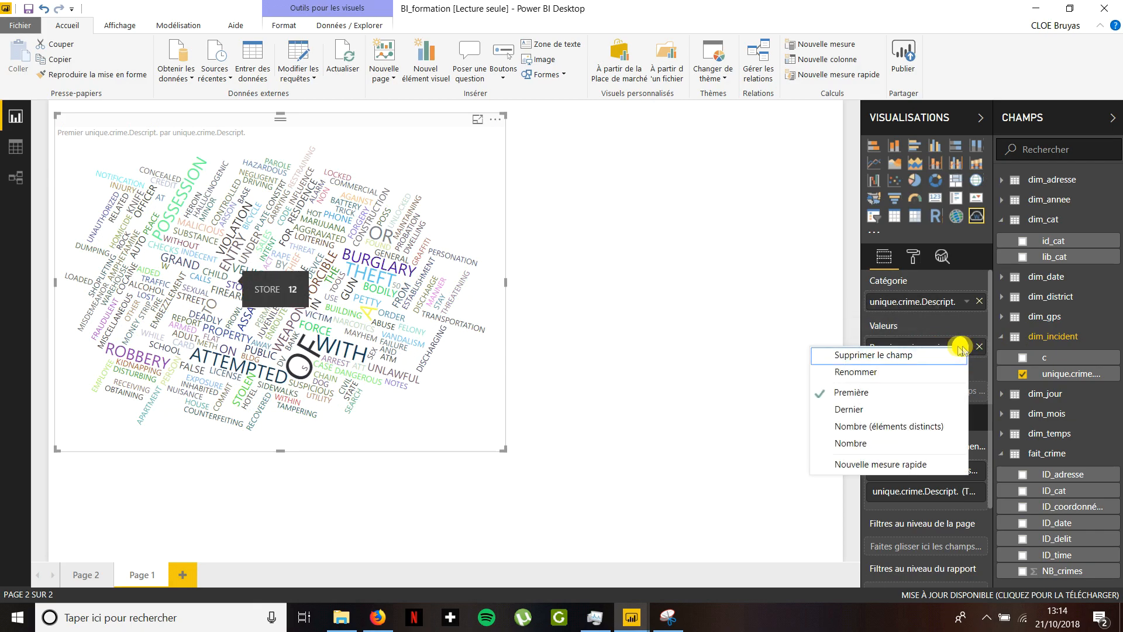
pyautogui.click(895, 447)
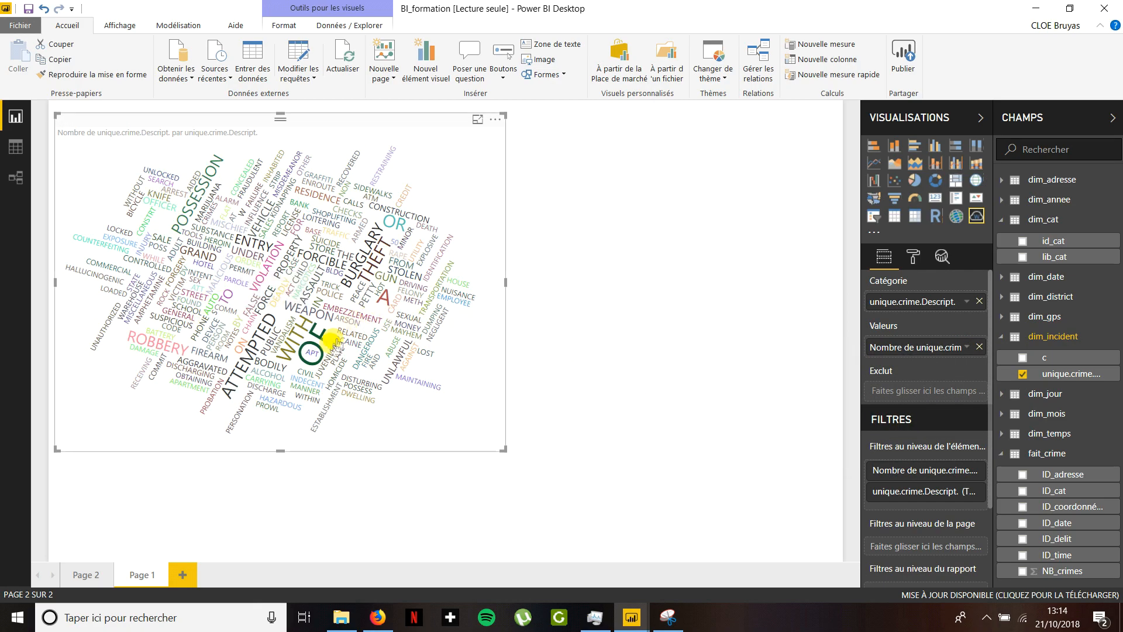
pyautogui.moveTo(326, 350)
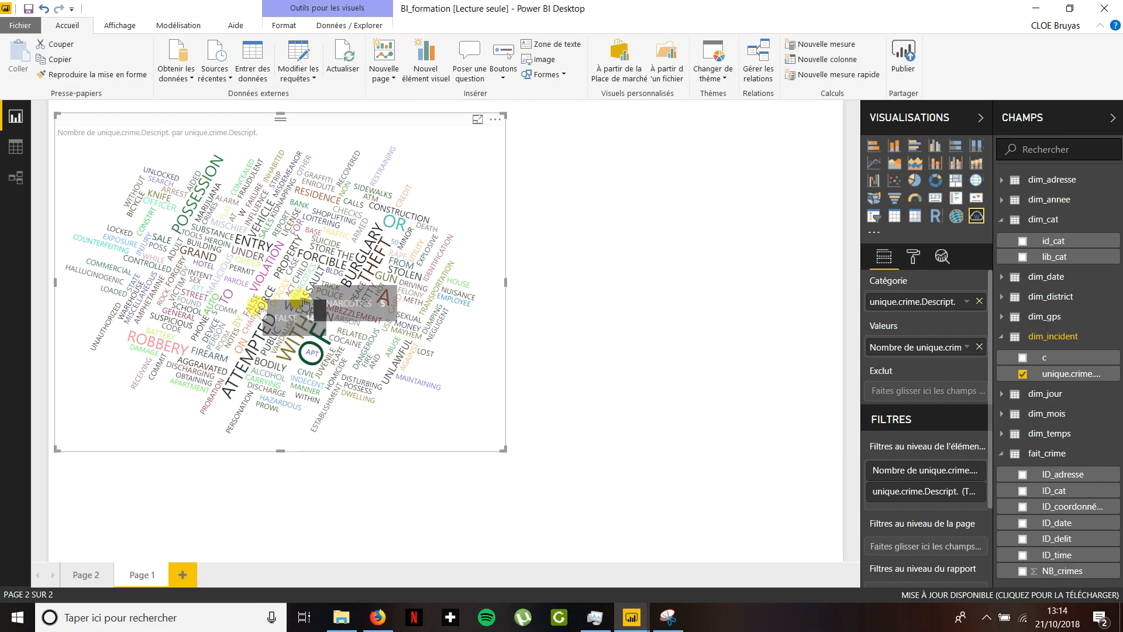
pyautogui.moveTo(385, 300)
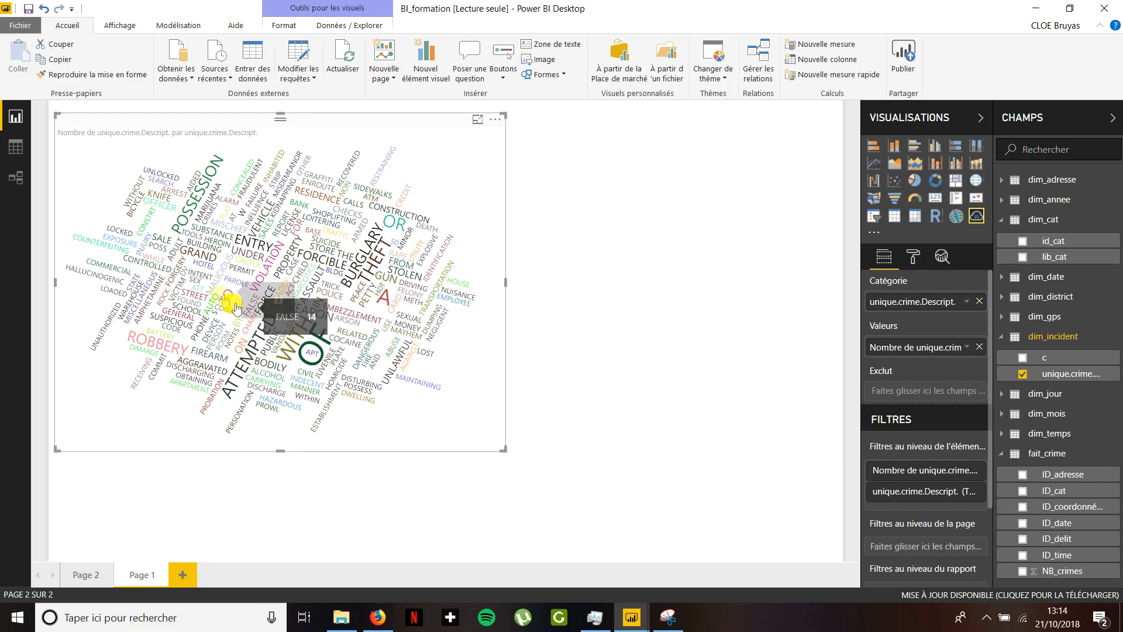
# - Turn on the stop words option (Mots vides) in the word cloud's formatting
pyautogui.click(914, 258)
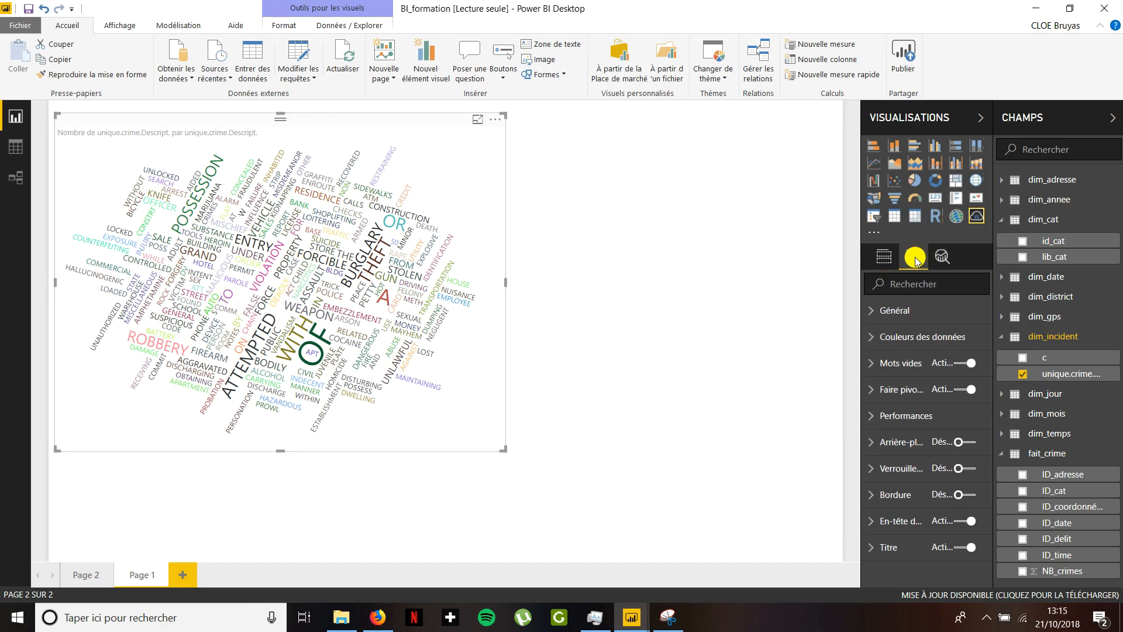
pyautogui.click(965, 363)
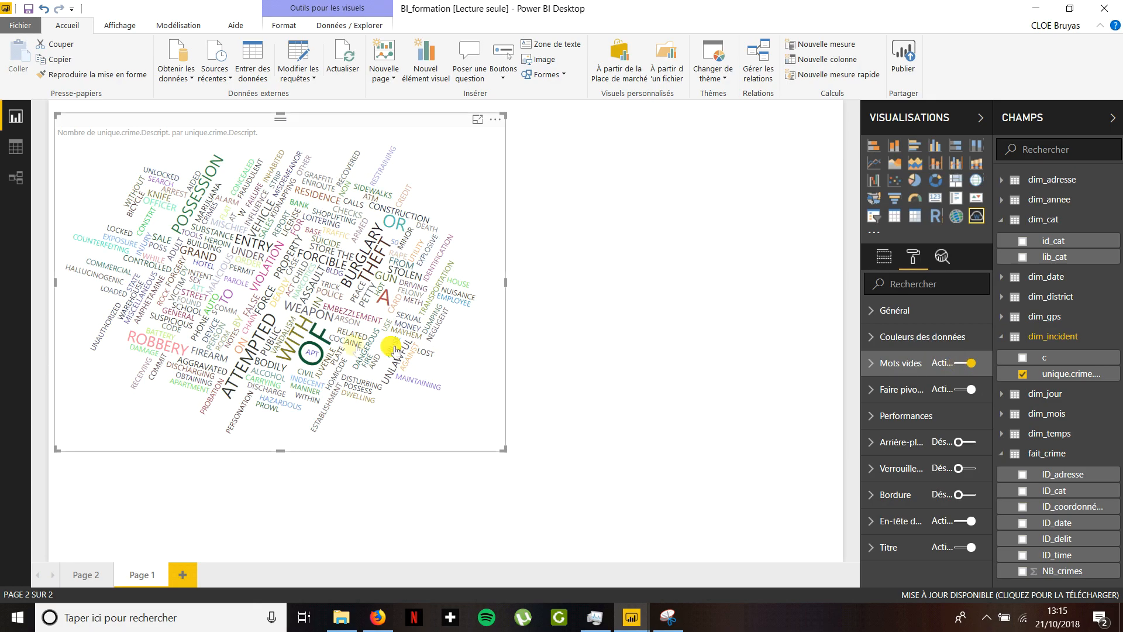
pyautogui.moveTo(325, 336)
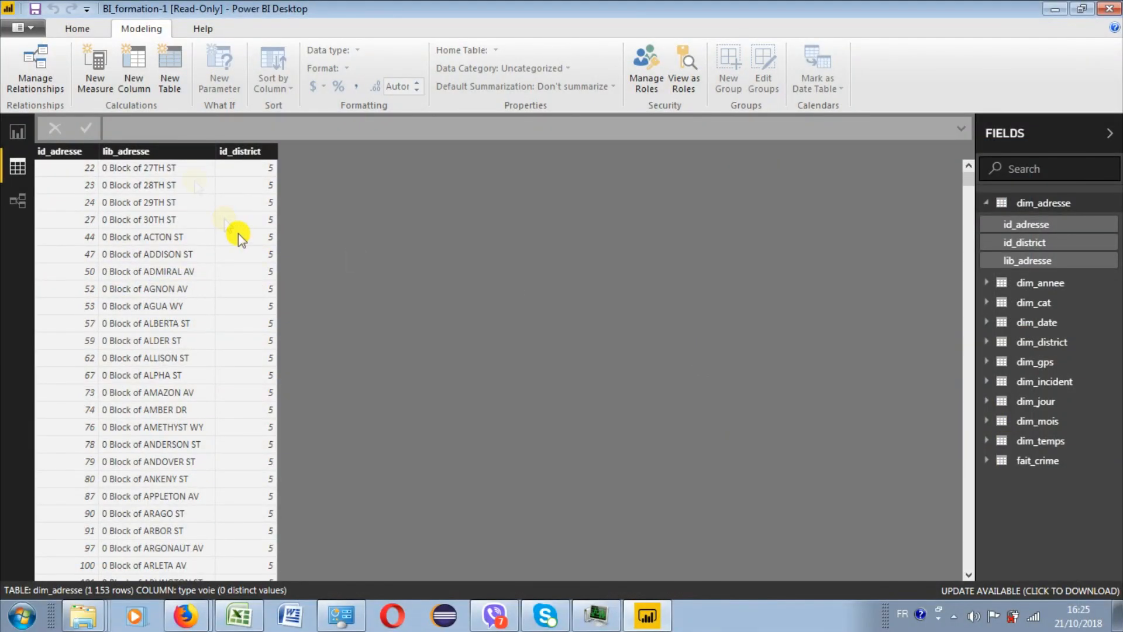
# - Add a calculated column to dim_adresse with the formula type voie = RIGHT(dim_adresse[lib_adresse];2)
pyautogui.click(140, 68)
pyautogui.doubleClick(129, 127)
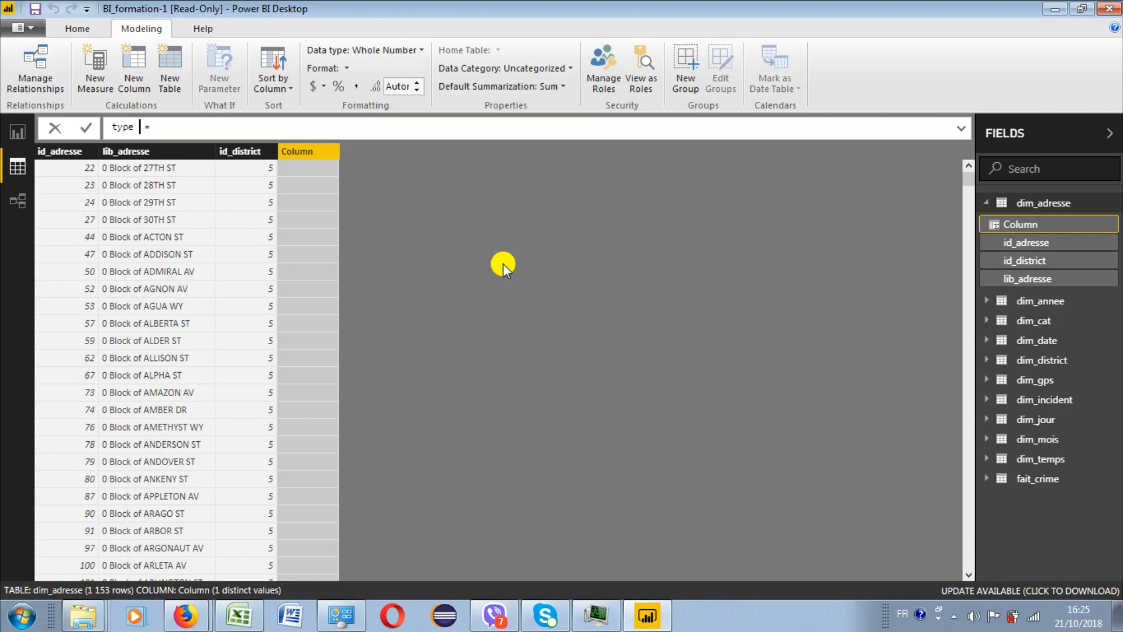
pyautogui.write('type voie = righ')
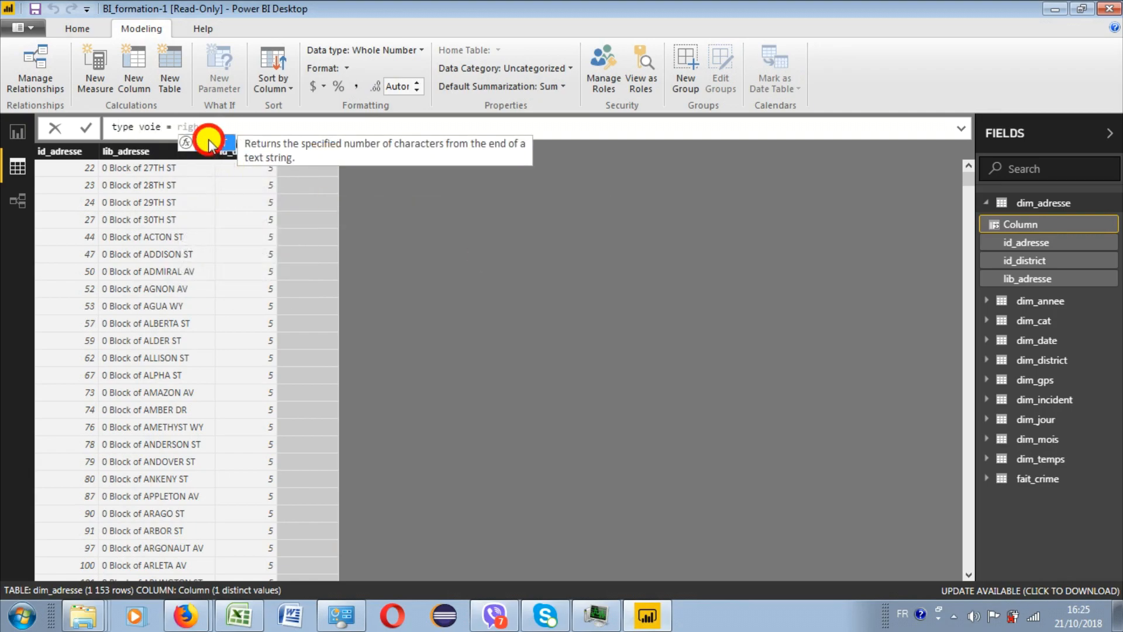
pyautogui.click(209, 139)
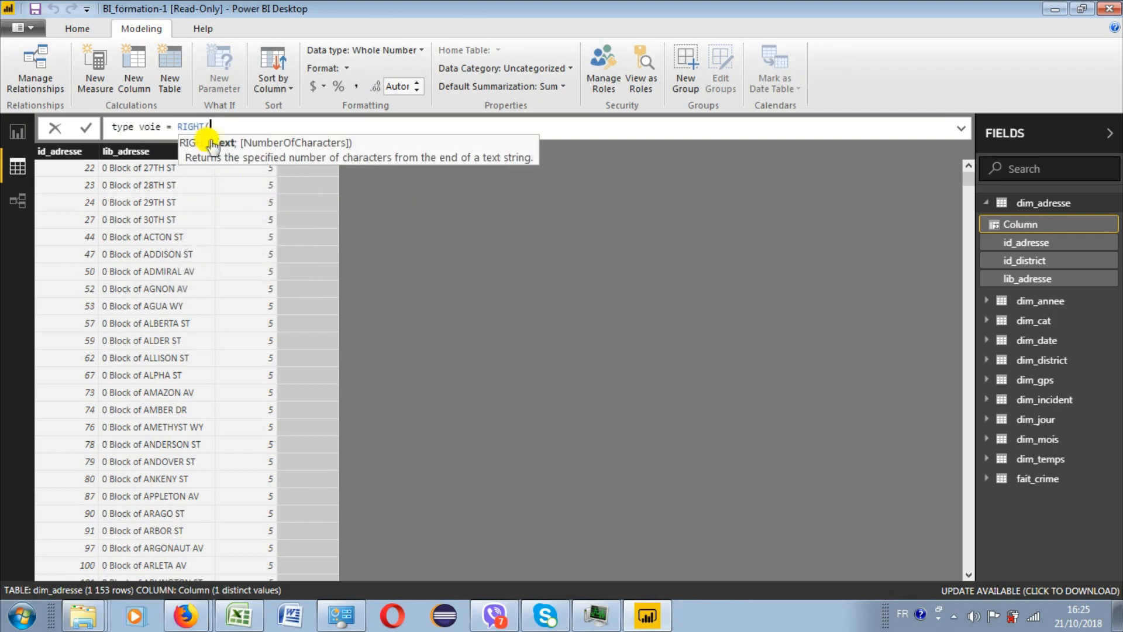
pyautogui.write('lib')
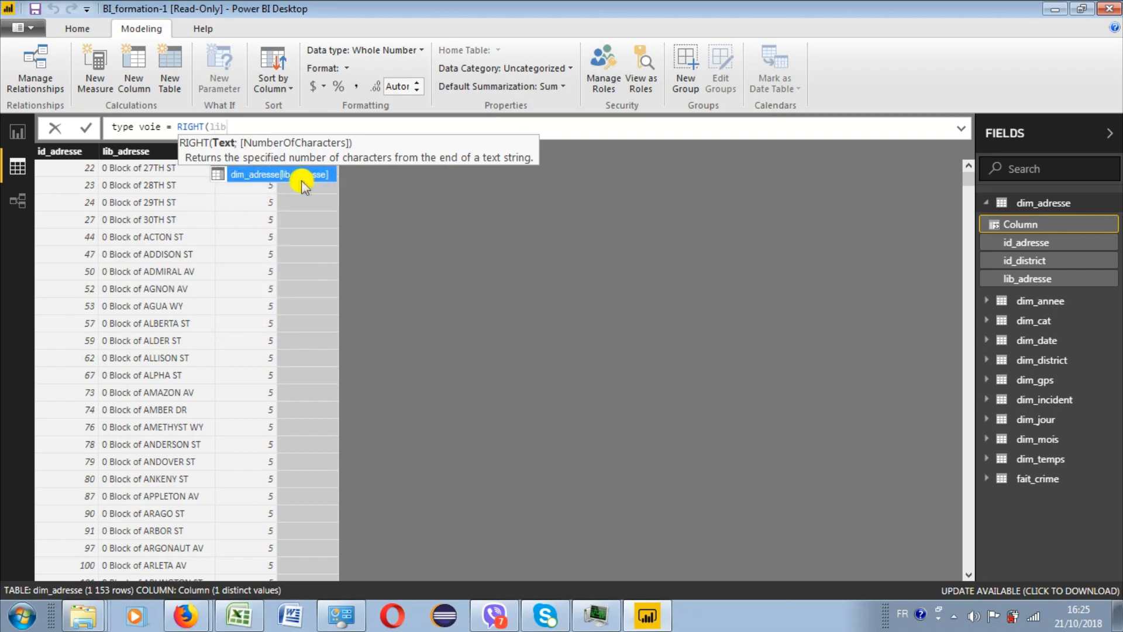
pyautogui.click(304, 187)
pyautogui.write(';2)')
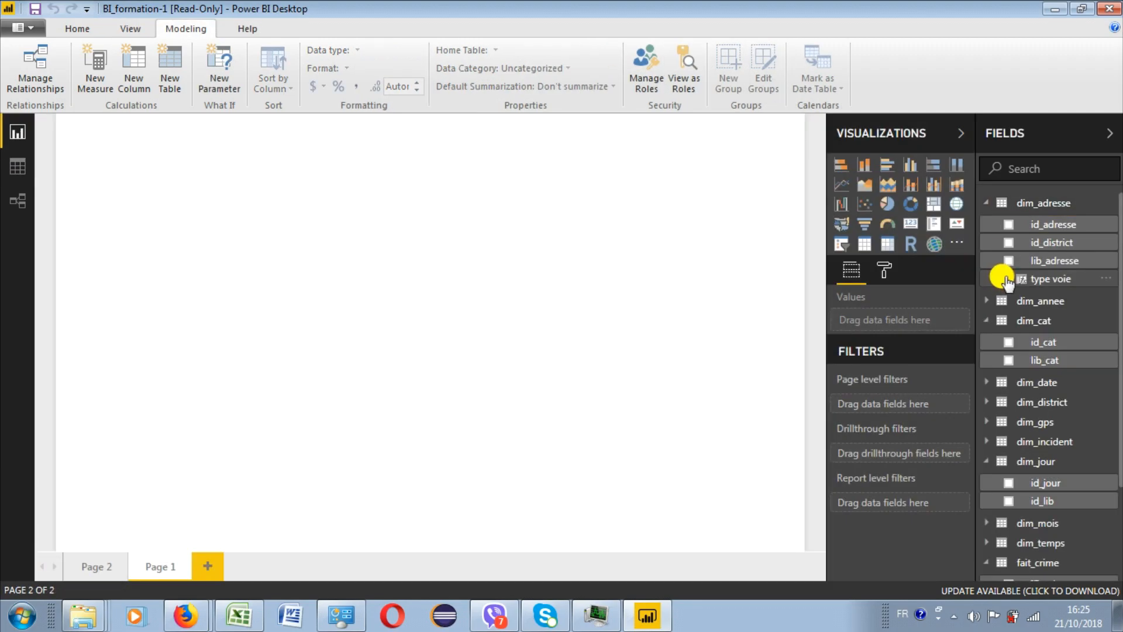
# - Insert a clustered column chart of NB_crimes by type voie on Page 1 and sort it by NB_crimes
pyautogui.click(1008, 278)
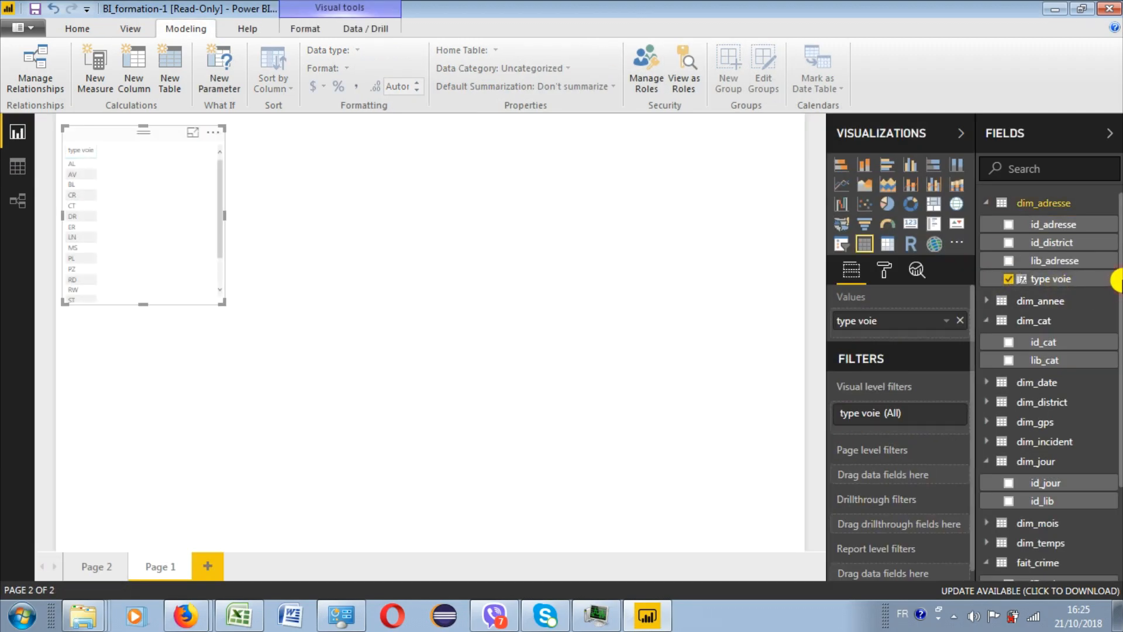
pyautogui.scroll(-3, 1117, 279)
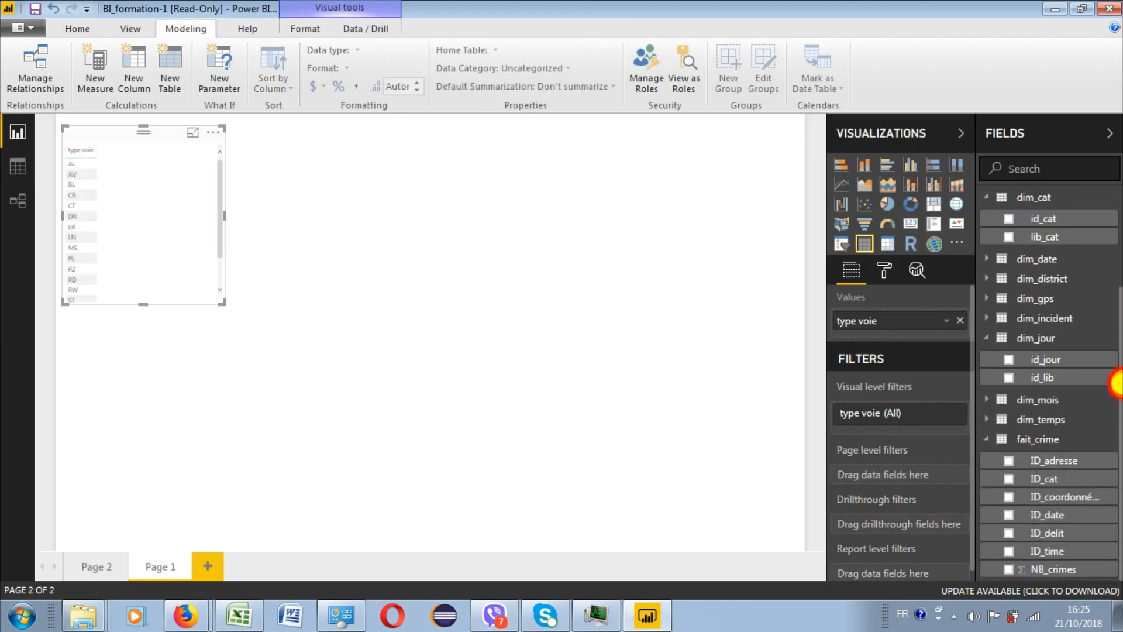
pyautogui.click(1008, 569)
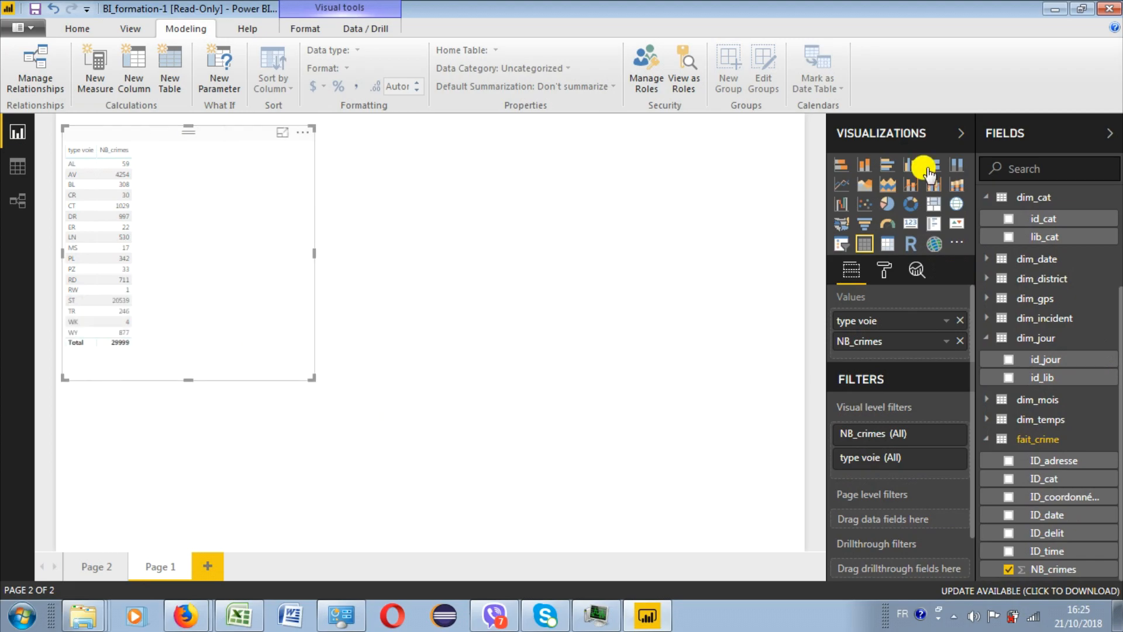
pyautogui.click(910, 165)
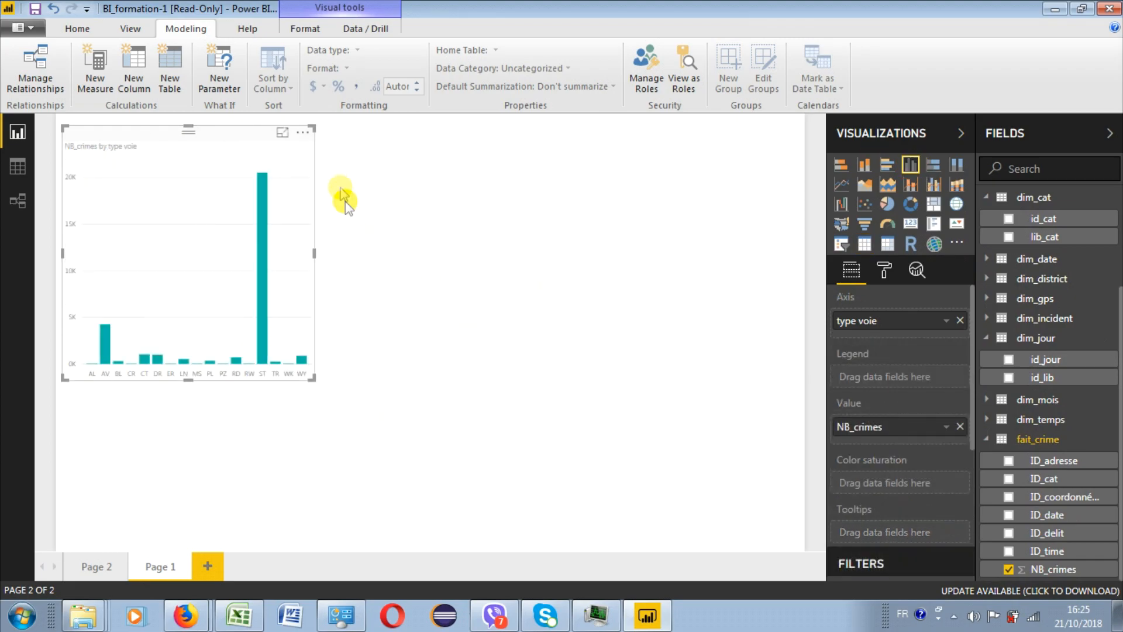
pyautogui.click(303, 132)
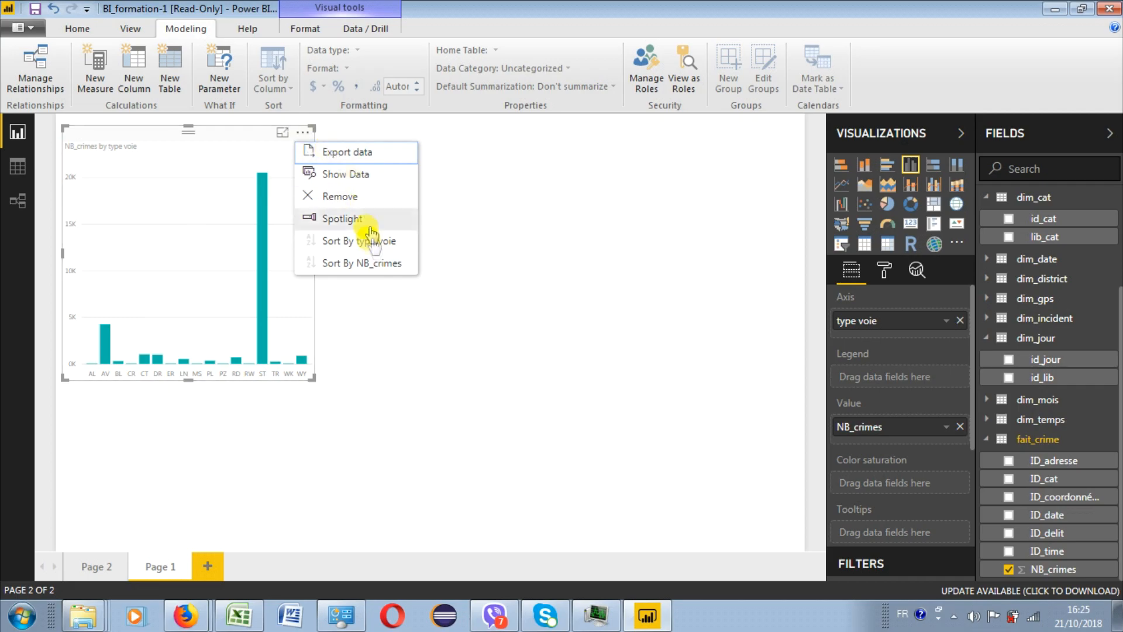
pyautogui.click(367, 263)
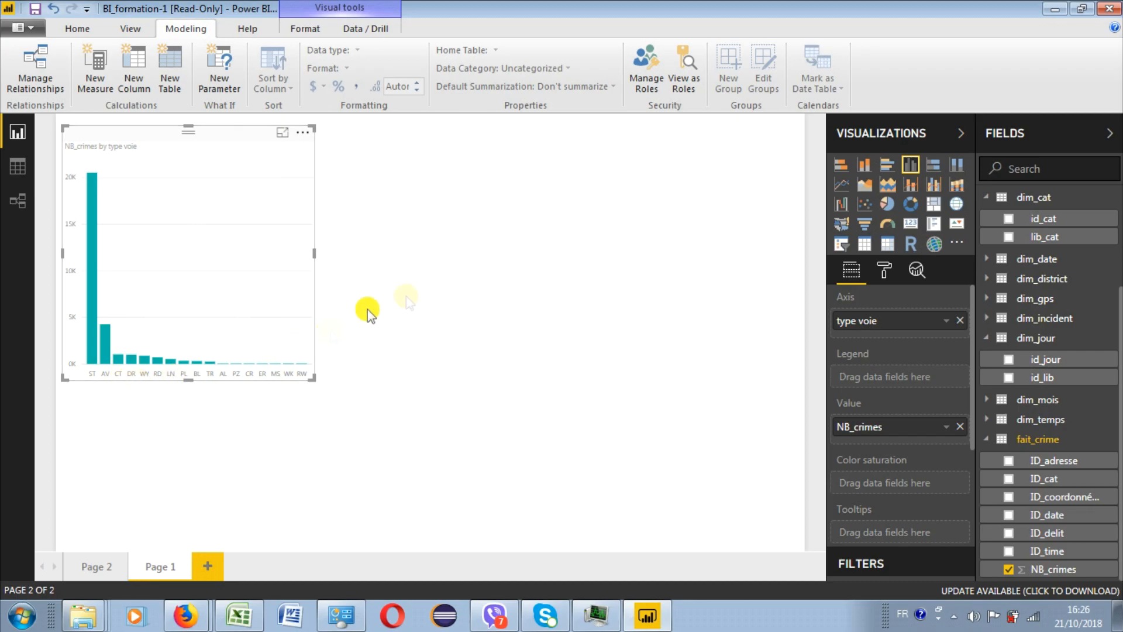
# - Insert a second column chart of NB_crimes by id_lib and place it beside the type voie chart
pyautogui.click(457, 281)
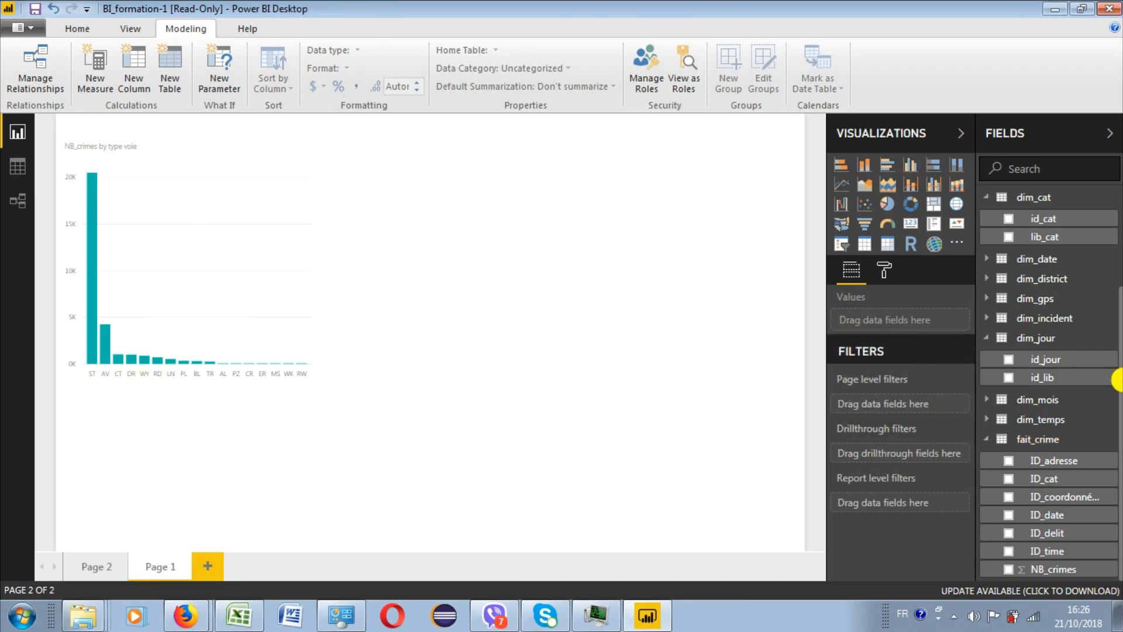
pyautogui.click(1008, 570)
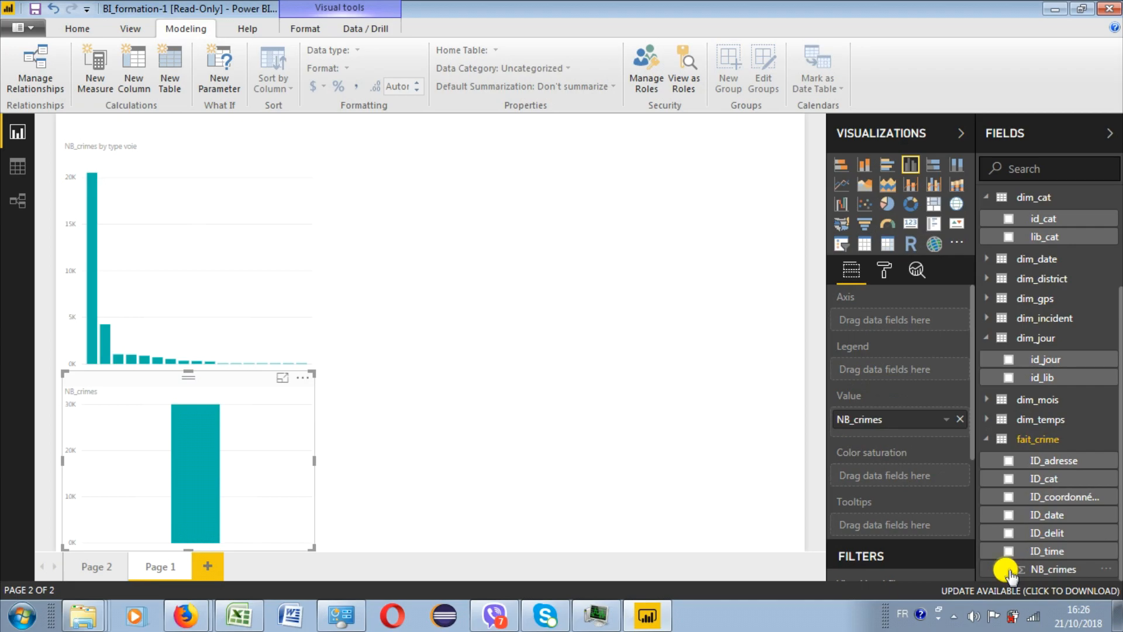
pyautogui.click(1009, 377)
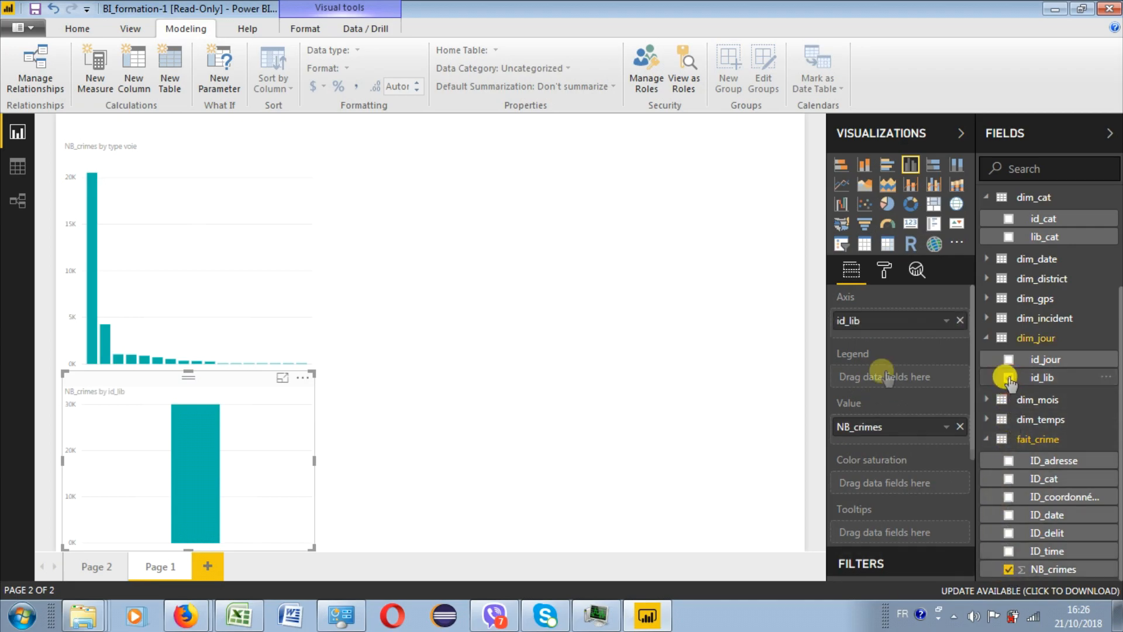
pyautogui.moveTo(258, 384); pyautogui.dragTo(555, 201)
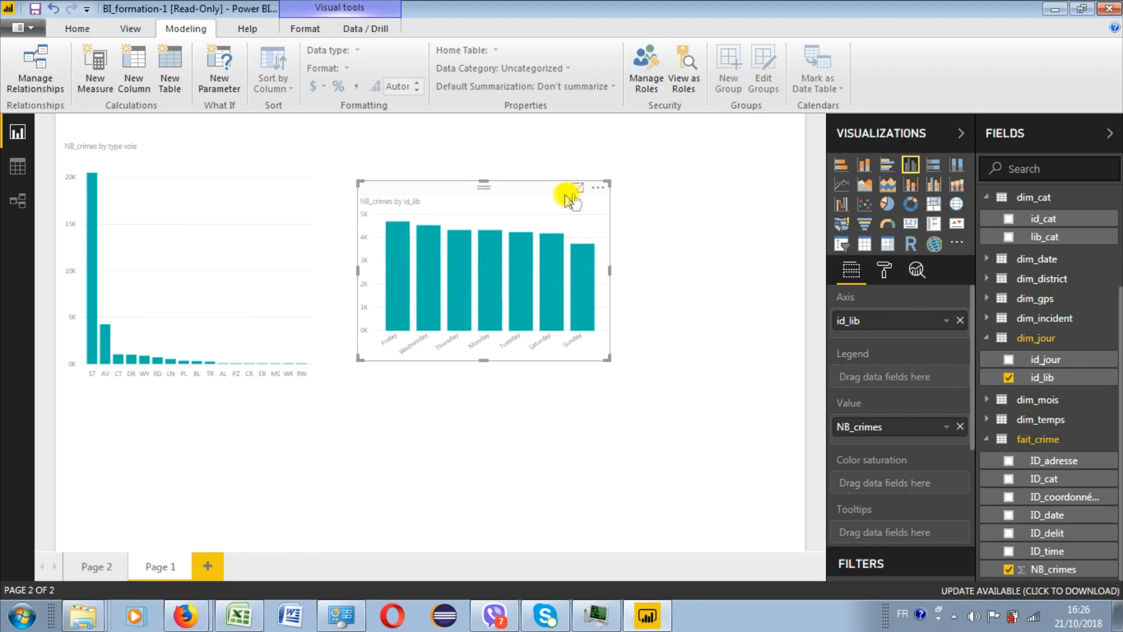
# - Try sorting the weekday chart by id_lib and restore its descending order by NB_crimes
pyautogui.click(598, 187)
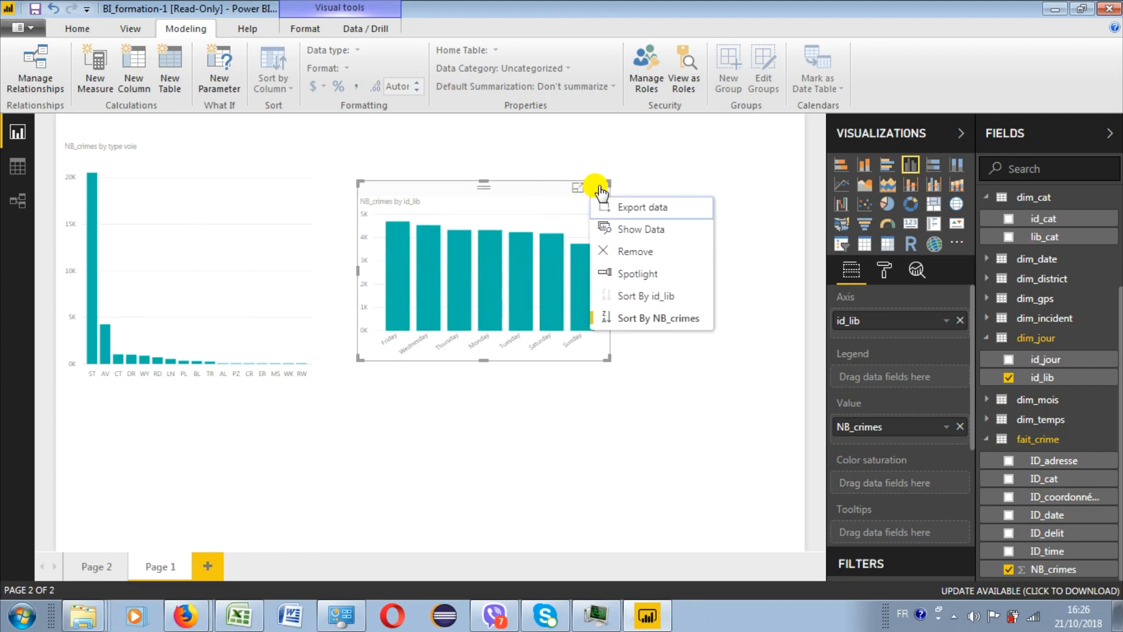
pyautogui.click(626, 318)
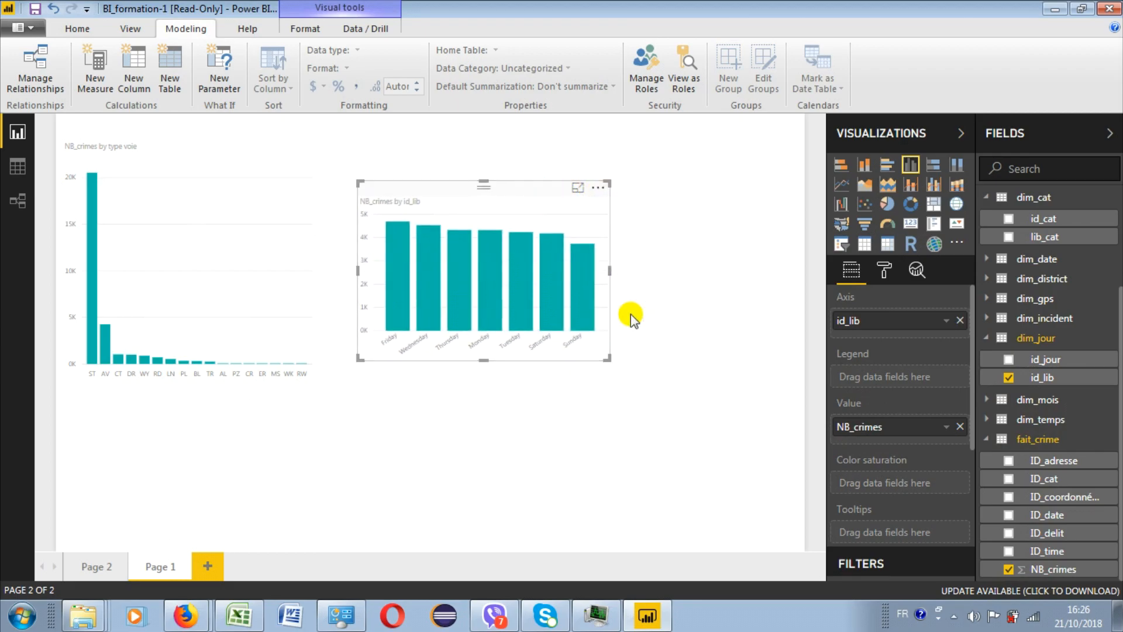
pyautogui.click(598, 187)
pyautogui.click(597, 336)
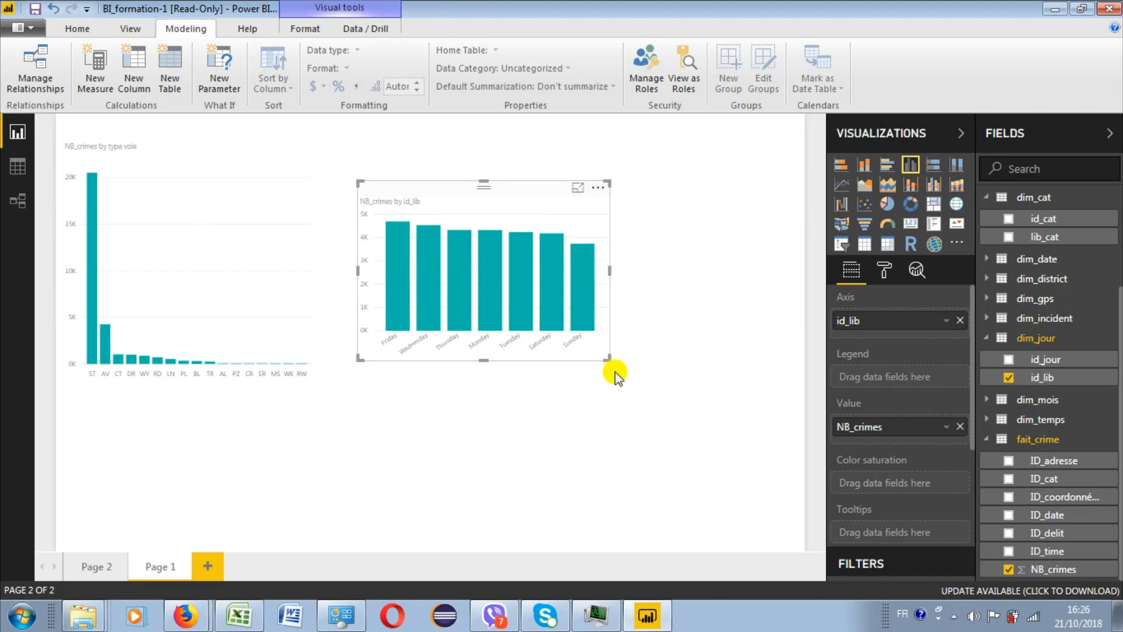
# - Enlarge the weekday chart and break it down by lib_cat, keeping only the DRUG/NARCOTIC category in its filter
pyautogui.moveTo(606, 358); pyautogui.dragTo(669, 386)
pyautogui.moveTo(972, 374); pyautogui.dragTo(973, 426)
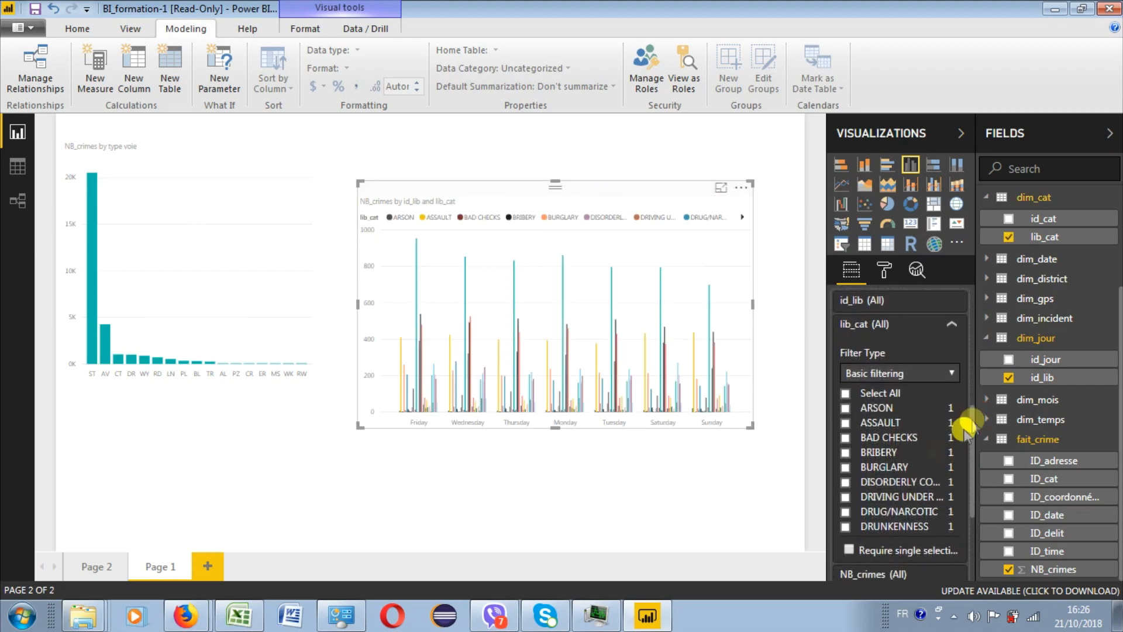
pyautogui.click(846, 511)
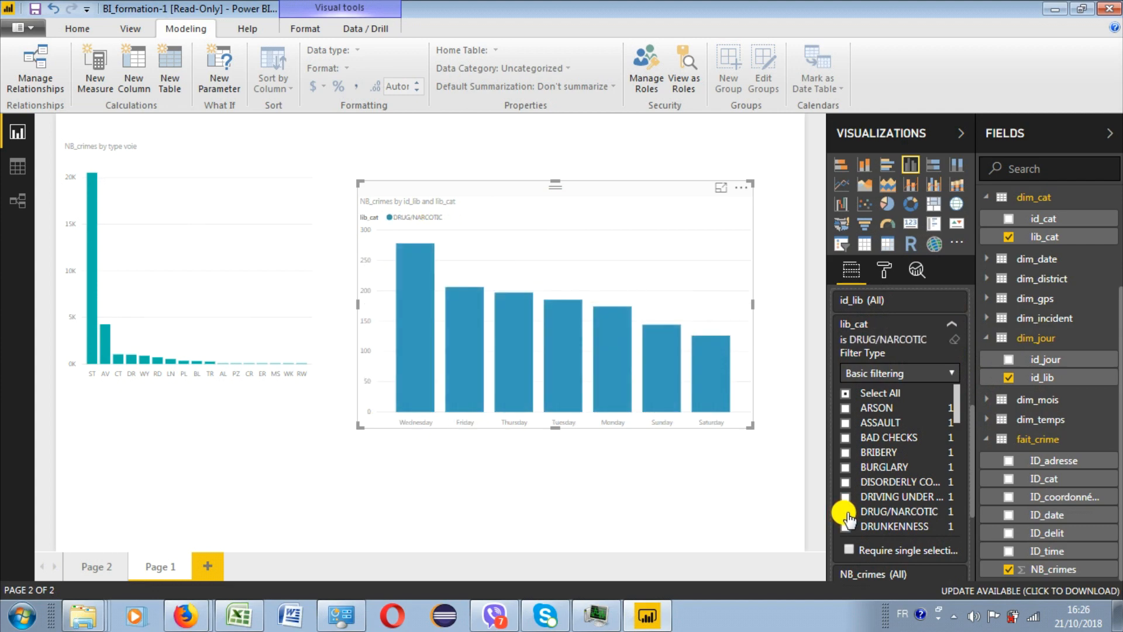
pyautogui.scroll(3, 1030, 292)
pyautogui.click(1007, 226)
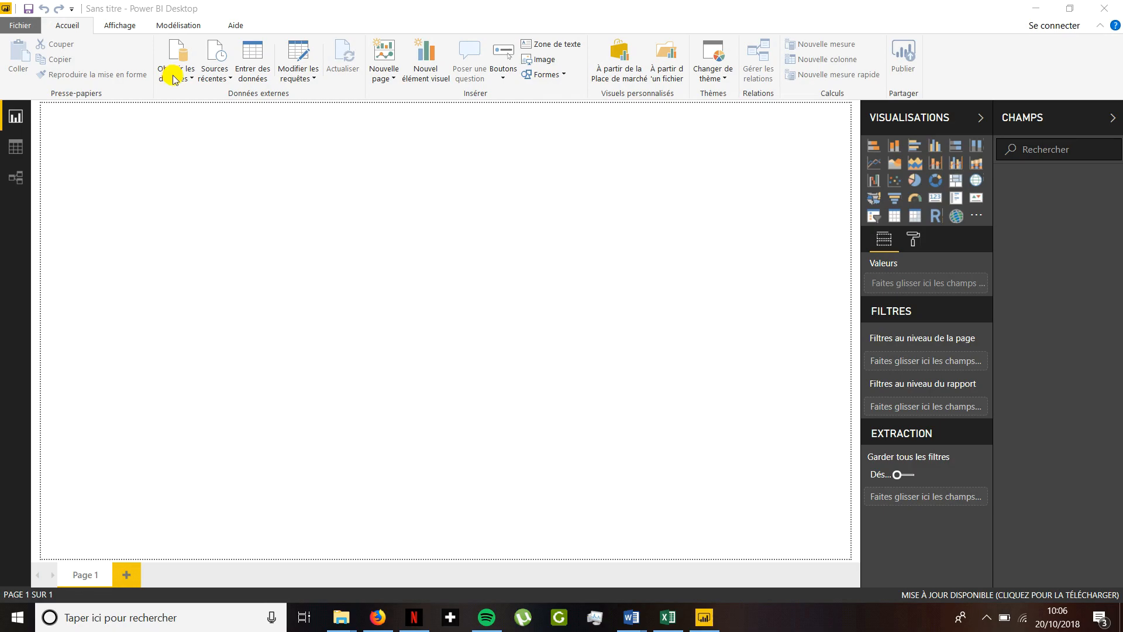
# - Import game.csv from the nhl-game-data folder into a new report and collapse the game table's field list
pyautogui.click(173, 79)
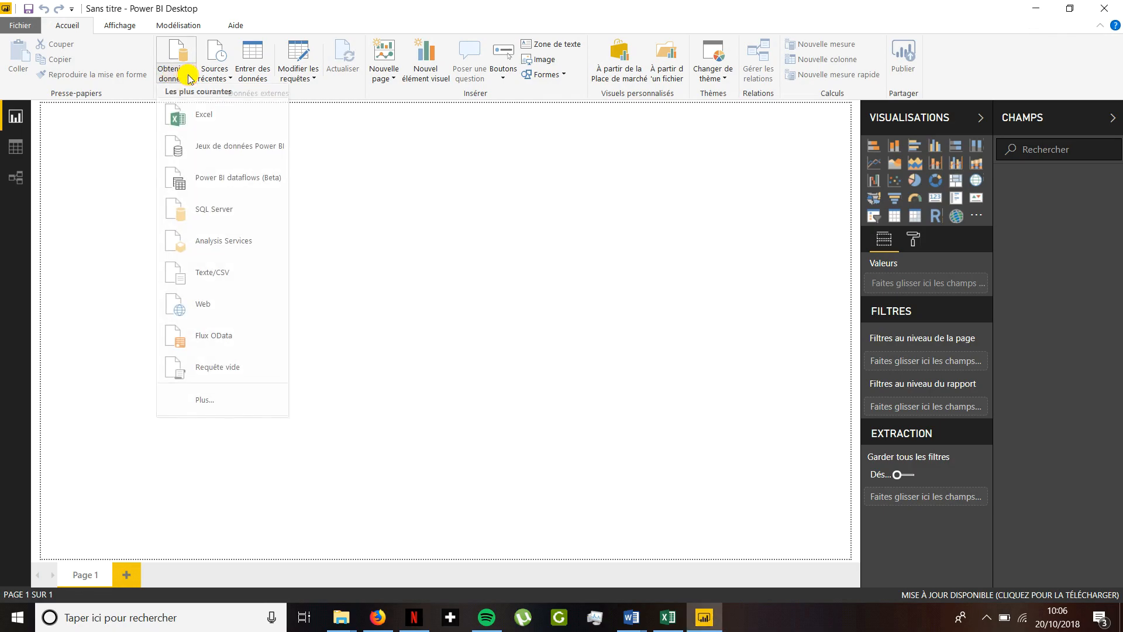
pyautogui.click(210, 278)
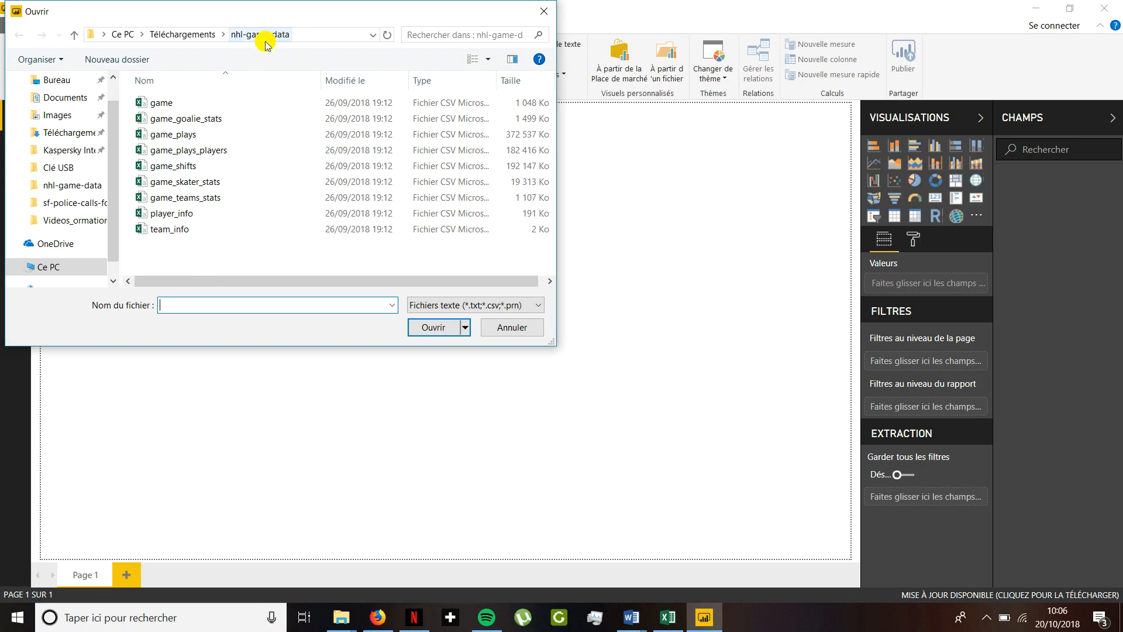
pyautogui.doubleClick(196, 102)
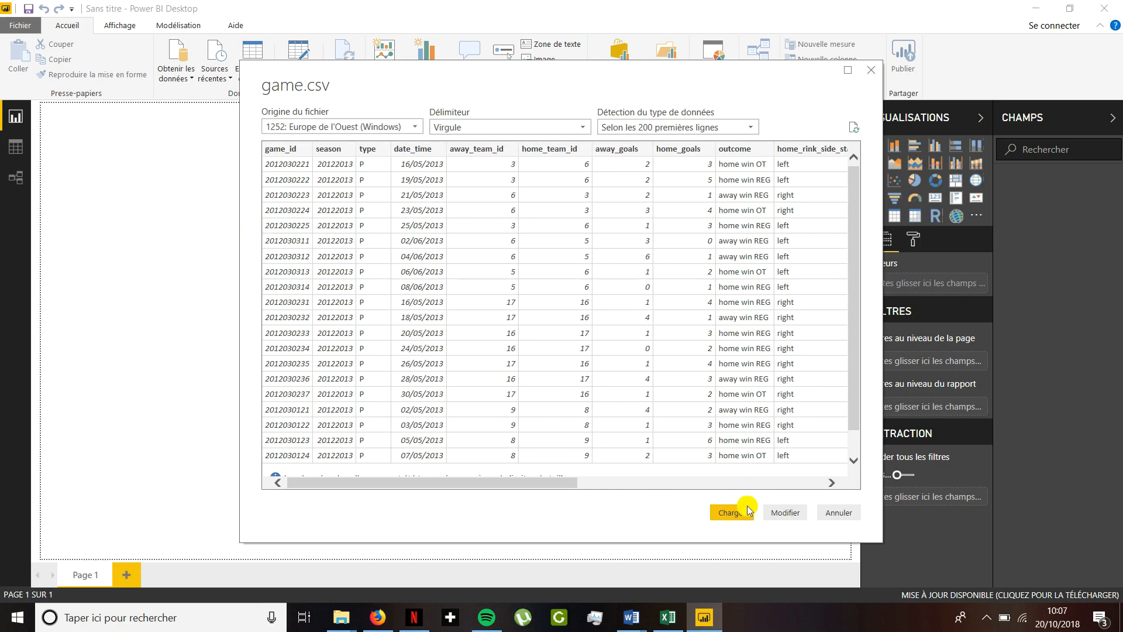
pyautogui.click(728, 514)
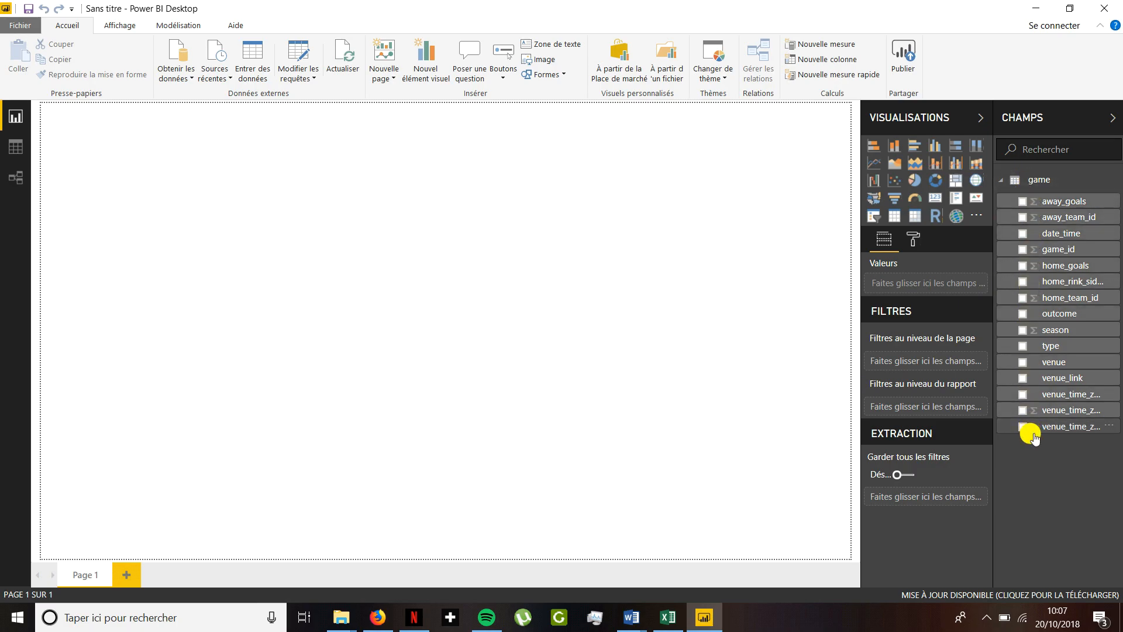
pyautogui.click(1001, 182)
pyautogui.click(176, 79)
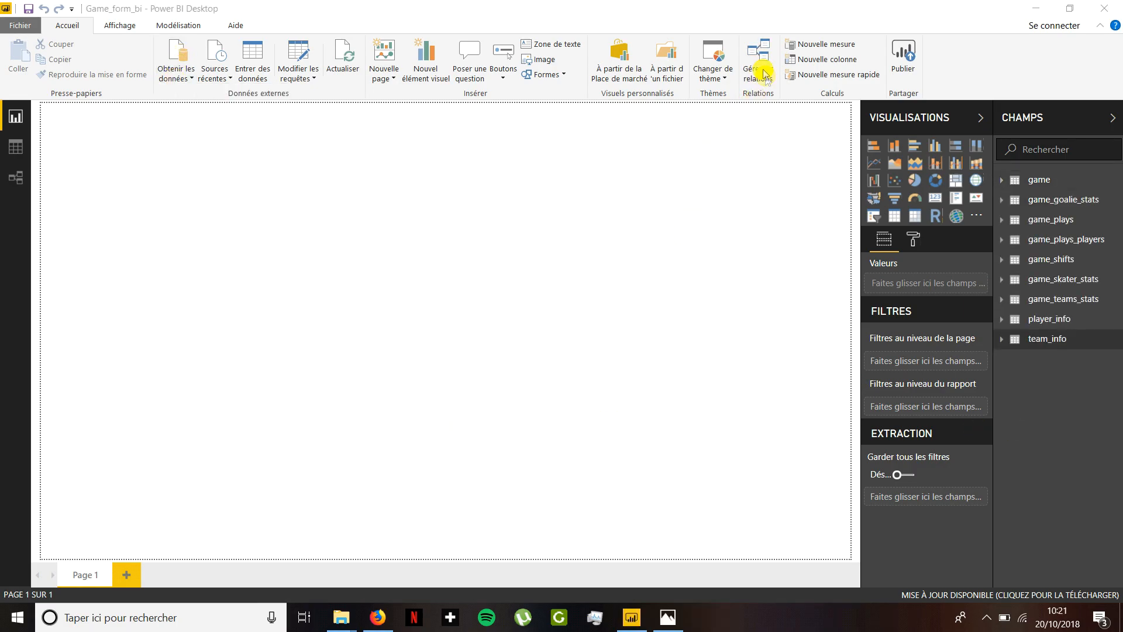
# - Run automatic relationship detection on the imported NHL tables and display the relationship diagram
pyautogui.click(759, 63)
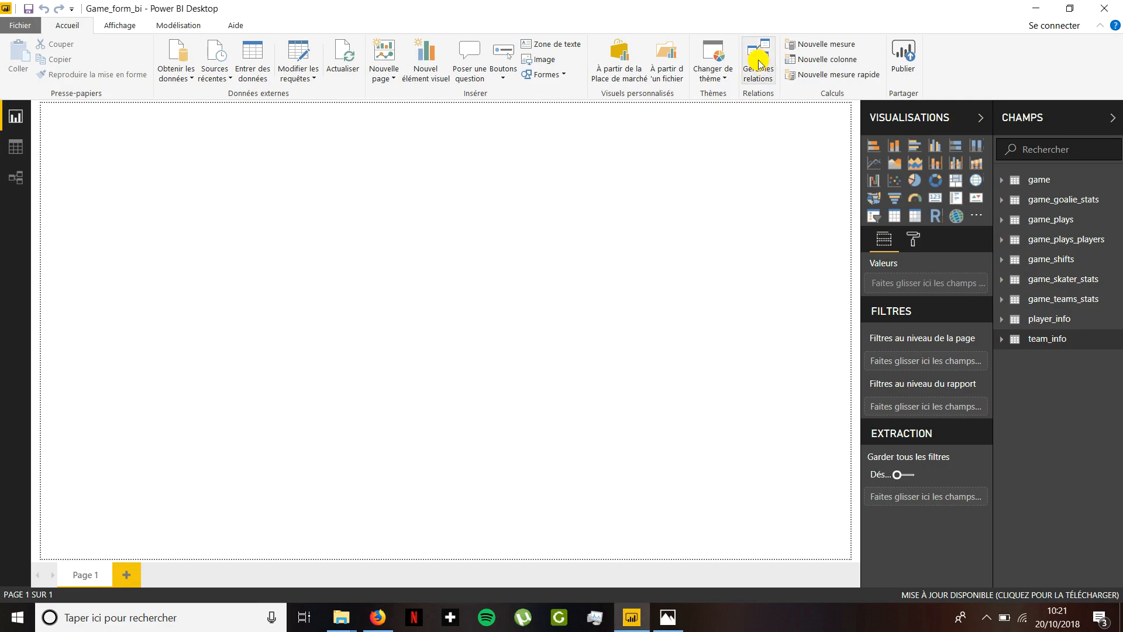
pyautogui.click(759, 63)
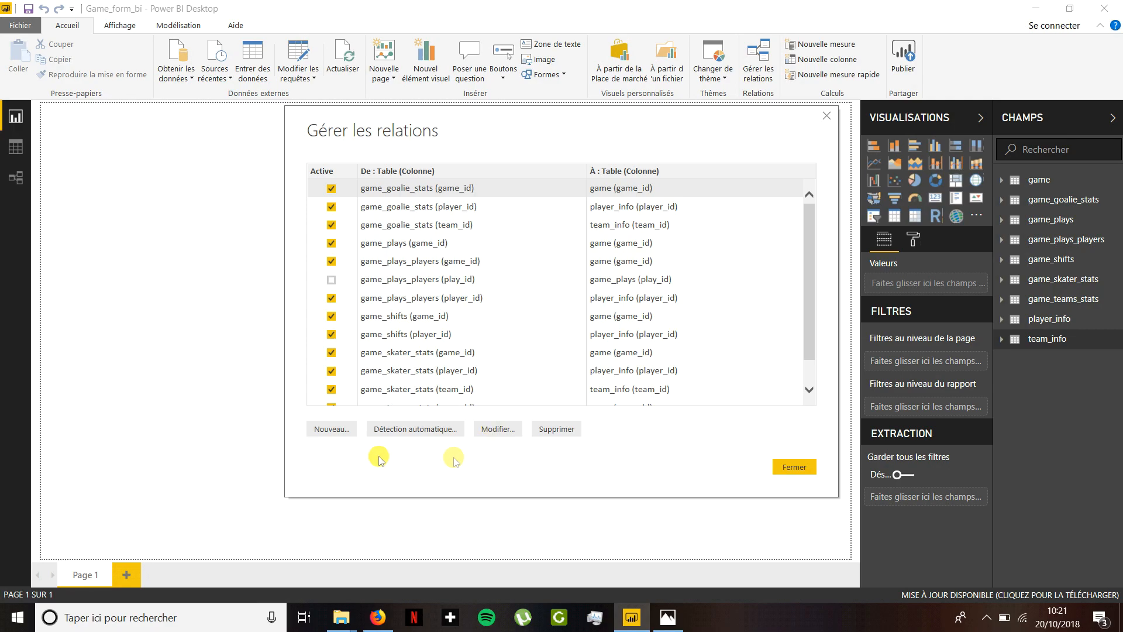
pyautogui.click(406, 434)
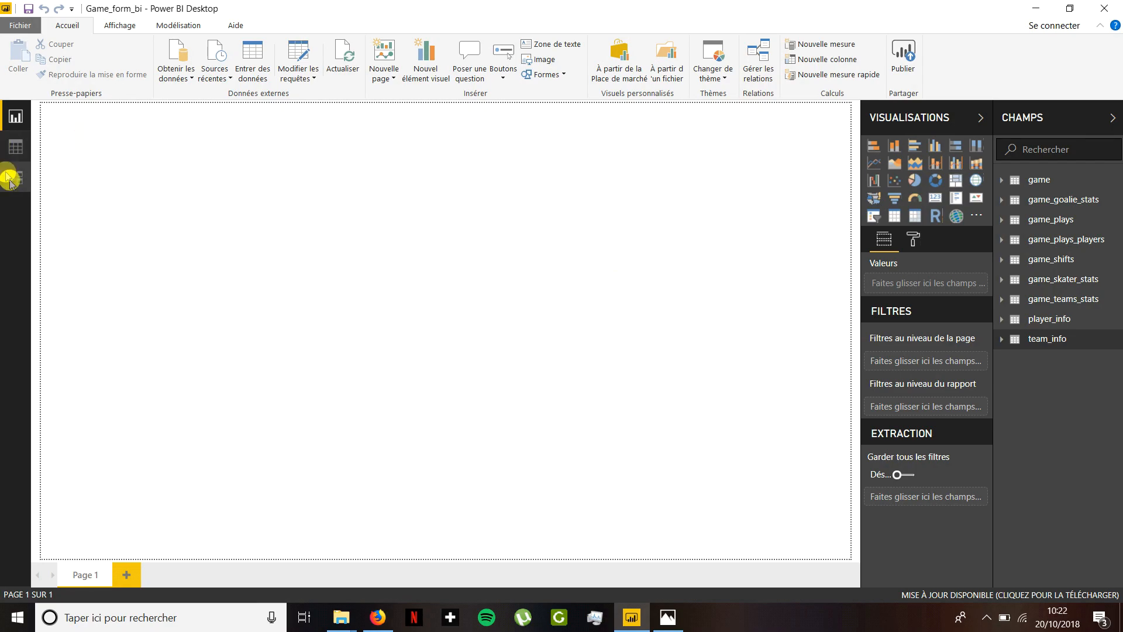
pyautogui.click(14, 177)
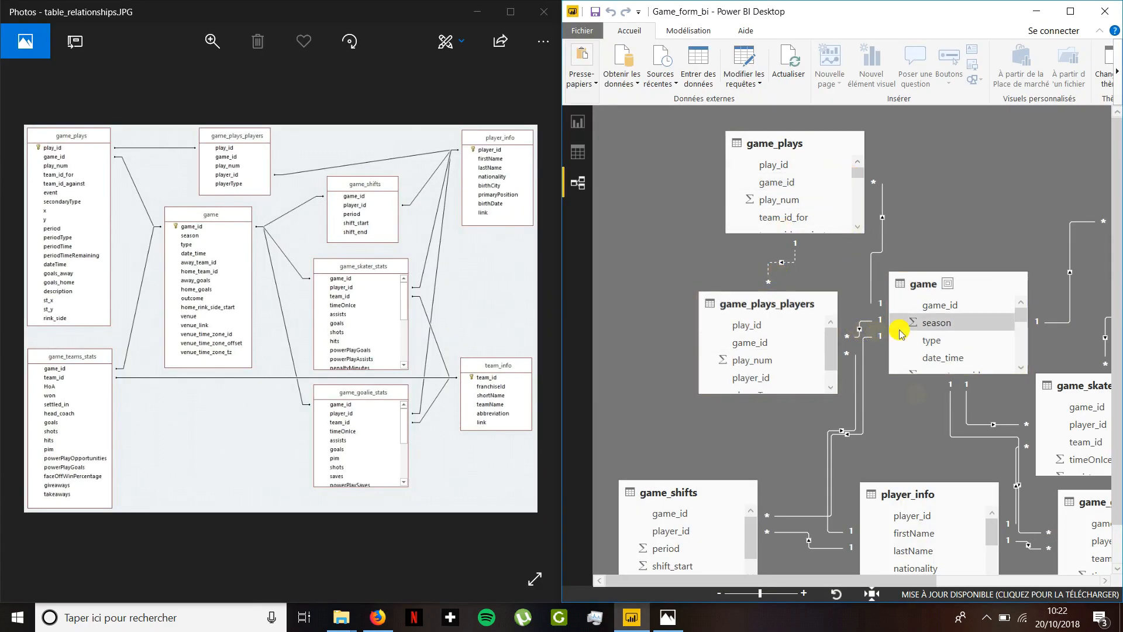
pyautogui.scroll(-1, 822, 458)
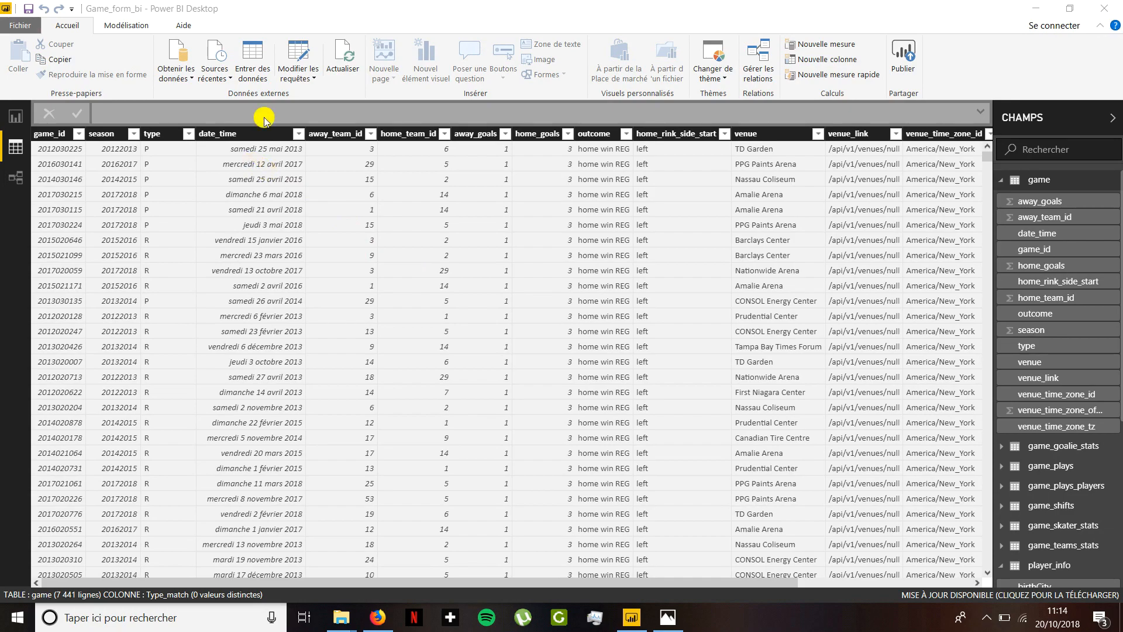
# - Add a calculated column to game: Type_match = IF(game[type] = "P" ; REPLACE(game[type];1;1;"Play Off") ; REPLACE(game[type];1;1;"Regular Season"))
pyautogui.click(190, 135)
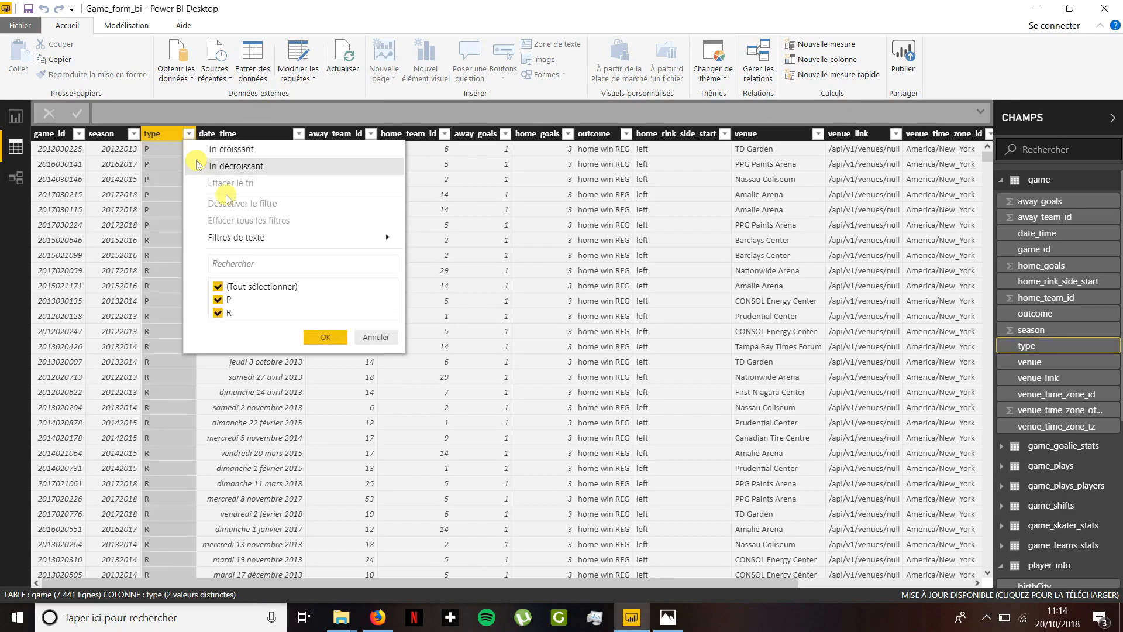
pyautogui.click(387, 339)
pyautogui.click(844, 60)
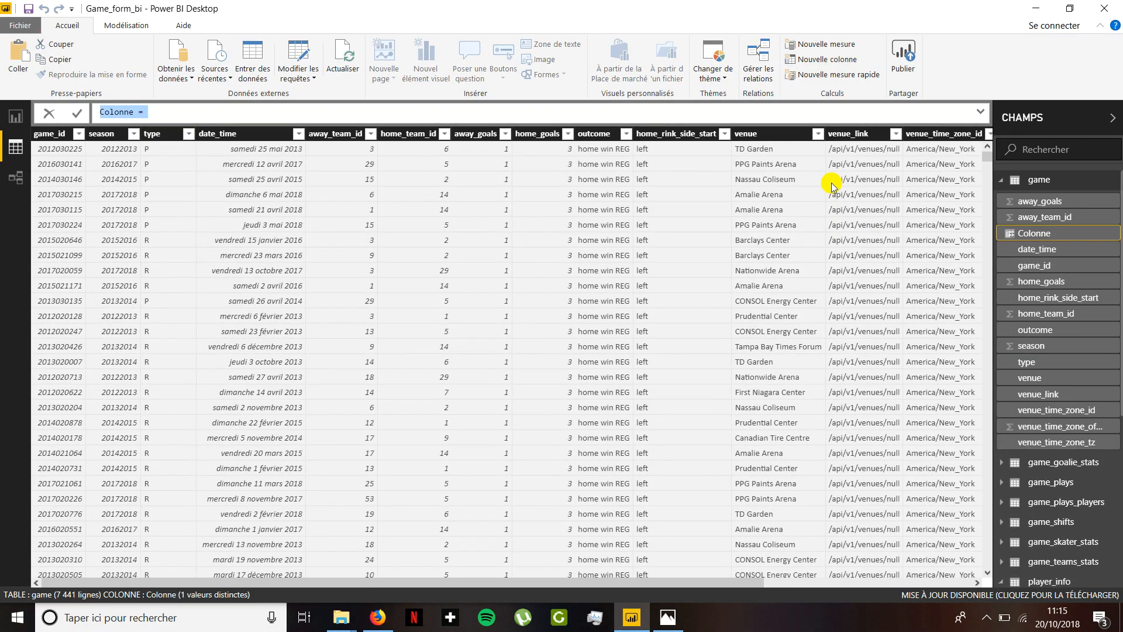
pyautogui.click(134, 114)
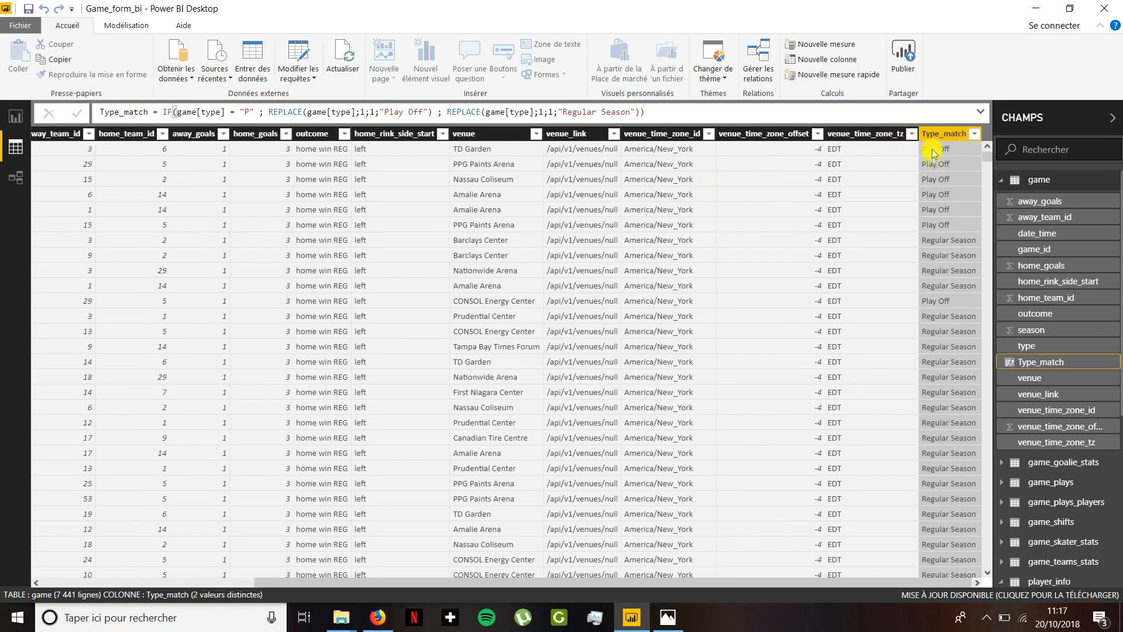
pyautogui.moveTo(940, 582); pyautogui.dragTo(386, 579)
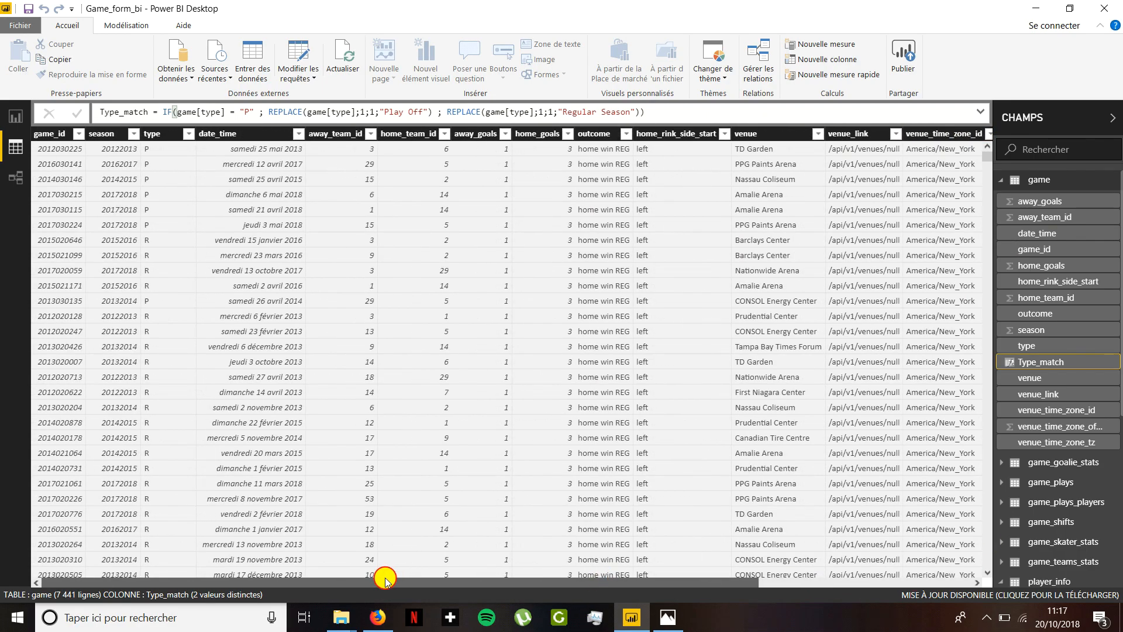
# - Insert an enlarged stacked column chart with date_time on the axis, Type_match as legend and the count of Type_match as value
pyautogui.click(14, 116)
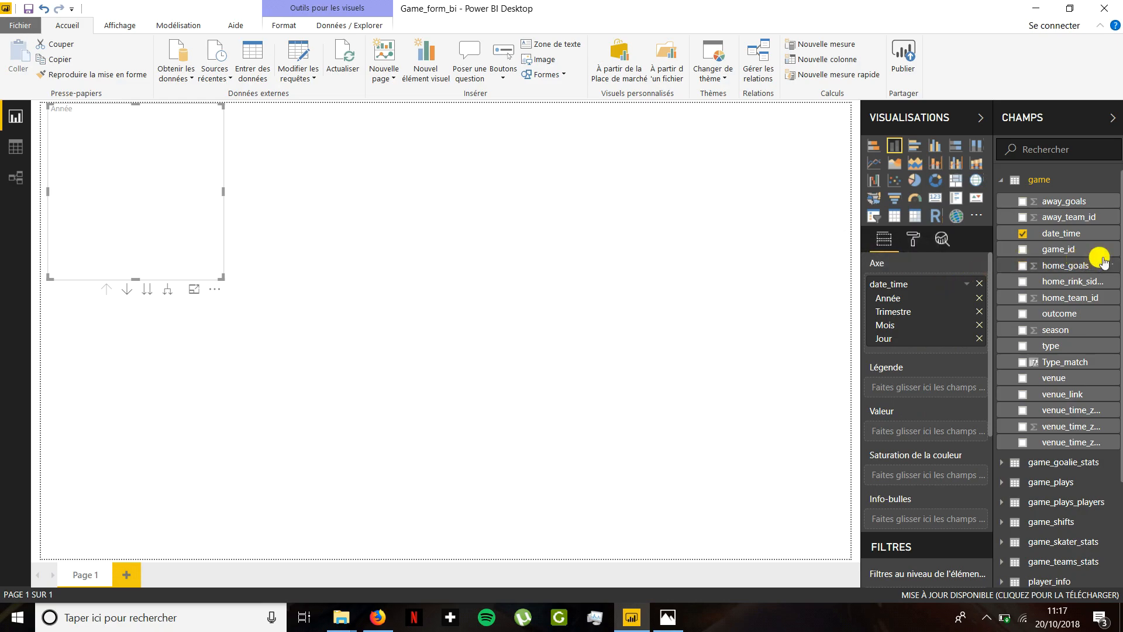
pyautogui.scroll(-2, 1077, 420)
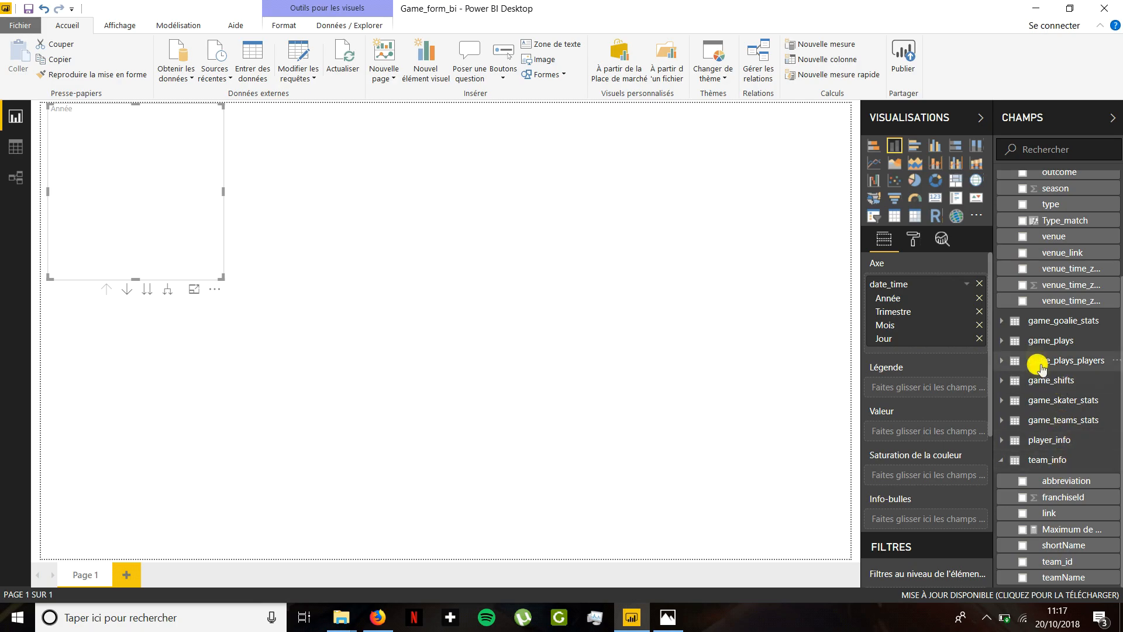
pyautogui.moveTo(1064, 225); pyautogui.dragTo(939, 389)
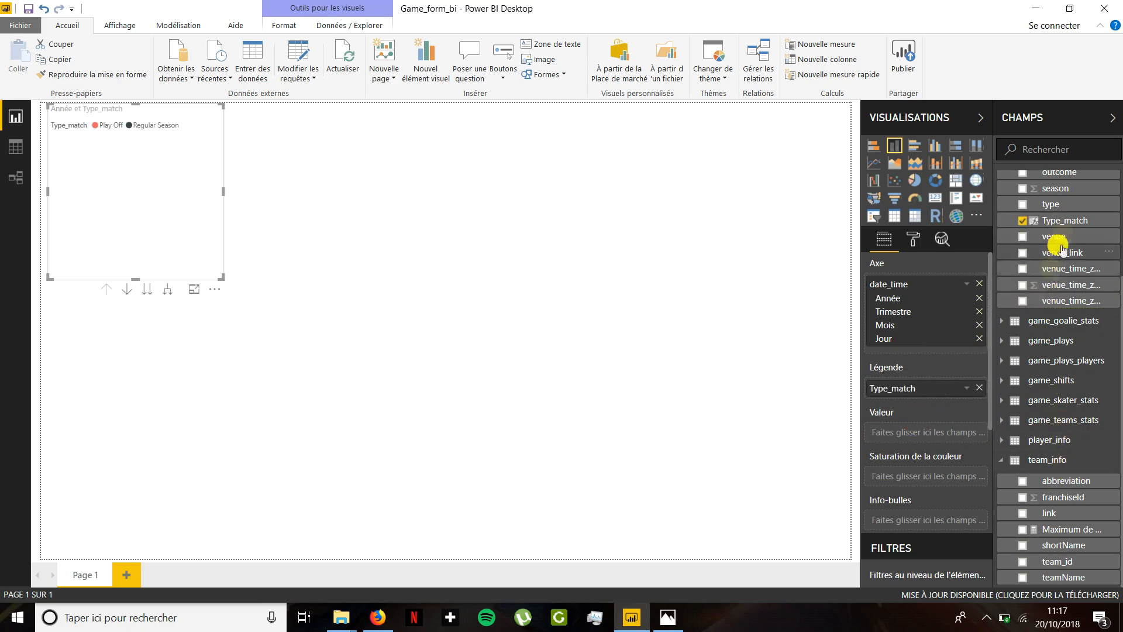
pyautogui.moveTo(1061, 221); pyautogui.dragTo(935, 432)
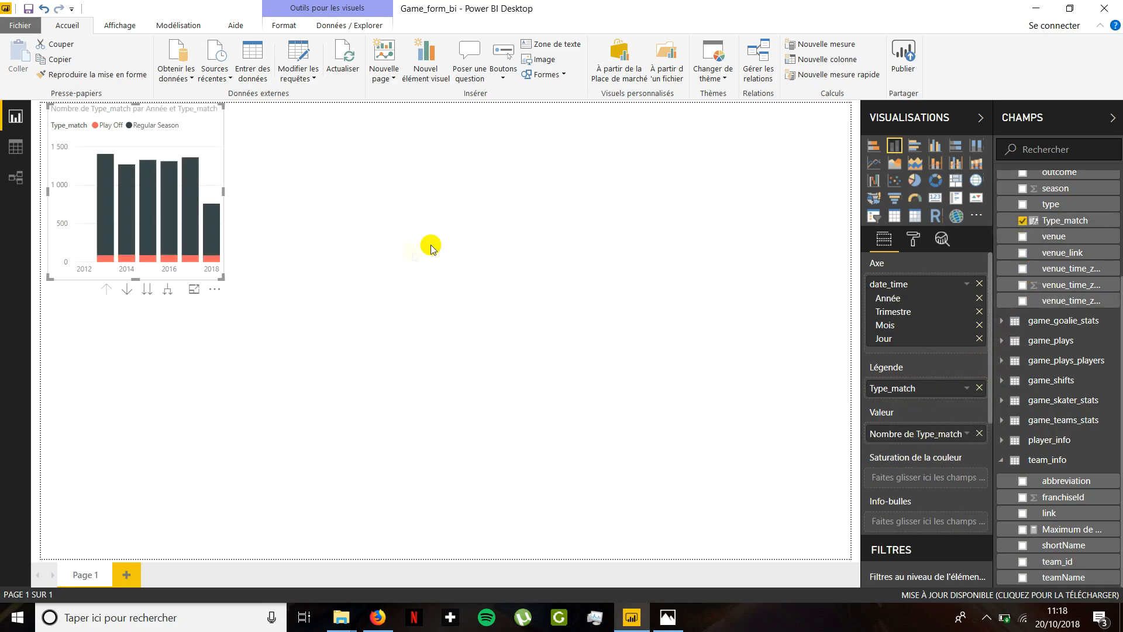
pyautogui.moveTo(223, 277); pyautogui.dragTo(525, 430)
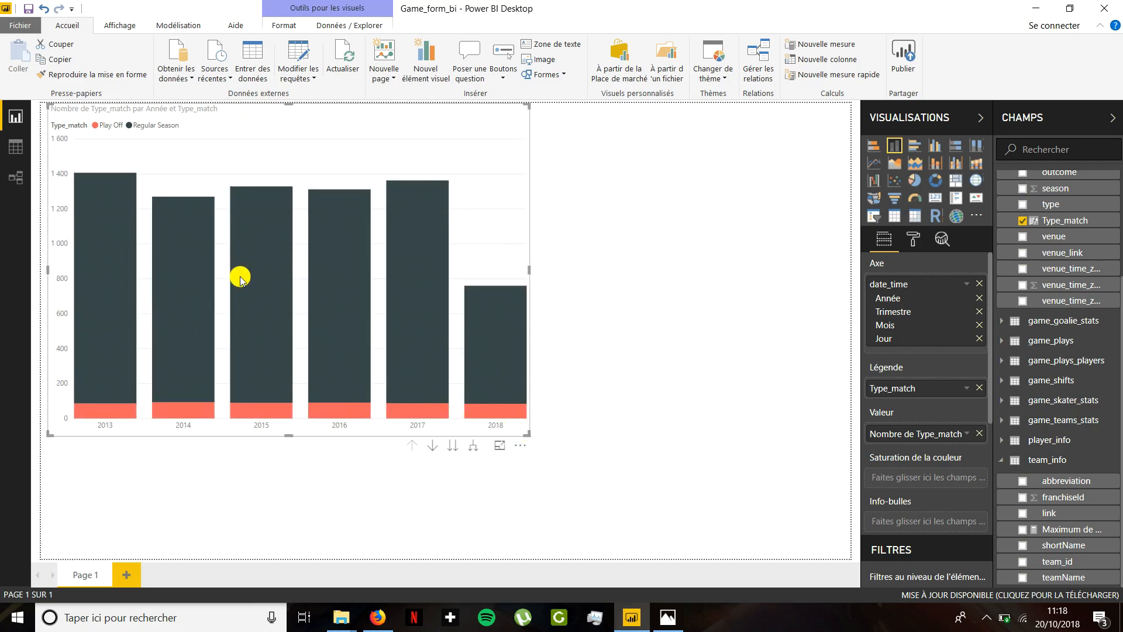
# - Inspect the yearly match counts and drill the chart through quarter and month down to day level and back up
pyautogui.moveTo(242, 280)
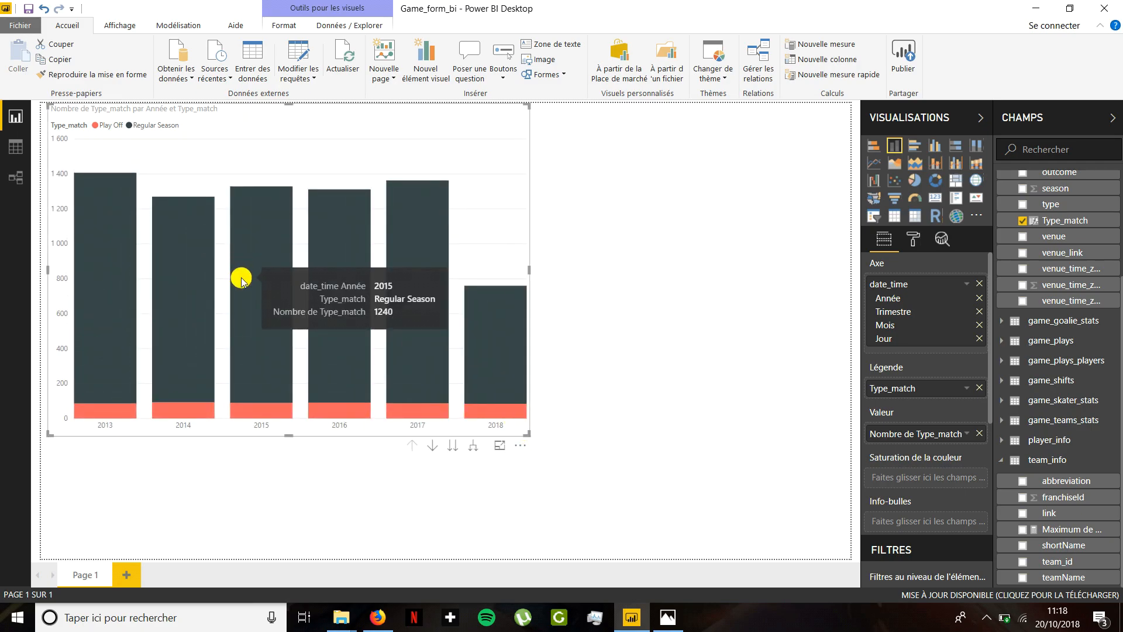
pyautogui.moveTo(257, 414)
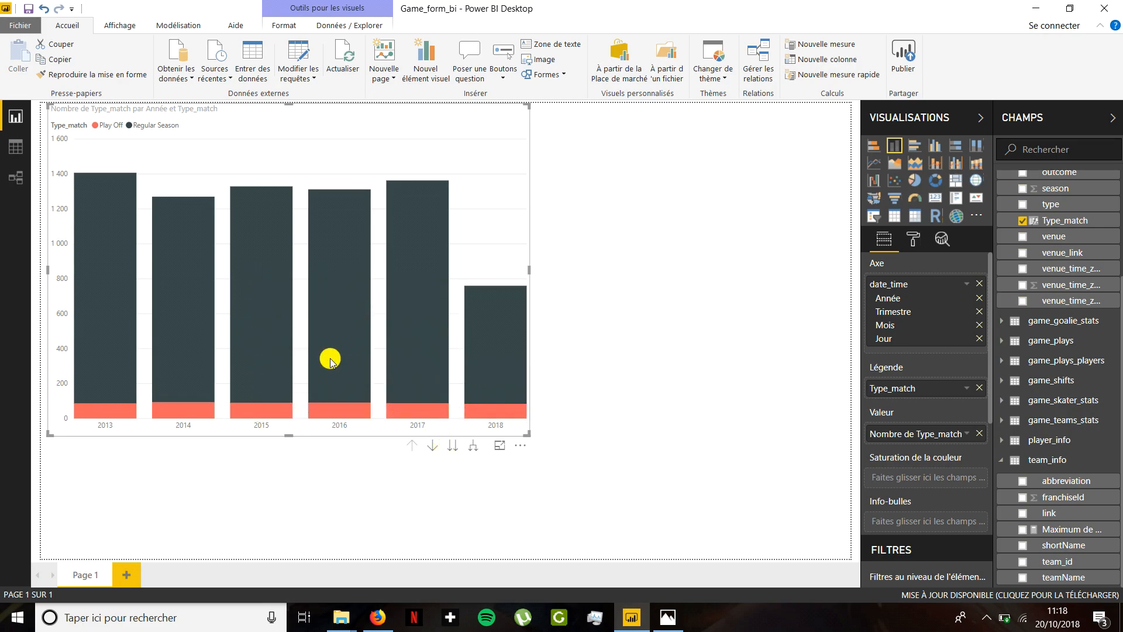
pyautogui.click(453, 447)
pyautogui.click(322, 395)
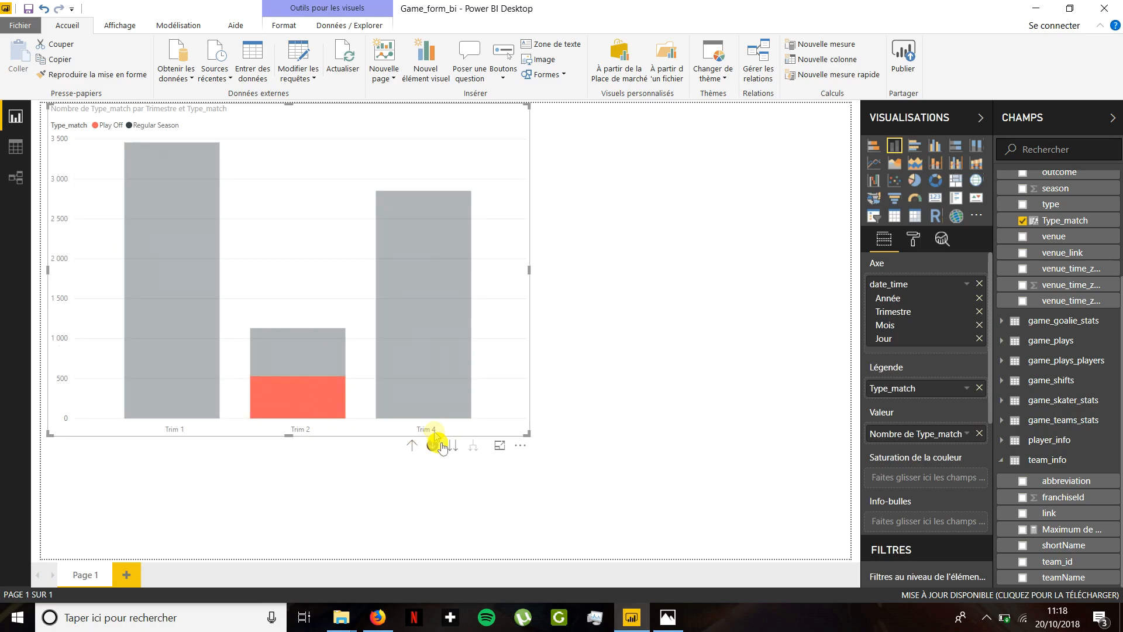
pyautogui.click(452, 445)
pyautogui.click(432, 445)
pyautogui.click(260, 394)
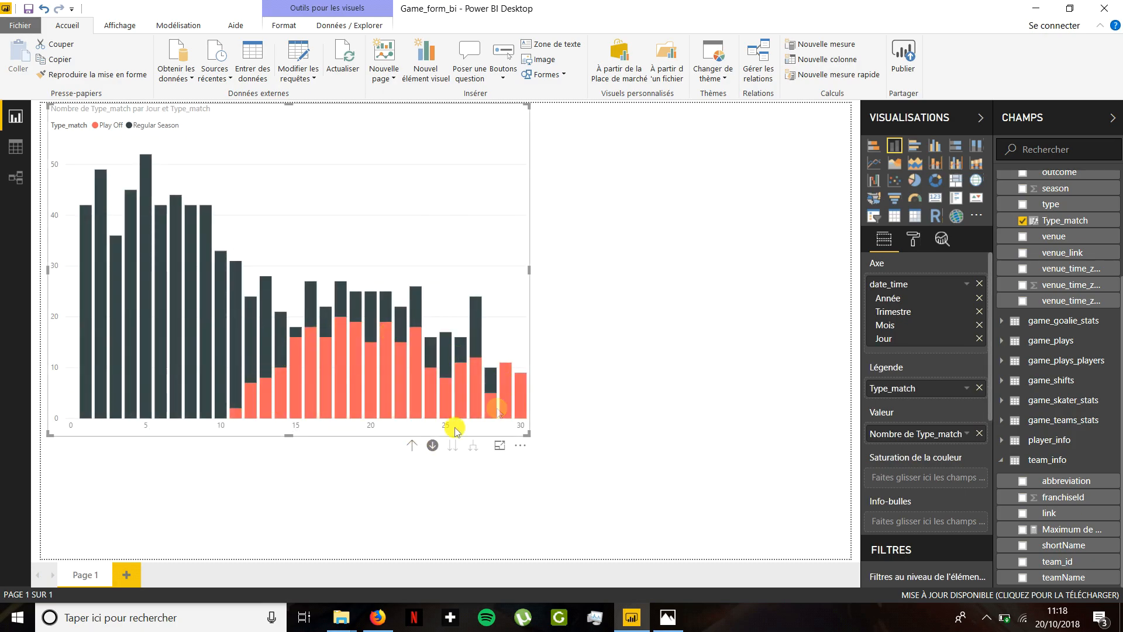
pyautogui.click(413, 448)
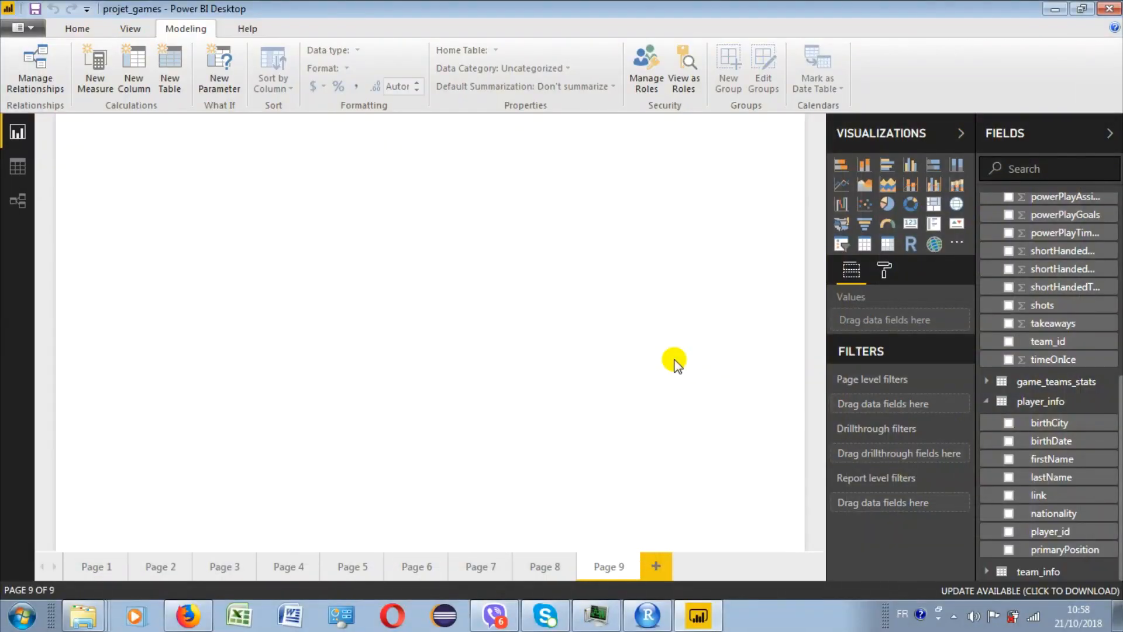
# - In the projet_games report, add a calculated column to player_info: Nom_complet = player_info[firstName]&", "&player_info[lastName]
pyautogui.click(993, 402)
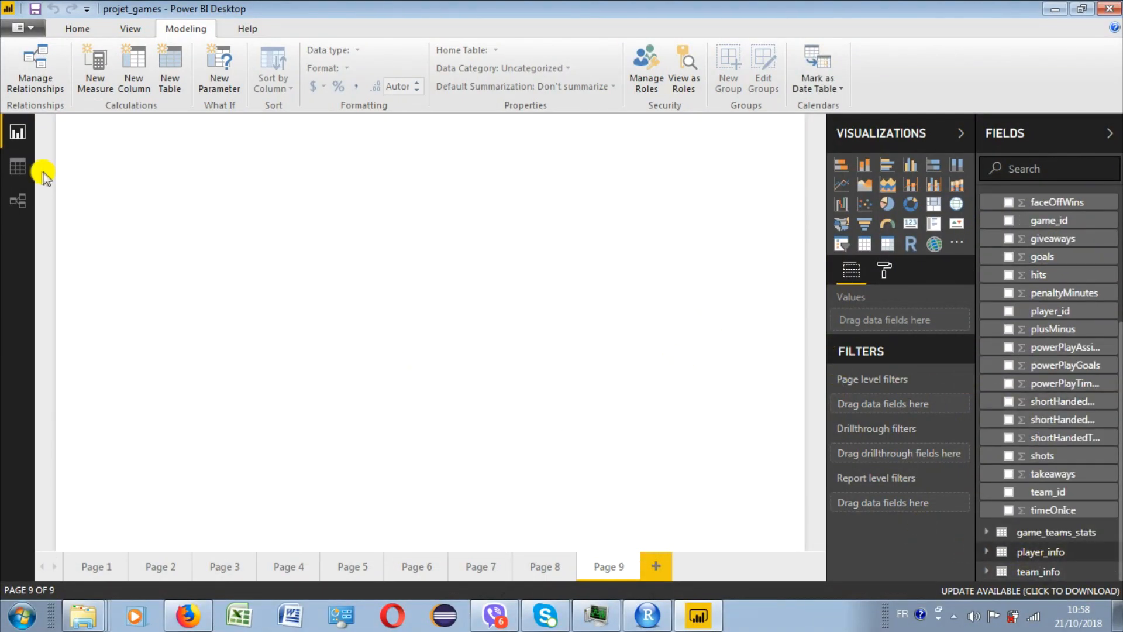
pyautogui.click(19, 168)
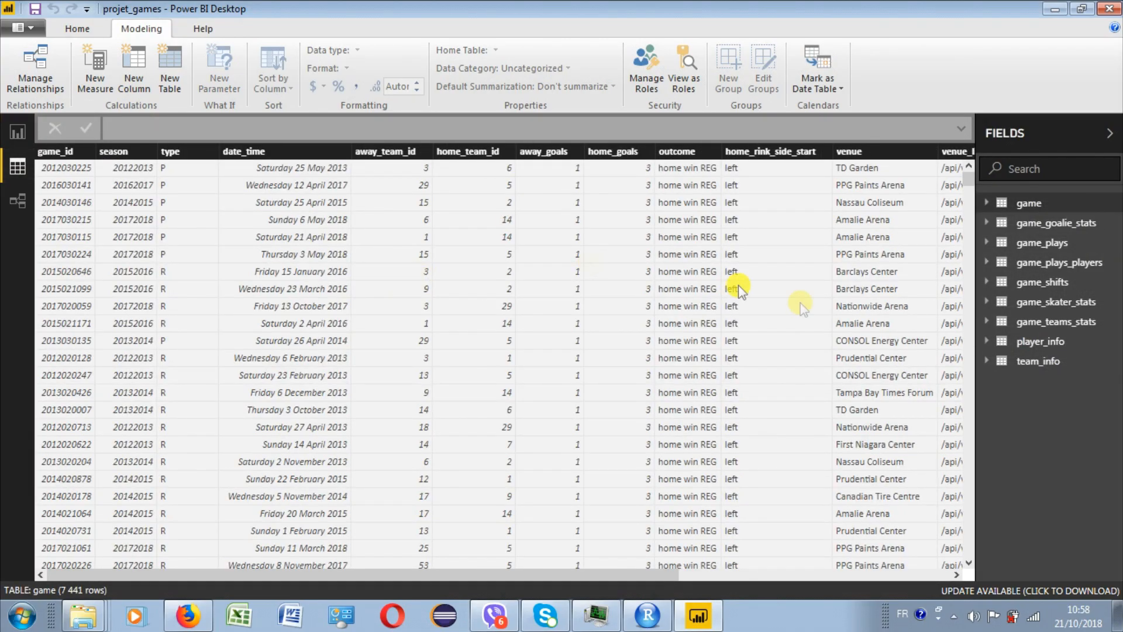
pyautogui.click(1031, 342)
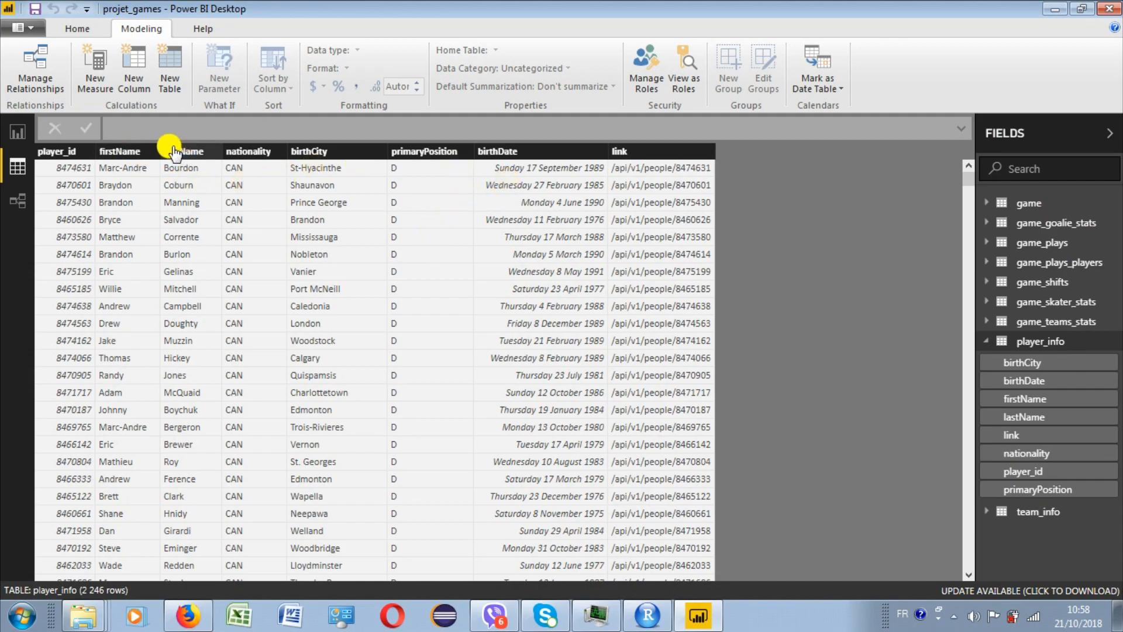
pyautogui.click(138, 59)
pyautogui.doubleClick(131, 127)
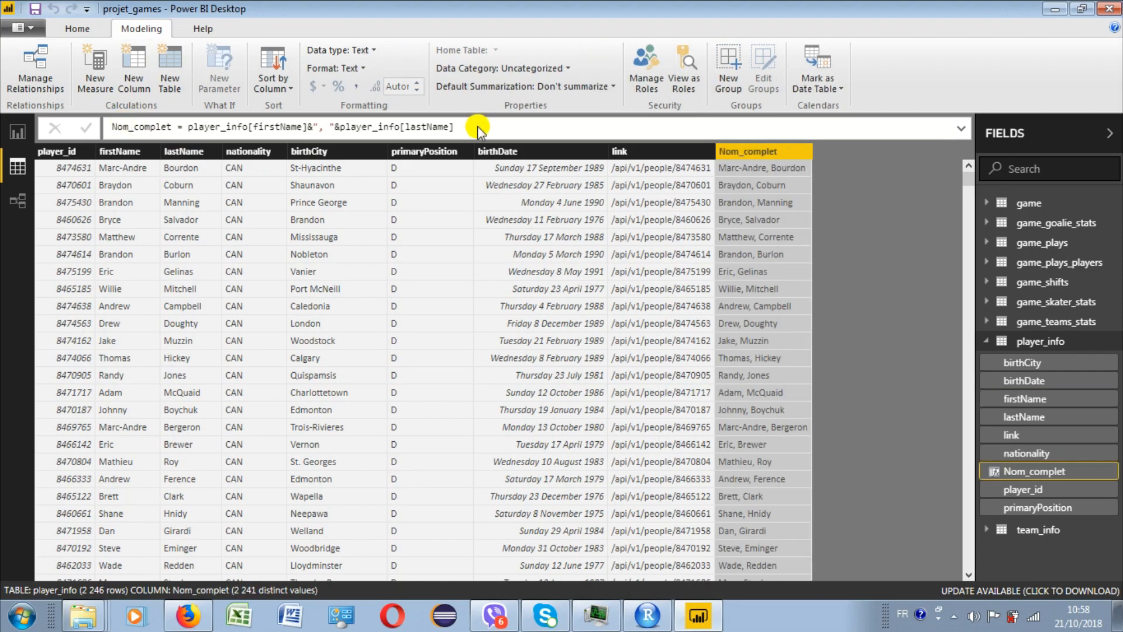
# - Insert a table on Page 9 listing Nom_complet from player_info with the goals field from game_skater_stats
pyautogui.click(17, 131)
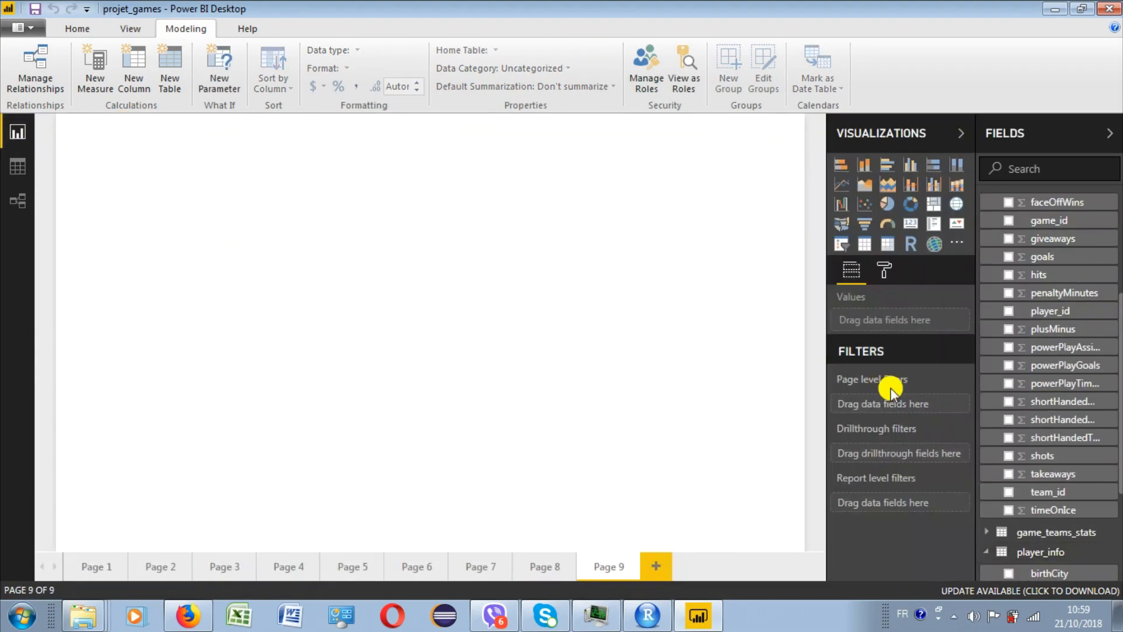
pyautogui.scroll(-3, 1114, 486)
pyautogui.scroll(-2, 1115, 456)
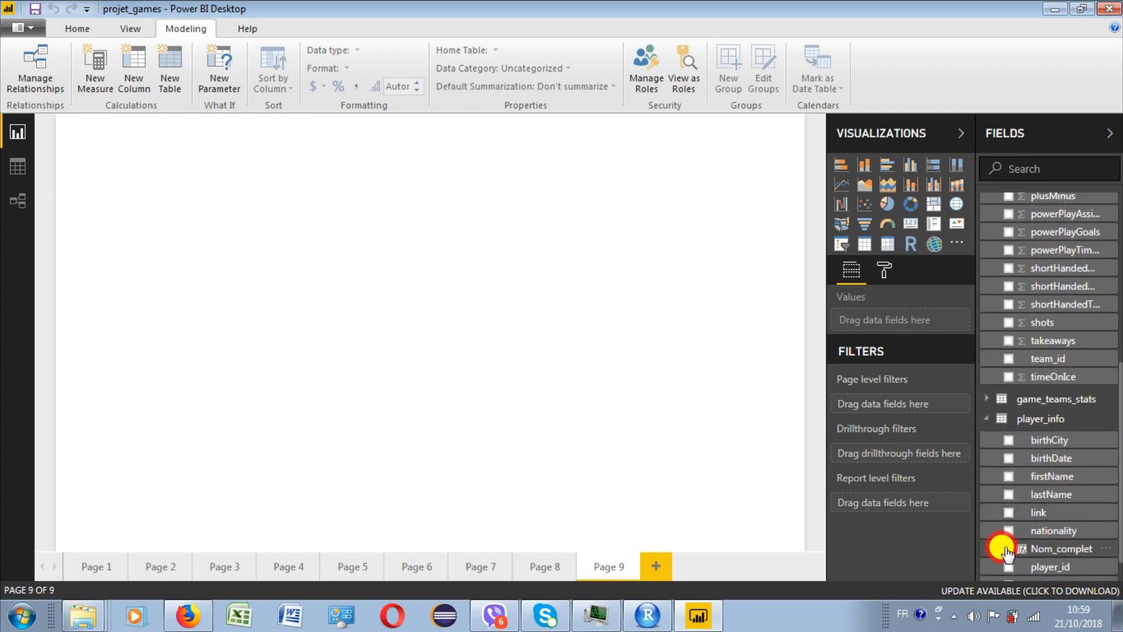
pyautogui.click(1008, 550)
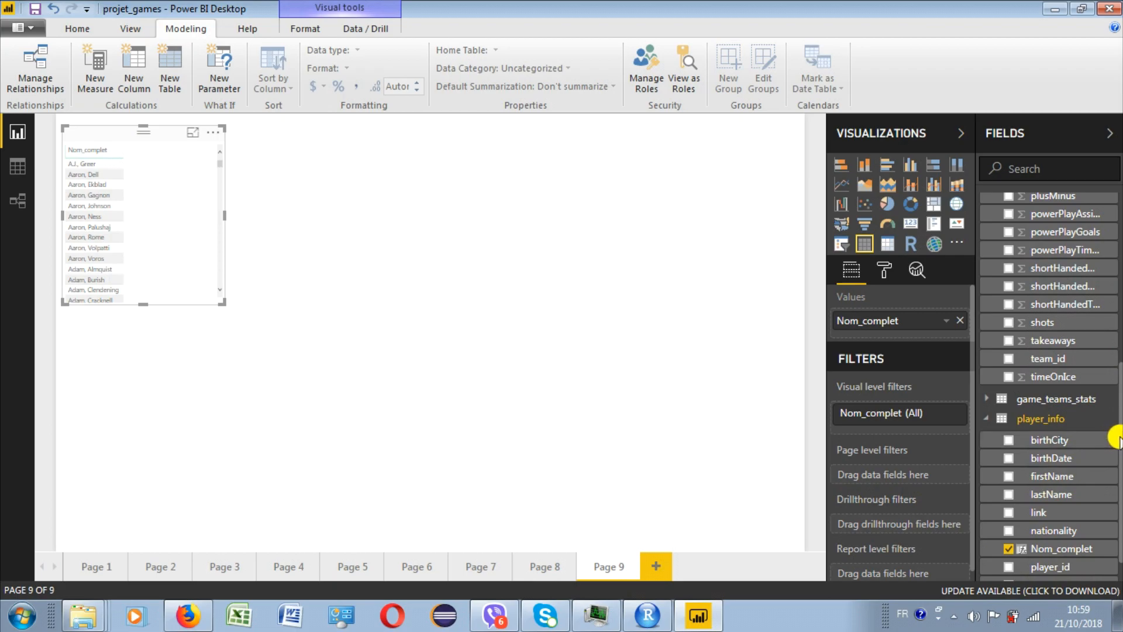
pyautogui.scroll(2, 1114, 432)
pyautogui.moveTo(1118, 408); pyautogui.dragTo(1118, 360)
pyautogui.click(1008, 266)
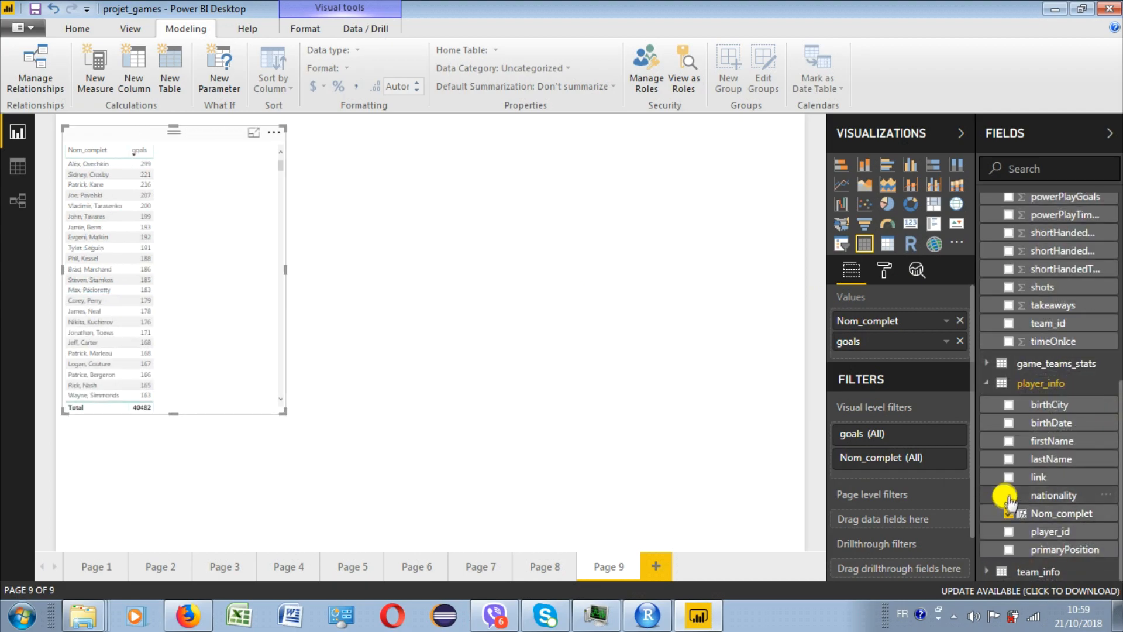
# - Add nationality from player_info to the player goals table, with rows sorted by goals in descending order, and enlarge the table
pyautogui.click(1008, 495)
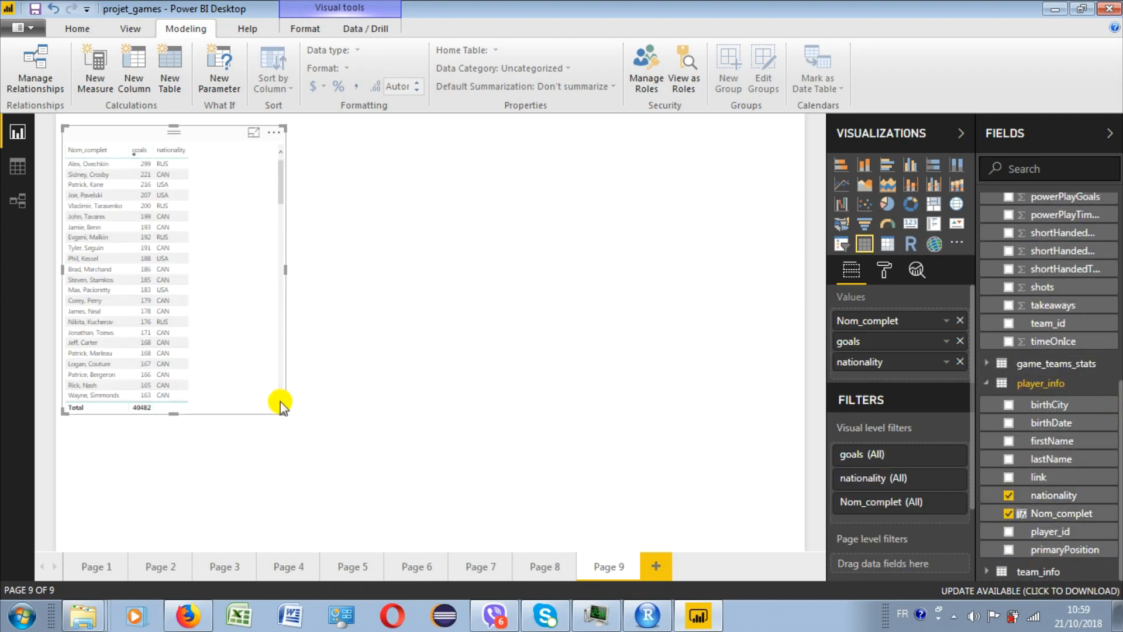
pyautogui.moveTo(279, 409); pyautogui.dragTo(314, 443)
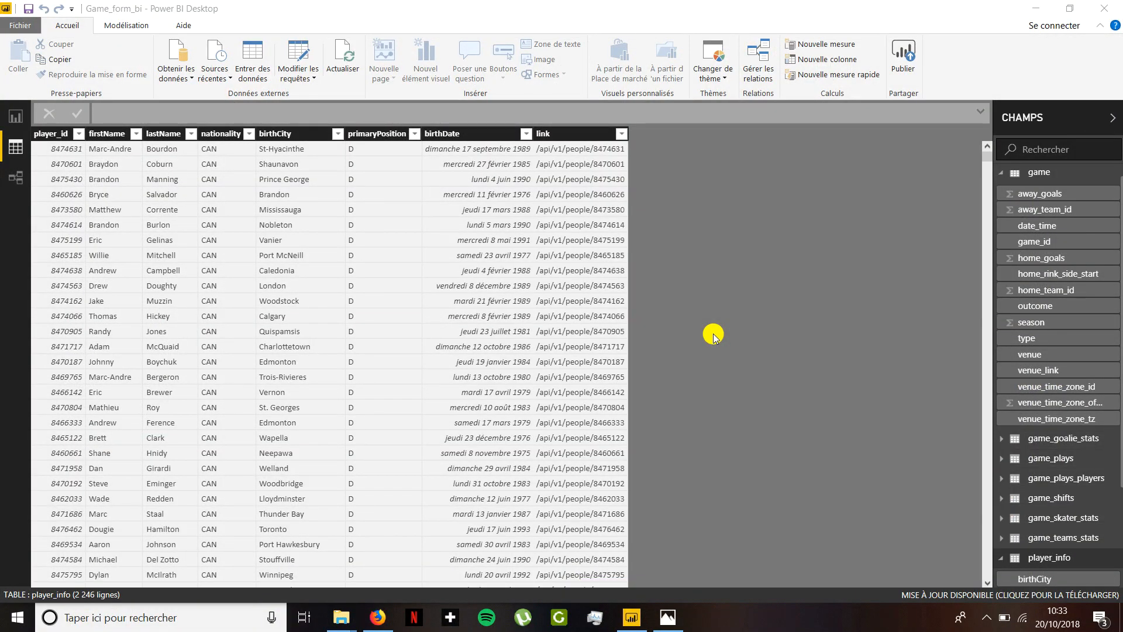
# - In the Game_form_bi report, examine the distinct values of the nationality column in player_info
pyautogui.click(248, 133)
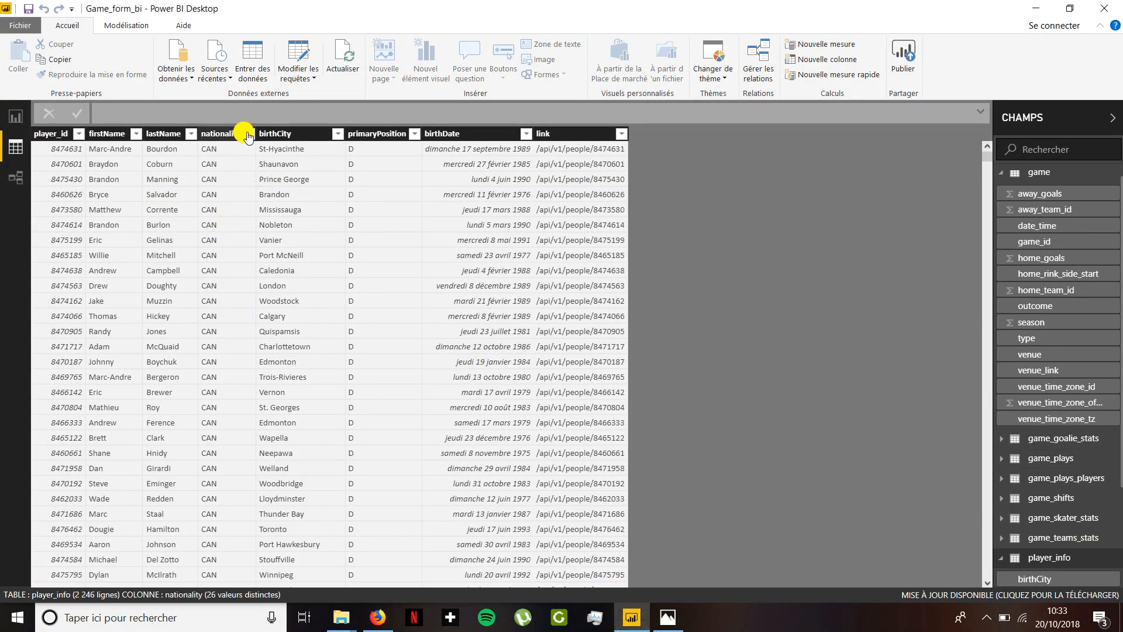
pyautogui.moveTo(453, 323); pyautogui.dragTo(434, 461)
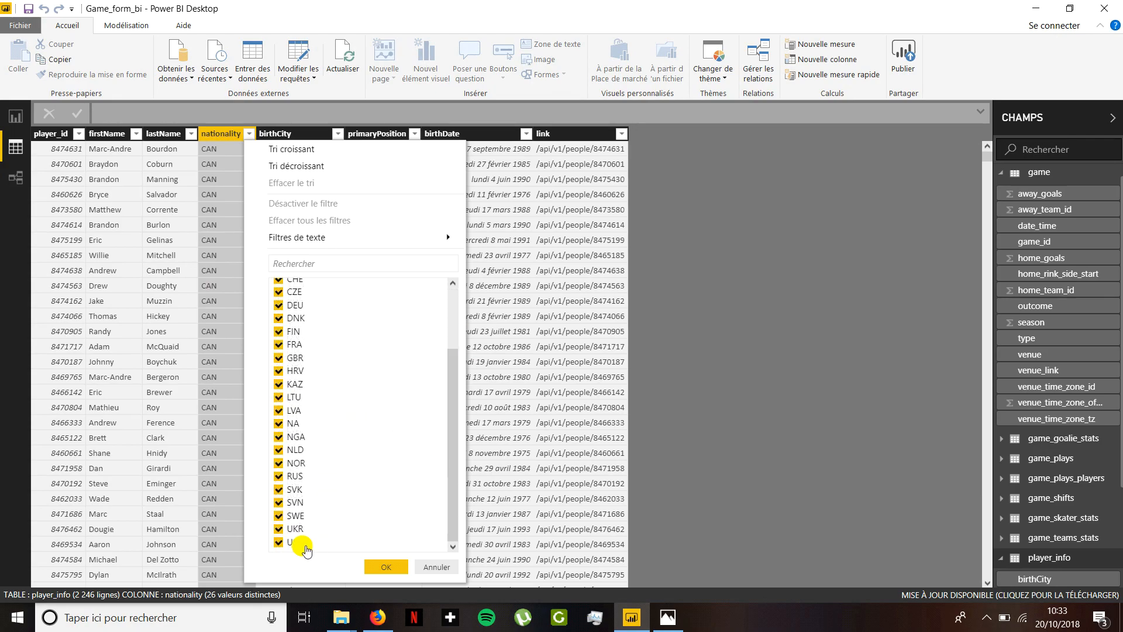
pyautogui.click(433, 569)
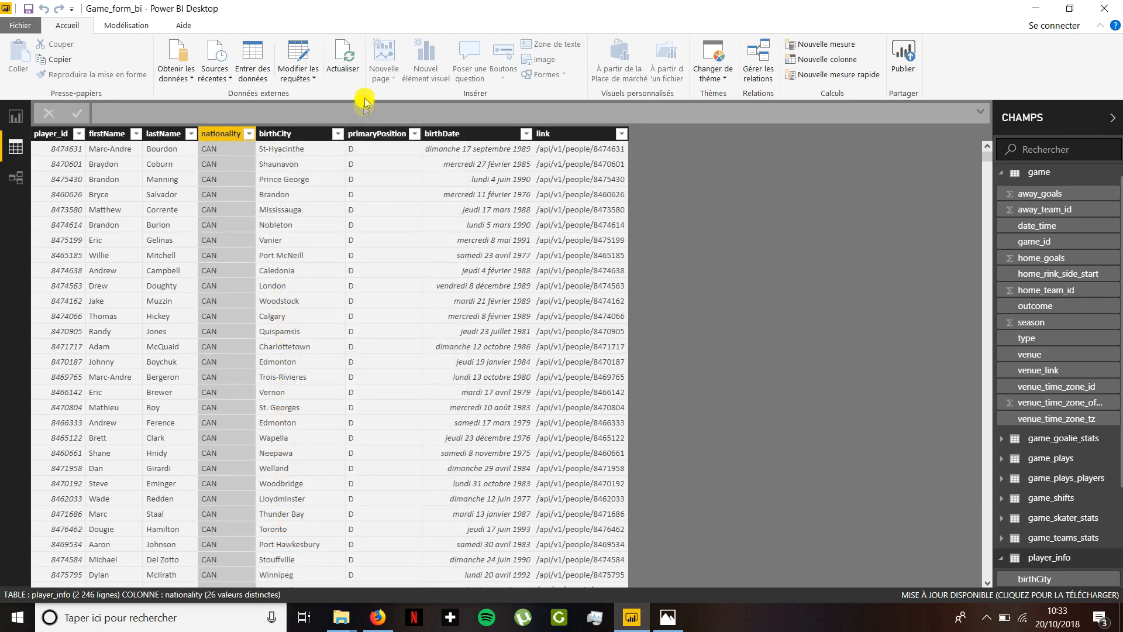
# - Add the calculated column Nationalité = IF(player_info[nationality]="USA";"USA";"Autres") to player_info and check it by filtering to USA
pyautogui.click(814, 63)
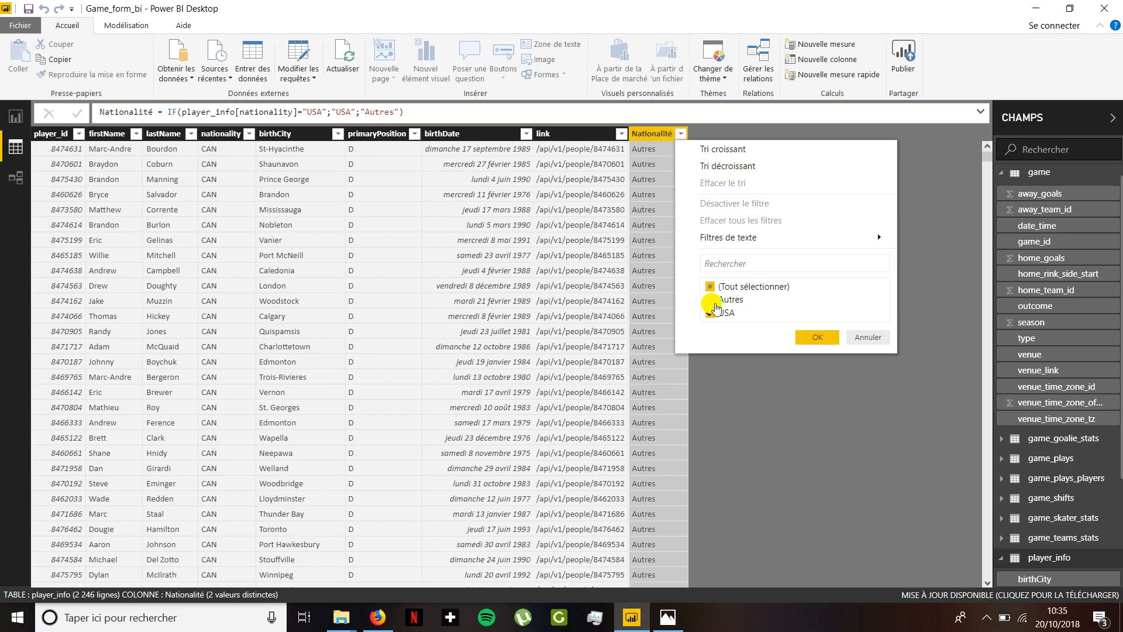
pyautogui.click(812, 338)
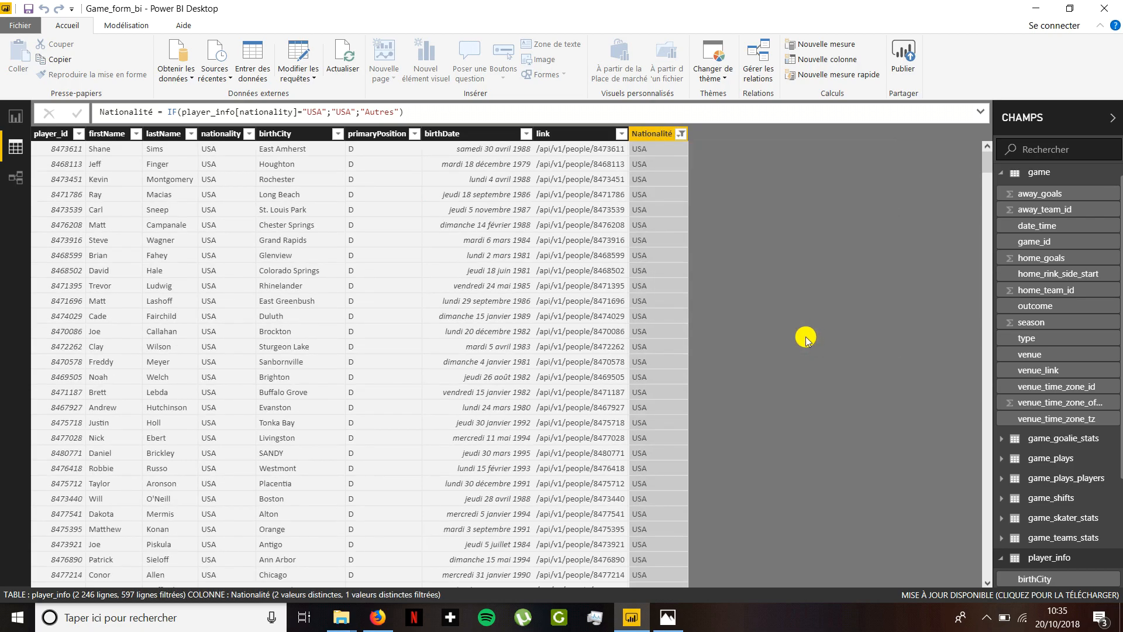
pyautogui.click(237, 134)
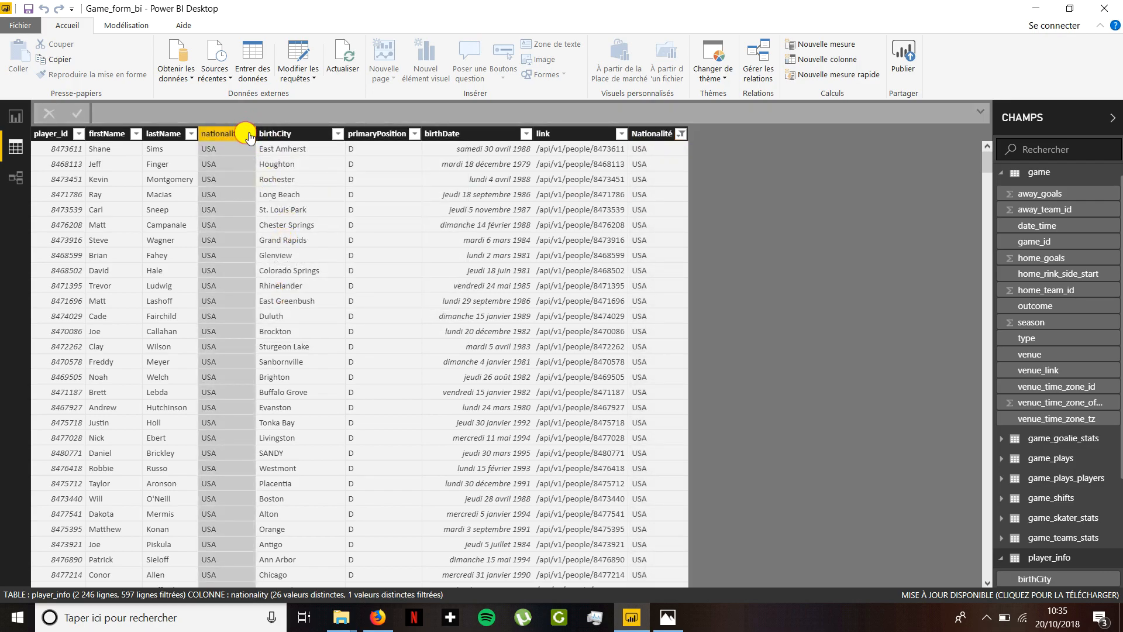
pyautogui.click(250, 135)
pyautogui.click(455, 326)
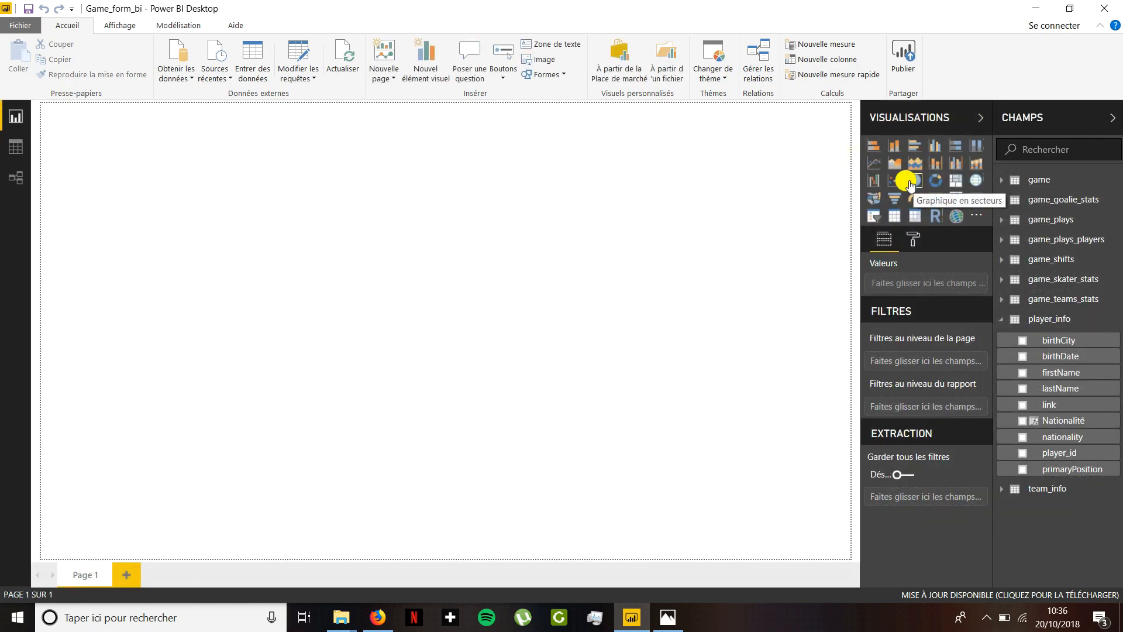
# - Insert an enlarged pie chart with Nationalité as legend and its count as a percentage of the grand total as values
pyautogui.click(911, 185)
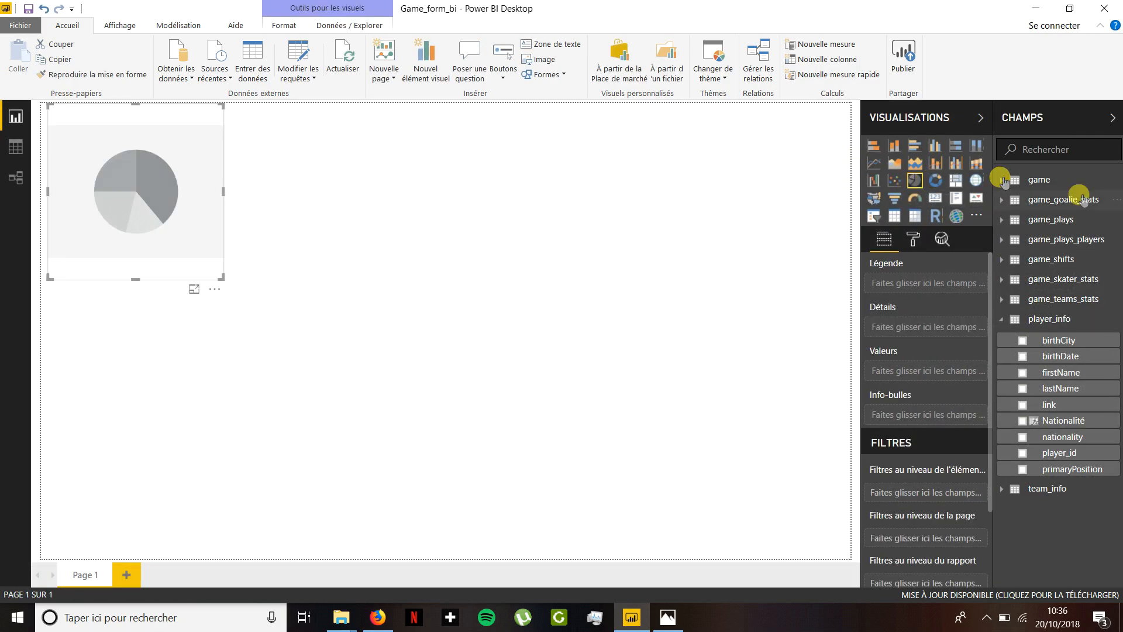
pyautogui.moveTo(1071, 421); pyautogui.dragTo(932, 367)
pyautogui.moveTo(1050, 402); pyautogui.dragTo(942, 284)
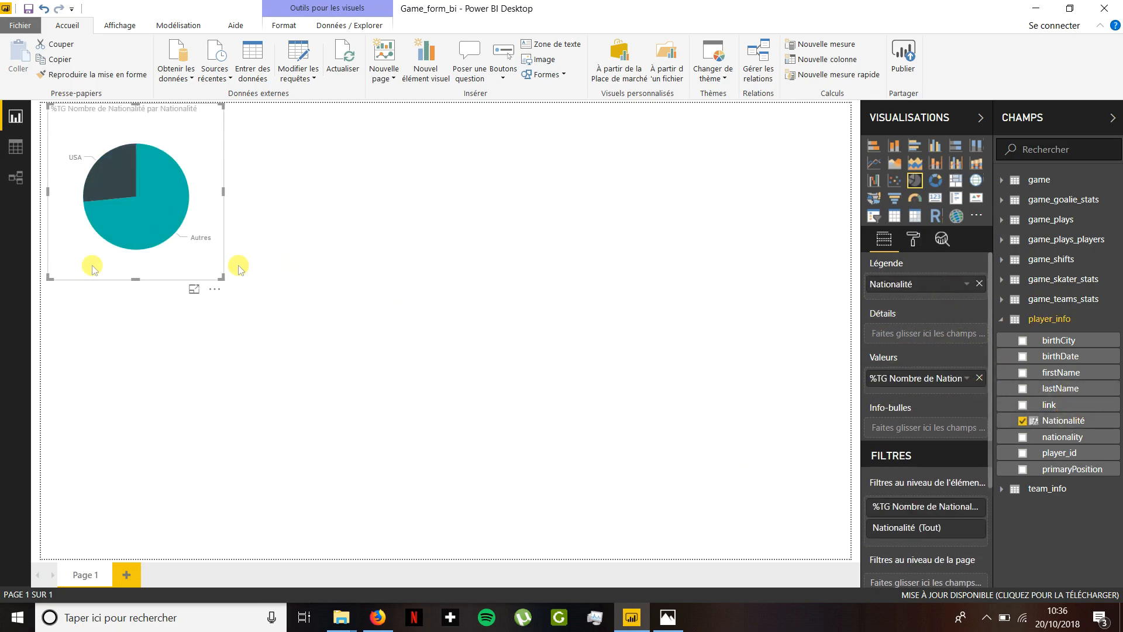
pyautogui.moveTo(218, 279); pyautogui.dragTo(514, 436)
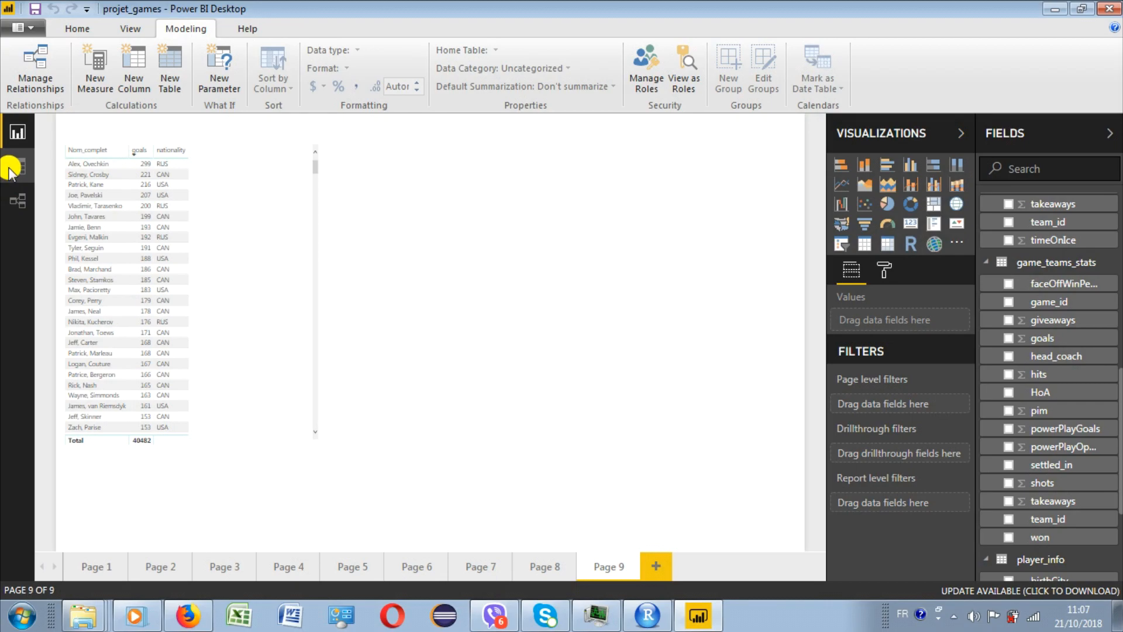
# - In the projet_games report, add the calculated column Victoire = if(game_teams_stats[won]=True;1;0) to game_teams_stats
pyautogui.click(16, 167)
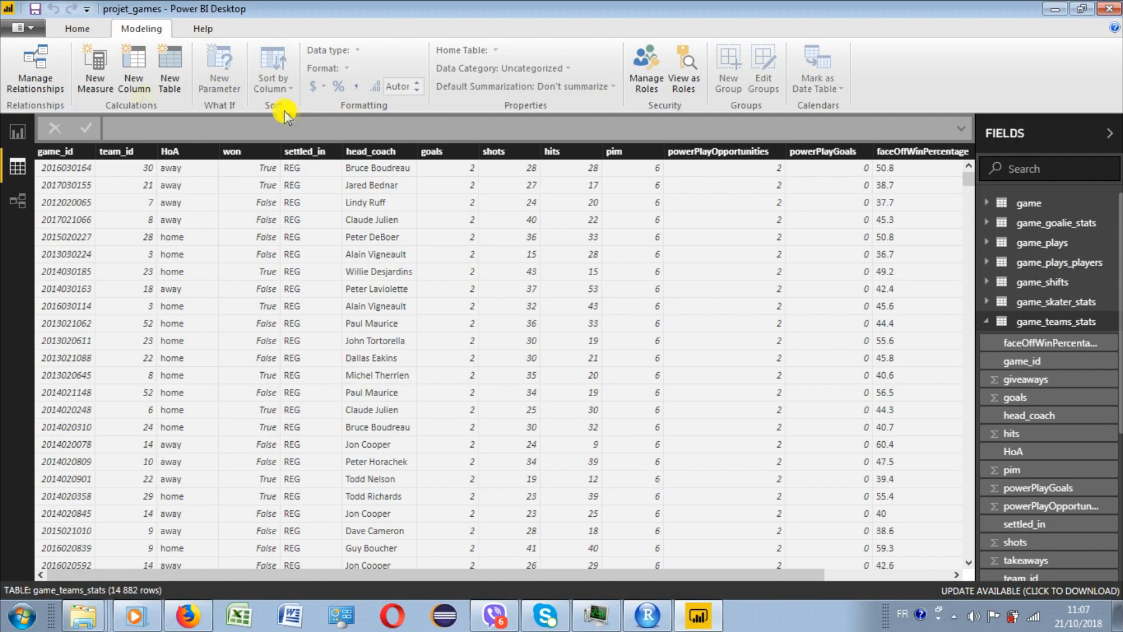
pyautogui.click(134, 64)
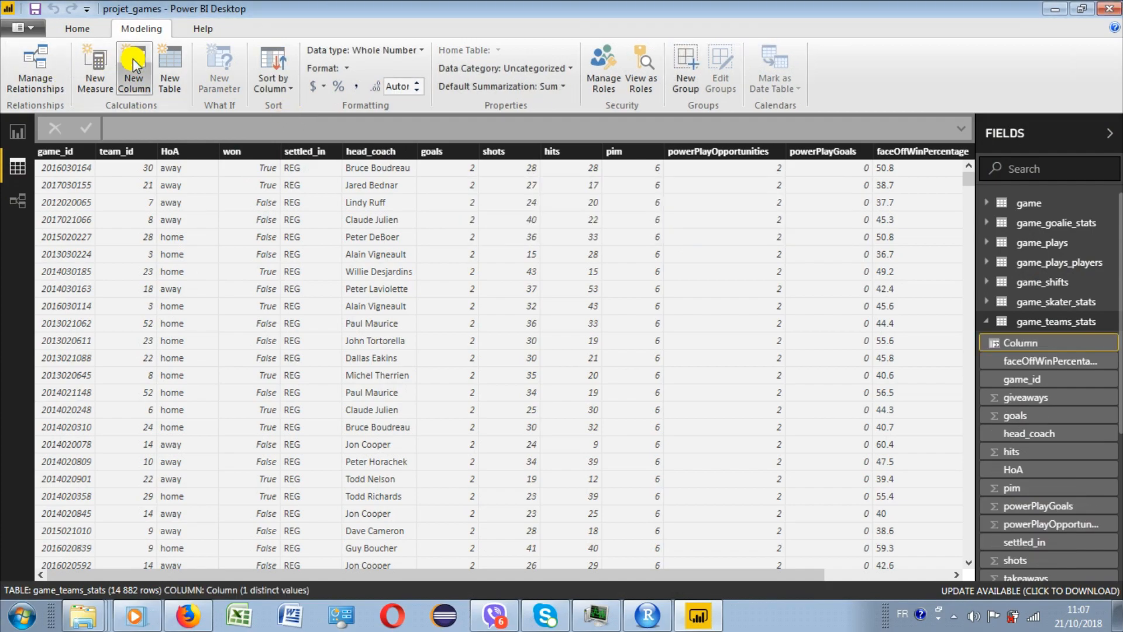
pyautogui.click(119, 126)
pyautogui.moveTo(142, 126); pyautogui.dragTo(106, 126)
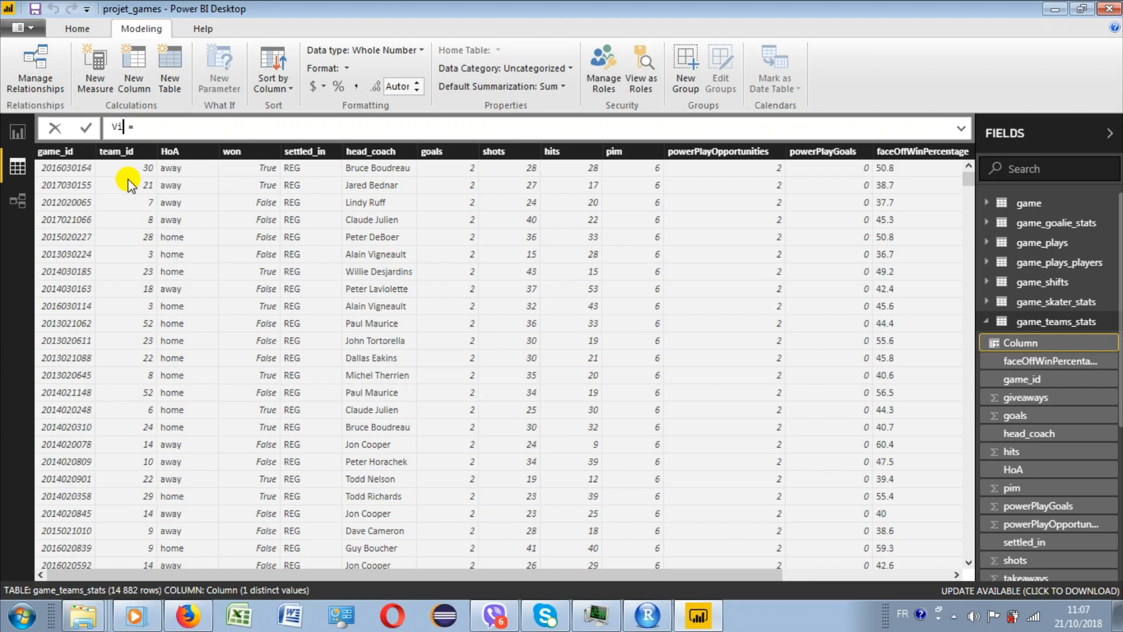
pyautogui.write('if(game_teams_stats[won]=True;1;0)')
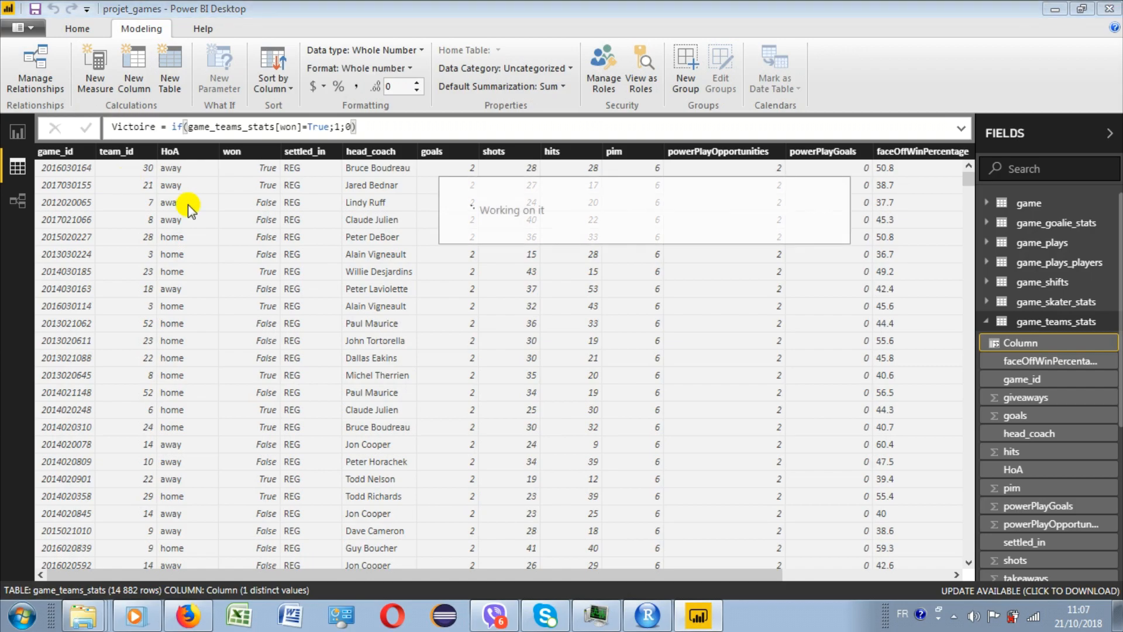
pyautogui.press('Return')
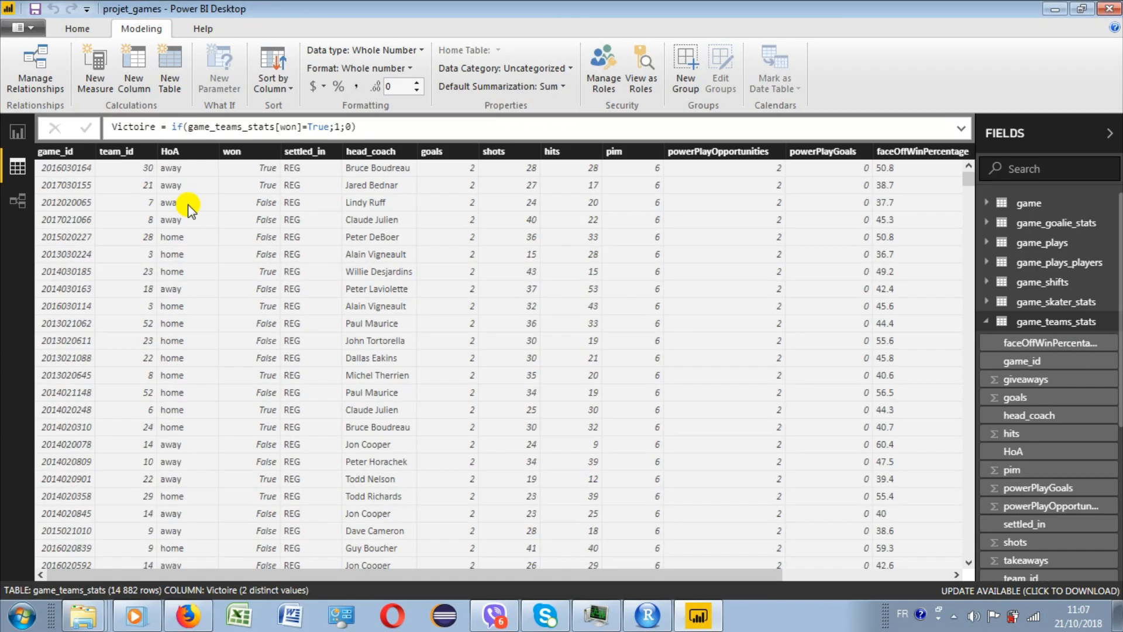
pyautogui.moveTo(464, 565); pyautogui.dragTo(673, 565)
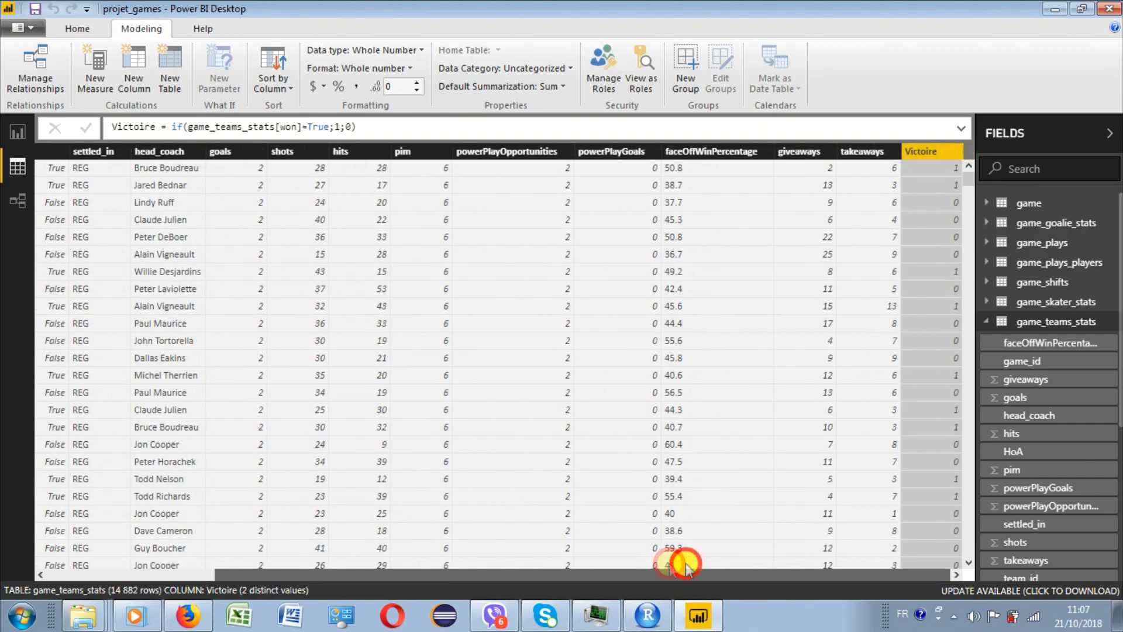
# - Insert a table on Page 9 beside the player table, listing head_coach with Victoire from game_teams_stats, and enlarge it
pyautogui.click(1007, 355)
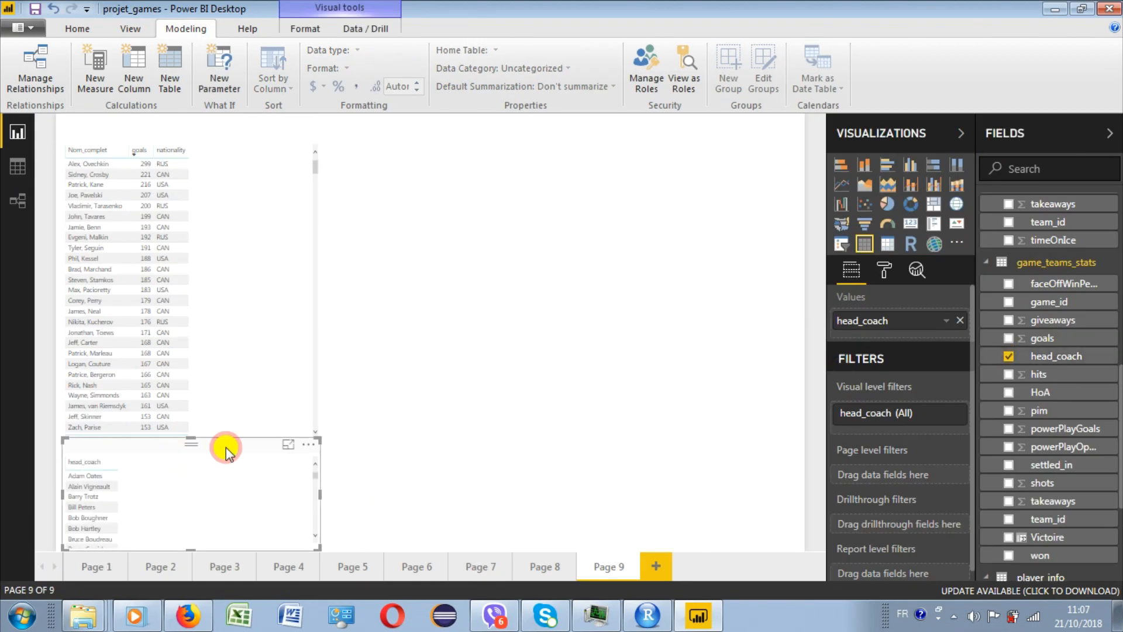
pyautogui.moveTo(226, 451); pyautogui.dragTo(529, 151)
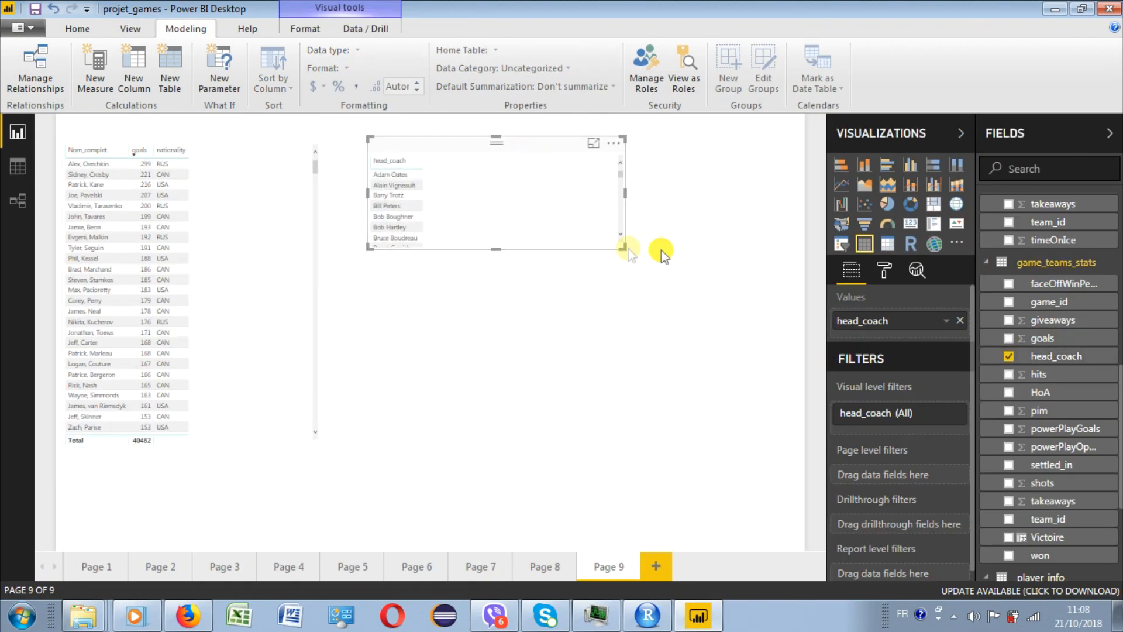
pyautogui.moveTo(621, 246); pyautogui.dragTo(644, 408)
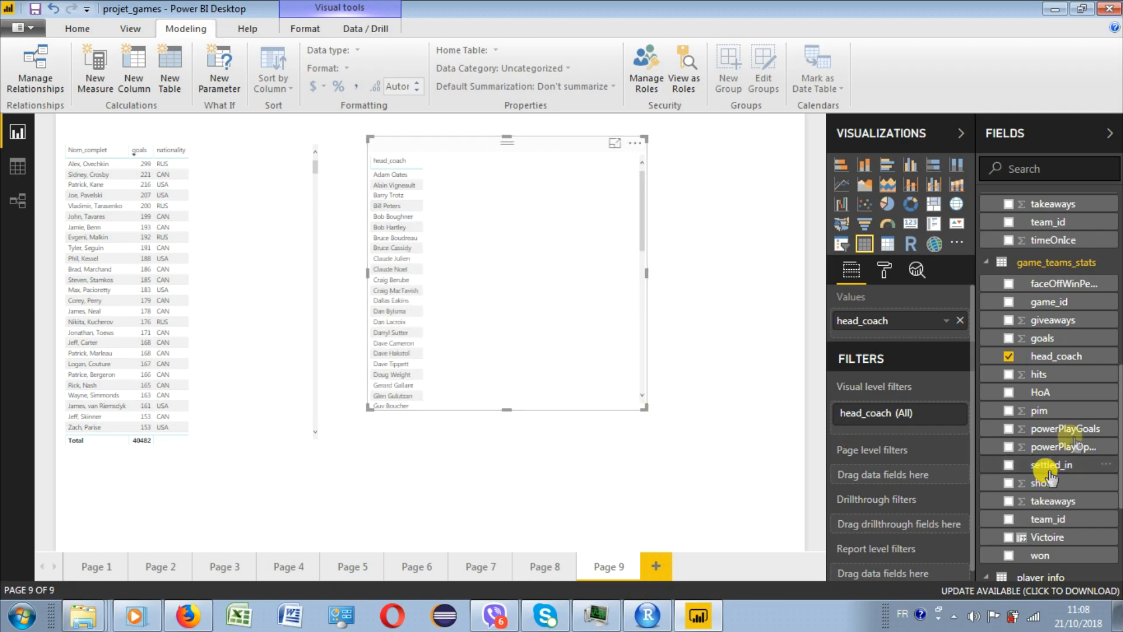
pyautogui.scroll(-1, 1111, 386)
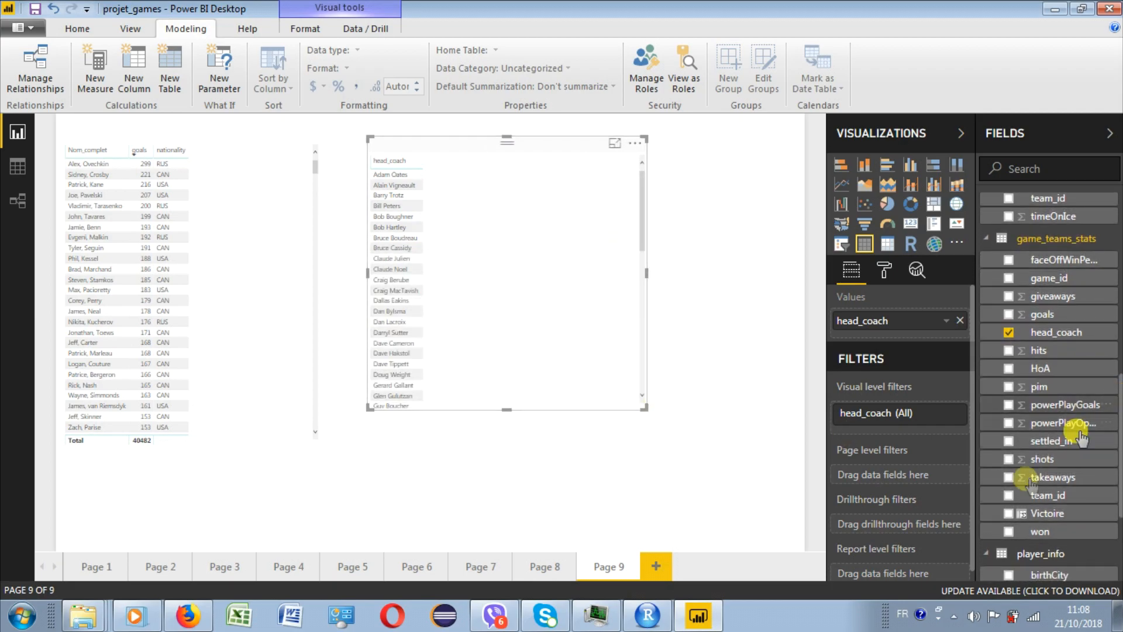
pyautogui.click(1008, 513)
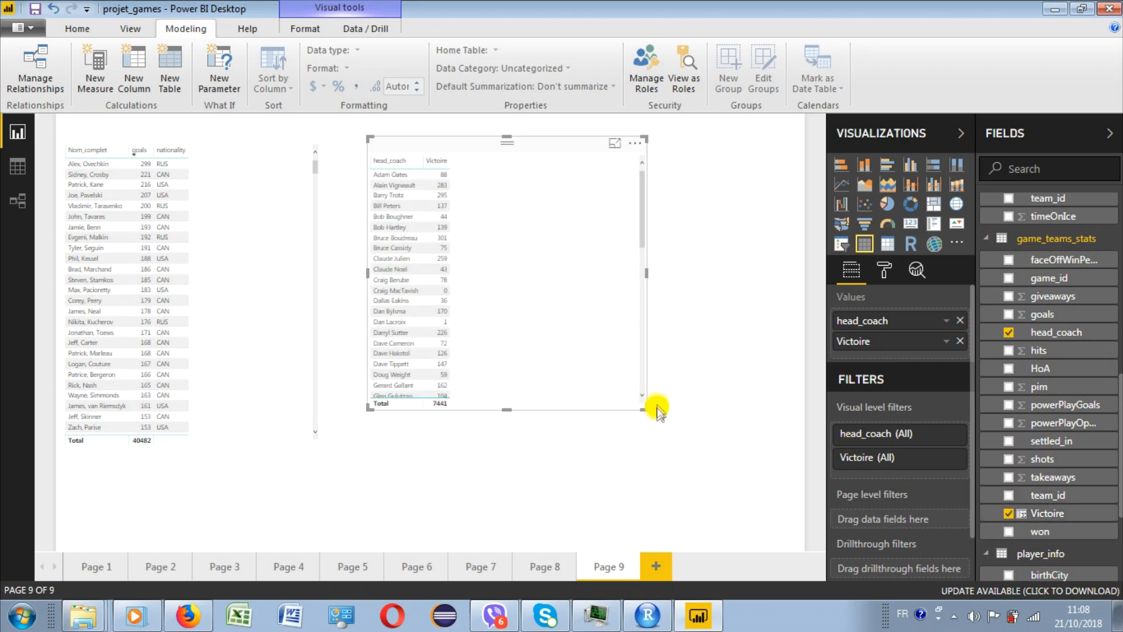
# - Sort the head coach table by Victoire in descending order and enlarge it further
pyautogui.click(632, 150)
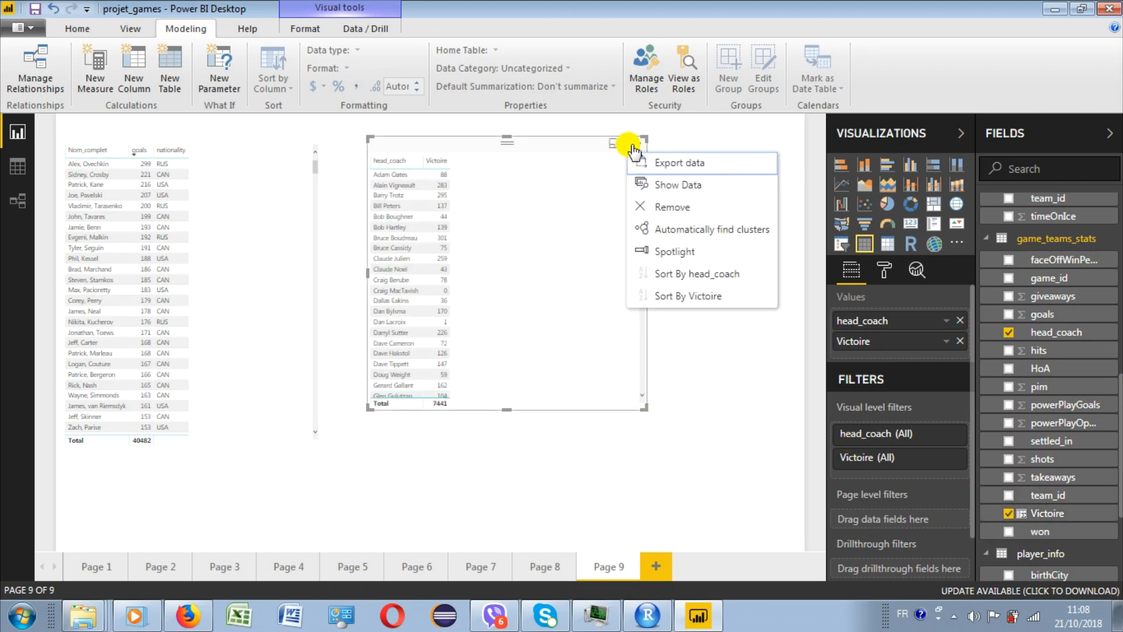
pyautogui.click(665, 298)
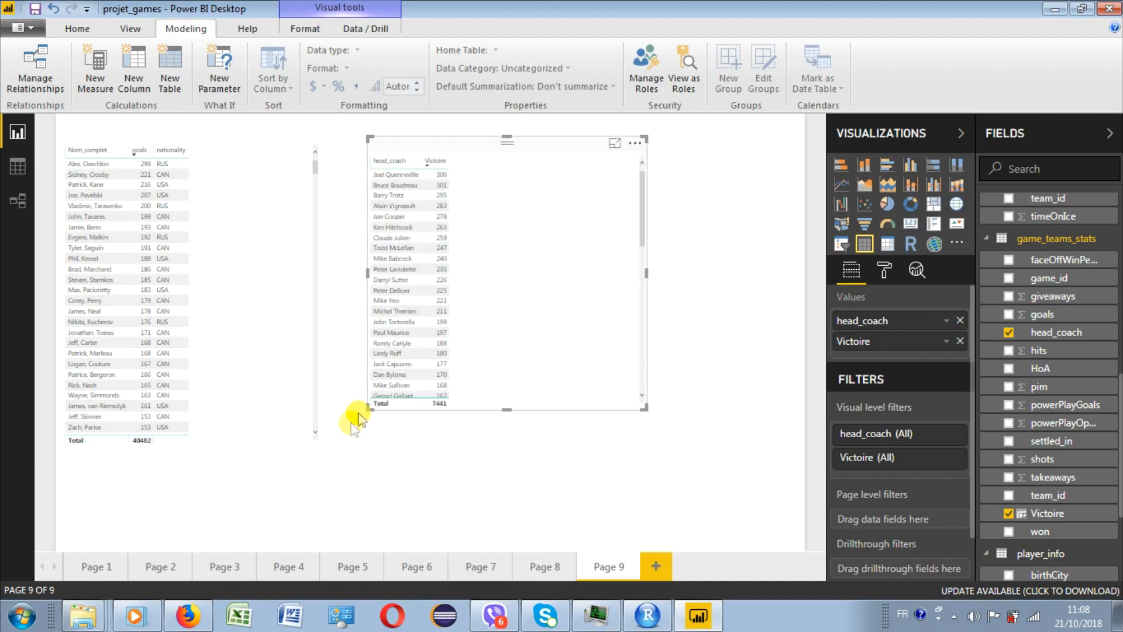
pyautogui.moveTo(370, 408); pyautogui.dragTo(341, 456)
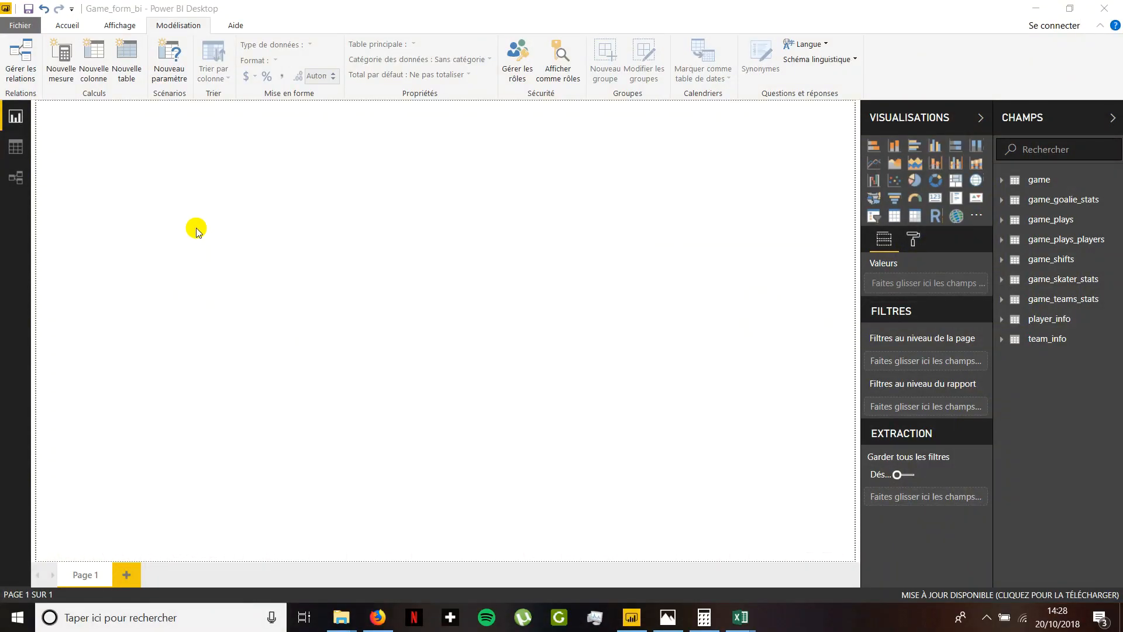
# - In the Game_form_bi report, insert an enlarged ArcGIS map with shortName from team_info as location and teamName as tooltip
pyautogui.click(957, 217)
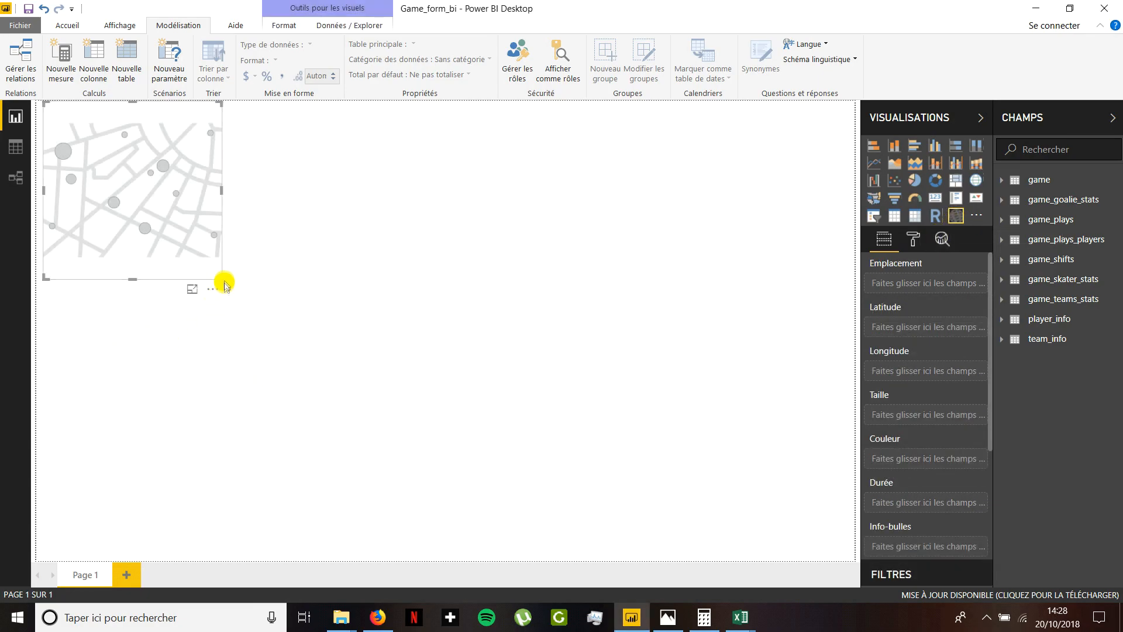
pyautogui.moveTo(214, 277); pyautogui.dragTo(665, 468)
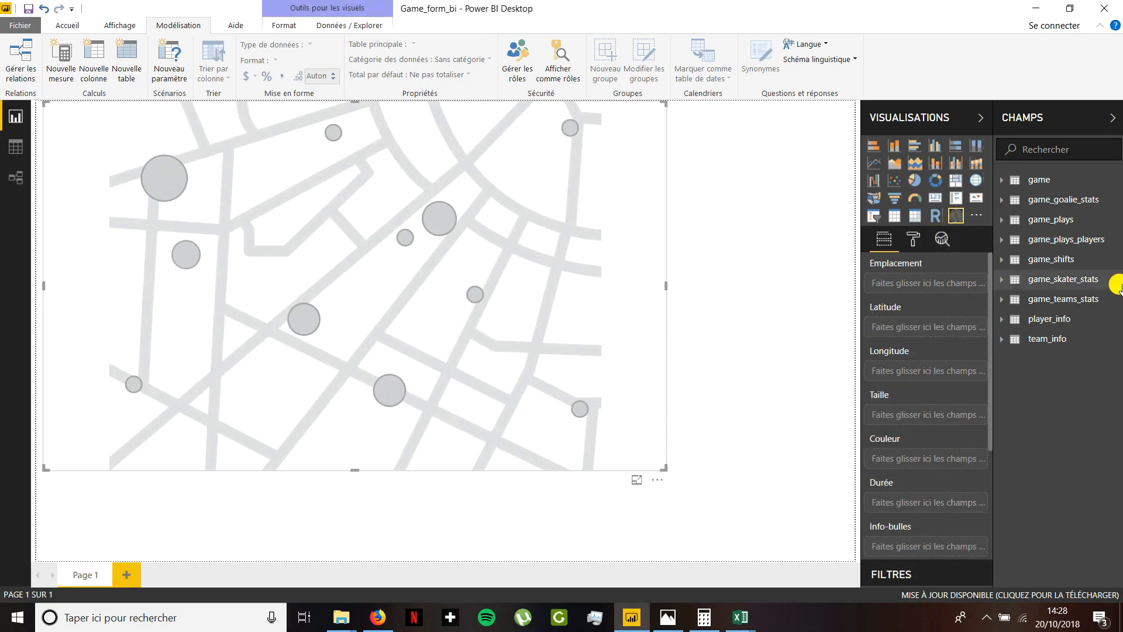
pyautogui.click(1012, 341)
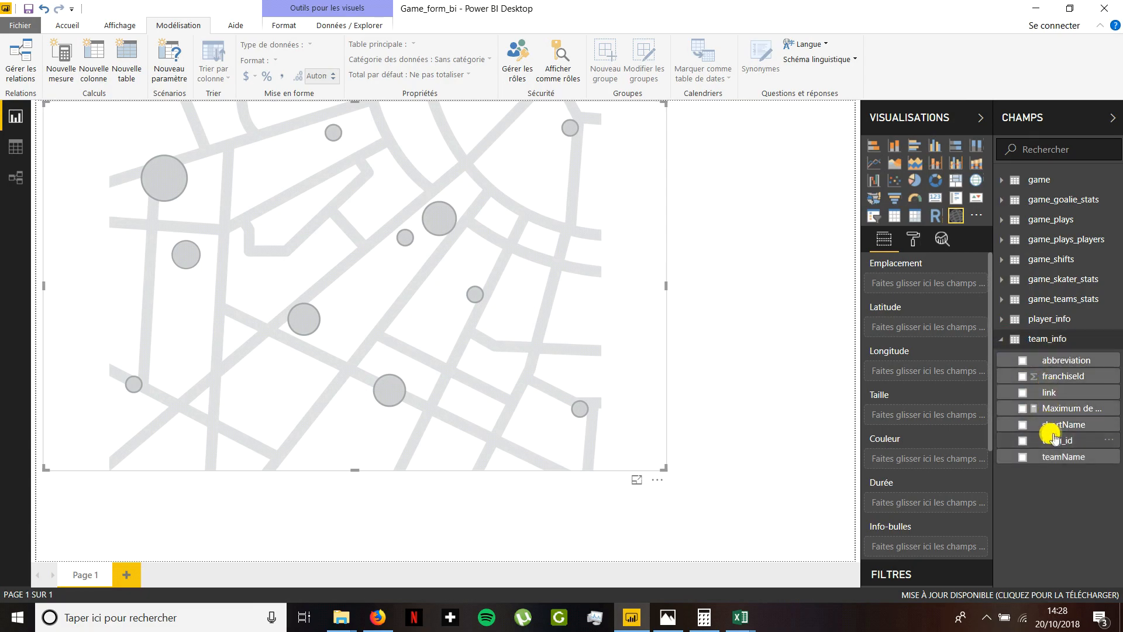
pyautogui.moveTo(1062, 425); pyautogui.dragTo(941, 291)
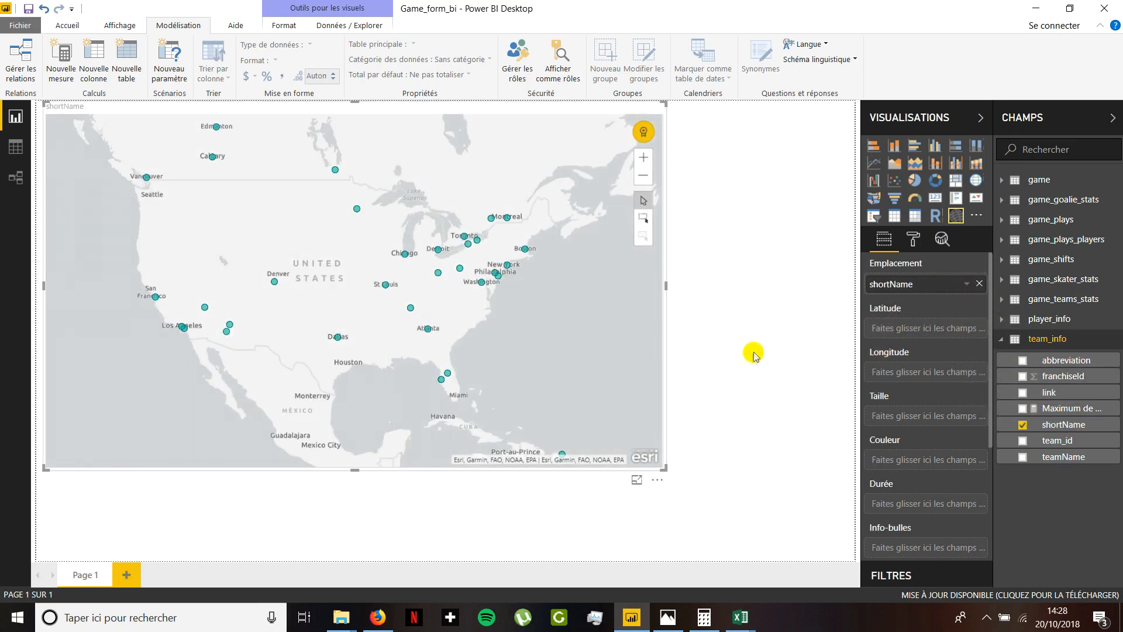
pyautogui.moveTo(1051, 457); pyautogui.dragTo(920, 547)
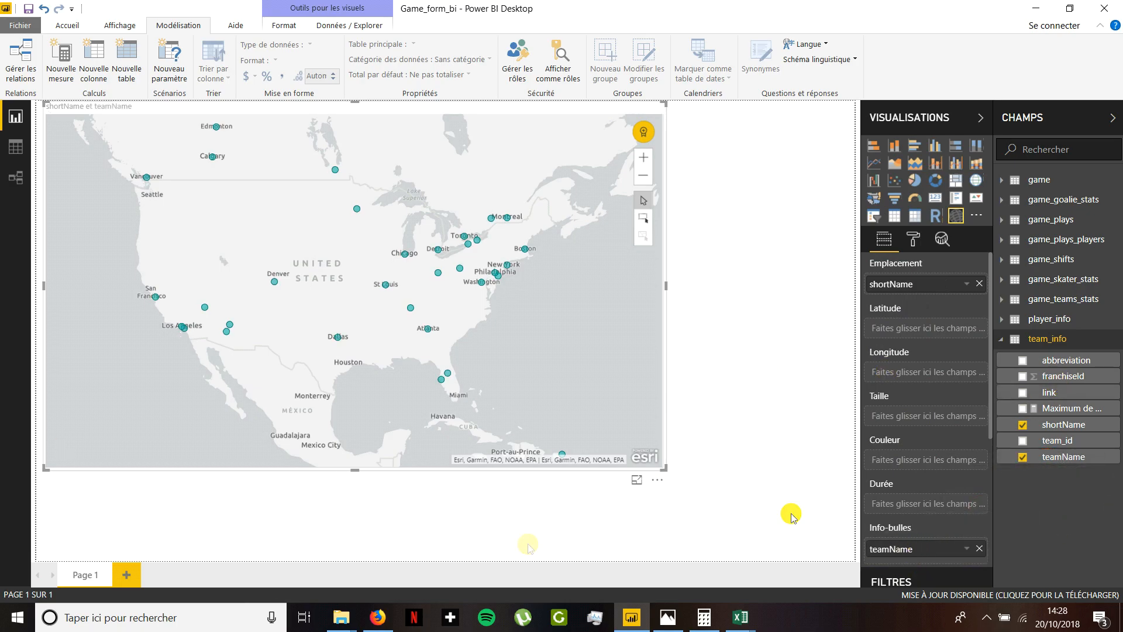
pyautogui.moveTo(275, 281)
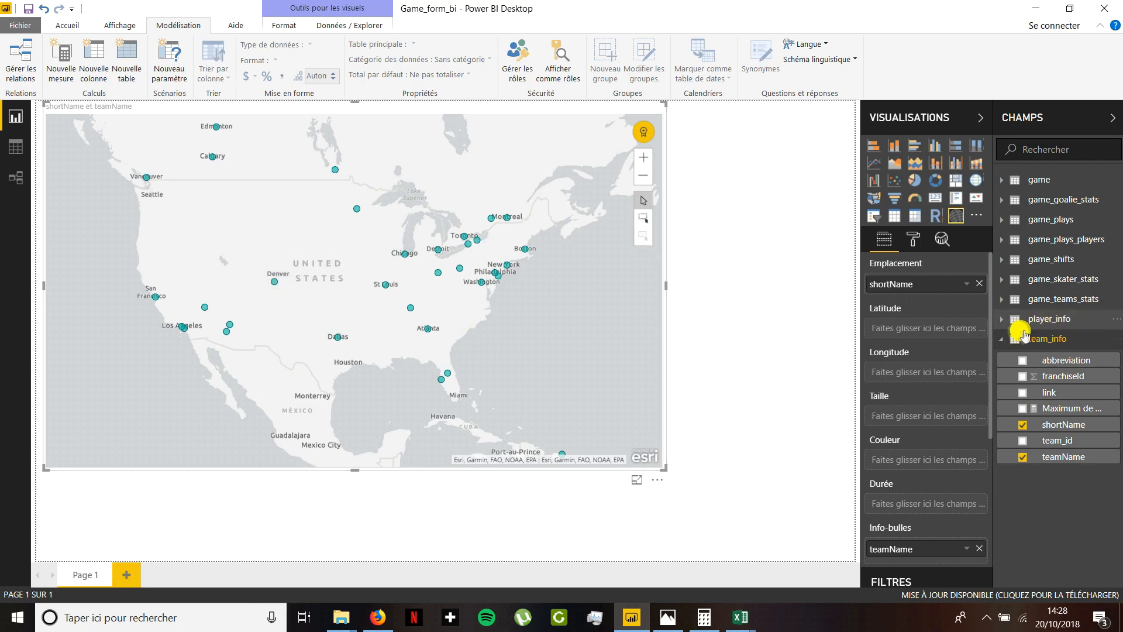
# - Size the map's points by the count of won and colour them by goals, both from game_teams_stats
pyautogui.click(1004, 340)
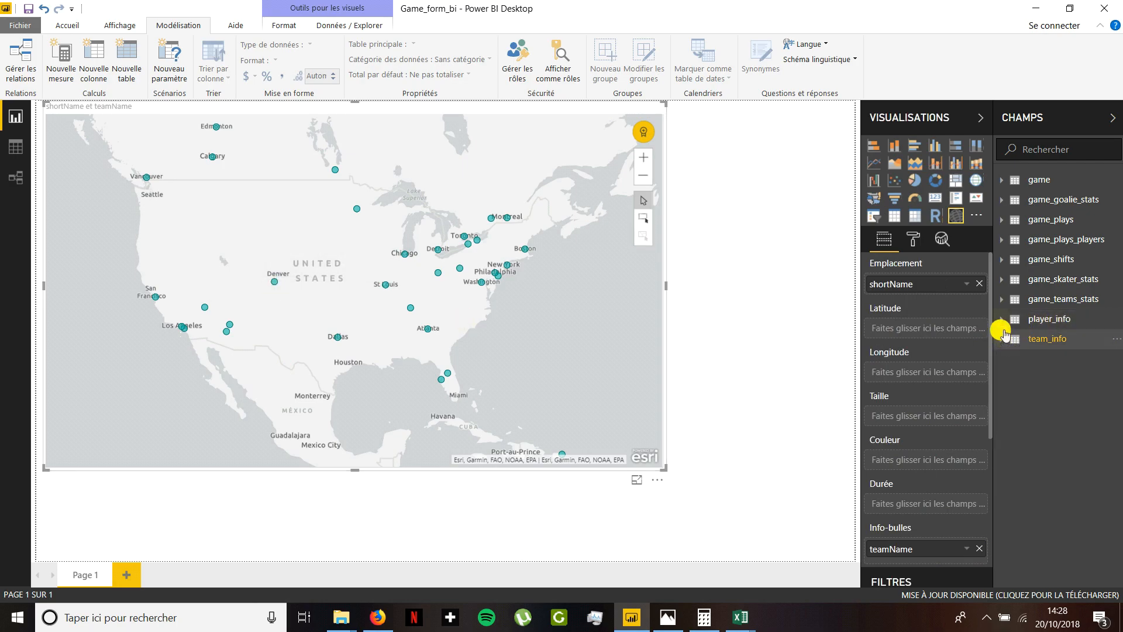
pyautogui.click(1003, 299)
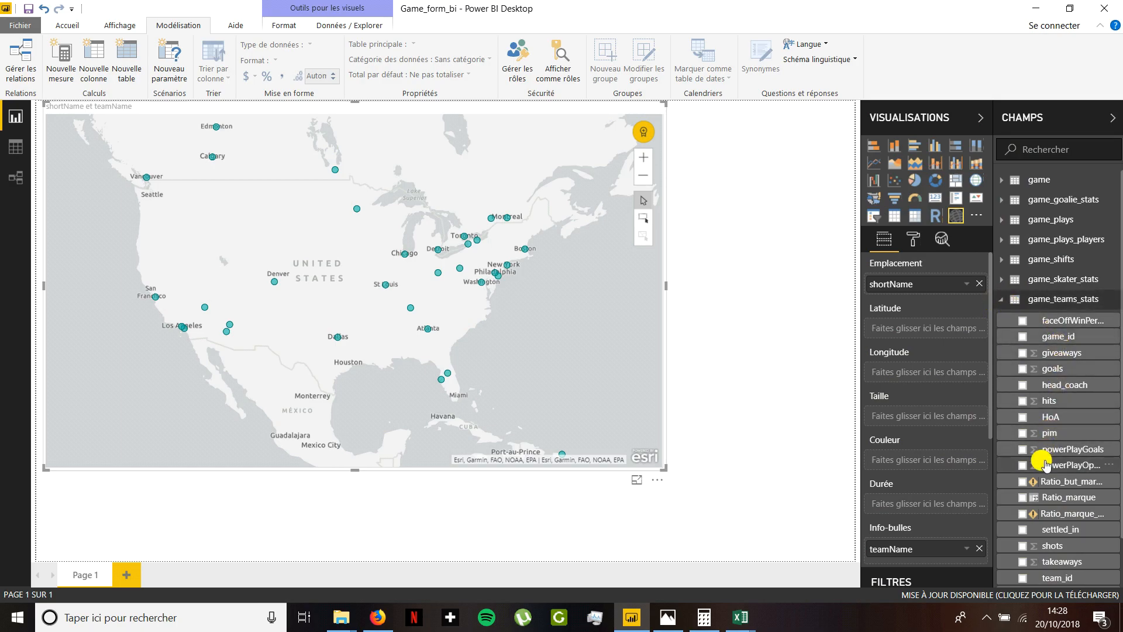
pyautogui.scroll(-2, 1044, 464)
pyautogui.moveTo(1048, 534); pyautogui.dragTo(919, 417)
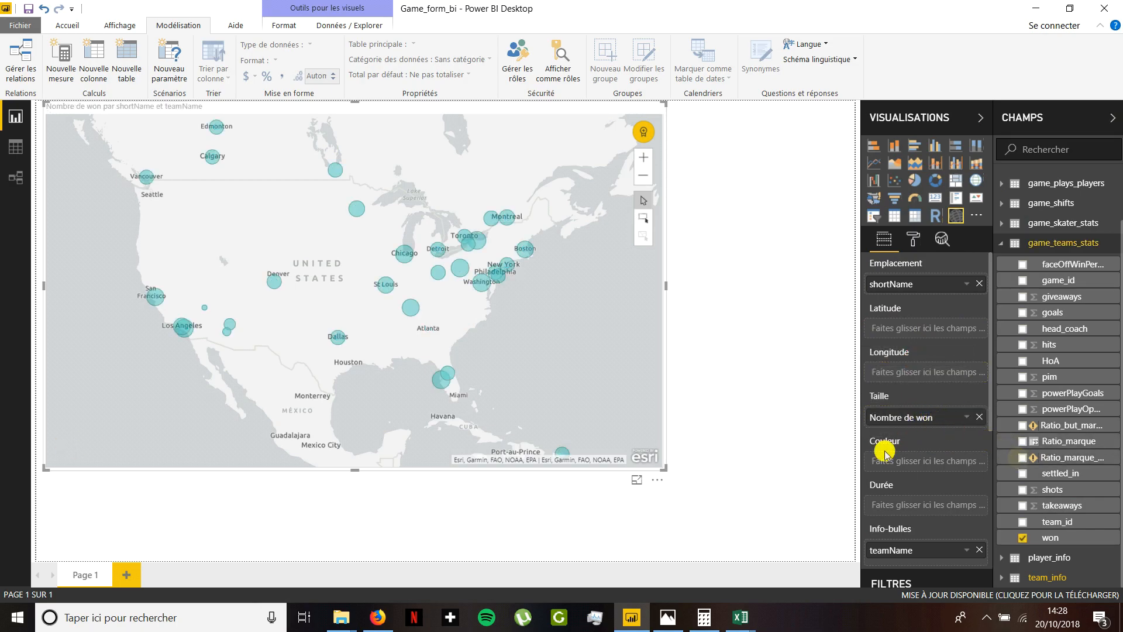
pyautogui.moveTo(415, 316)
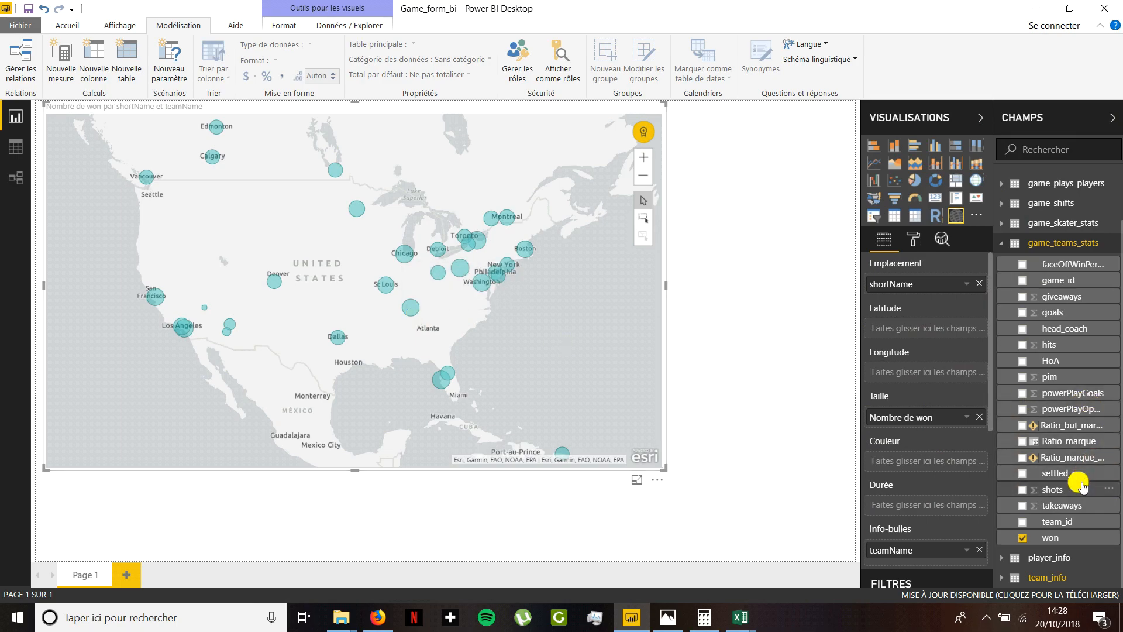
pyautogui.moveTo(1063, 315); pyautogui.dragTo(923, 459)
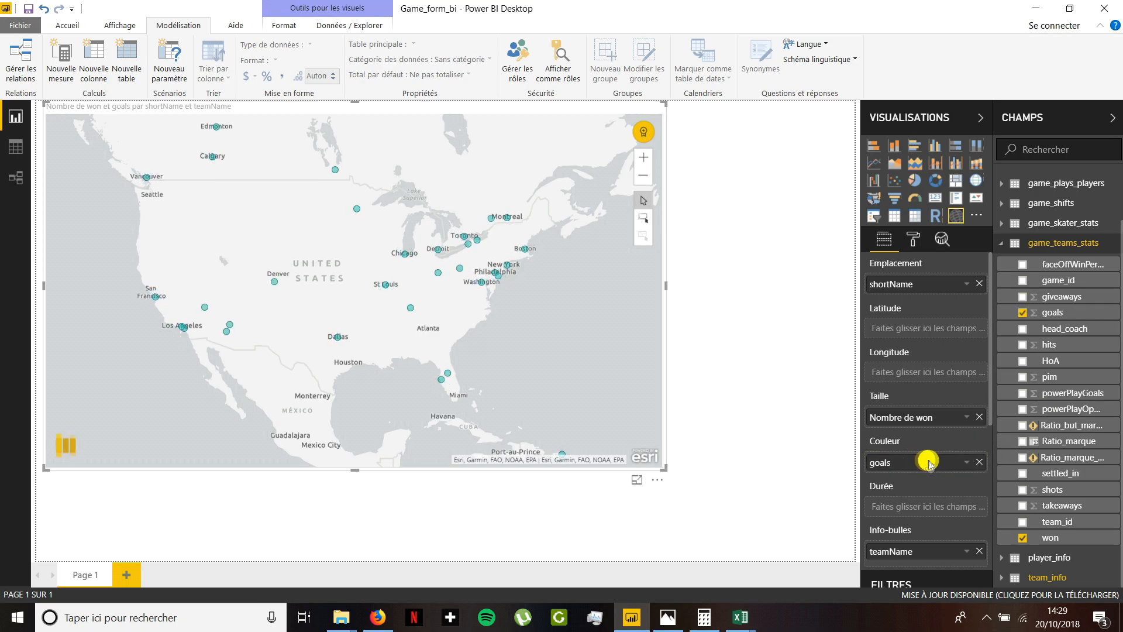
pyautogui.click(962, 465)
pyautogui.click(815, 394)
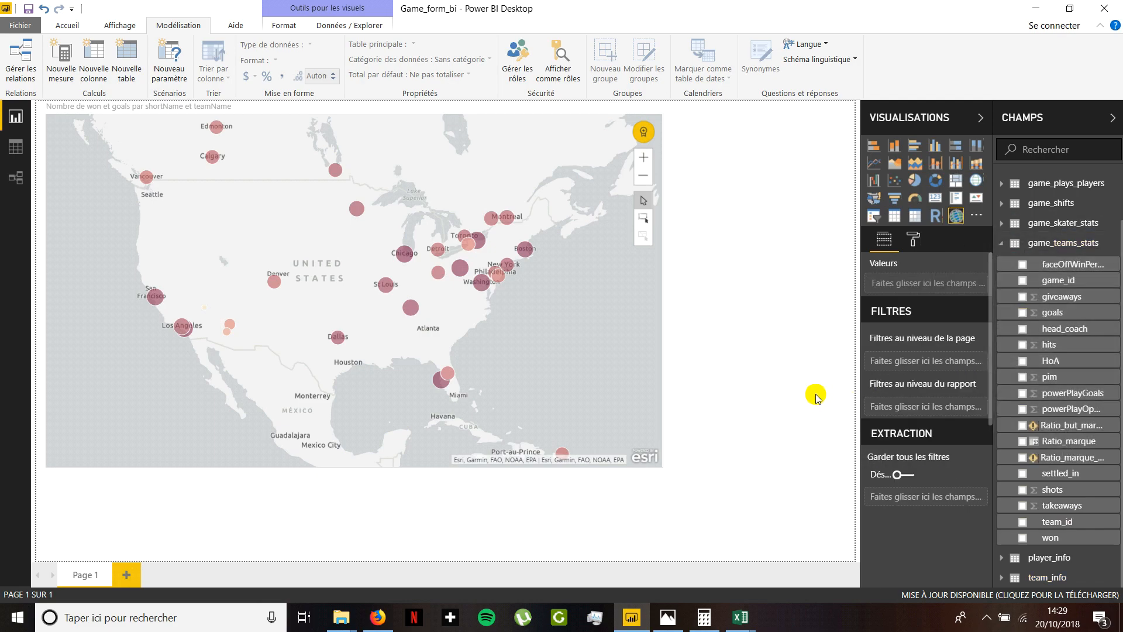
pyautogui.click(1005, 245)
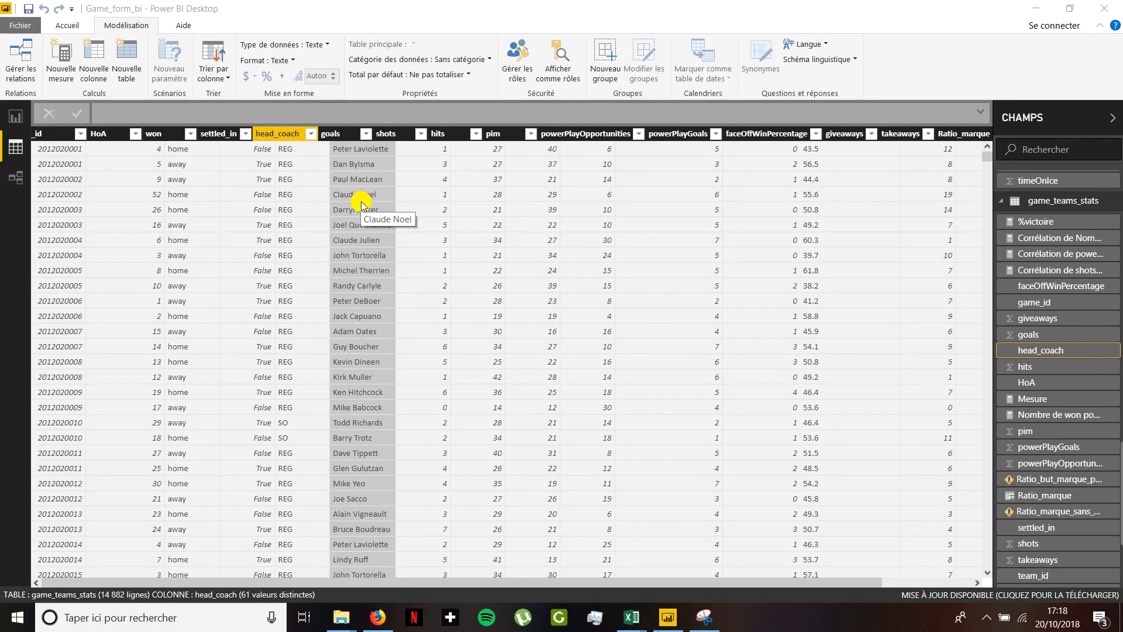
# - Change the data type of the won column in game_teams_stats to Texte
pyautogui.click(191, 133)
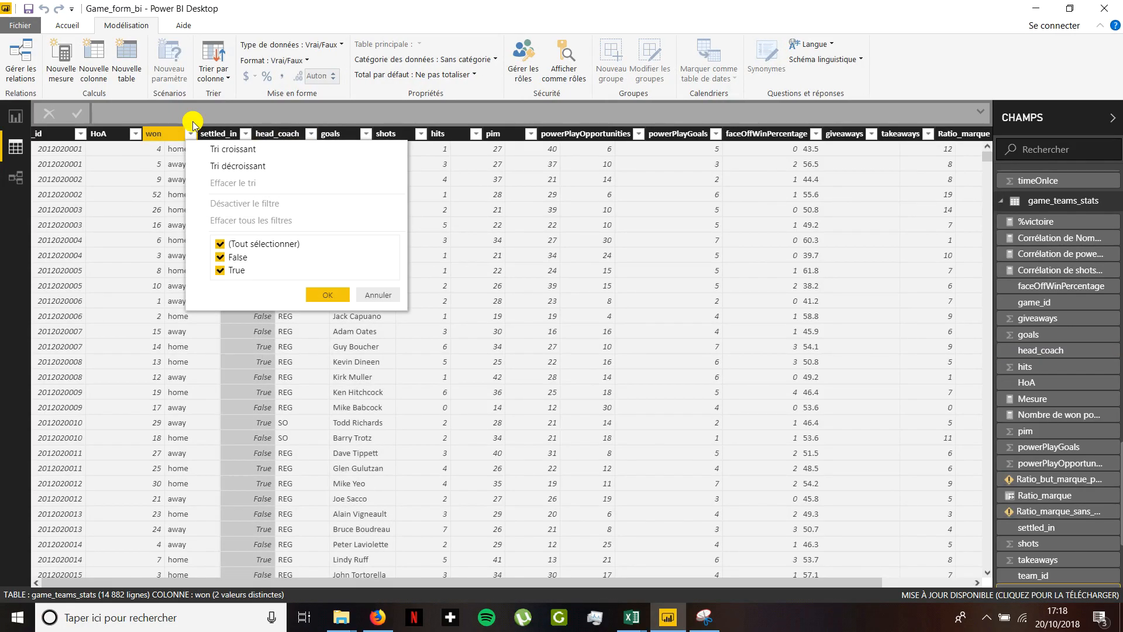
pyautogui.click(368, 294)
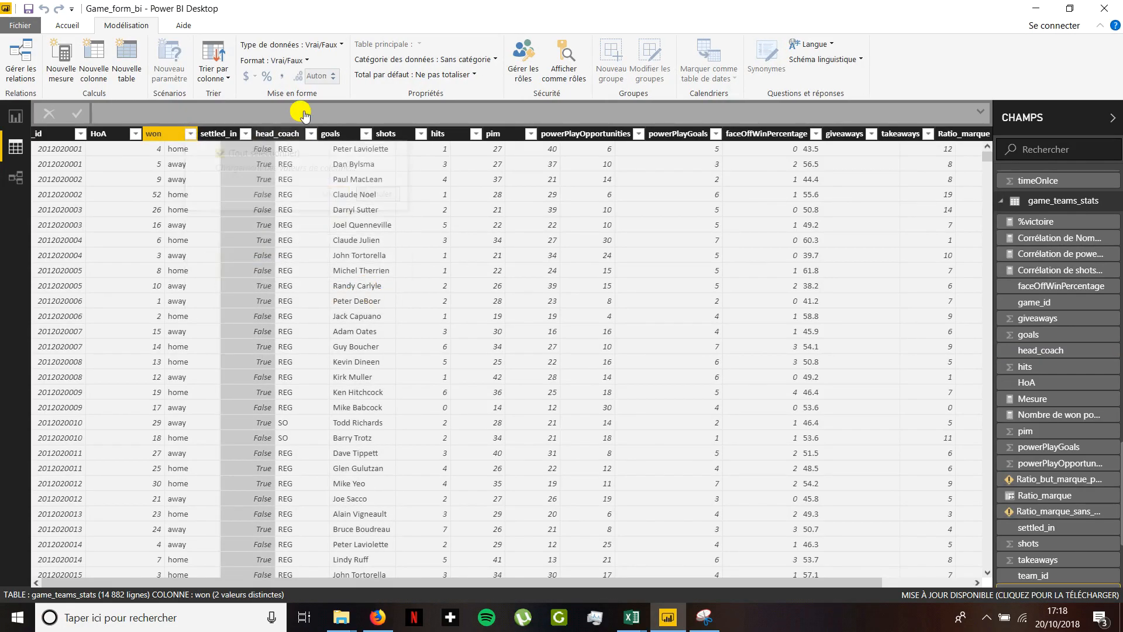
pyautogui.click(337, 47)
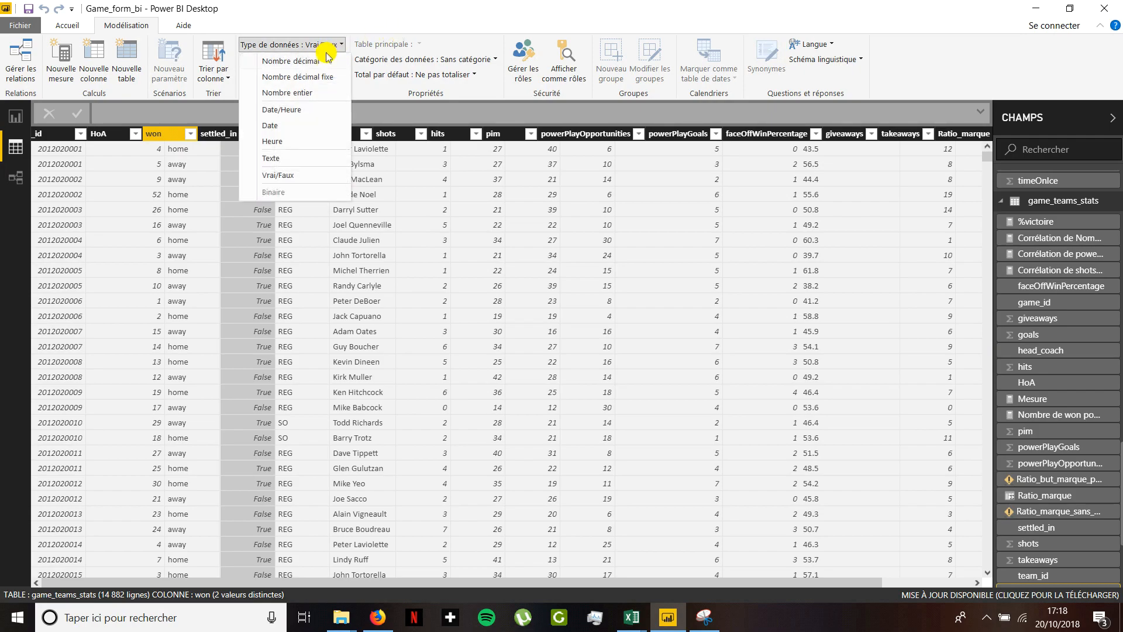
pyautogui.click(283, 159)
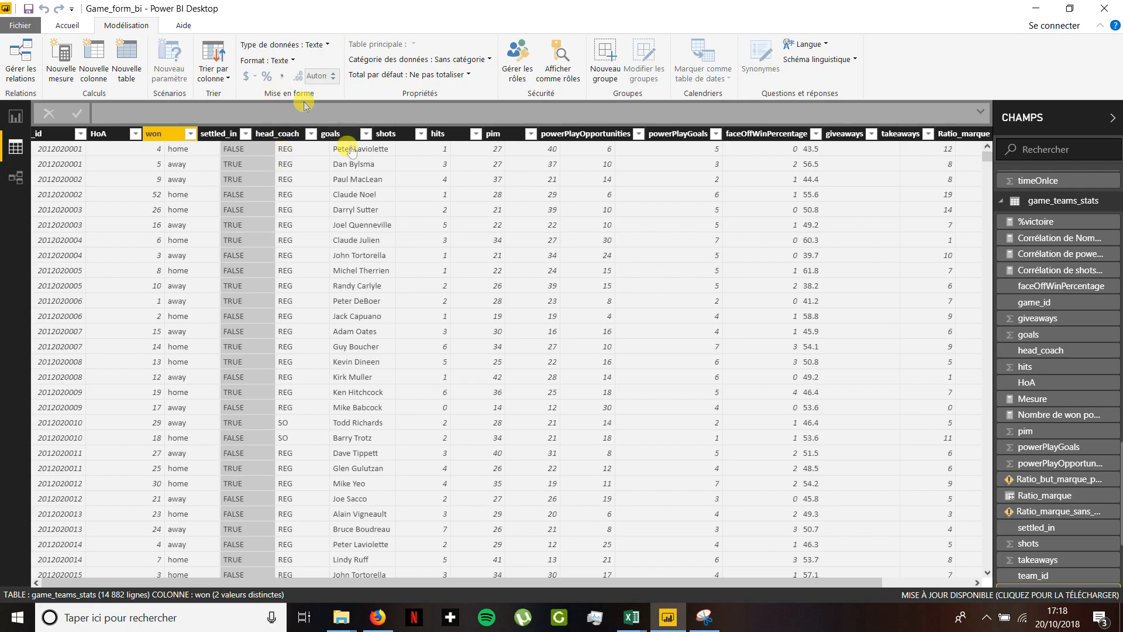
# - Create a Pourcentage_victoire measure in game_teams_stats dividing rows with won "TRUE" by all "TRUE" and "FALSE" rows, using team_id in CALCULATE
pyautogui.click(75, 69)
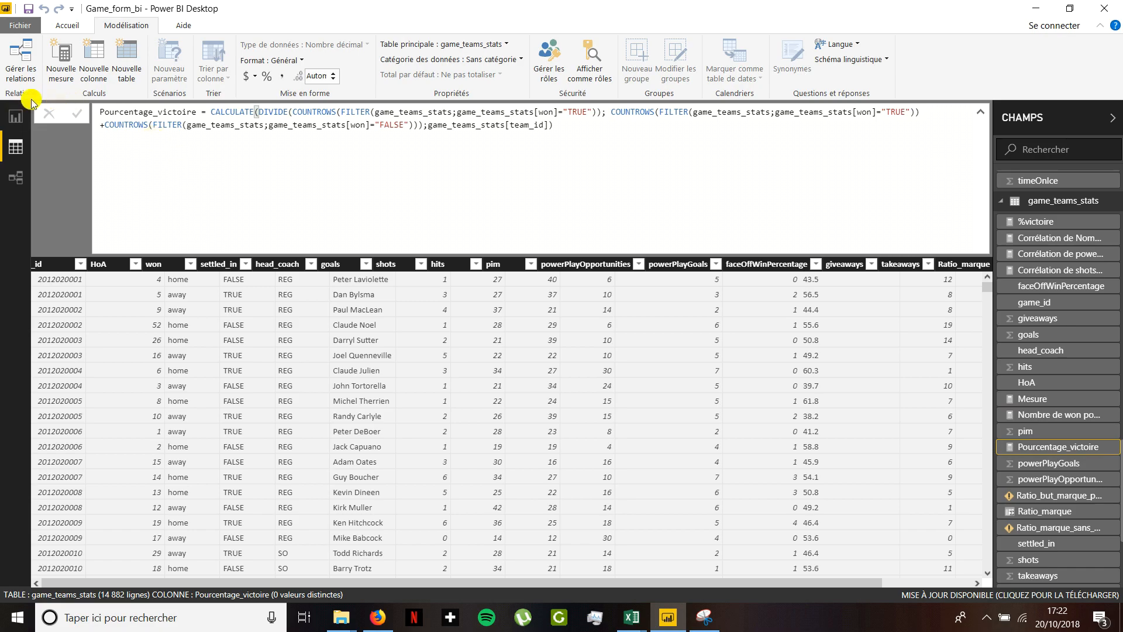
# - Insert a scatter chart on Page 1 of the report with Pourcentage_victoire on the Y axis
pyautogui.click(15, 118)
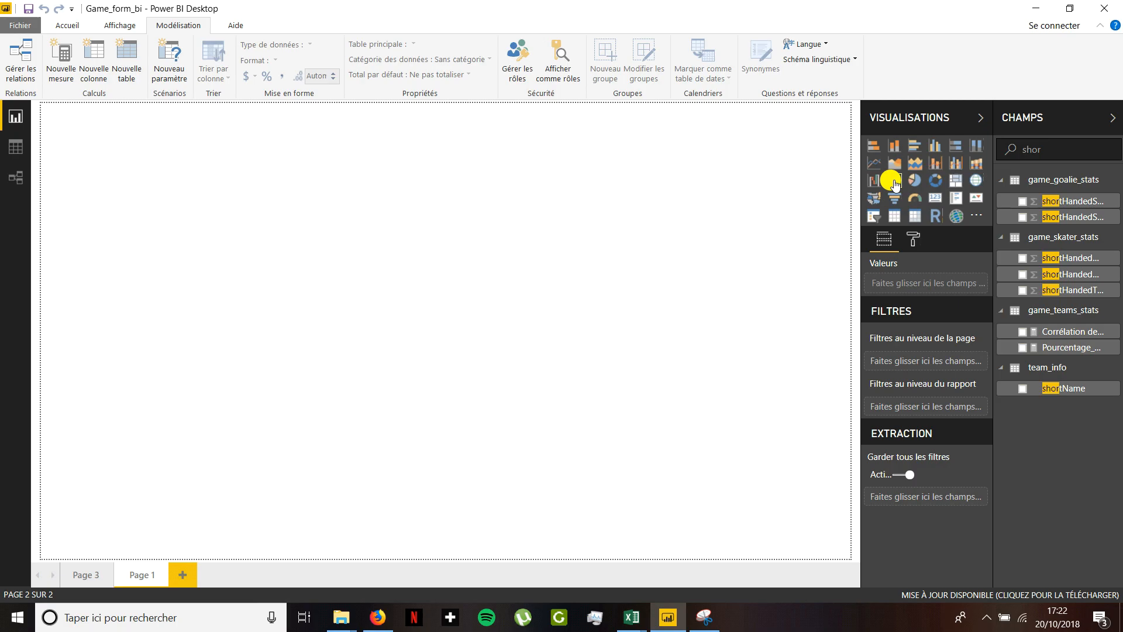
pyautogui.click(895, 182)
pyautogui.moveTo(1065, 150); pyautogui.dragTo(988, 151)
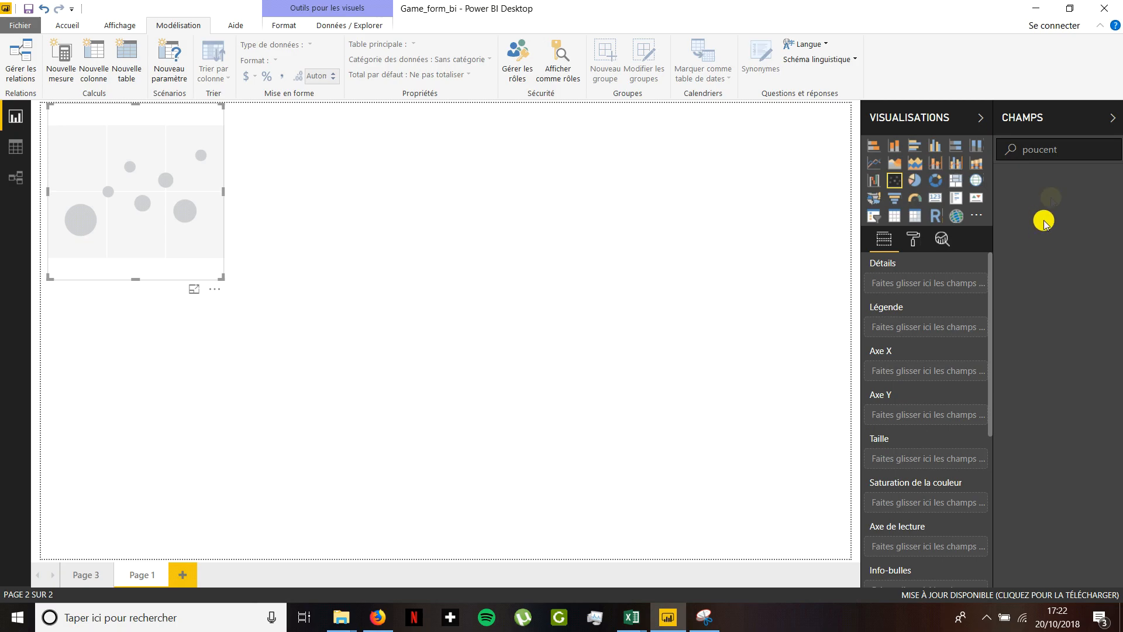
pyautogui.press('BackSpace')
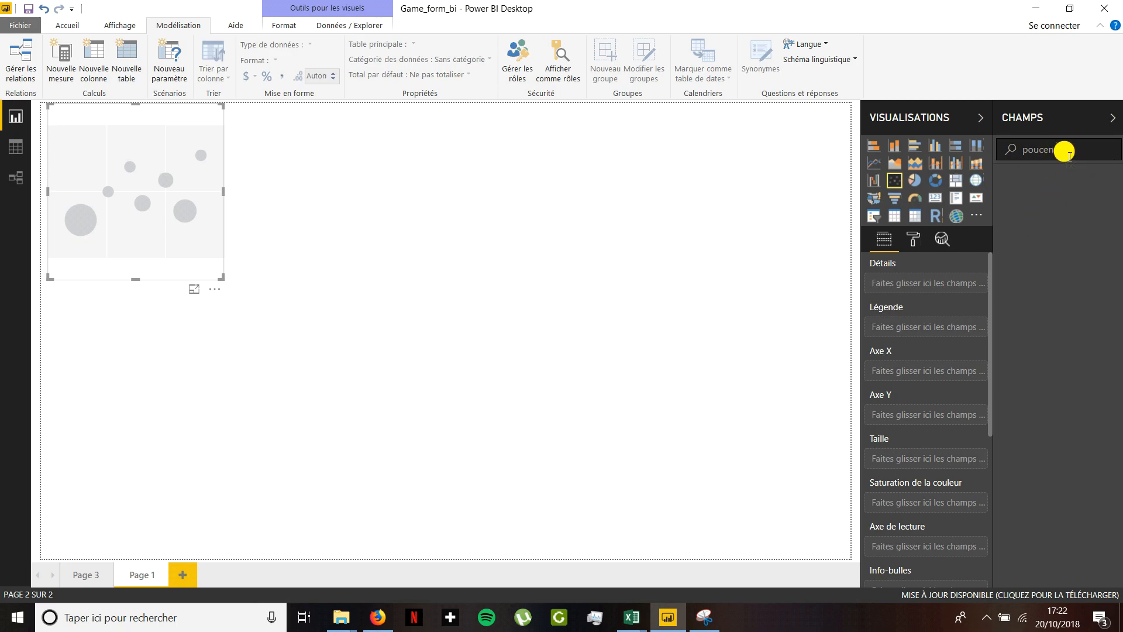
pyautogui.write('u')
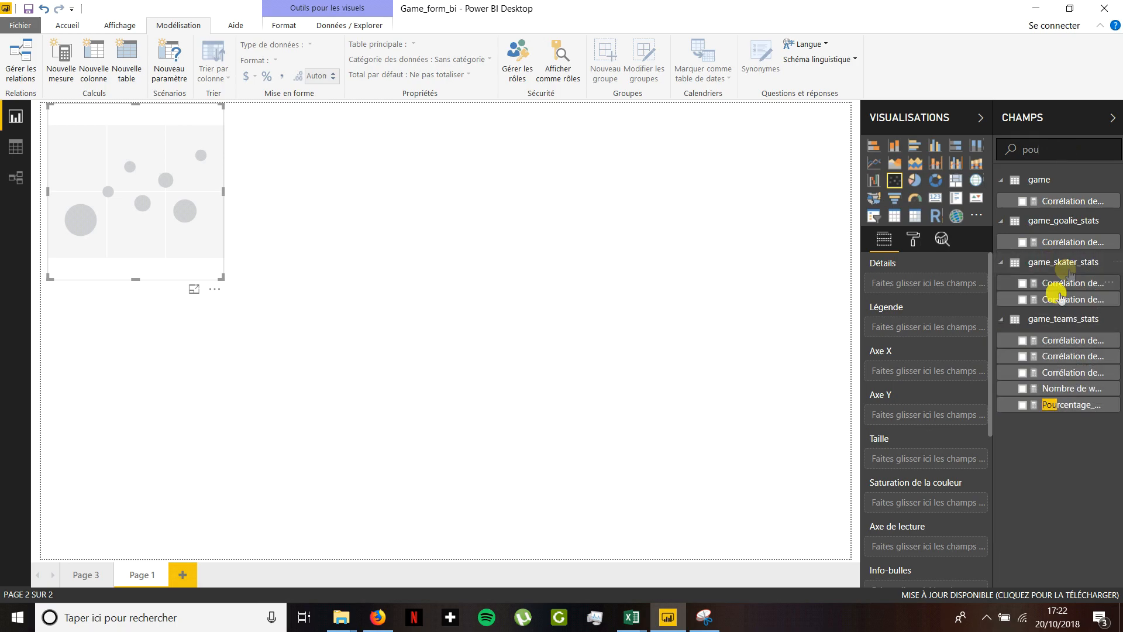
pyautogui.moveTo(1055, 404); pyautogui.dragTo(928, 421)
# - Put won from game_teams_stats on the scatter chart's X axis, summarised as its count (Nombre)
pyautogui.moveTo(1049, 538); pyautogui.dragTo(920, 375)
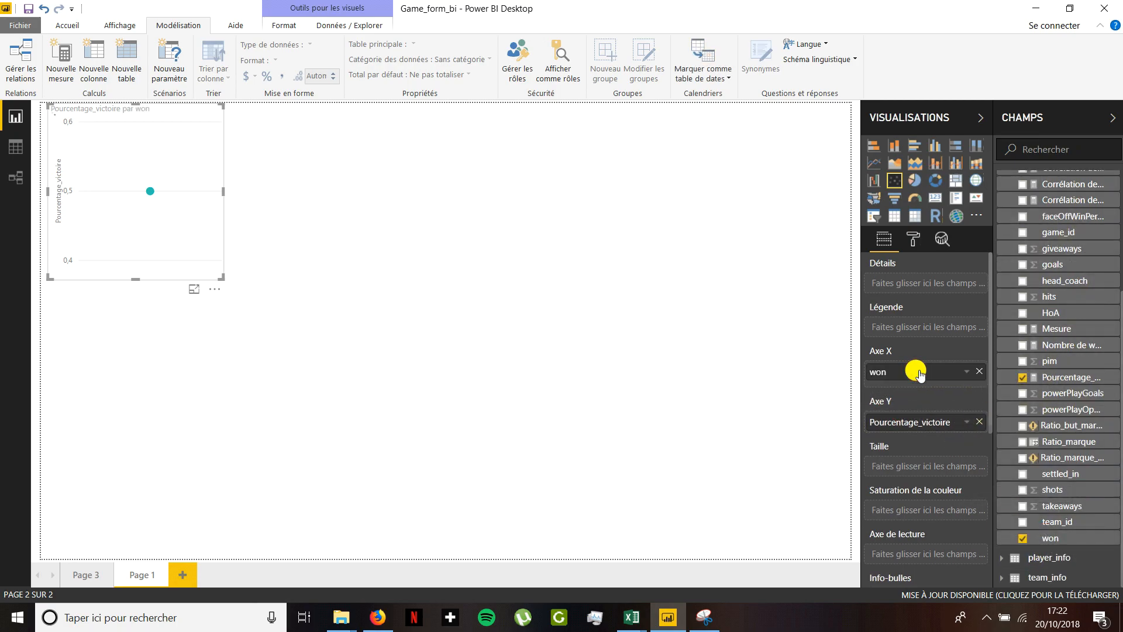
pyautogui.click(966, 372)
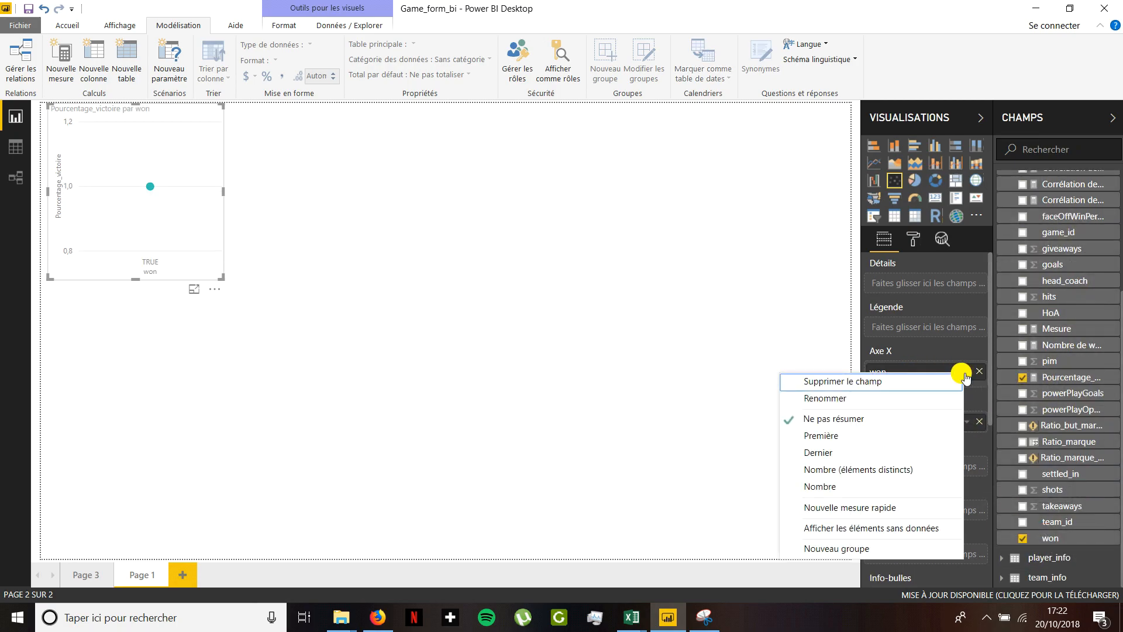
pyautogui.click(846, 486)
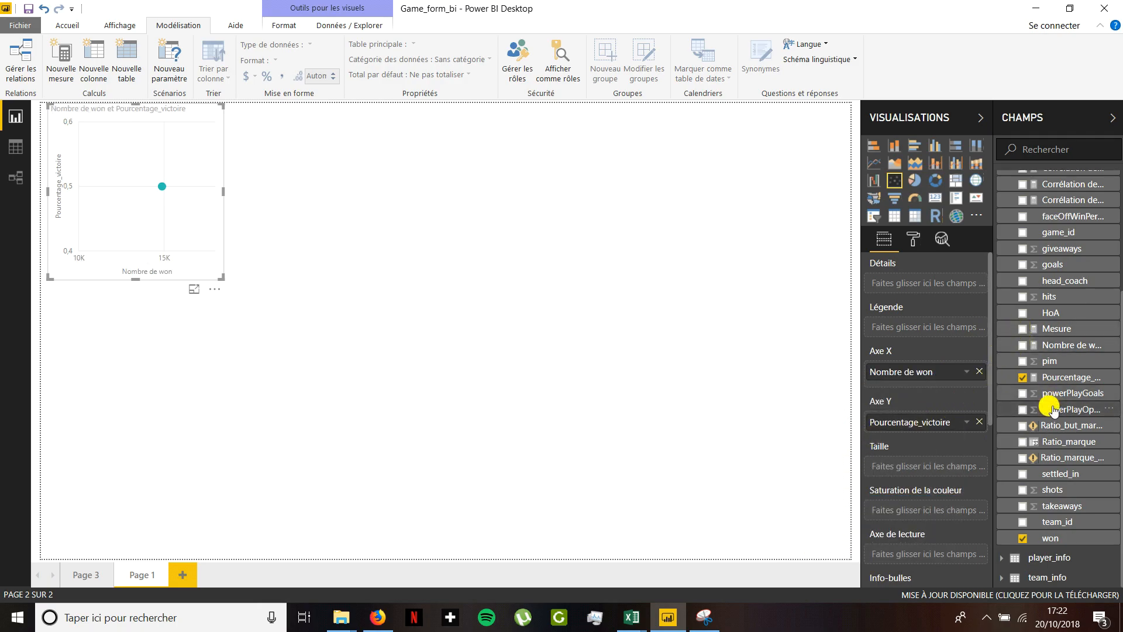
# - Detail the scatter chart's points by shortName from team_info and enlarge the chart
pyautogui.scroll(3, 1038, 398)
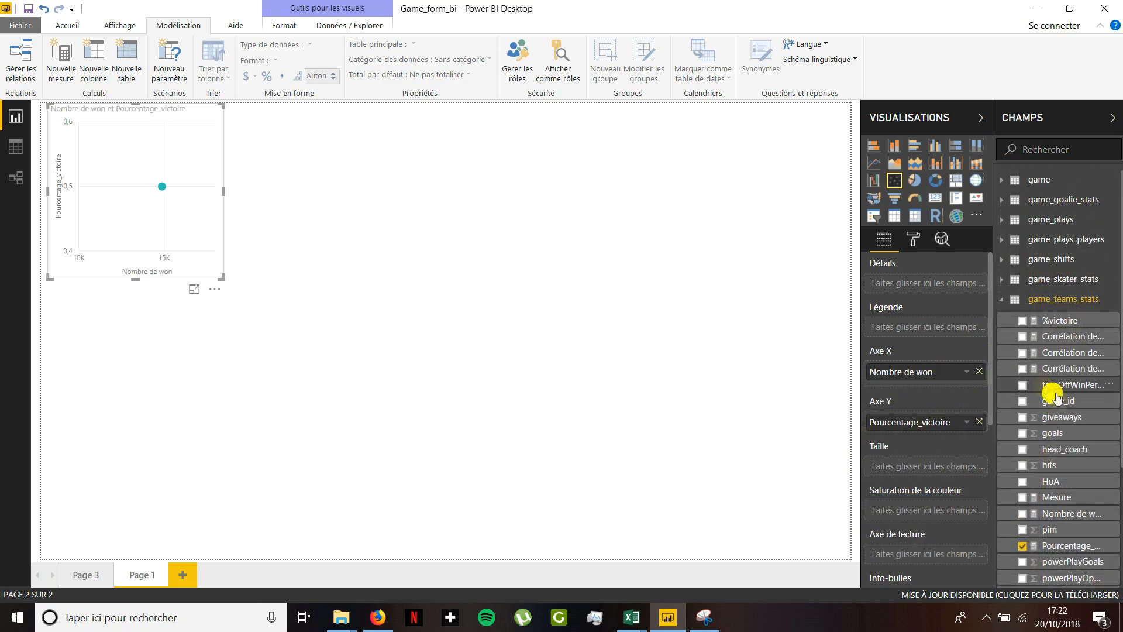
pyautogui.click(1003, 301)
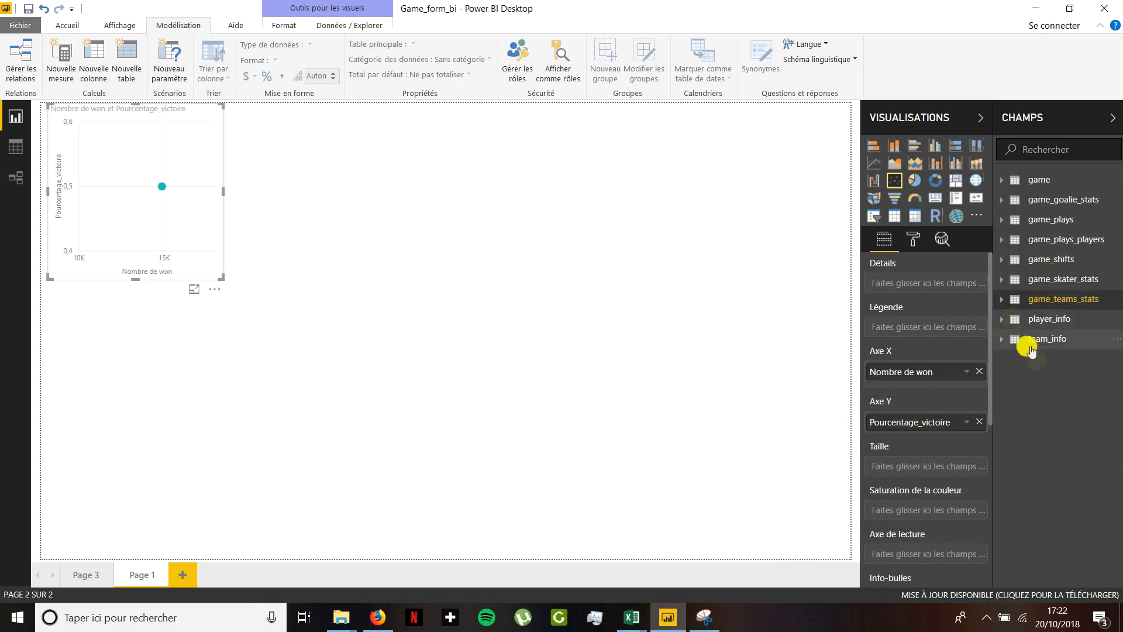
pyautogui.click(1003, 339)
pyautogui.moveTo(1059, 429); pyautogui.dragTo(942, 286)
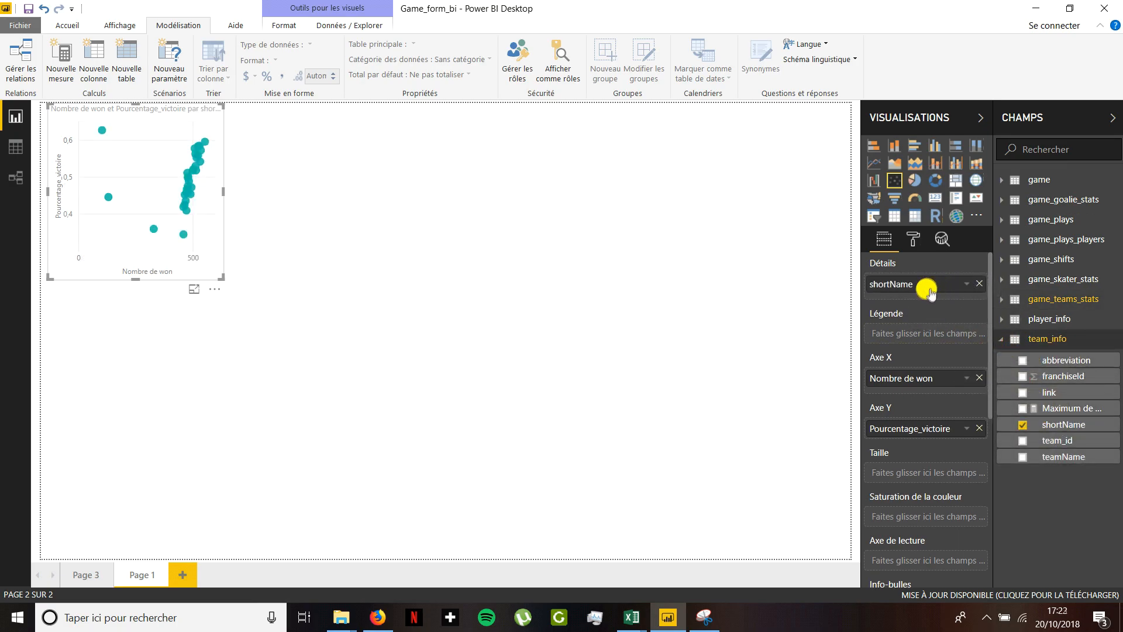
pyautogui.moveTo(223, 275); pyautogui.dragTo(563, 443)
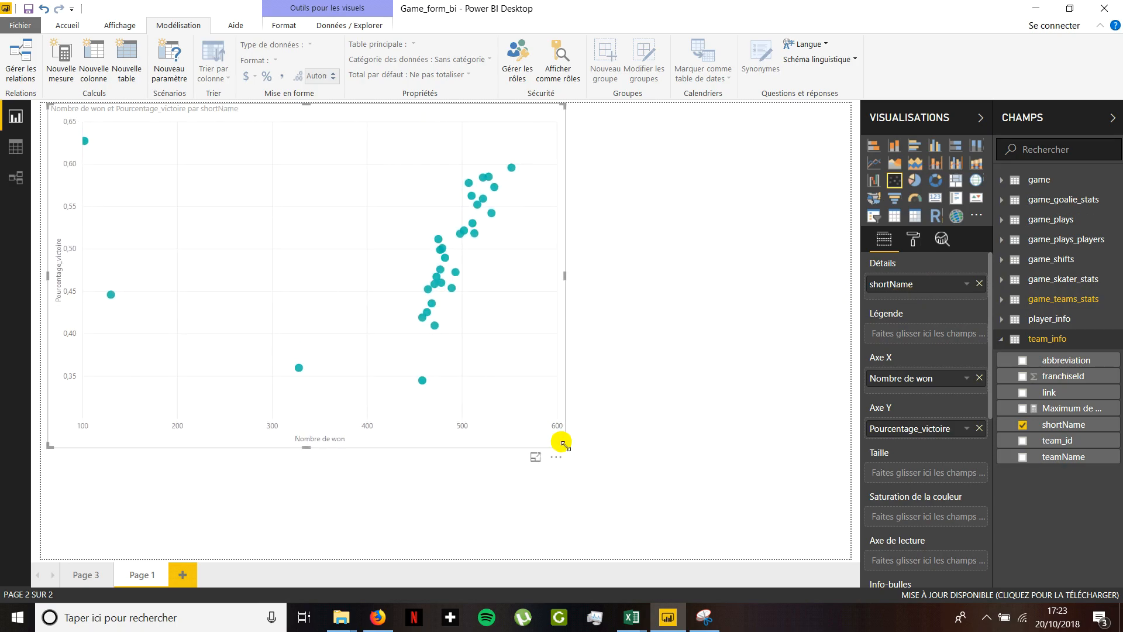
# - Set the scatter chart's colour saturation to Pourcentage_victoire and inspect the point with the highest win percentage
pyautogui.click(1064, 298)
pyautogui.moveTo(1062, 545); pyautogui.dragTo(934, 520)
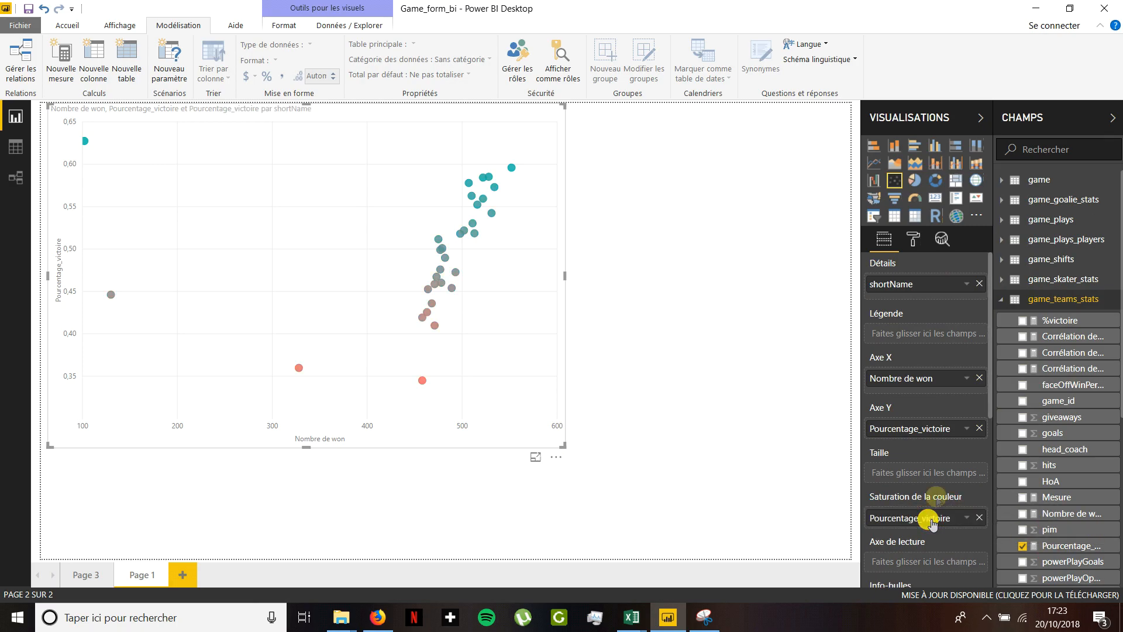
pyautogui.click(1004, 300)
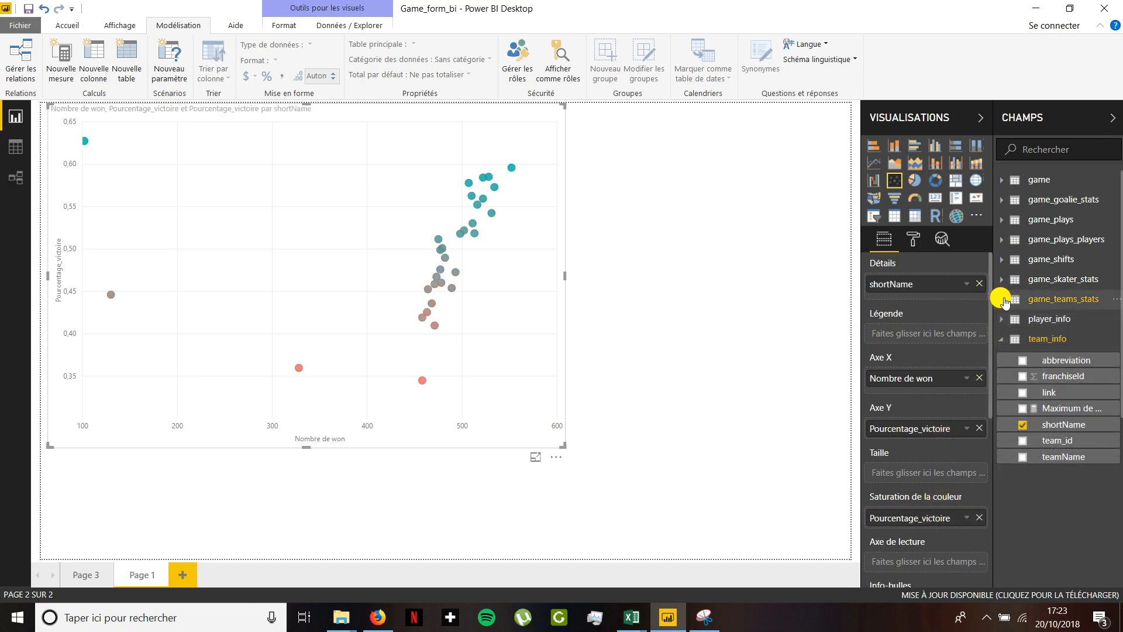
pyautogui.moveTo(86, 143)
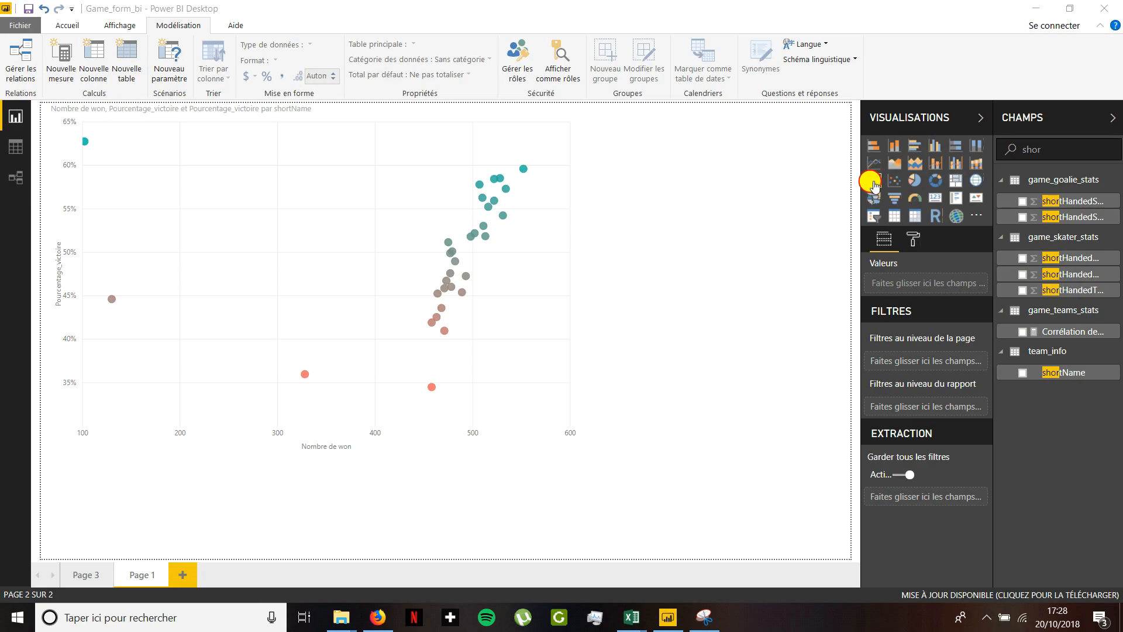
# - Insert an enlarged waterfall chart below the scatter chart, with date_time from game as category, keeping only the Année level
pyautogui.click(873, 181)
pyautogui.moveTo(578, 432); pyautogui.dragTo(651, 527)
pyautogui.doubleClick(1056, 148)
pyautogui.write('date')
pyautogui.moveTo(1052, 202); pyautogui.dragTo(923, 283)
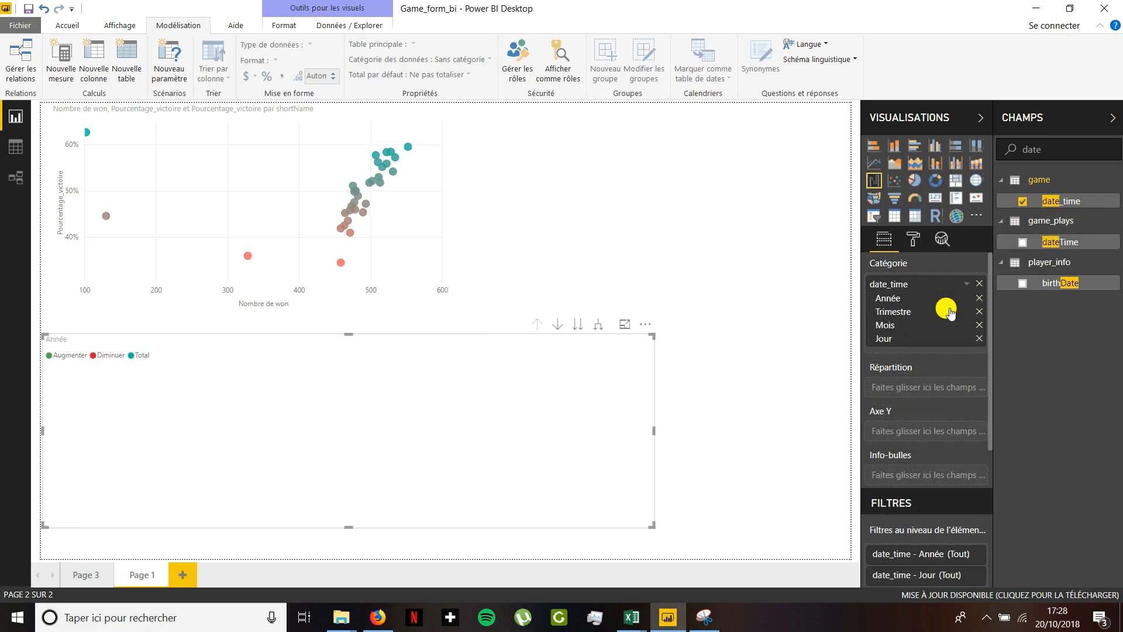
# - Break the waterfall chart down by shortName from team_info and put Pourcentage_victoire on its Y axis
pyautogui.doubleClick(1014, 150)
pyautogui.write('short')
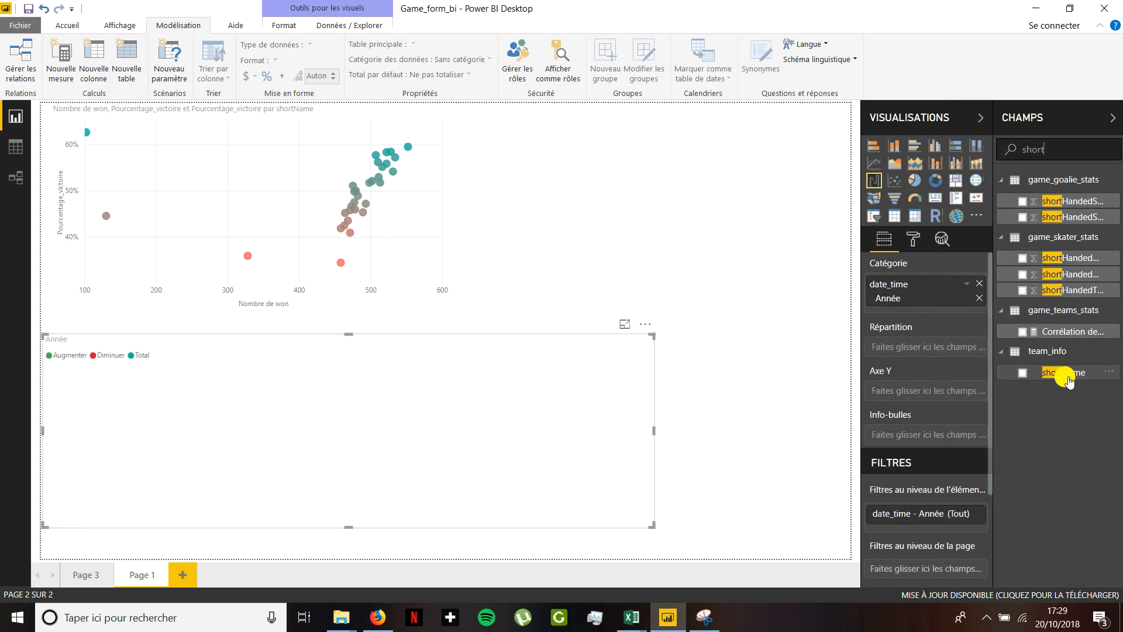
pyautogui.moveTo(1062, 374); pyautogui.dragTo(938, 349)
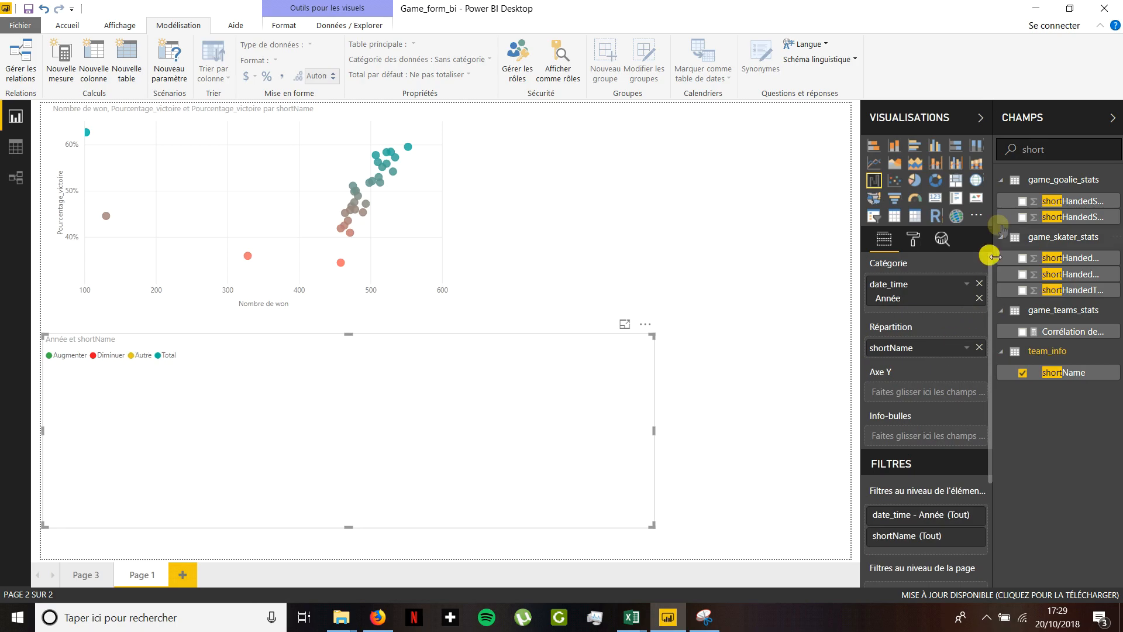
pyautogui.doubleClick(1034, 150)
pyautogui.write('pourc')
pyautogui.moveTo(1062, 201); pyautogui.dragTo(924, 400)
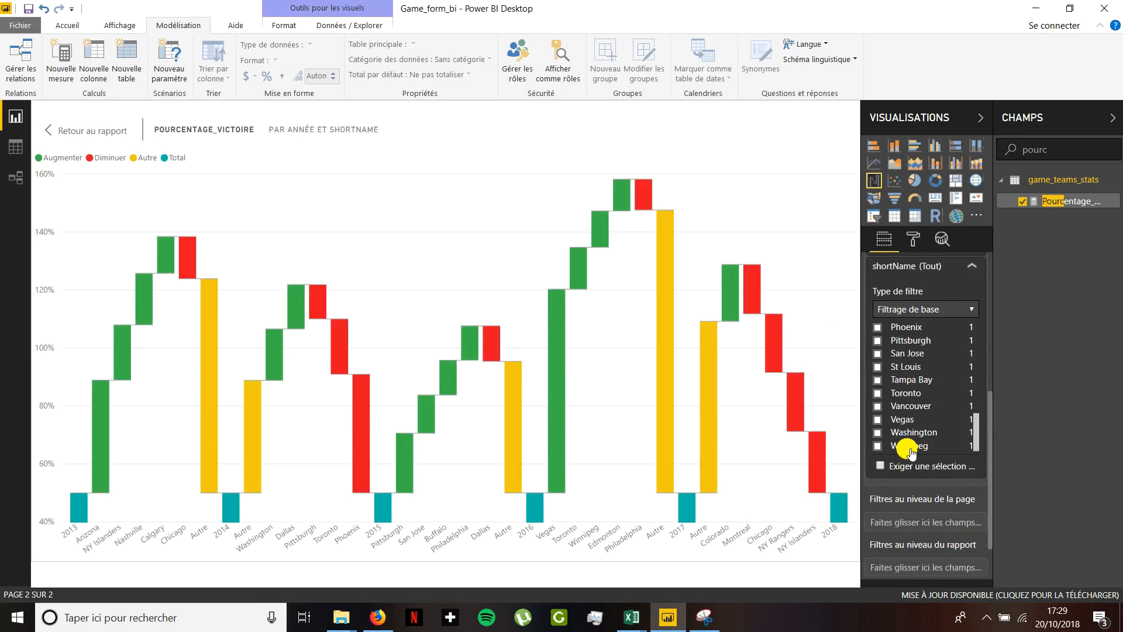
# - Filter the waterfall chart by shortName to show only Winnipeg, viewing it in focus mode
pyautogui.click(908, 447)
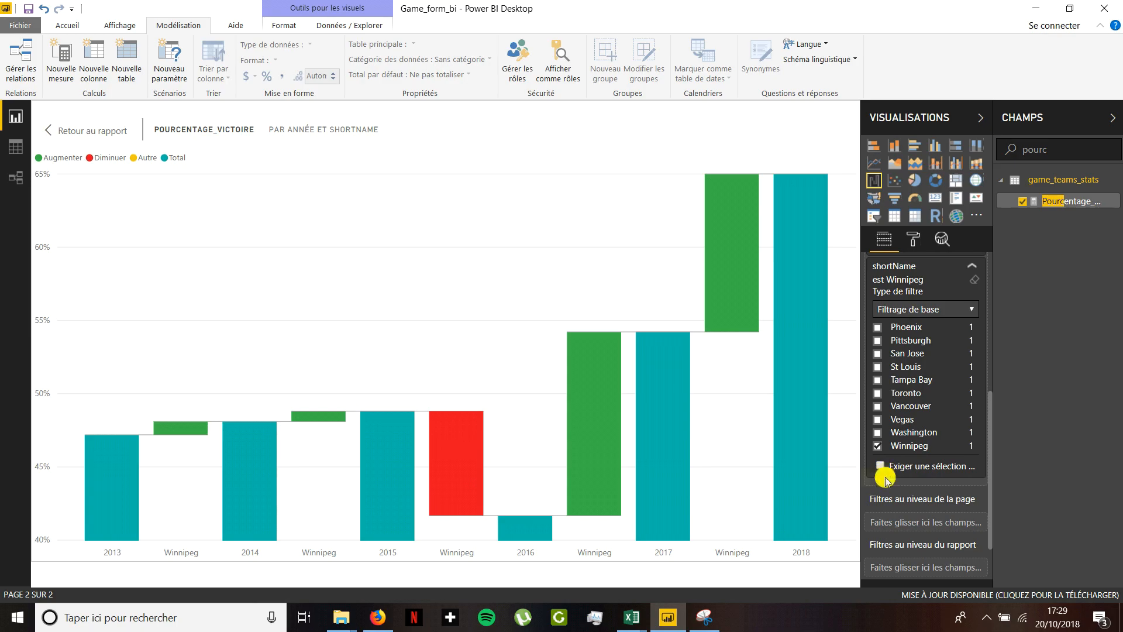
pyautogui.moveTo(465, 472)
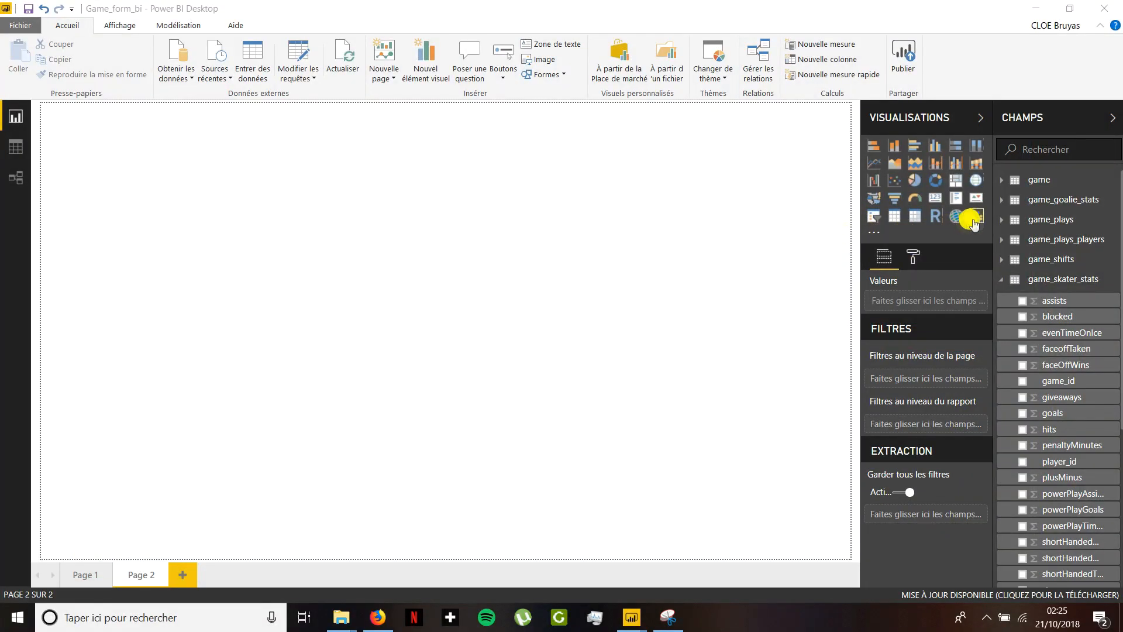
# - Insert the custom clustering visual on Page 2, enlarge it, and use goals and blocked from game_skater_stats as values
pyautogui.click(975, 217)
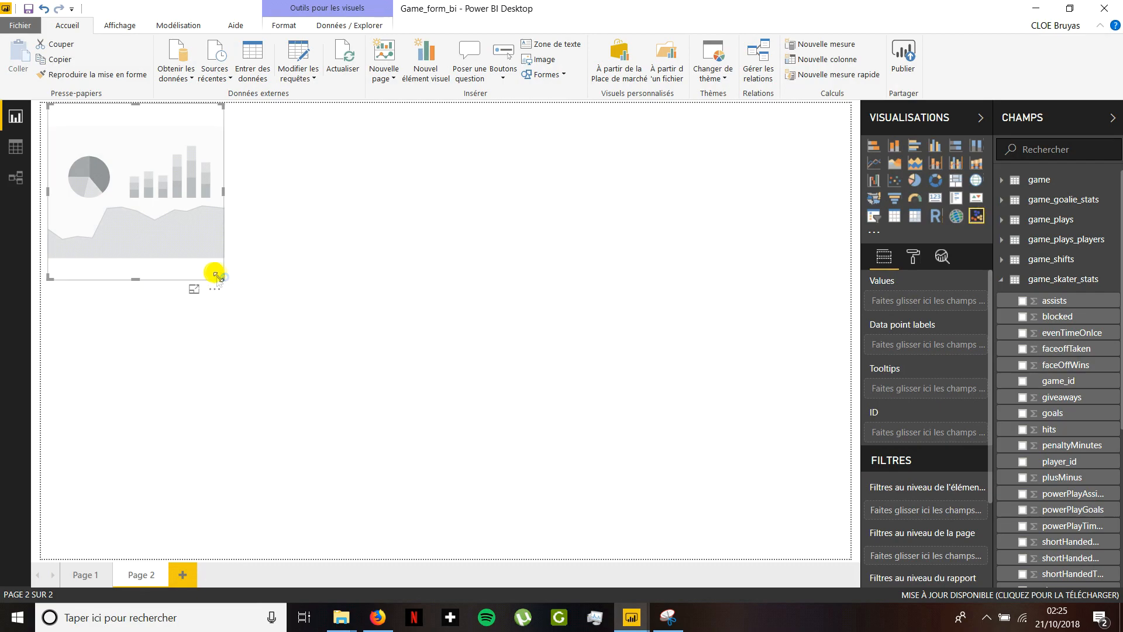
pyautogui.moveTo(223, 278); pyautogui.dragTo(502, 419)
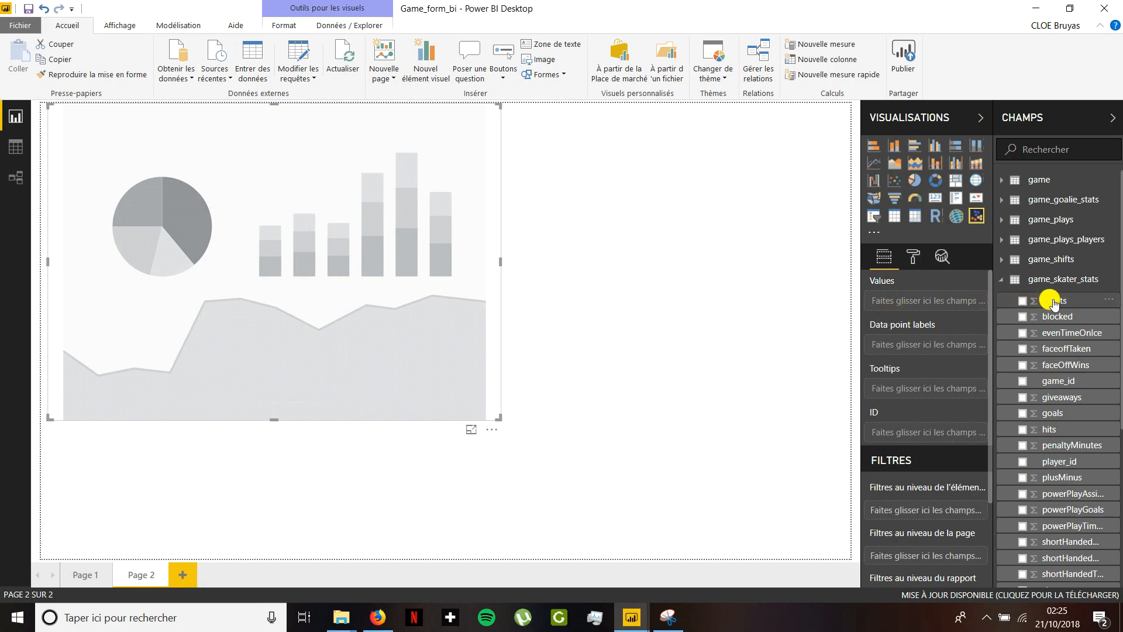
pyautogui.moveTo(1053, 307); pyautogui.dragTo(936, 302)
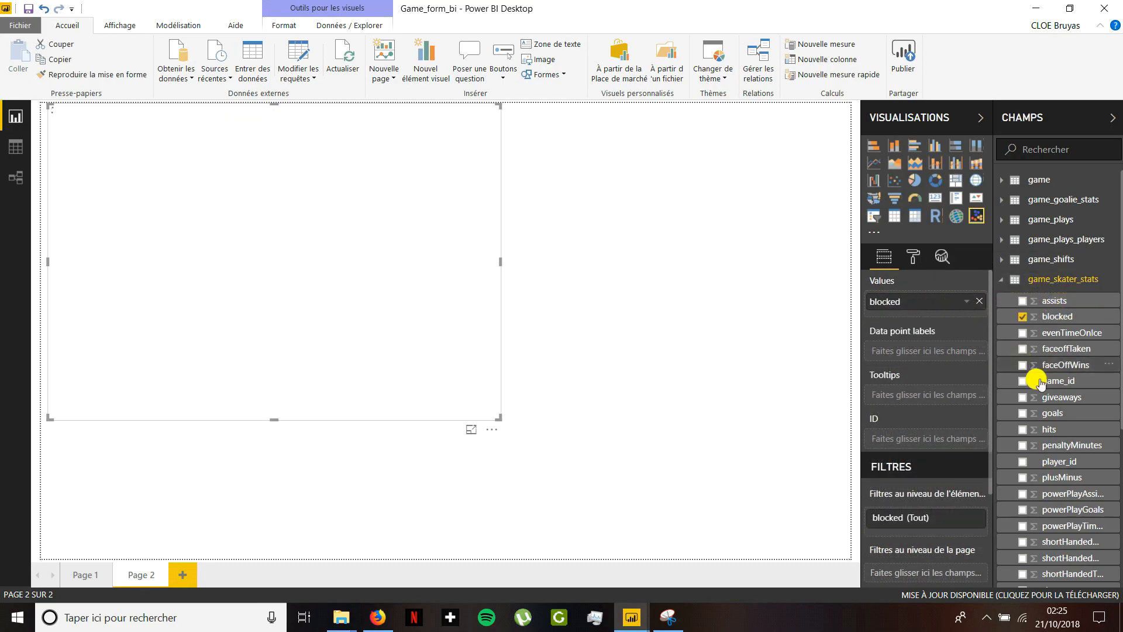
pyautogui.moveTo(1066, 414); pyautogui.dragTo(936, 297)
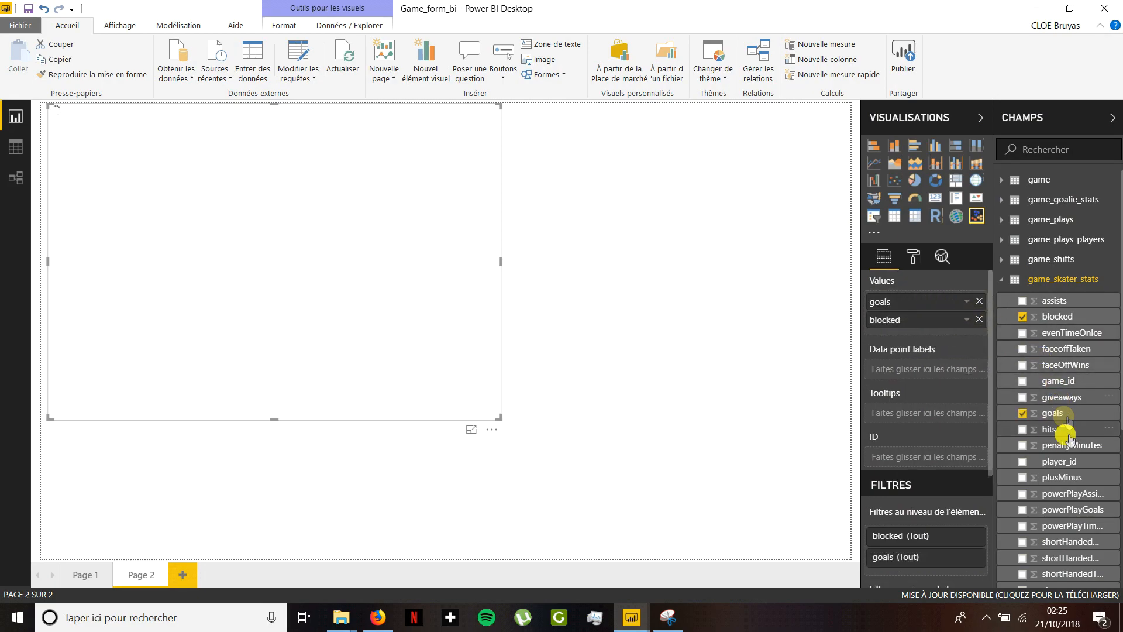
# - Set the clustering visual's ID to player_id, its data point labels to lastName and its tooltips to primaryPosition
pyautogui.scroll(-4, 1030, 310)
pyautogui.moveTo(1058, 245); pyautogui.dragTo(938, 457)
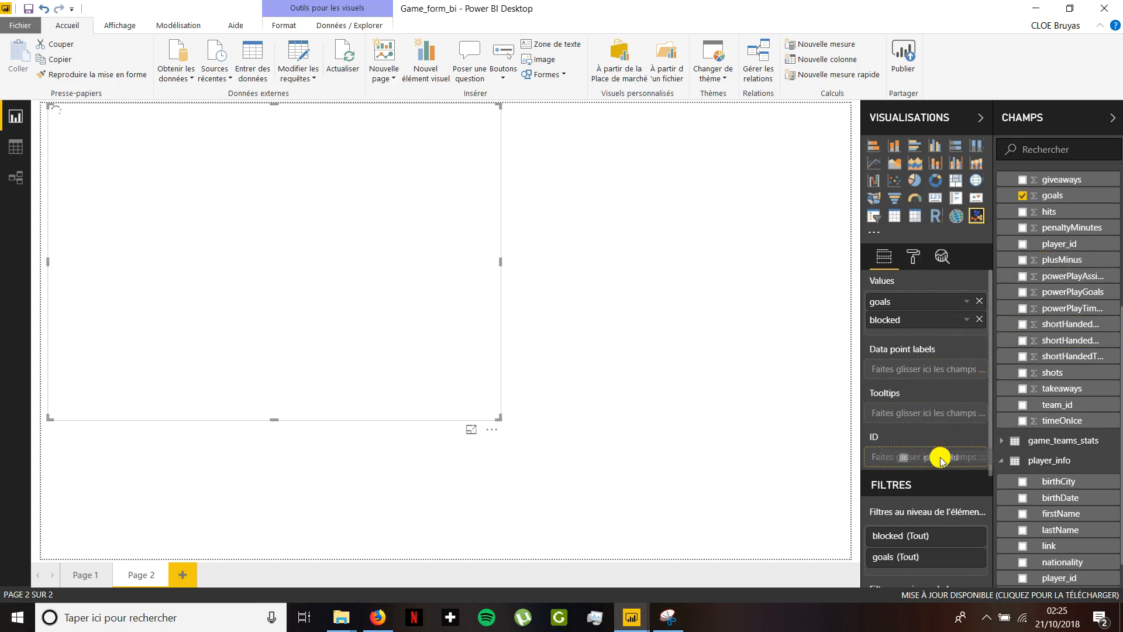
pyautogui.moveTo(1060, 388); pyautogui.dragTo(906, 364)
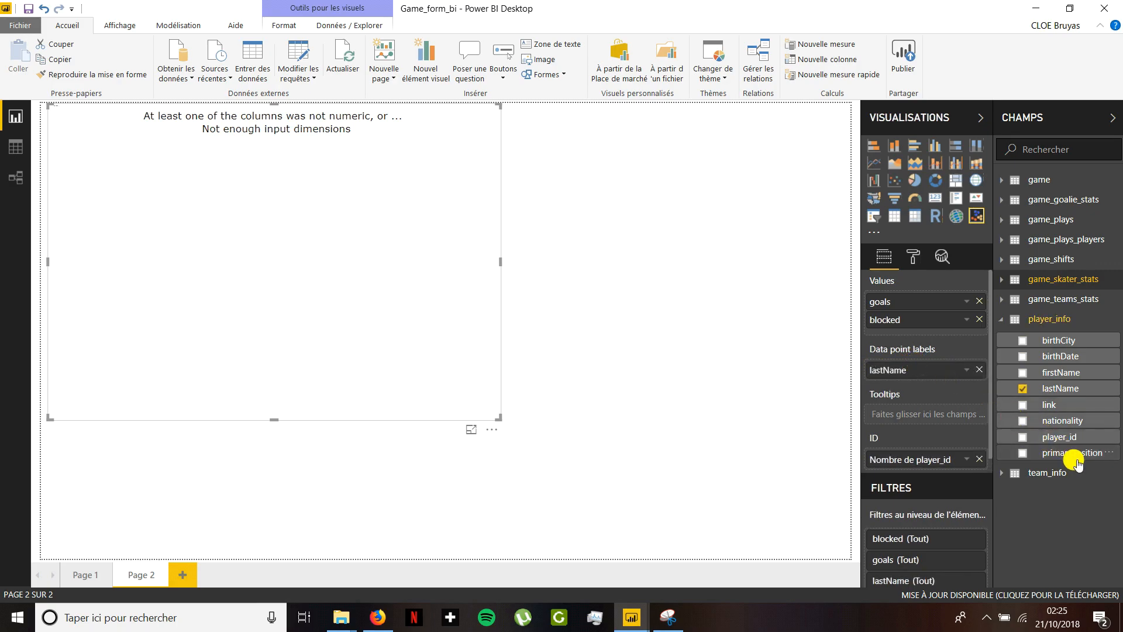
pyautogui.moveTo(1079, 454); pyautogui.dragTo(957, 419)
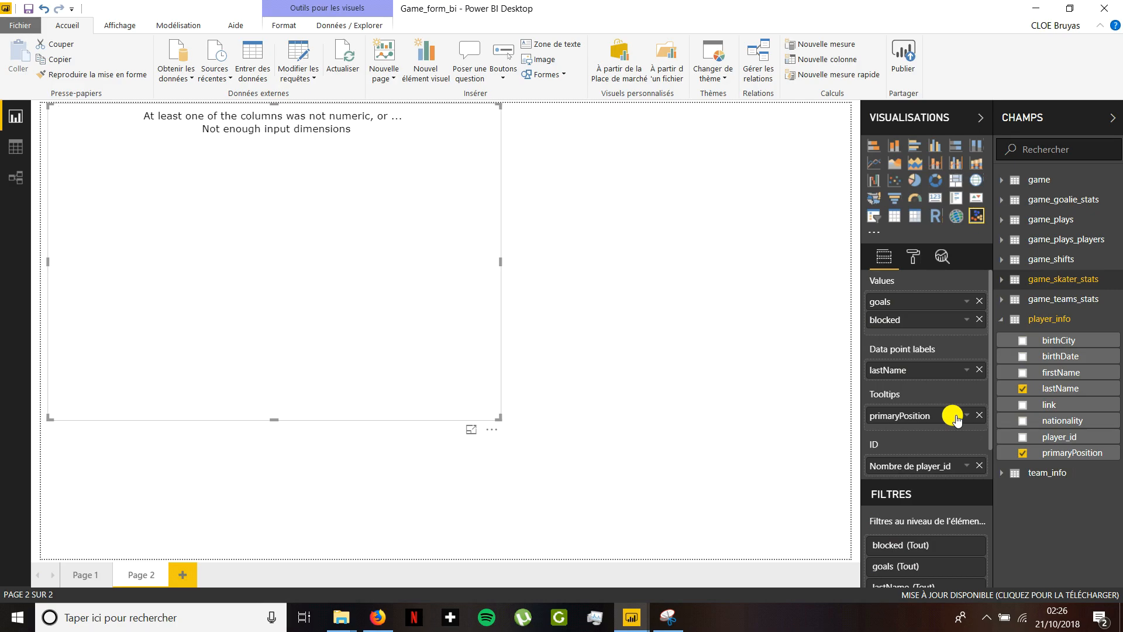
pyautogui.click(742, 356)
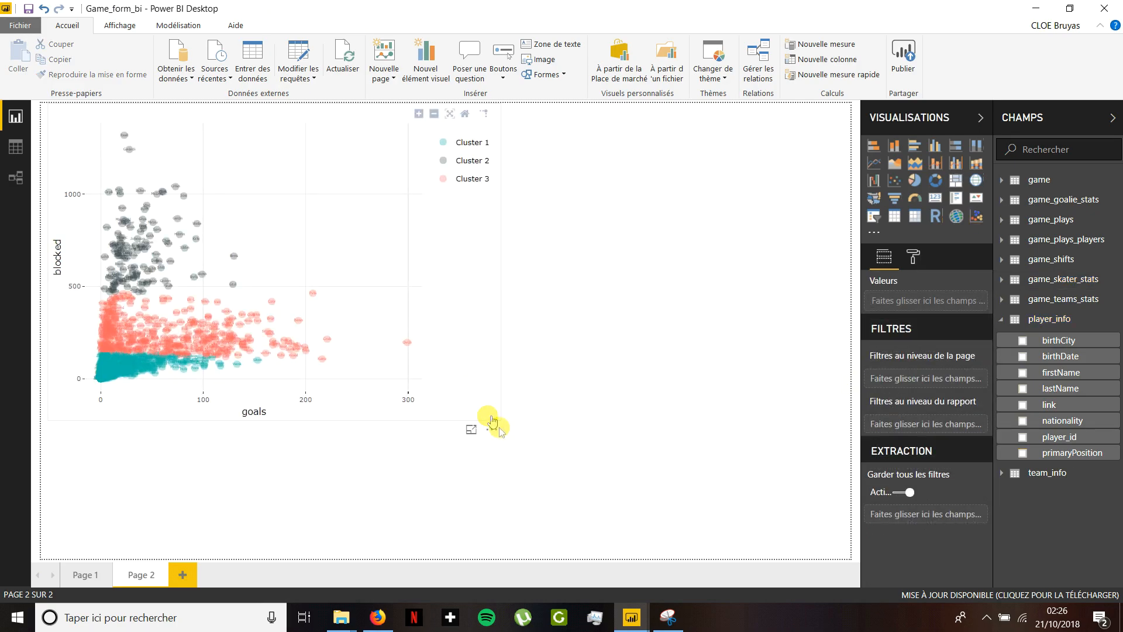
pyautogui.click(491, 385)
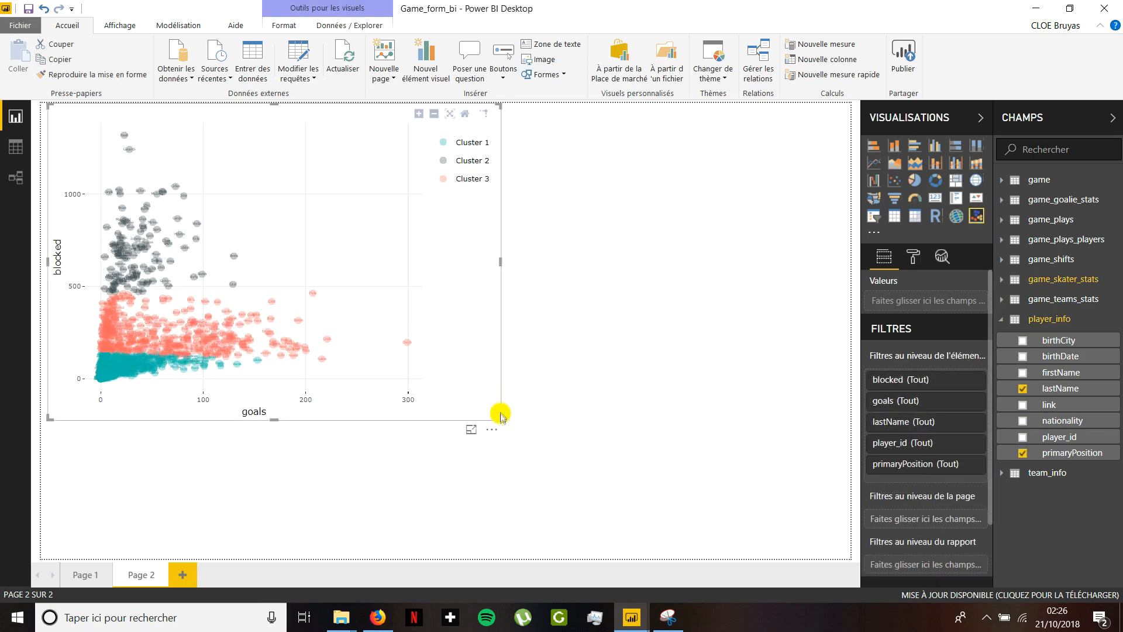
# - Enlarge the clustering visual so it fills most of Page 2
pyautogui.moveTo(497, 412); pyautogui.dragTo(722, 507)
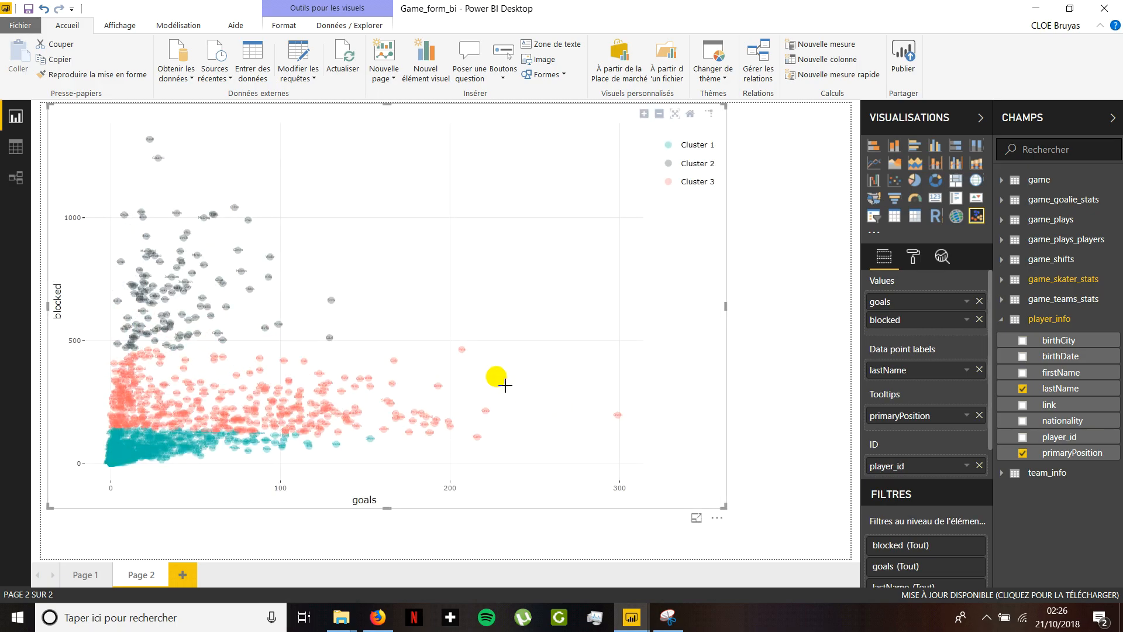
pyautogui.moveTo(150, 141)
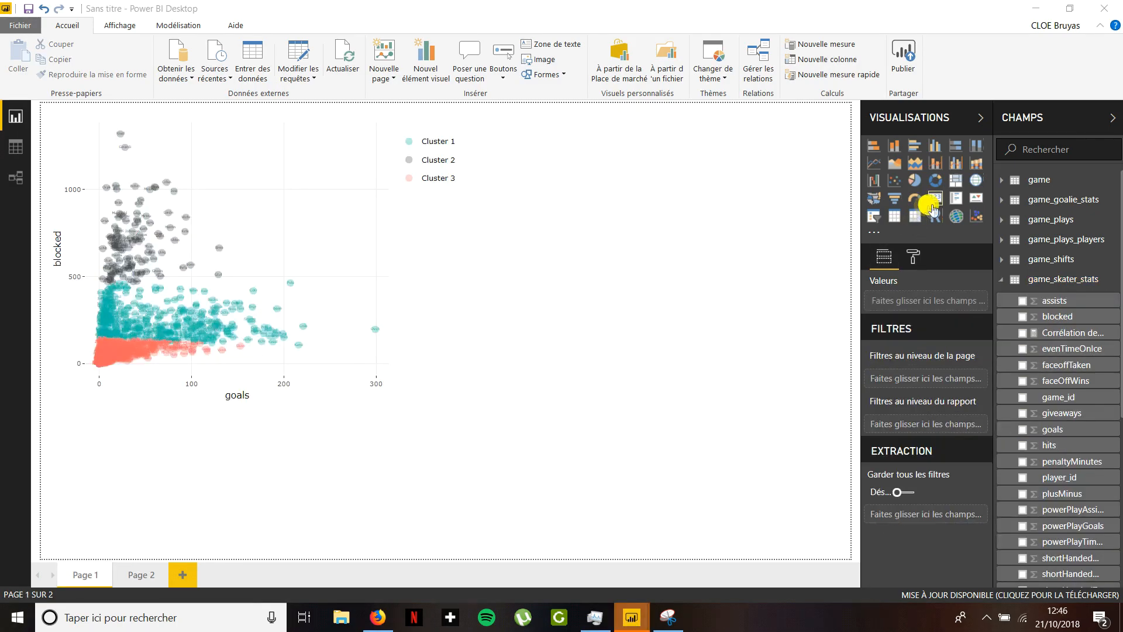
# - Insert a card visual on Page 1 beside the clustering chart and show the blocked field from game_skater_stats in it
pyautogui.click(936, 198)
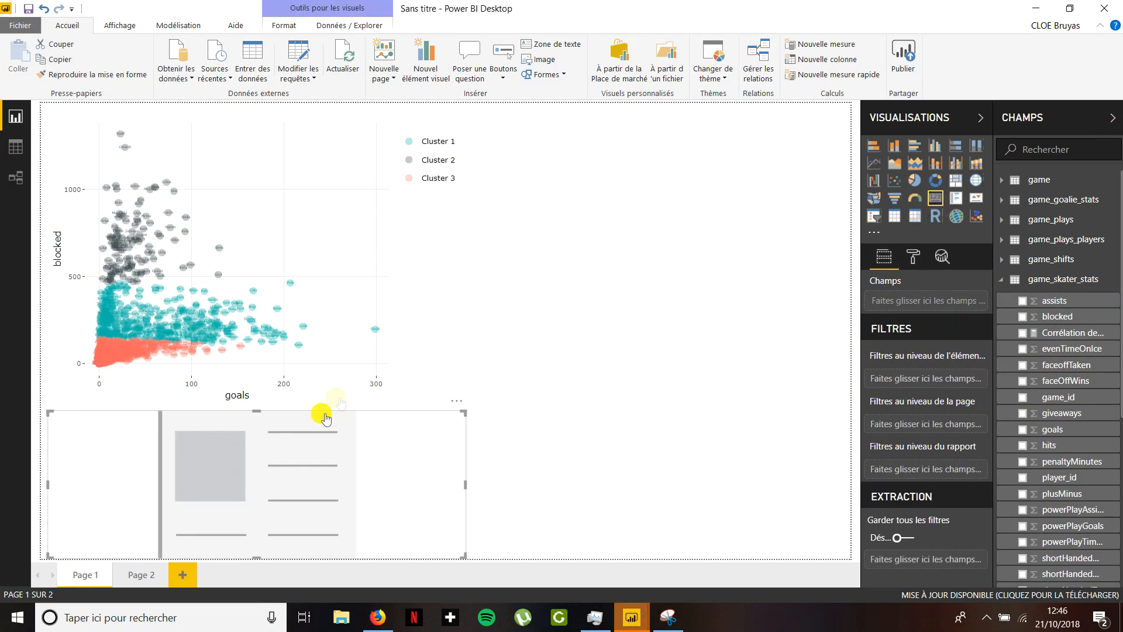
pyautogui.moveTo(321, 409); pyautogui.dragTo(770, 219)
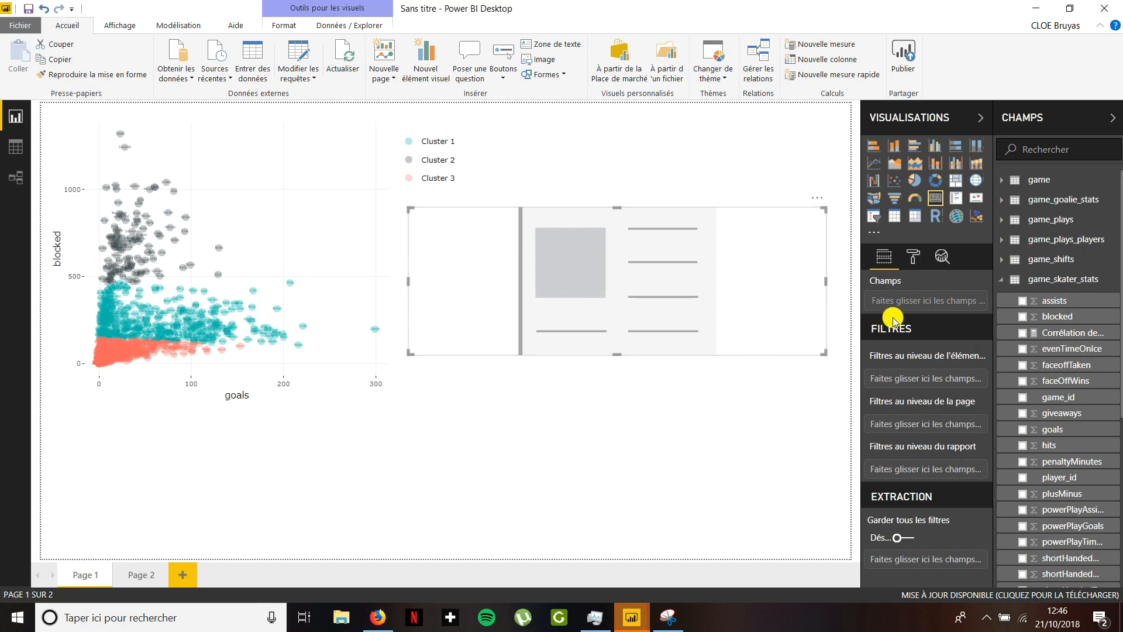
pyautogui.click(1053, 316)
# - Start a new quick measure from the card's blocked field with the Coefficient de corrélation calculation
pyautogui.click(969, 301)
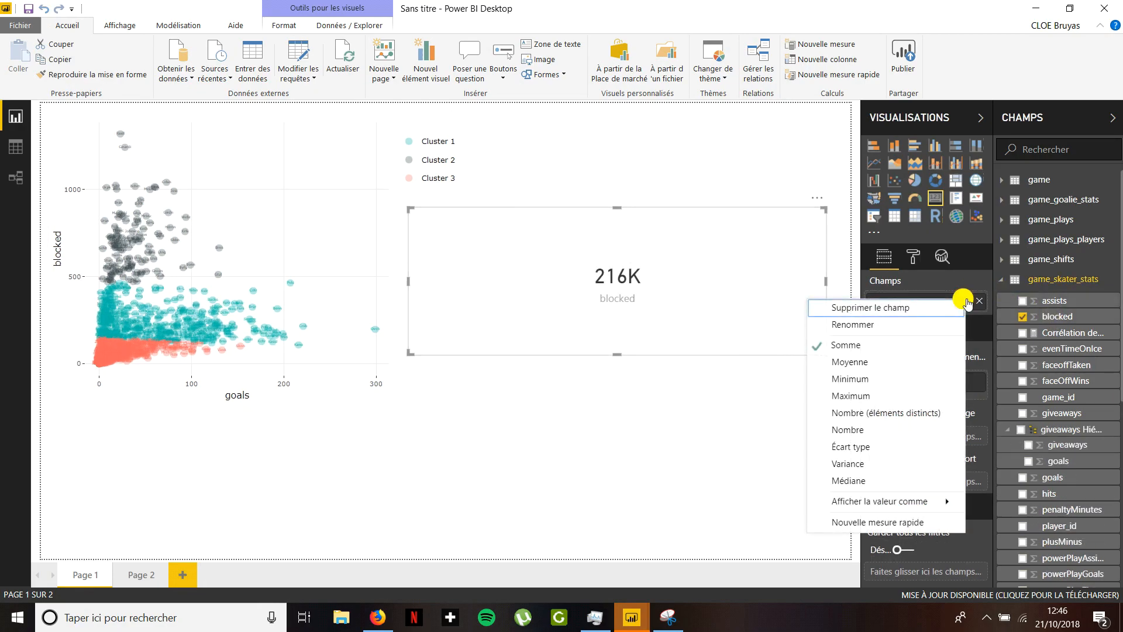
pyautogui.click(878, 521)
pyautogui.click(494, 119)
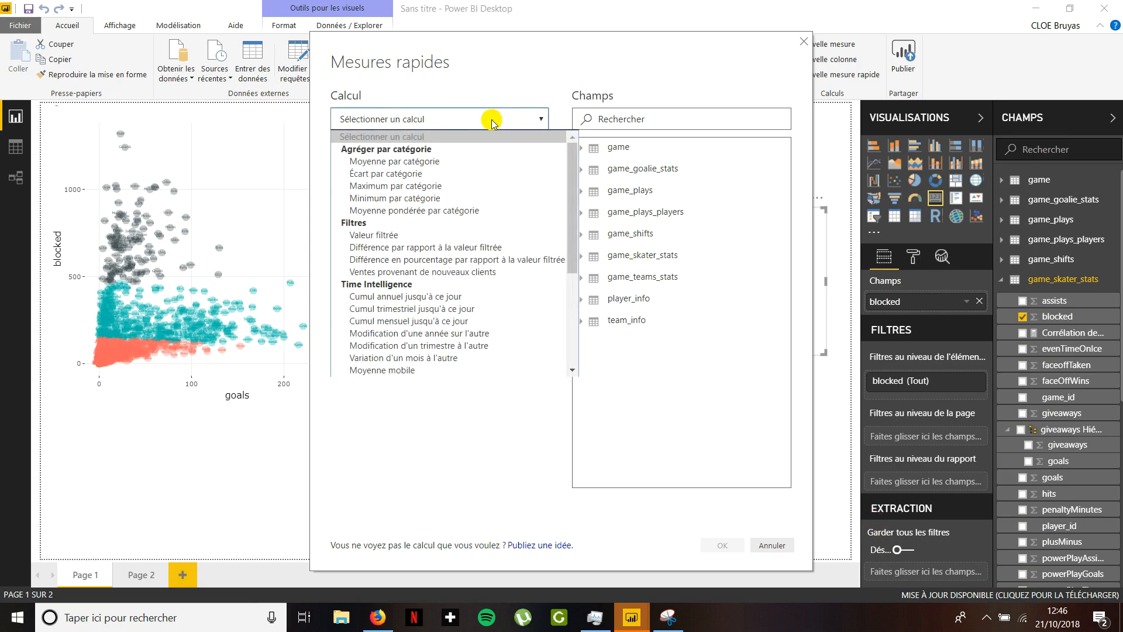
pyautogui.moveTo(573, 186); pyautogui.dragTo(566, 306)
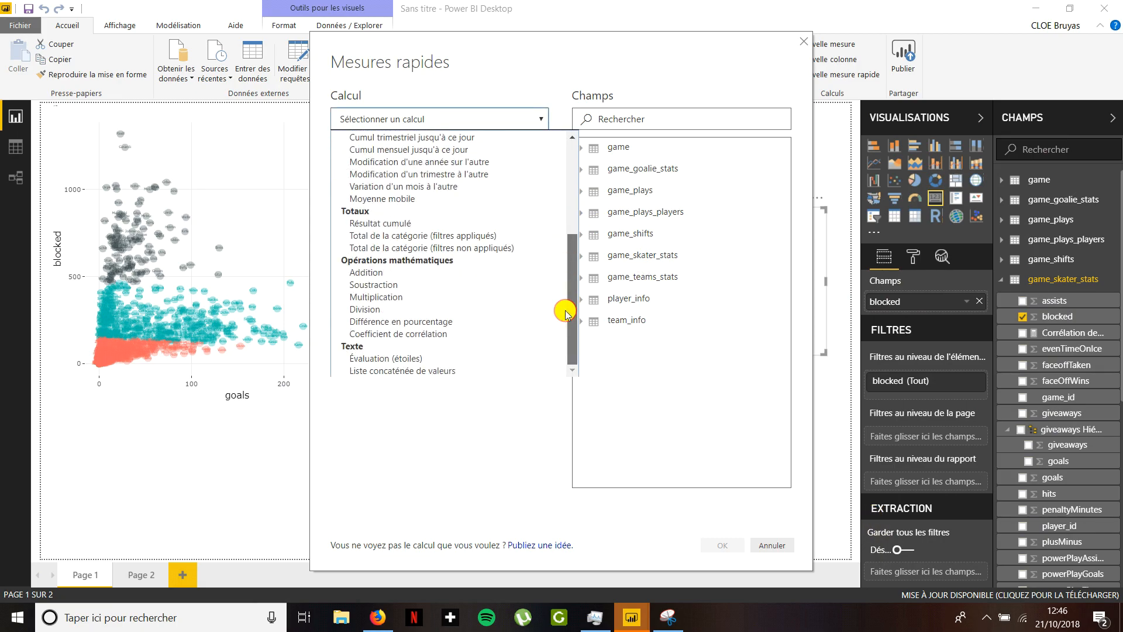
pyautogui.click(494, 334)
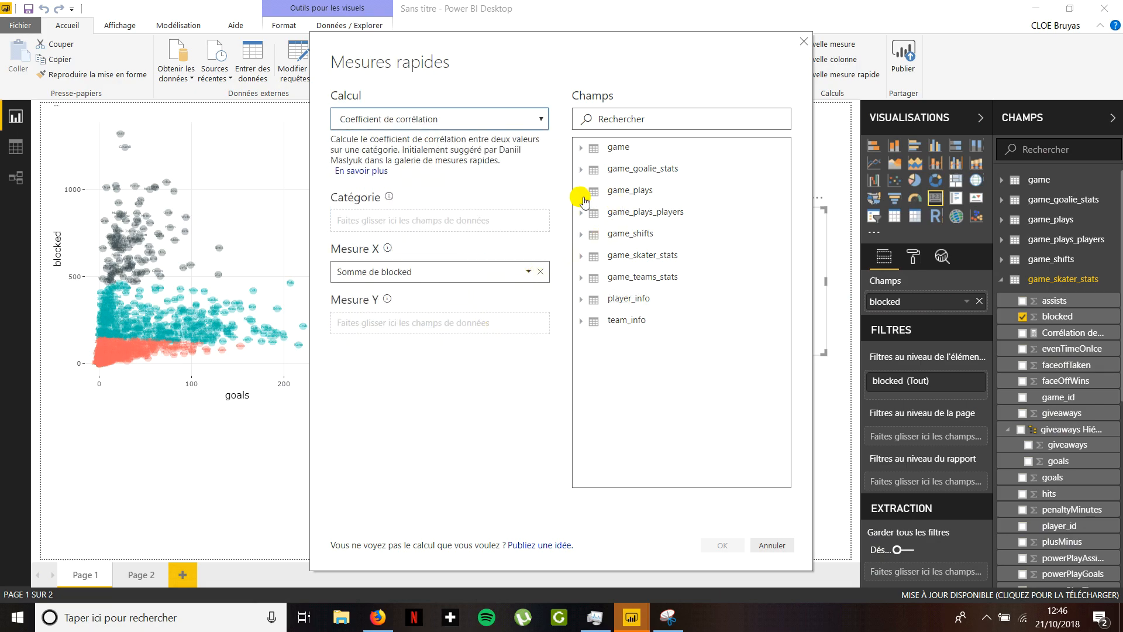
# - Set the quick measure's Mesure Y to goals and its Catégorie to team_id from game_skater_stats, and create the measure
pyautogui.click(586, 253)
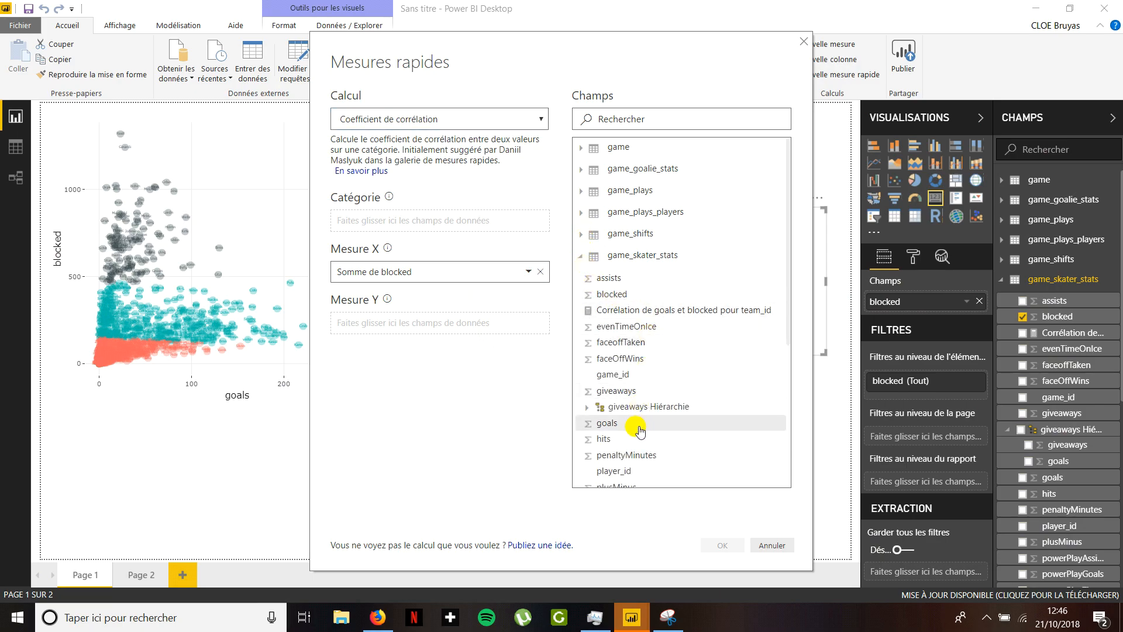
pyautogui.moveTo(612, 426); pyautogui.dragTo(376, 316)
pyautogui.scroll(-4, 608, 448)
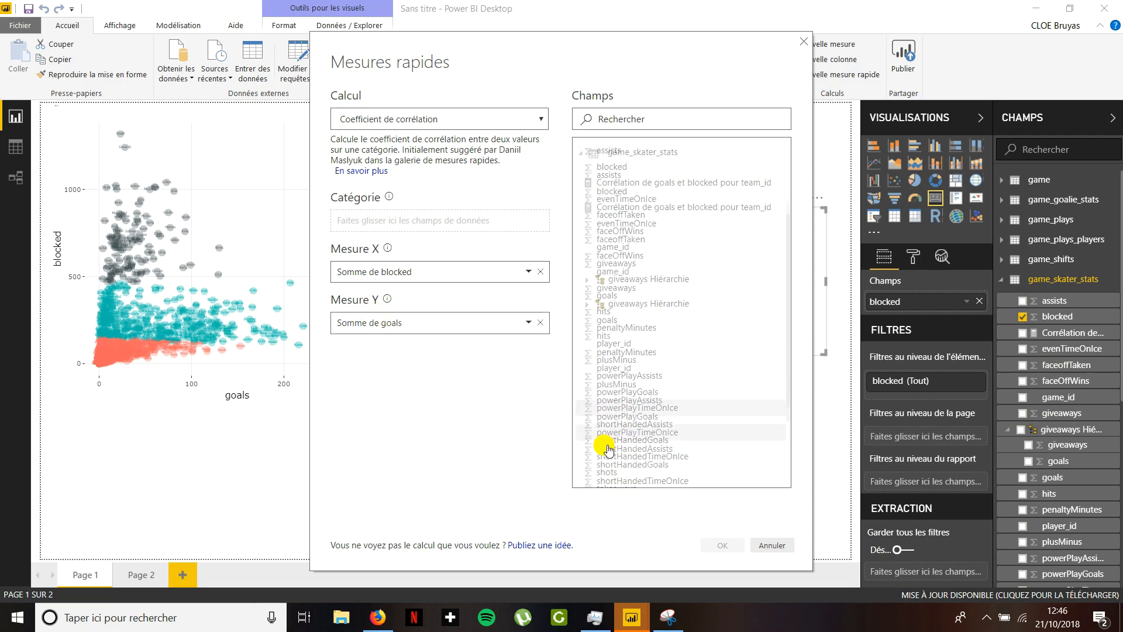
pyautogui.moveTo(621, 447); pyautogui.dragTo(403, 230)
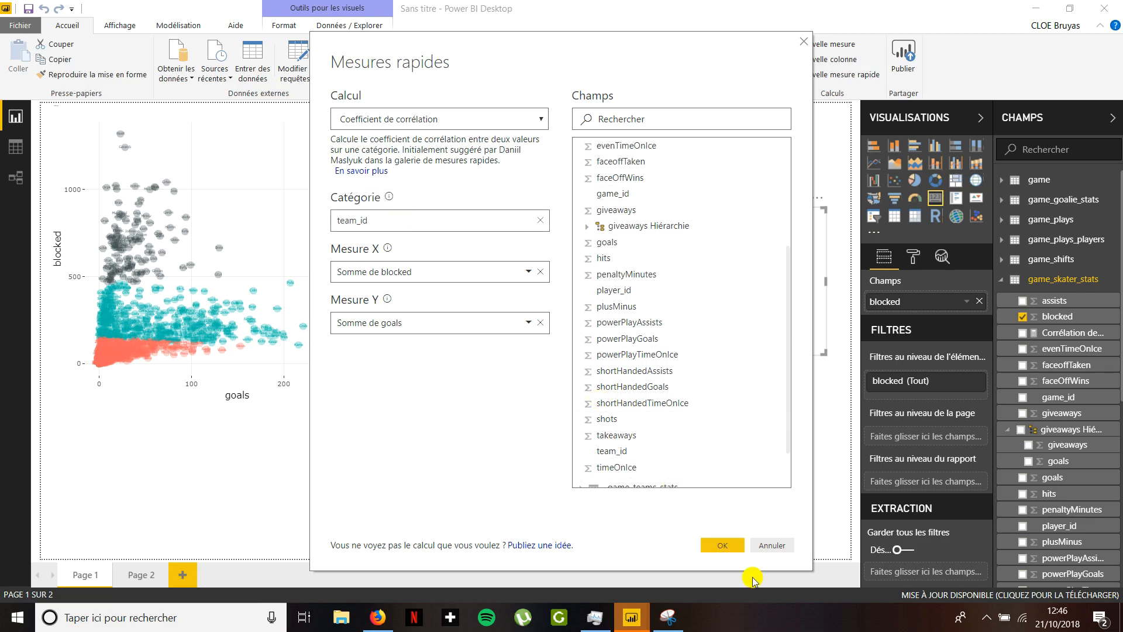
pyautogui.click(717, 546)
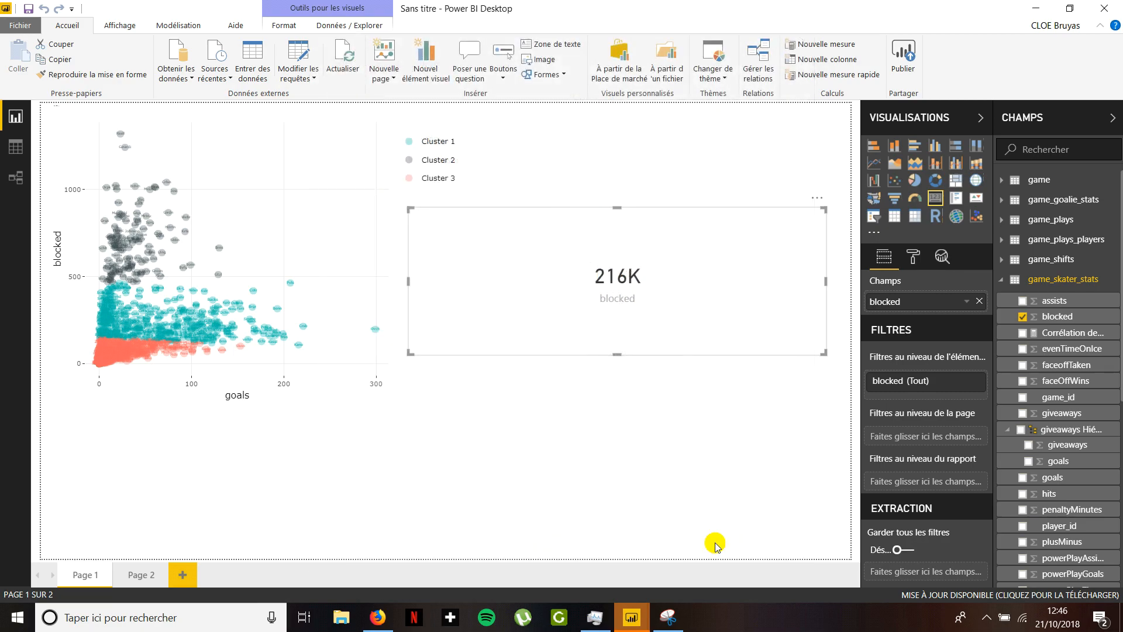
pyautogui.click(690, 439)
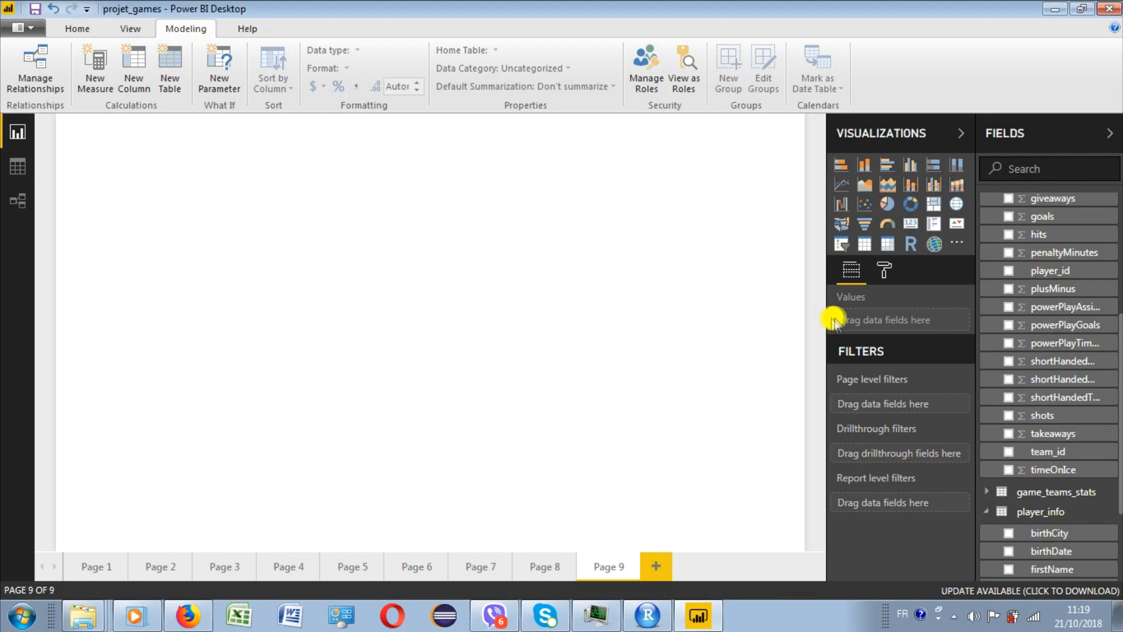
# - Insert a scatter chart on Page 9 with shots on the X axis, goals on the Y axis and Nom_complet as details
pyautogui.click(866, 204)
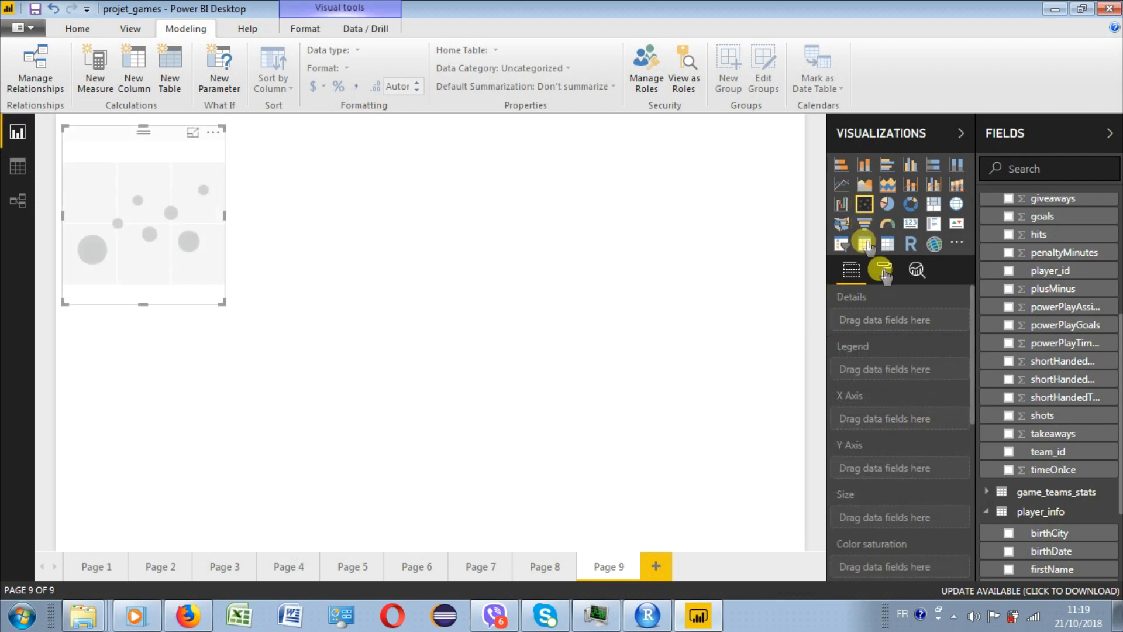
pyautogui.click(1010, 416)
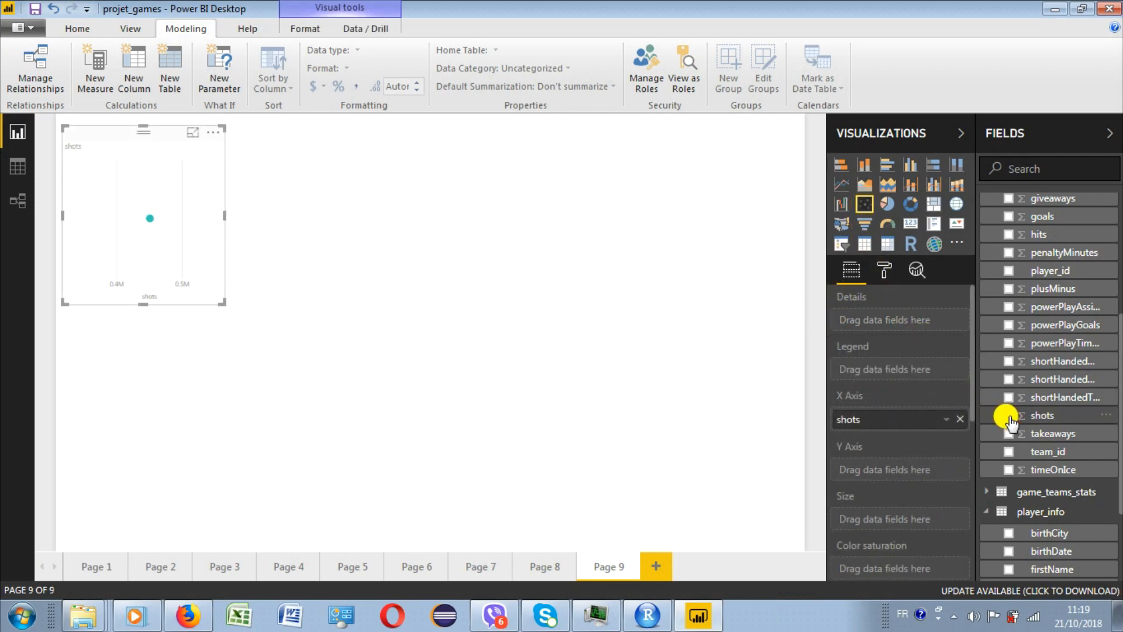
pyautogui.scroll(1, 1120, 410)
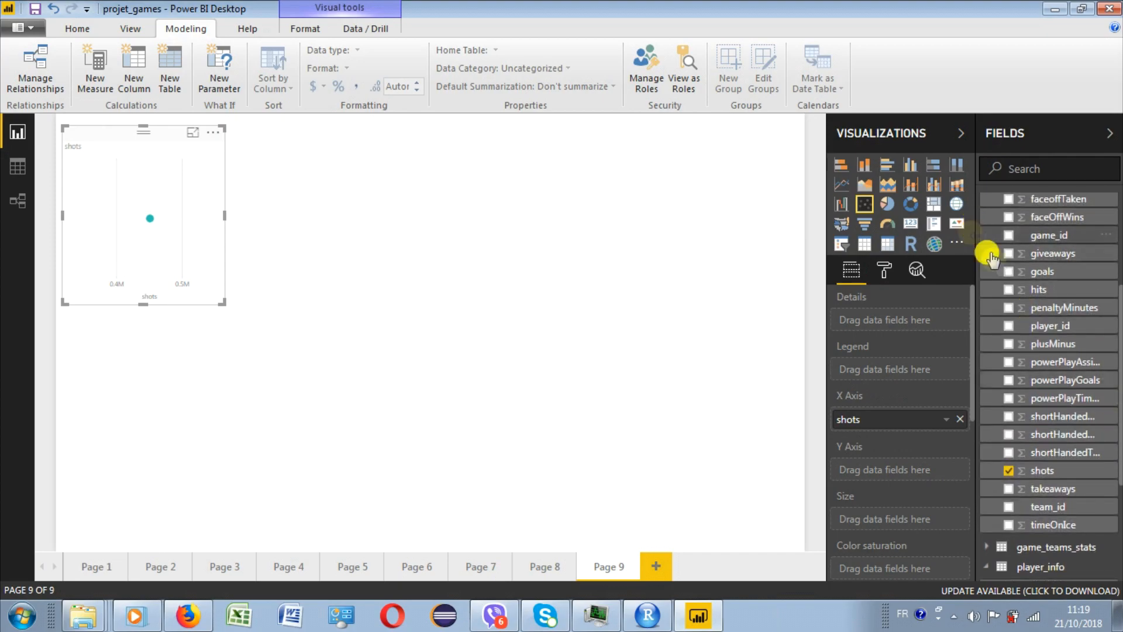
pyautogui.click(1008, 272)
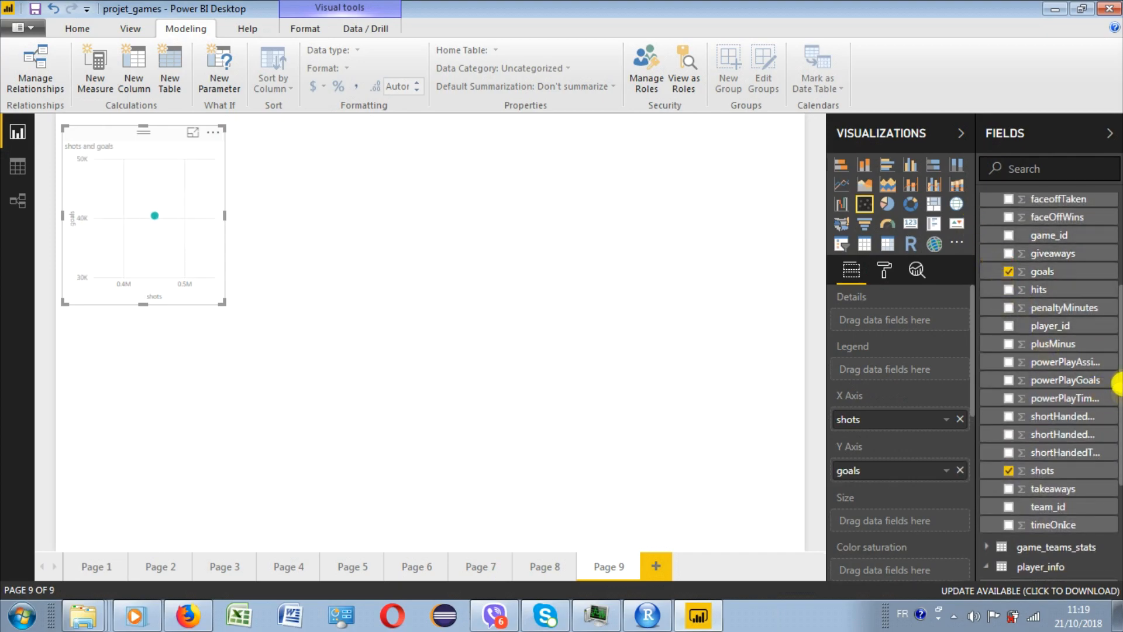
pyautogui.moveTo(1118, 383); pyautogui.dragTo(1118, 482)
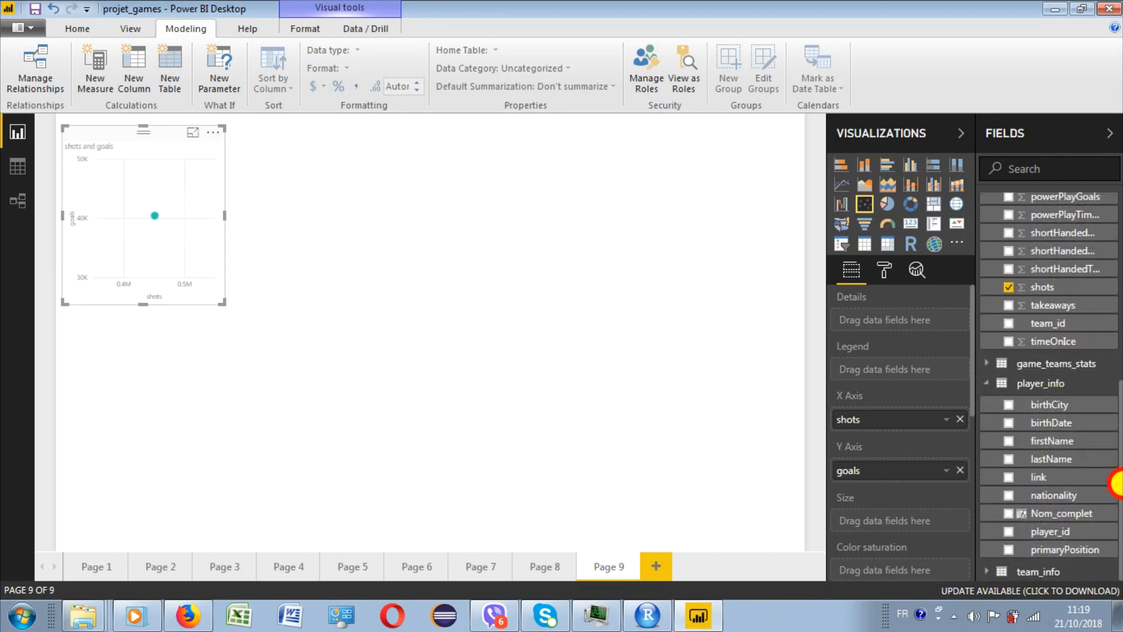
pyautogui.click(1009, 514)
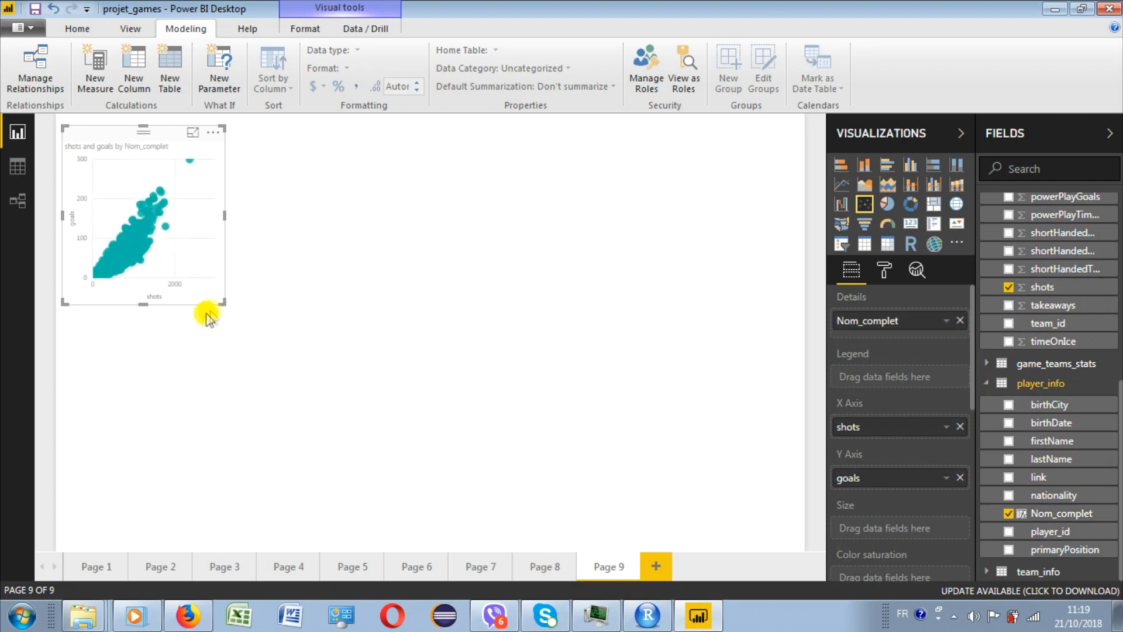
# - Enlarge the scatter chart and group its Nom_complet points automatically into 3 clusters
pyautogui.moveTo(224, 302); pyautogui.dragTo(408, 426)
pyautogui.click(398, 145)
pyautogui.click(454, 219)
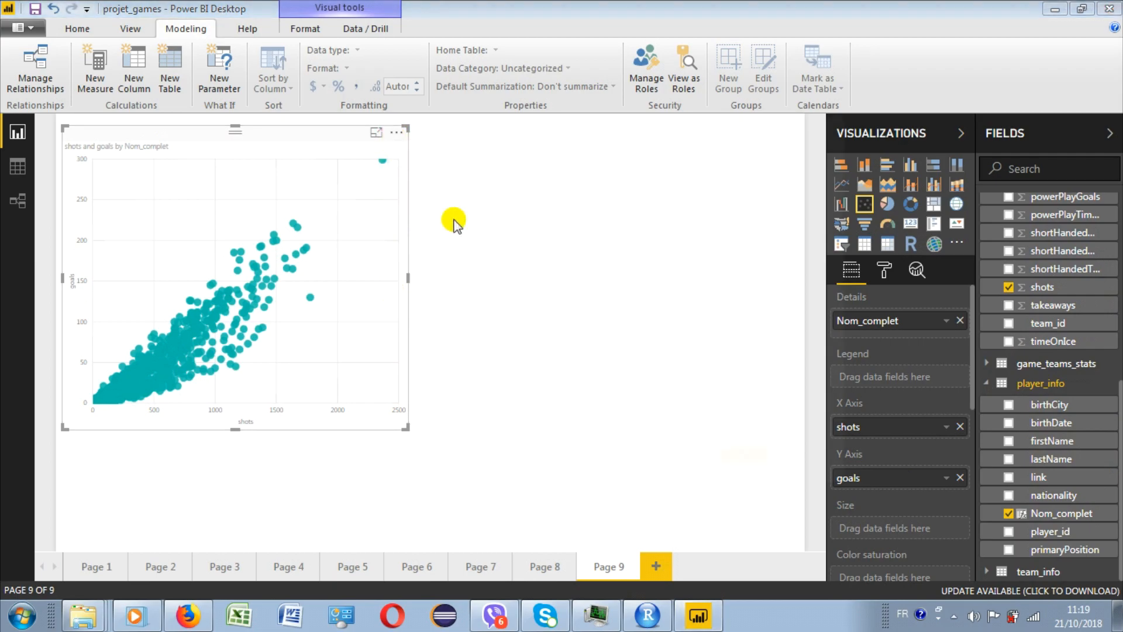
pyautogui.click(345, 261)
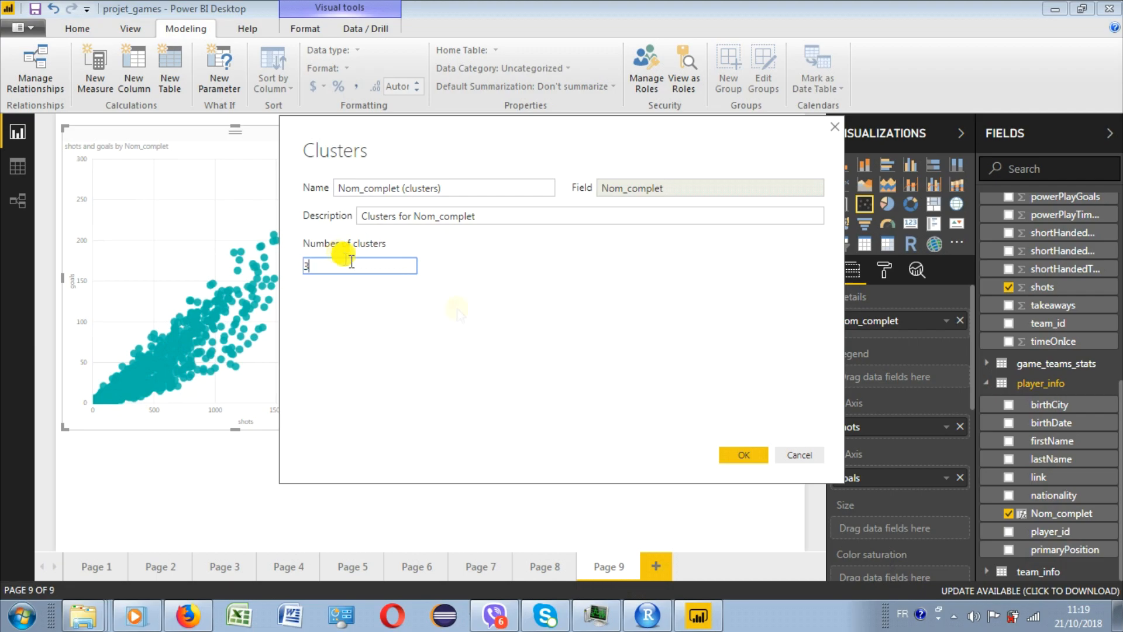
pyautogui.click(736, 455)
# - Rename the Nom_complet (clusters) field in player_info as Clusteurs
pyautogui.rightClick(1050, 534)
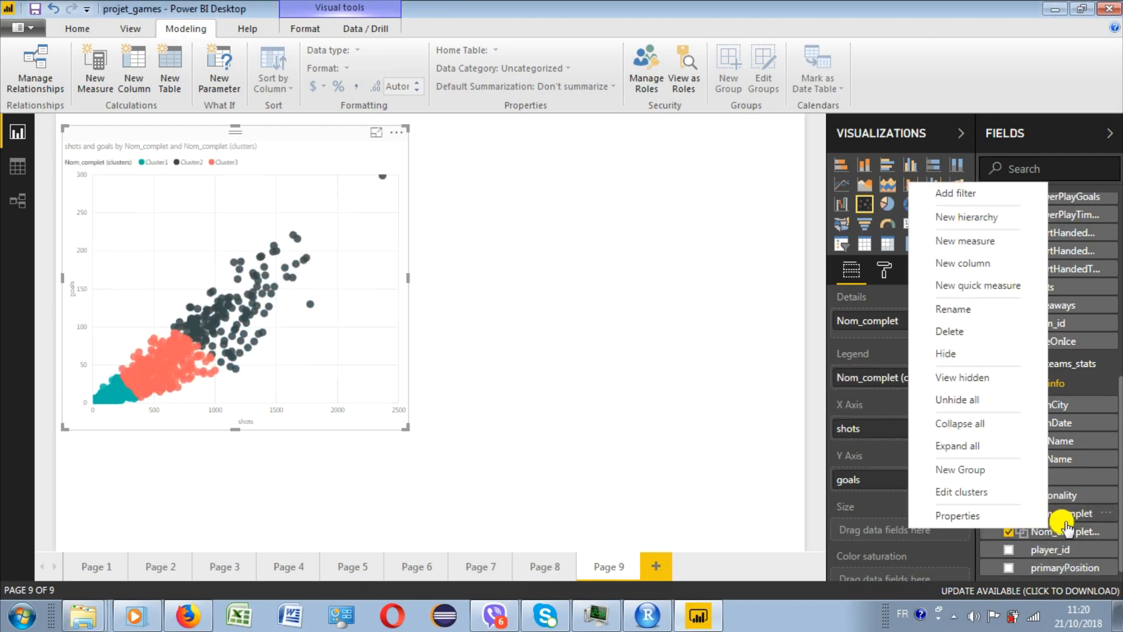
pyautogui.doubleClick(1067, 530)
pyautogui.write('Cluste')
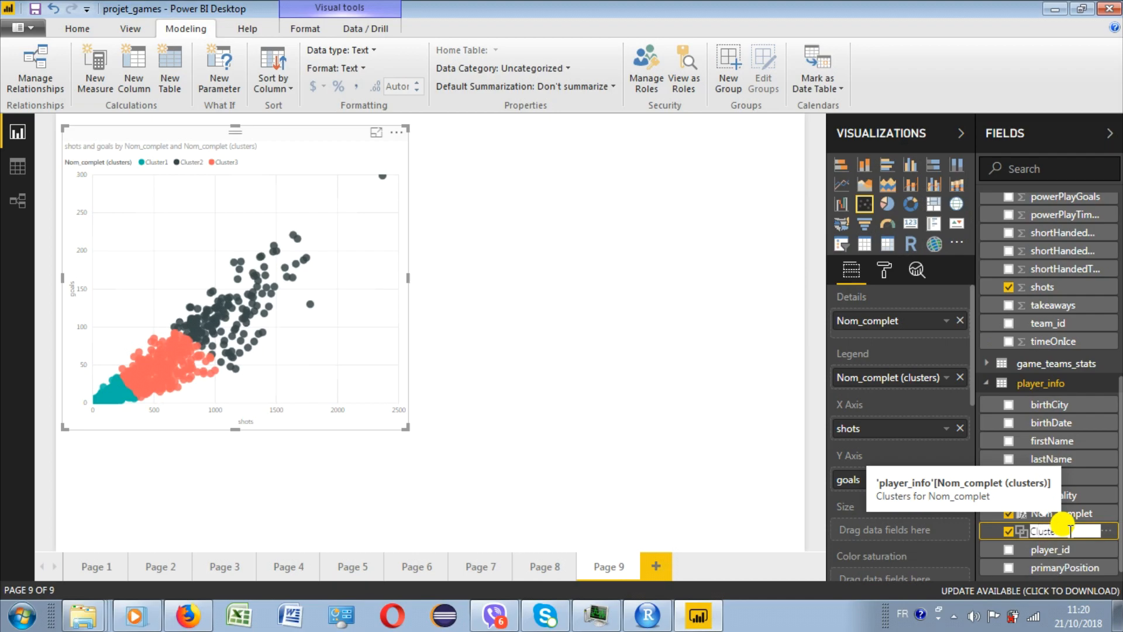
pyautogui.write('urs')
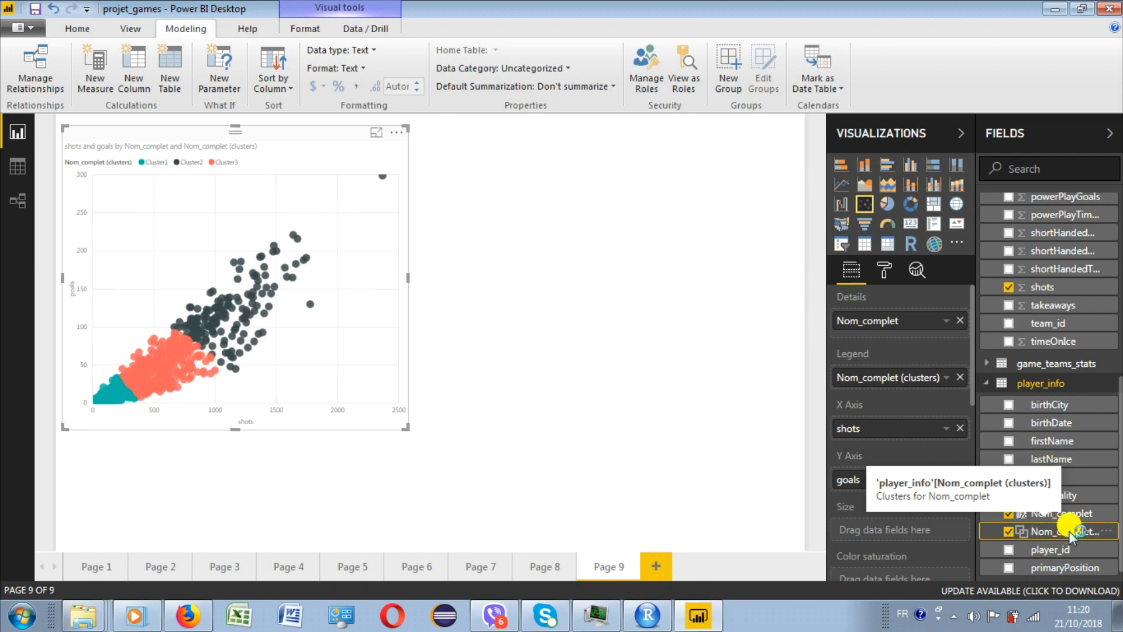
pyautogui.press('Return')
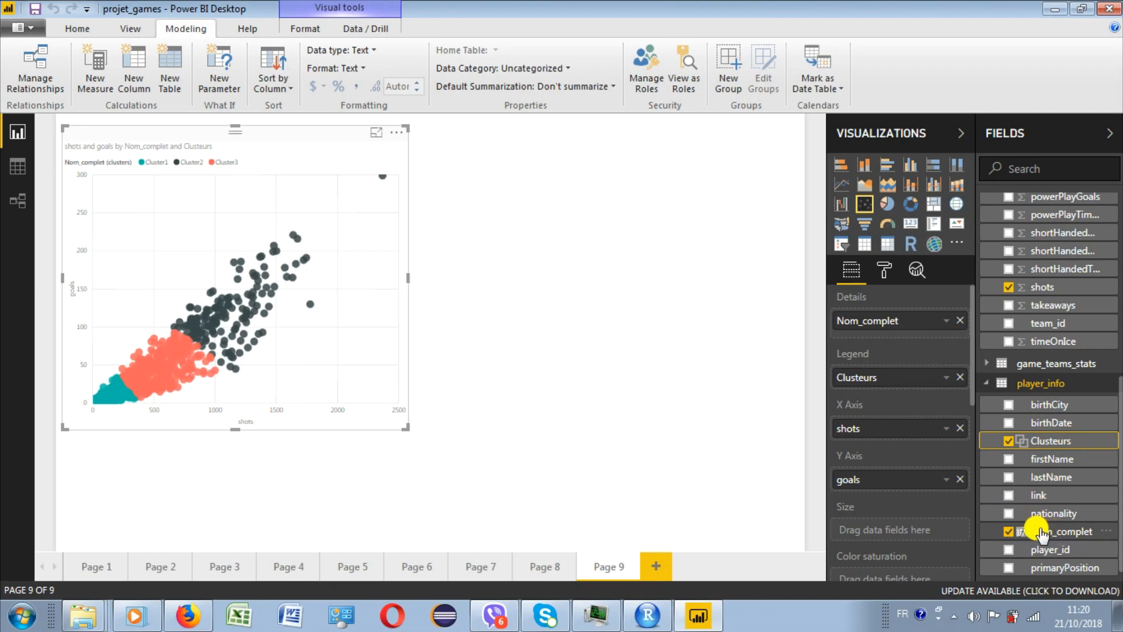
# - Examine the cluster settings of the Clusteurs field, including the number of items in each cluster
pyautogui.rightClick(1051, 442)
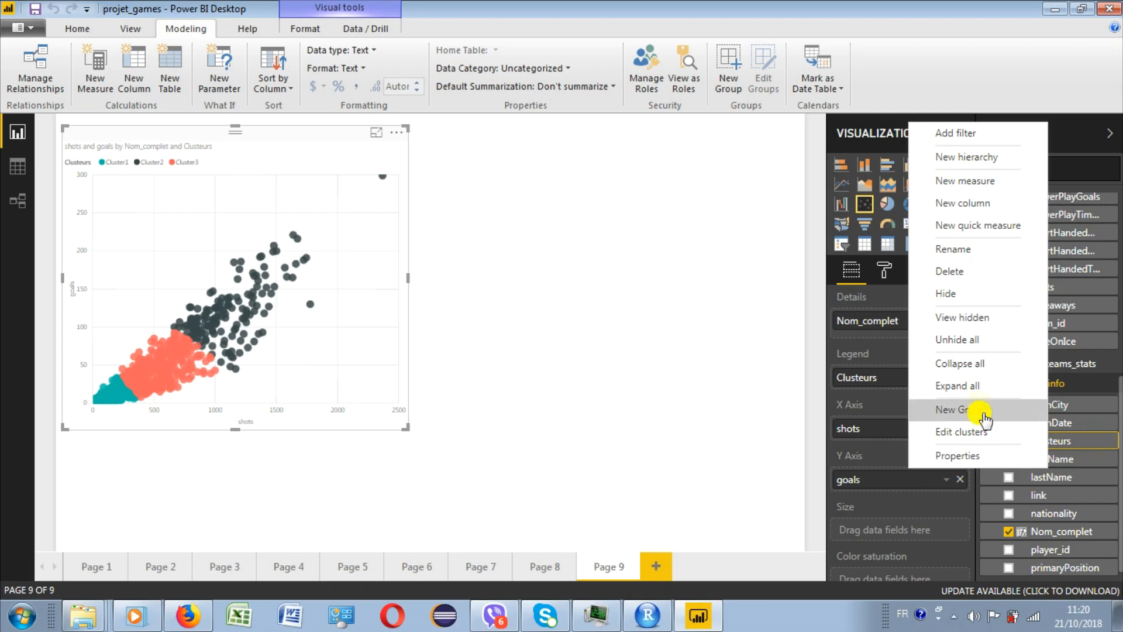
pyautogui.click(974, 432)
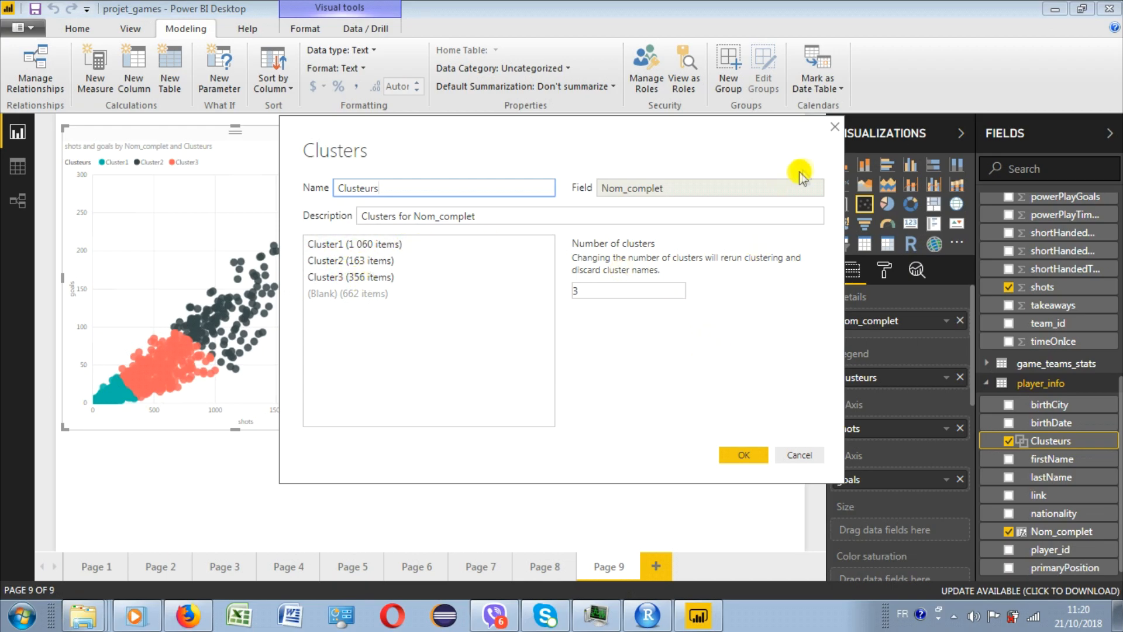
pyautogui.click(746, 457)
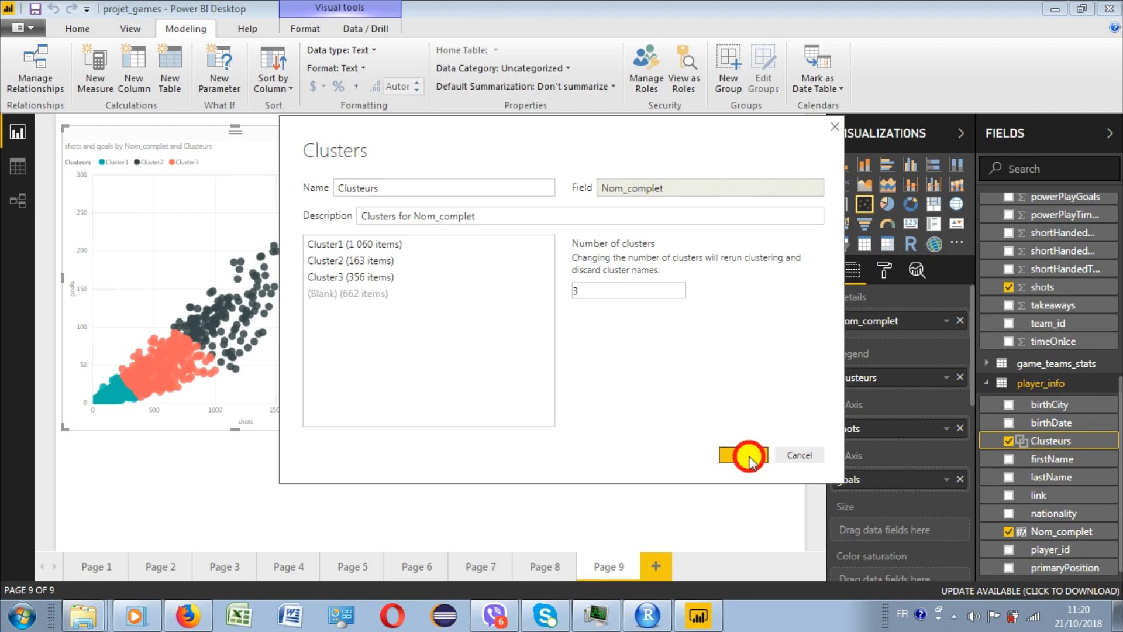
# - Add a table of the Clusteurs field on Page 9 and place it to the right of the scatter chart
pyautogui.click(750, 461)
pyautogui.click(1009, 441)
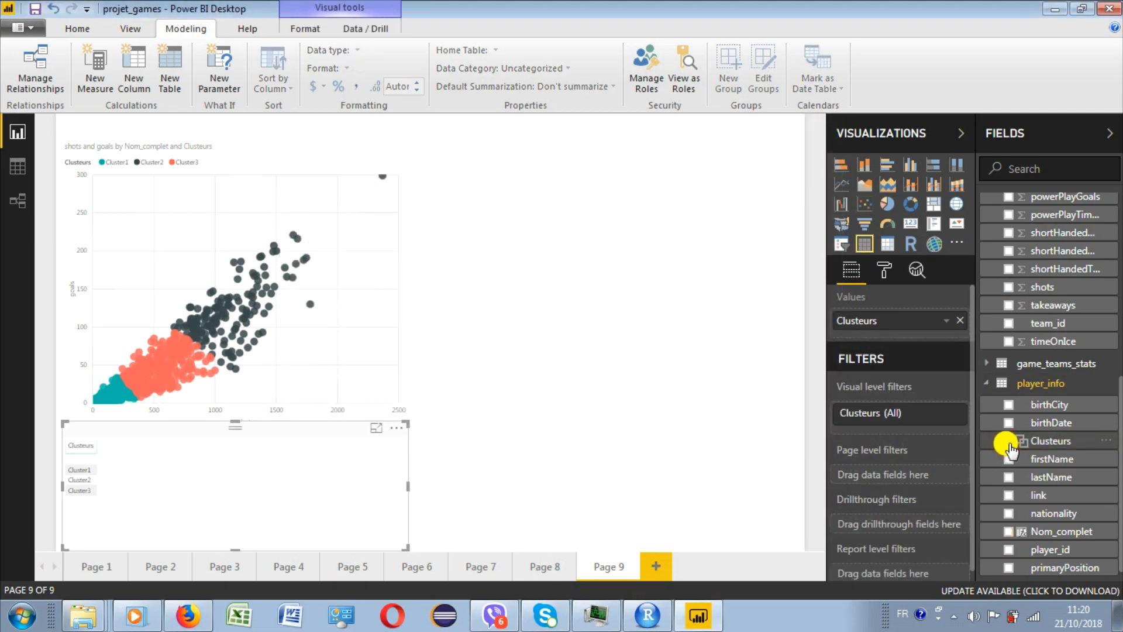
pyautogui.moveTo(273, 429); pyautogui.dragTo(647, 211)
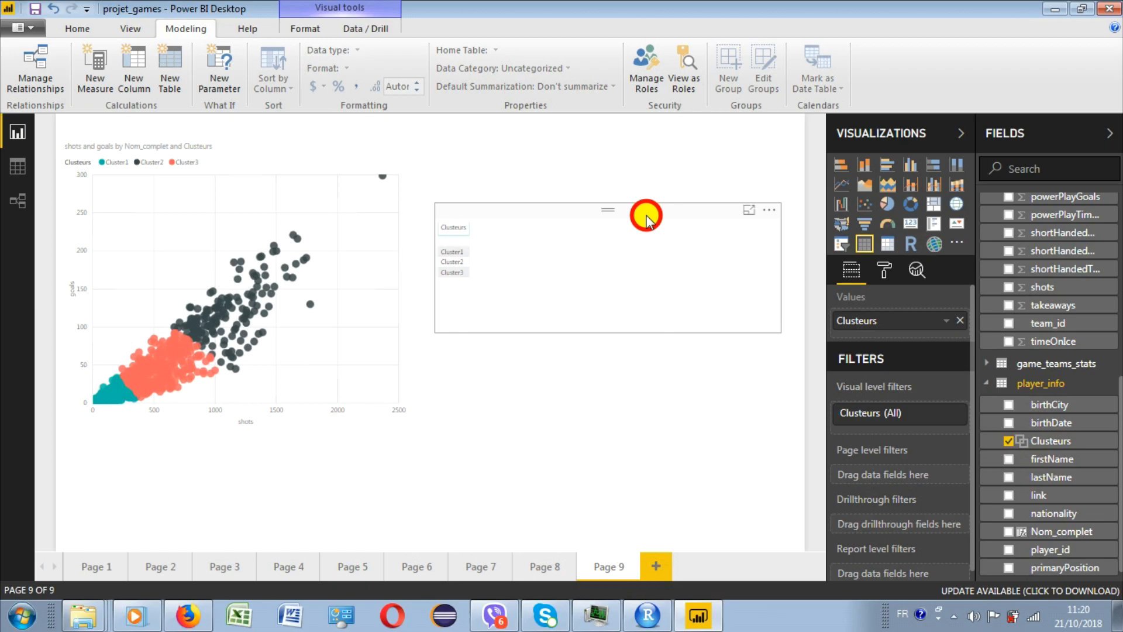
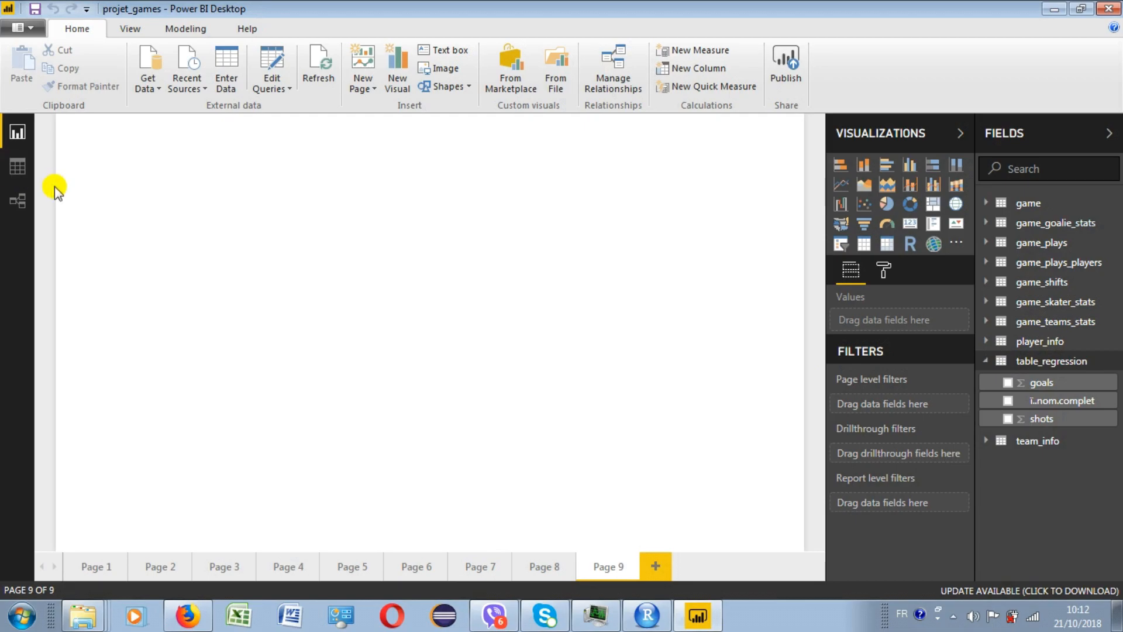
# - Add the calculated columns goals_carre (goals*goals), shots_carre (shots*shots) and goals_shots to the table_regression data
pyautogui.click(15, 170)
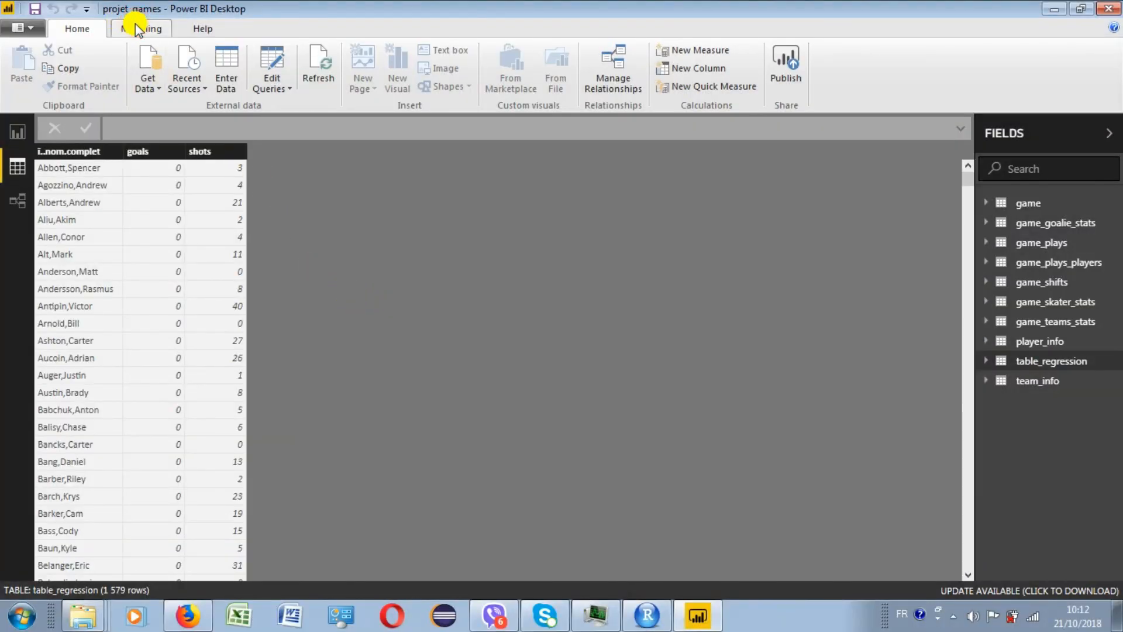
pyautogui.click(135, 26)
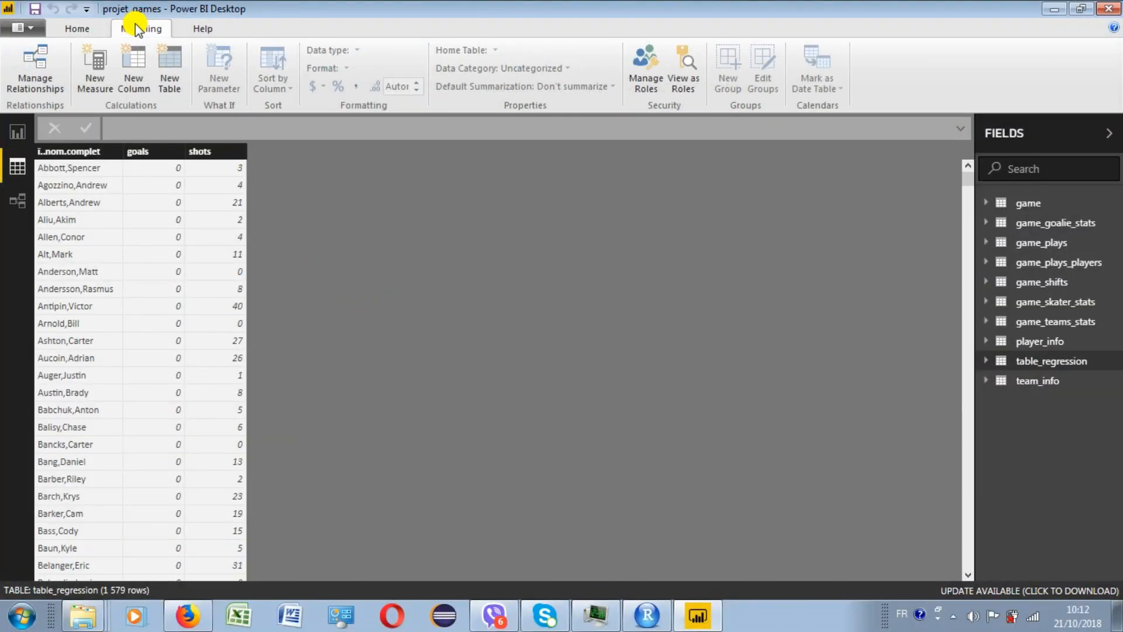
pyautogui.click(135, 61)
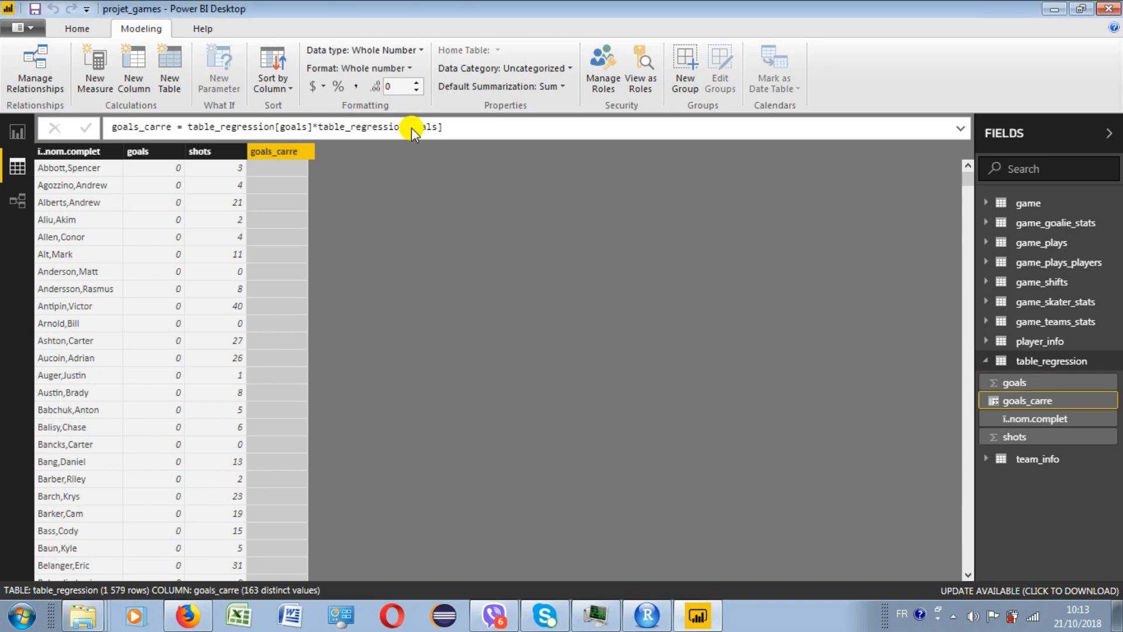
pyautogui.click(139, 63)
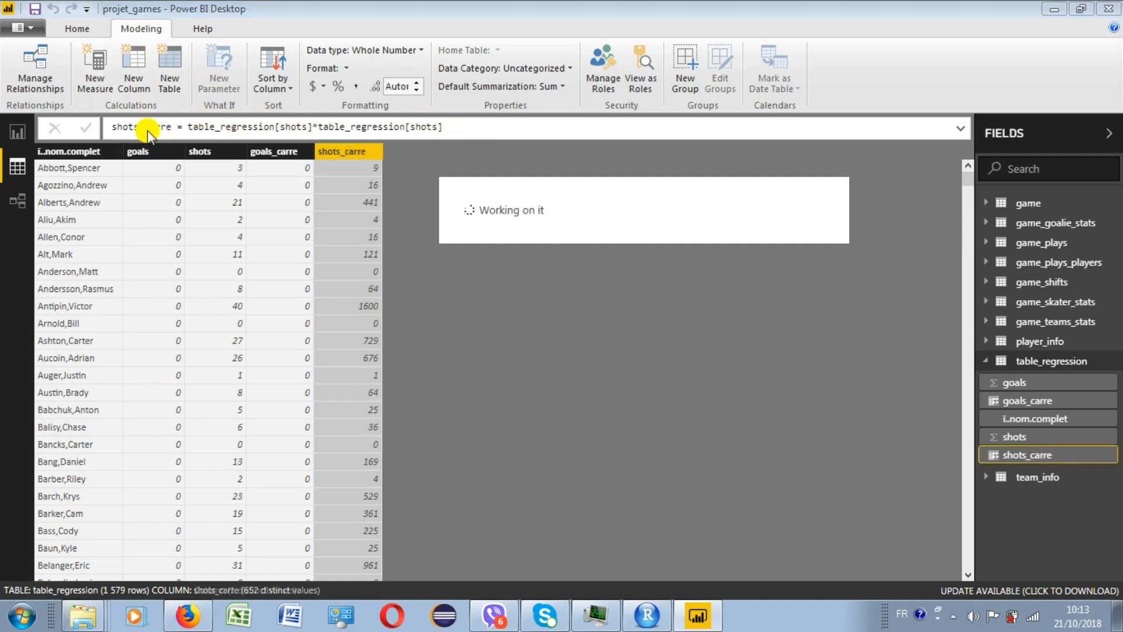
pyautogui.doubleClick(134, 128)
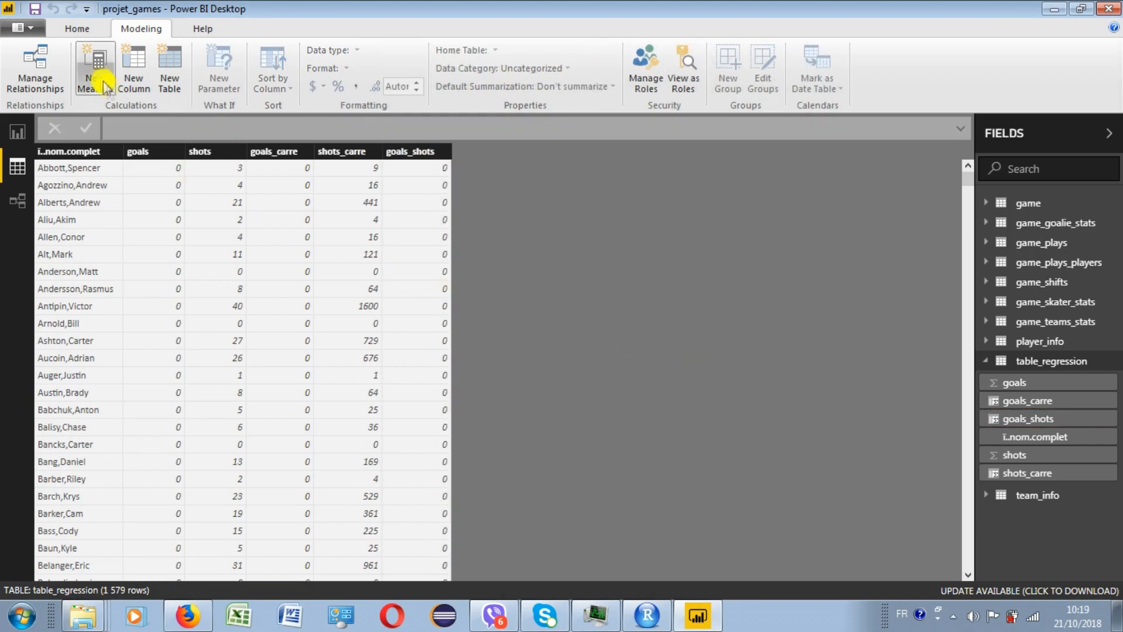
# - Create the measure Somme_goals = sum(table_regression[goals]) in table_regression
pyautogui.click(96, 73)
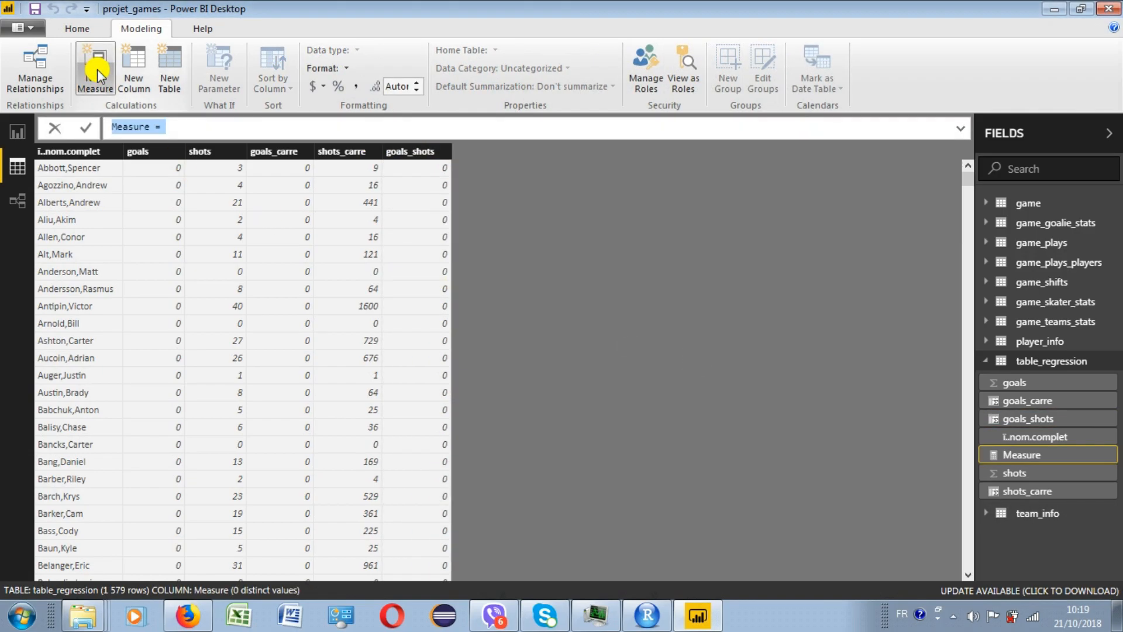
pyautogui.doubleClick(132, 129)
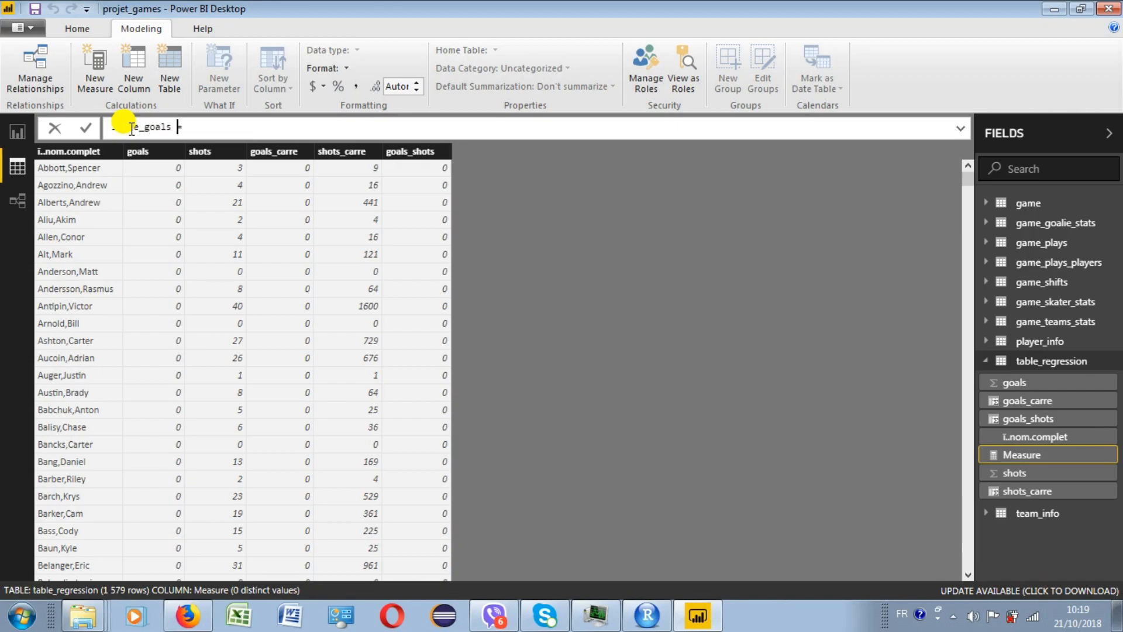
pyautogui.write('sum(')
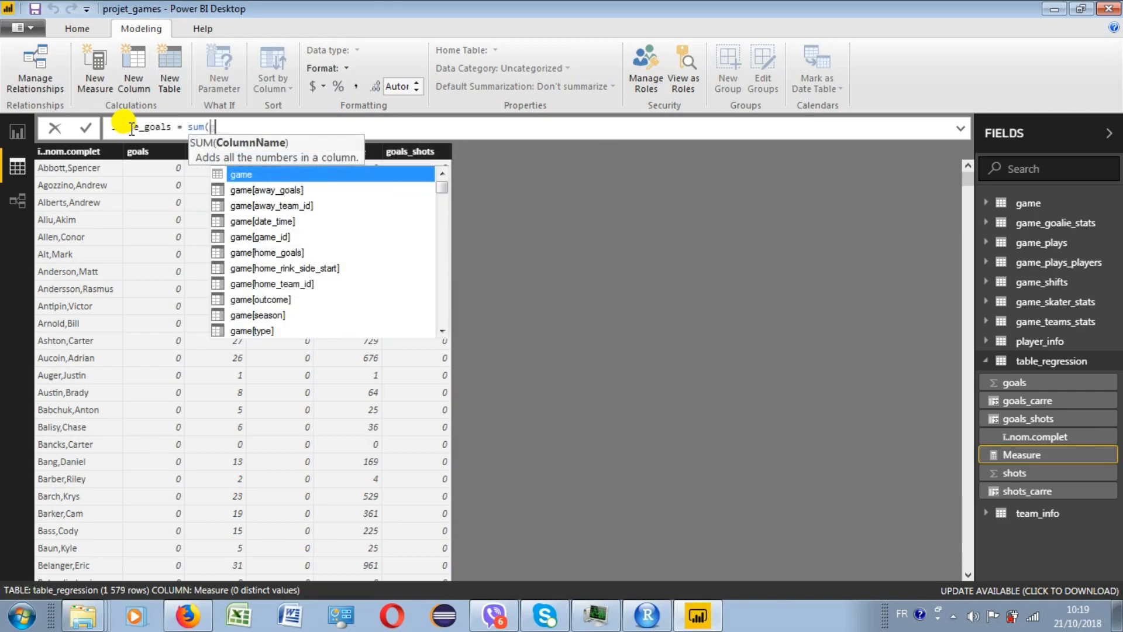
pyautogui.write('goals')
pyautogui.click(241, 327)
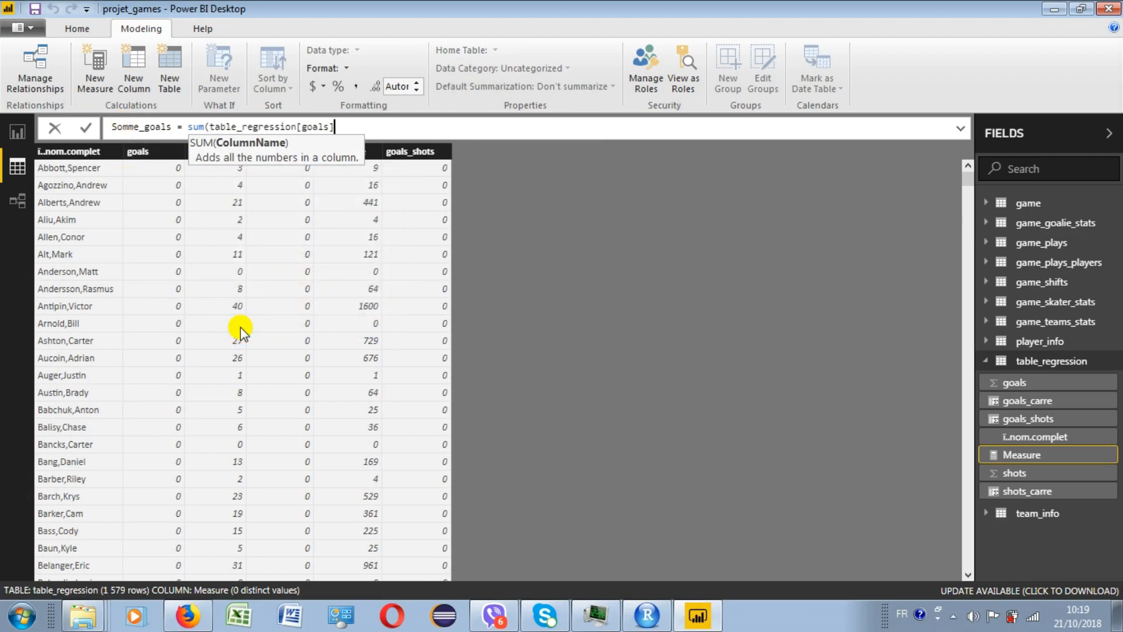
pyautogui.write(')')
pyautogui.press('Return')
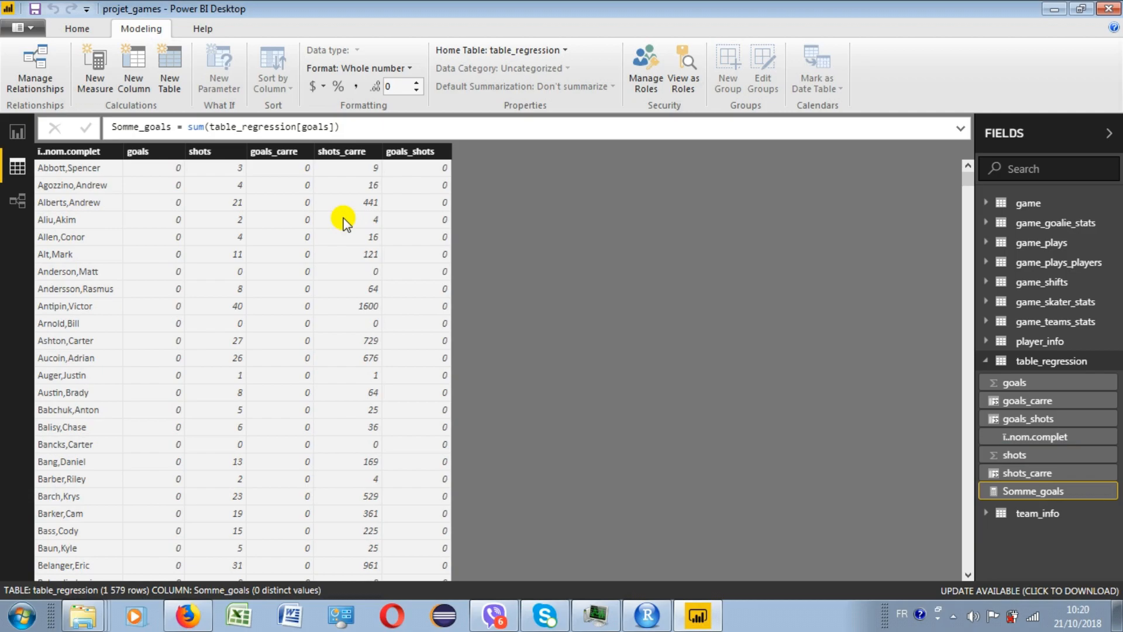
# - Create the measures Somme_shots = sum(table_regression[shots]) and Somme_goals_carre = sum(table_regression[goals_carre])
pyautogui.click(95, 65)
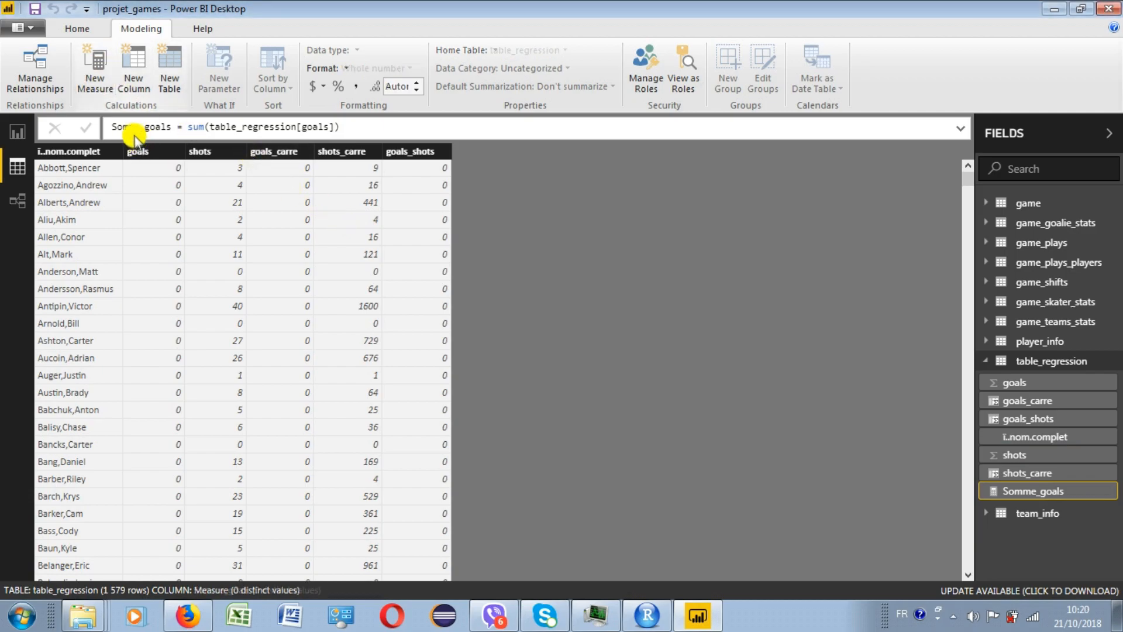
pyautogui.moveTo(166, 127); pyautogui.dragTo(129, 127)
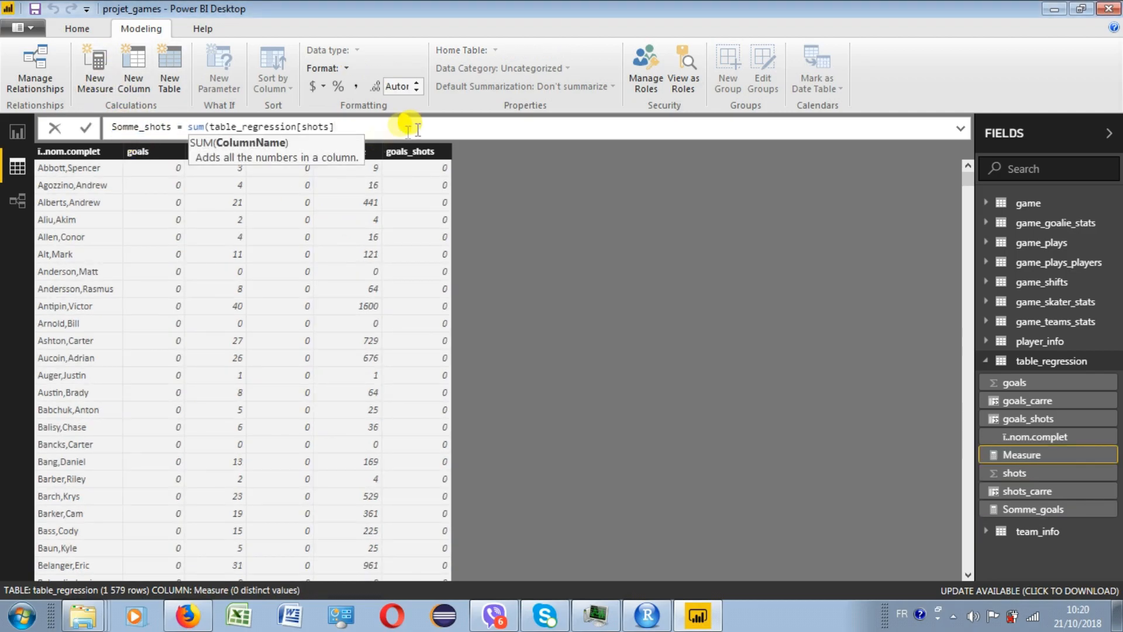
pyautogui.write(')')
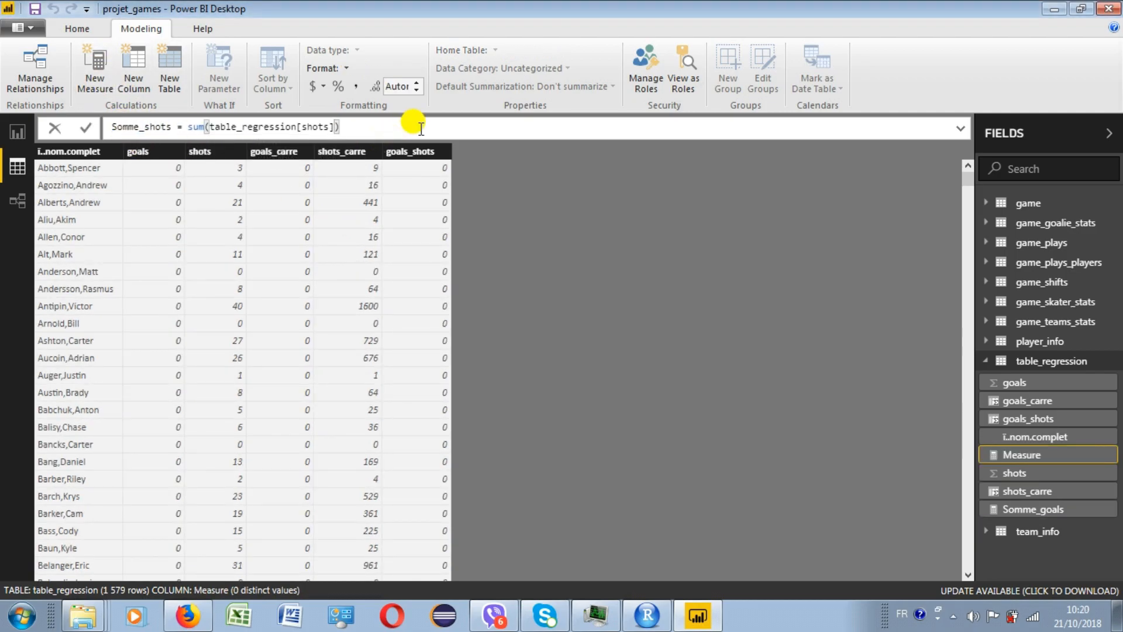
pyautogui.press('Return')
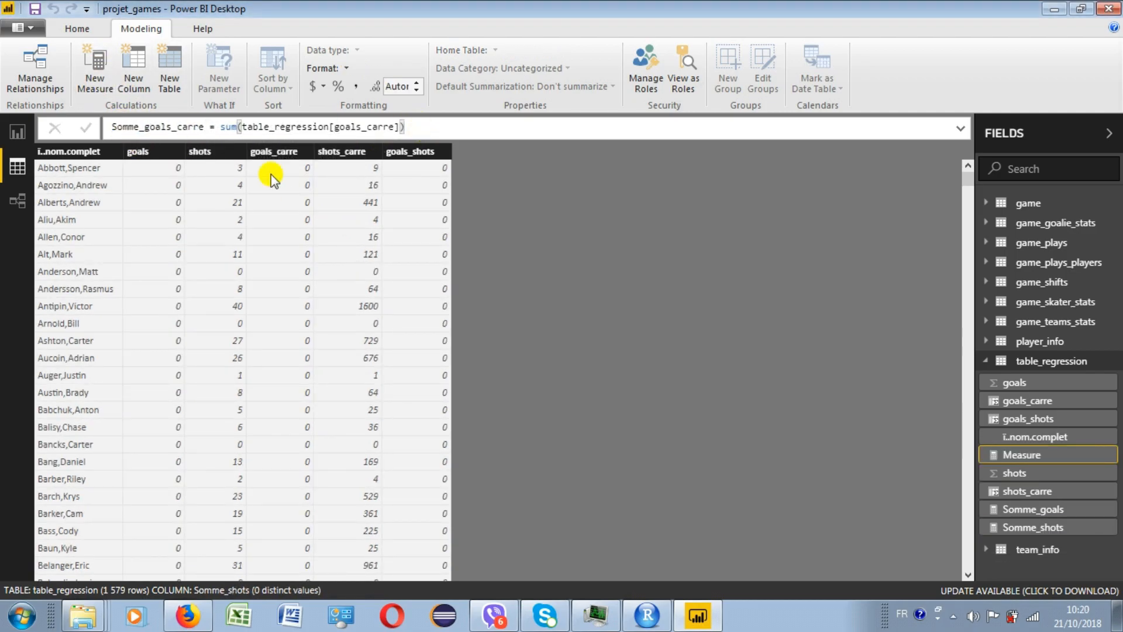
pyautogui.press('Return')
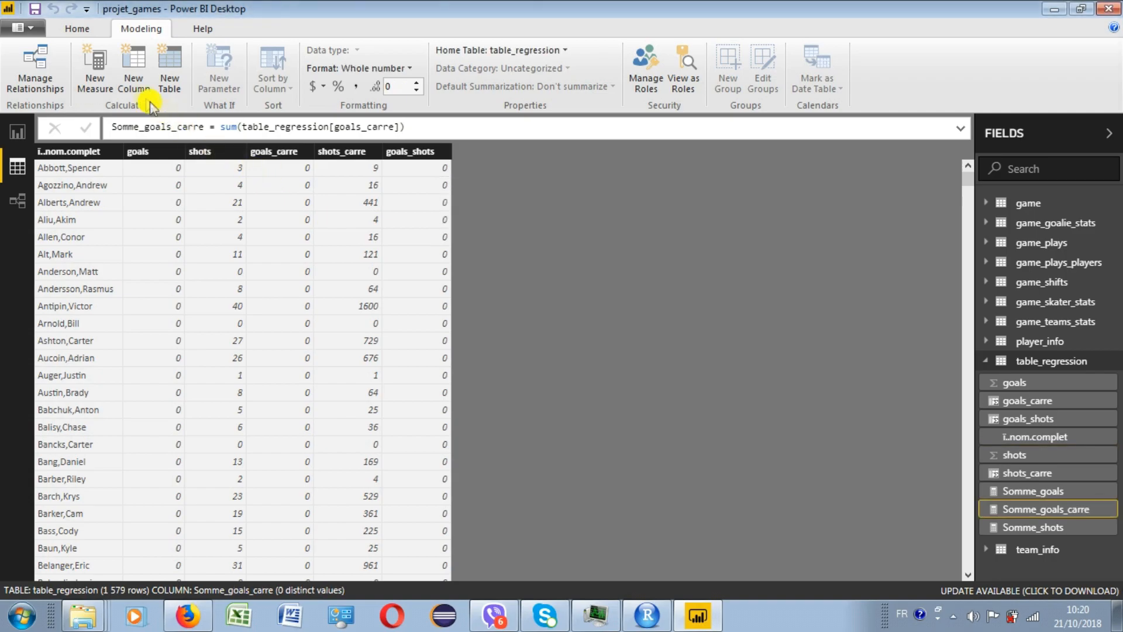
# - Create the measures Somme_shots_carre = sum(table_regression[shots_carre]) and Somme_goals_shots = sum(table_regression[goals_shots])
pyautogui.click(97, 70)
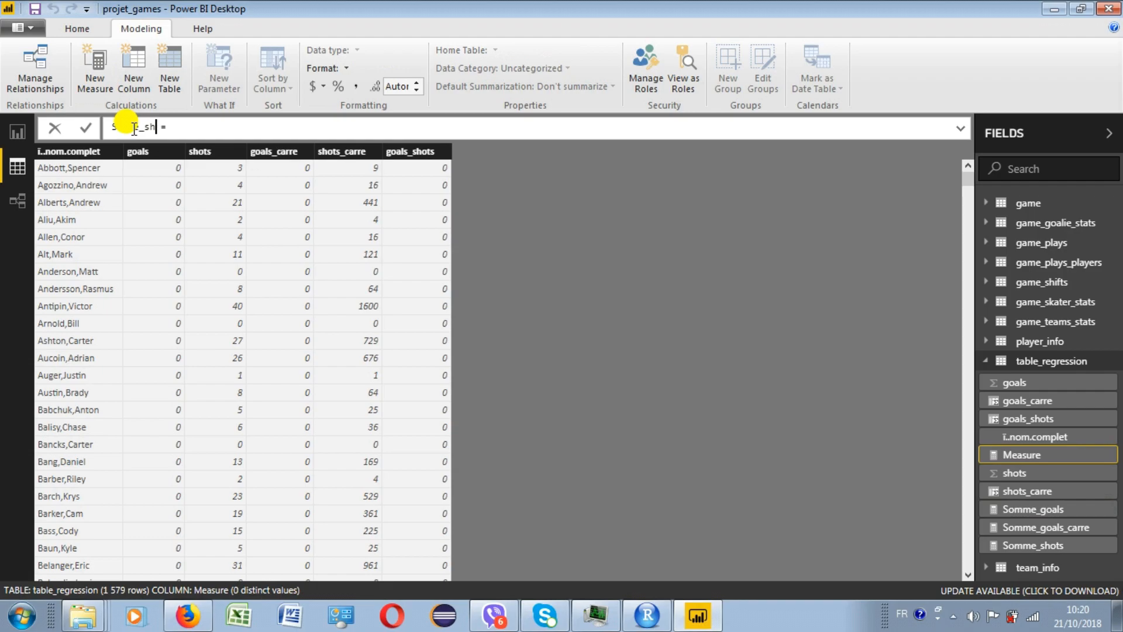
pyautogui.write('Somme_sh')
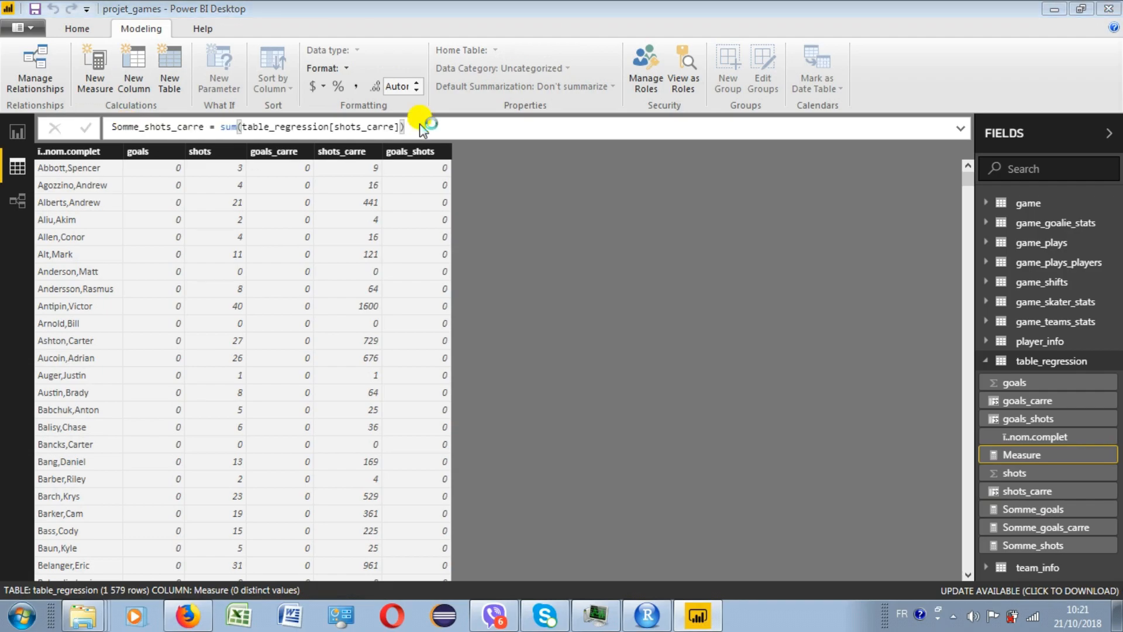
pyautogui.press('Return')
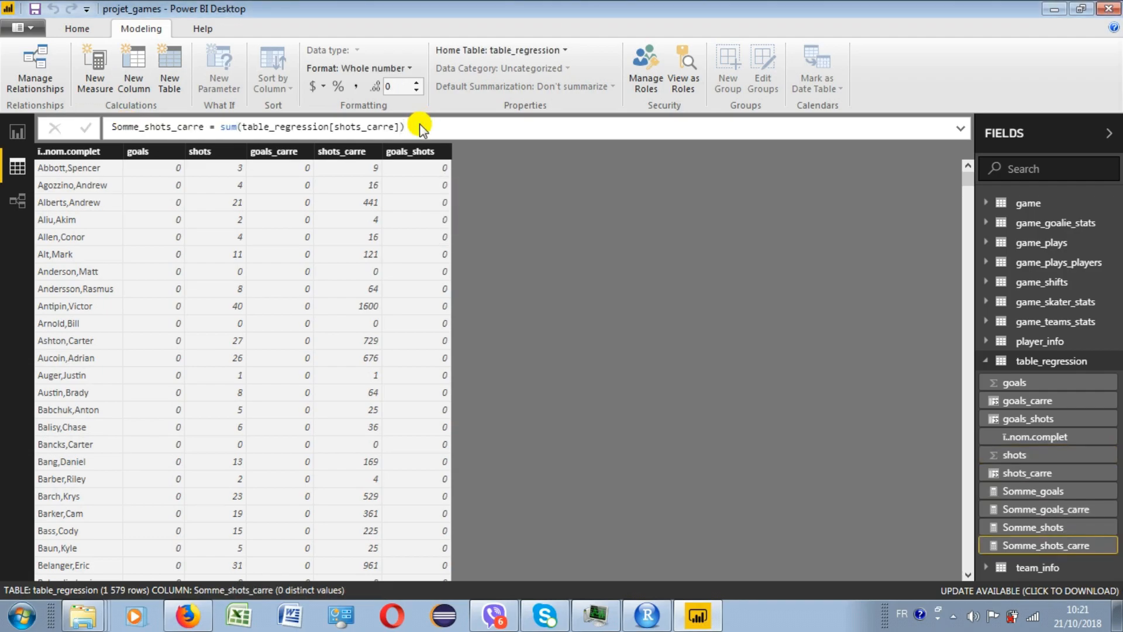
pyautogui.click(95, 66)
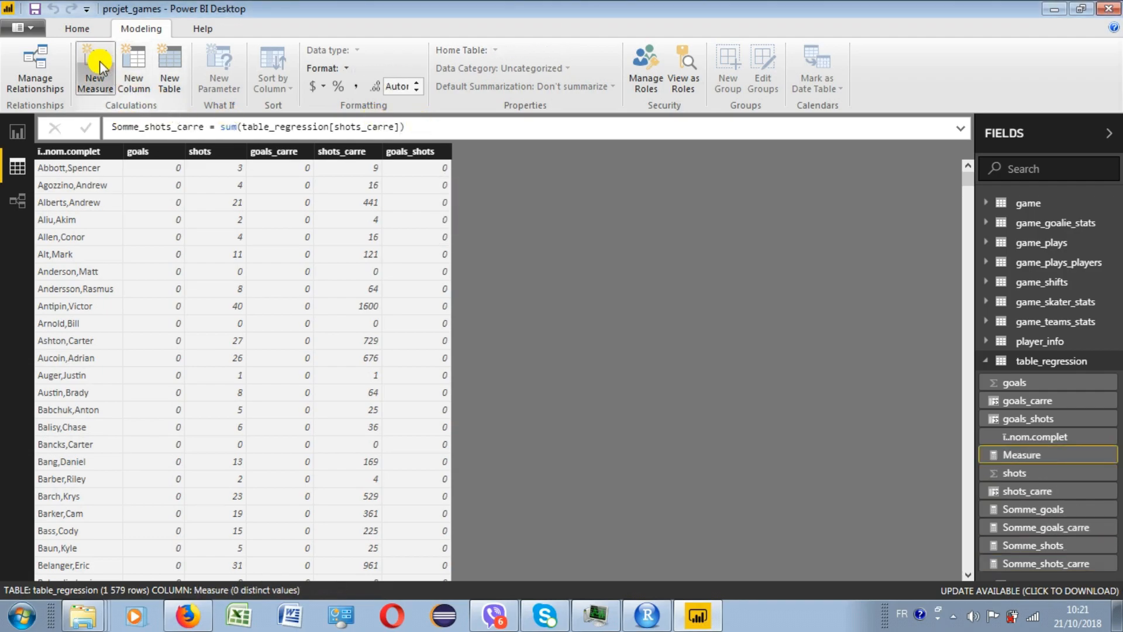
pyautogui.doubleClick(127, 130)
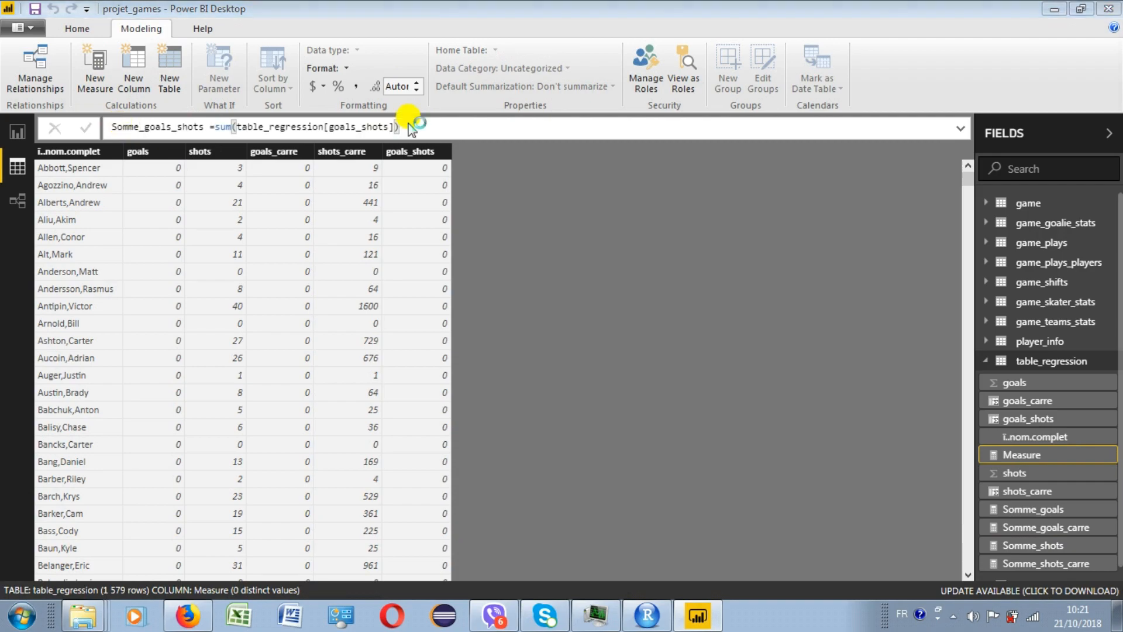
pyautogui.press('Return')
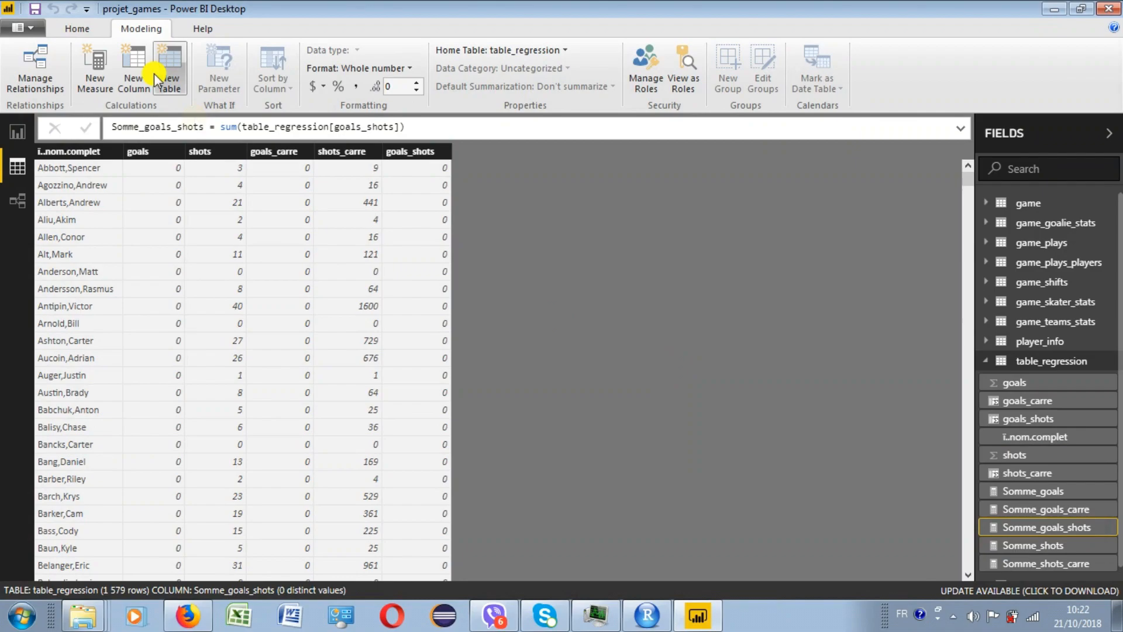
# - Create the measure Numerateur = count(table_regression[goals])*[Somme_goals_shots]-[Somme_goals]*[Somme_shots] in table_regression
pyautogui.click(95, 73)
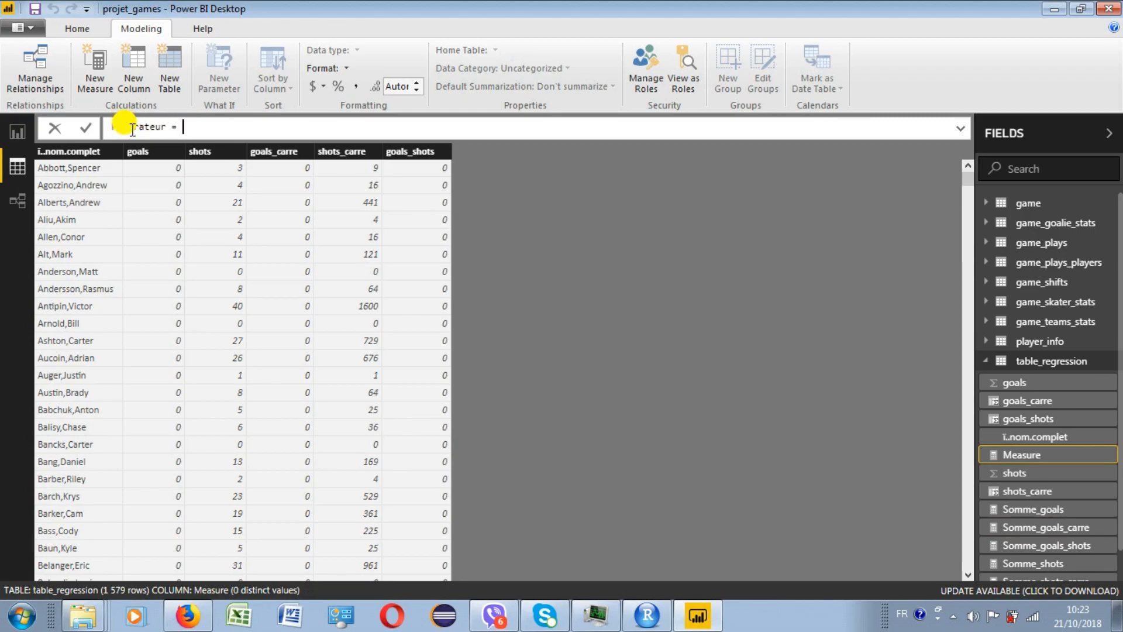
pyautogui.write('count(goals')
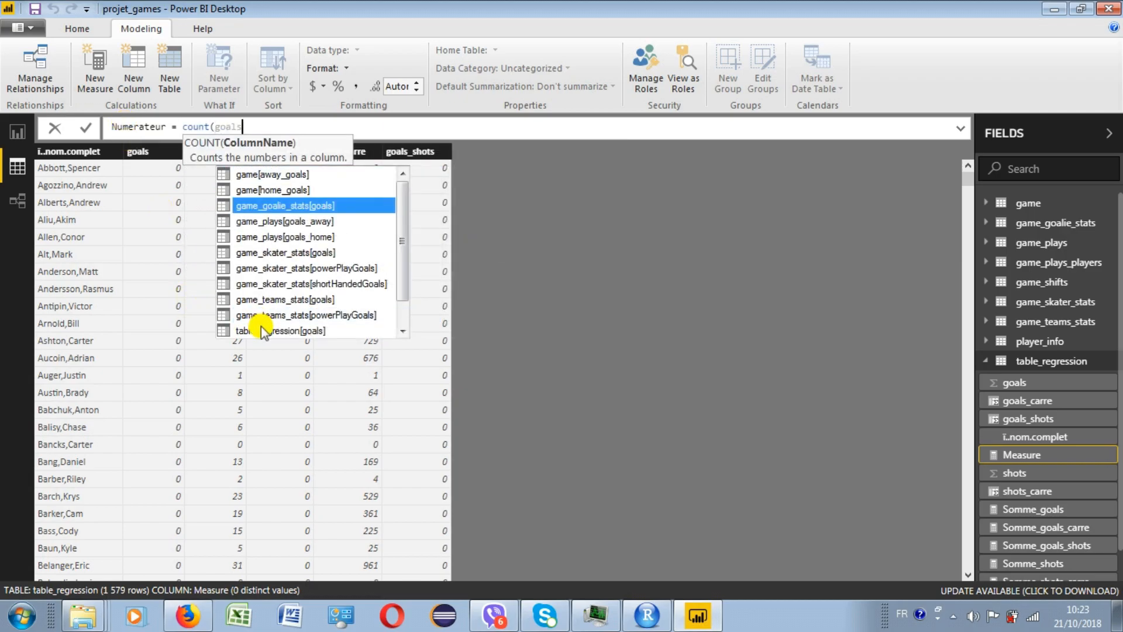
pyautogui.doubleClick(262, 330)
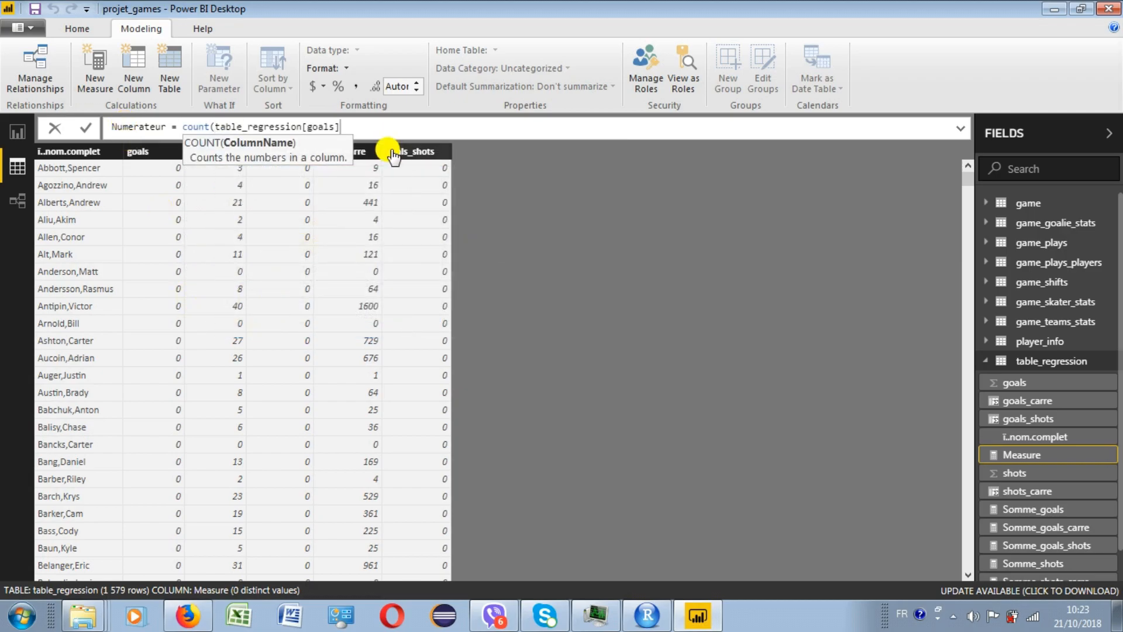
pyautogui.write(')*')
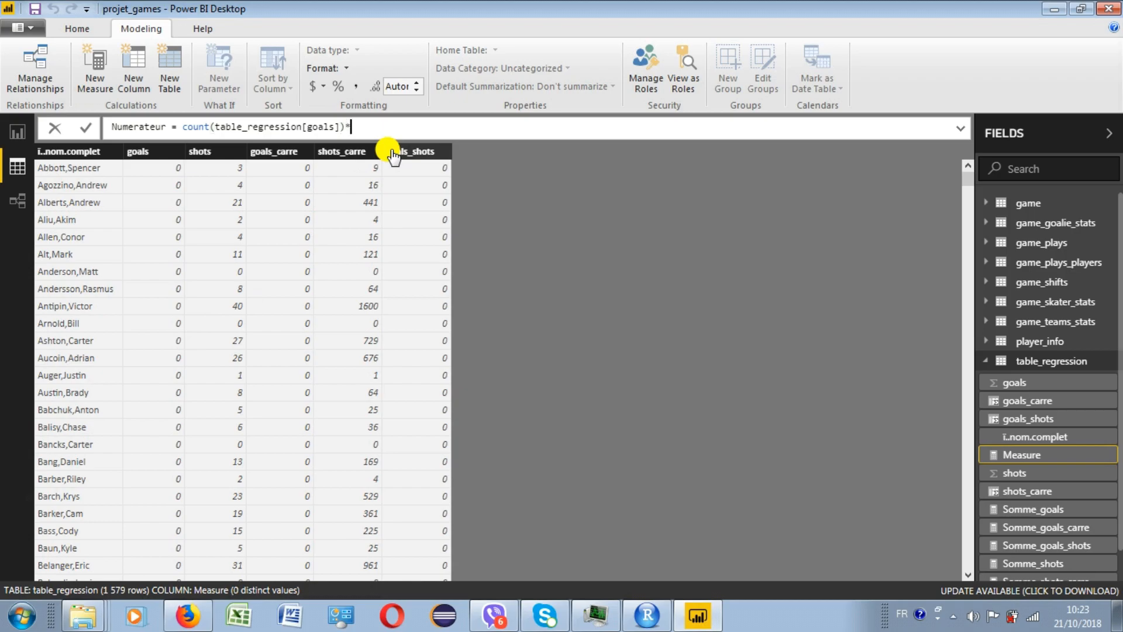
pyautogui.write('somm')
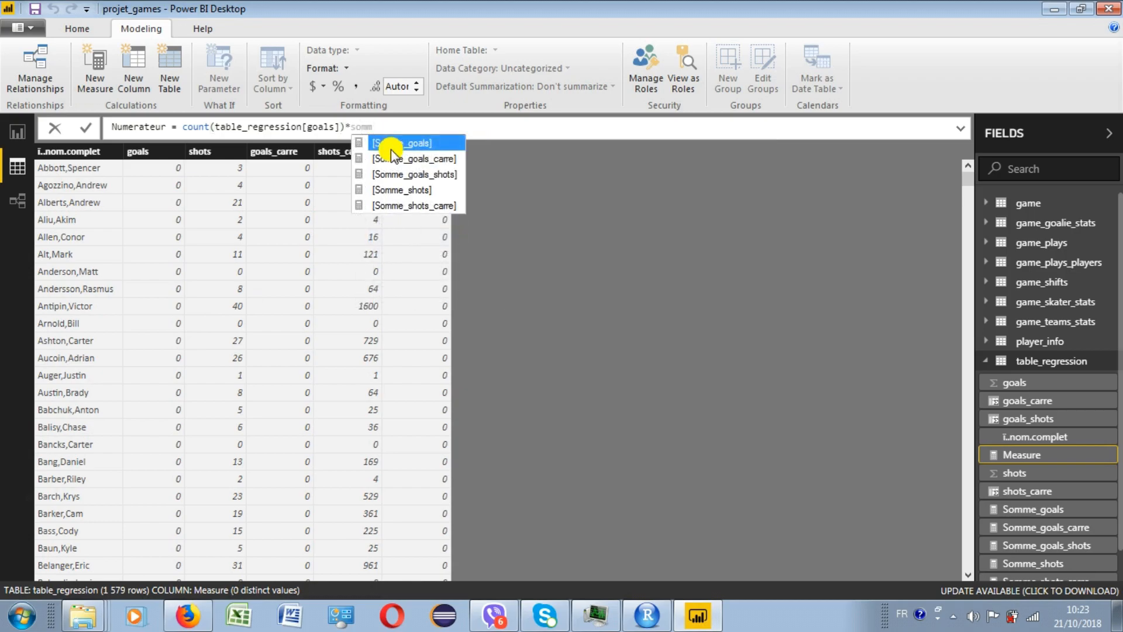
pyautogui.doubleClick(423, 175)
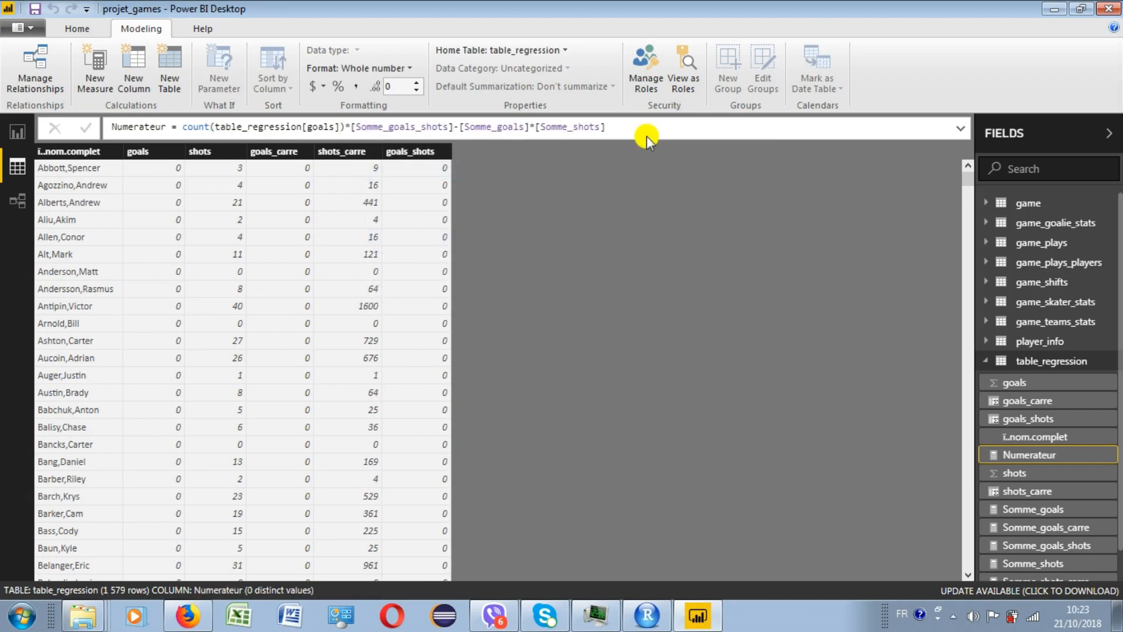
# - Create the measure Denumerateur = SQRT((COUNT(table_regression[goals])*[Somme_shots_carre]-POWER([Somme_shots];2))*(count(table_regression[goals])*[Somme_goals_carre]-POWER([Somme_goals];2)))
pyautogui.click(106, 66)
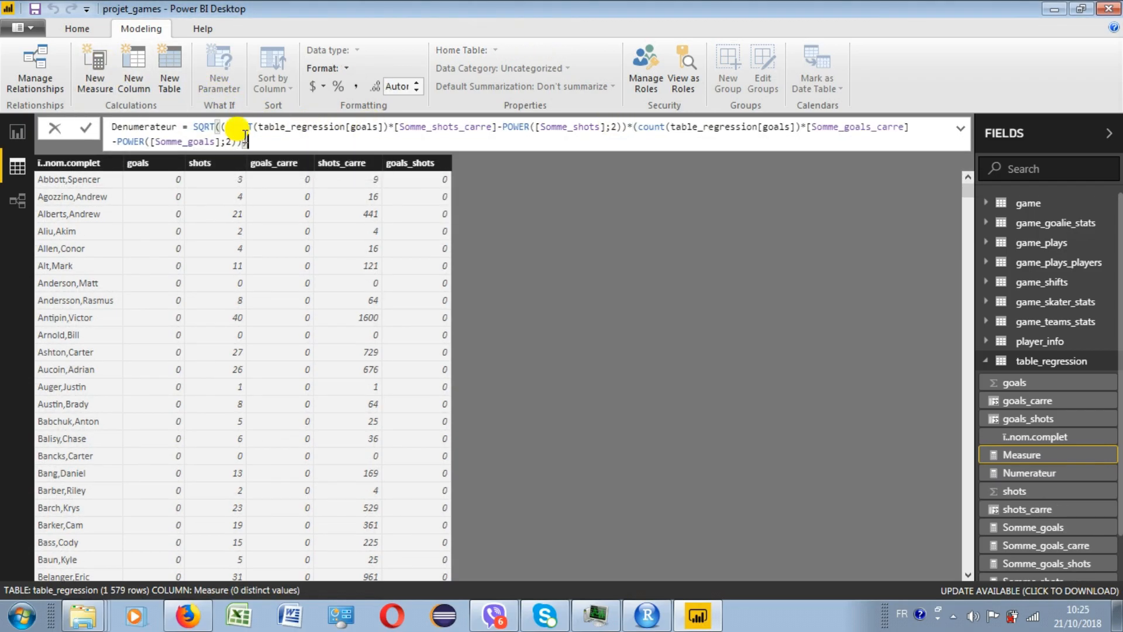
pyautogui.press('Return')
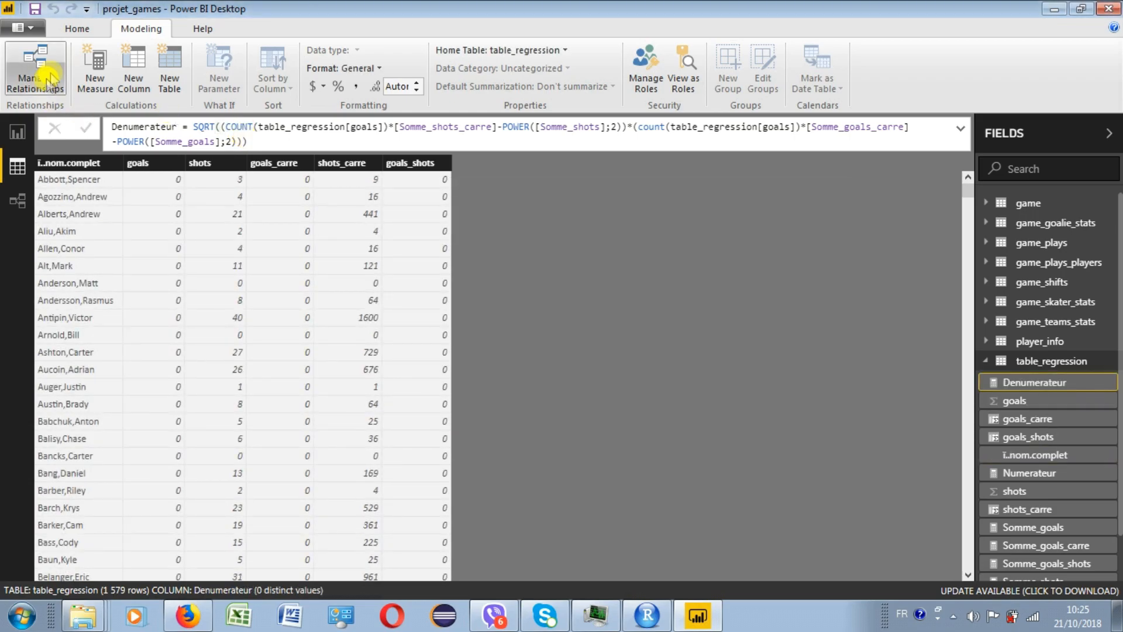
# - Create the measure R = [Numerateur]/[Denumerateur] in table_regression
pyautogui.click(95, 59)
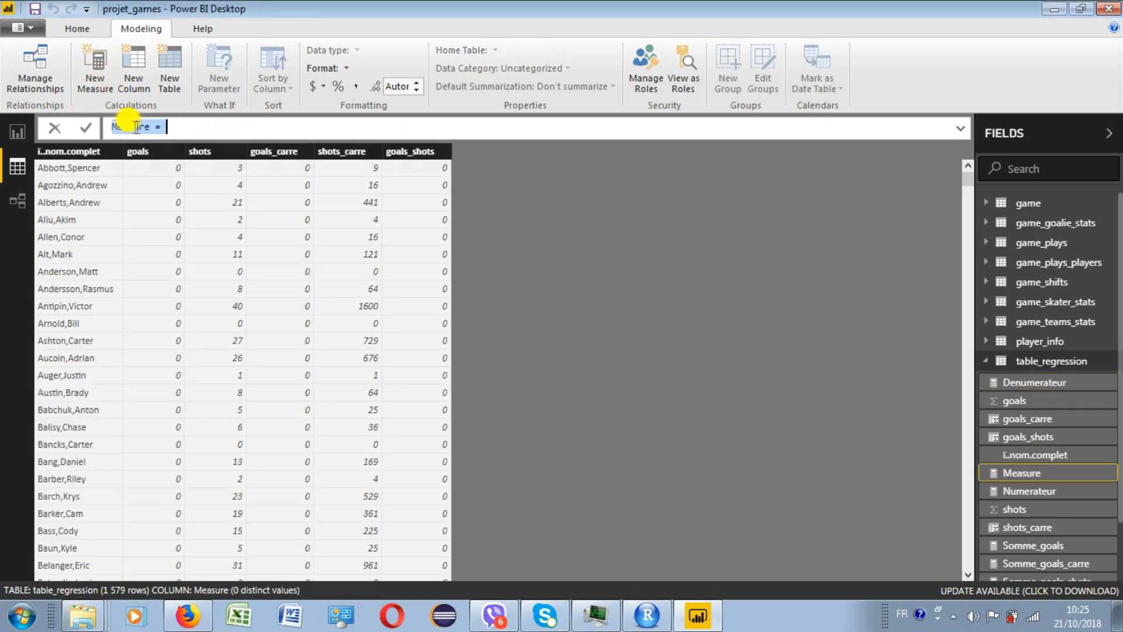
pyautogui.write('R')
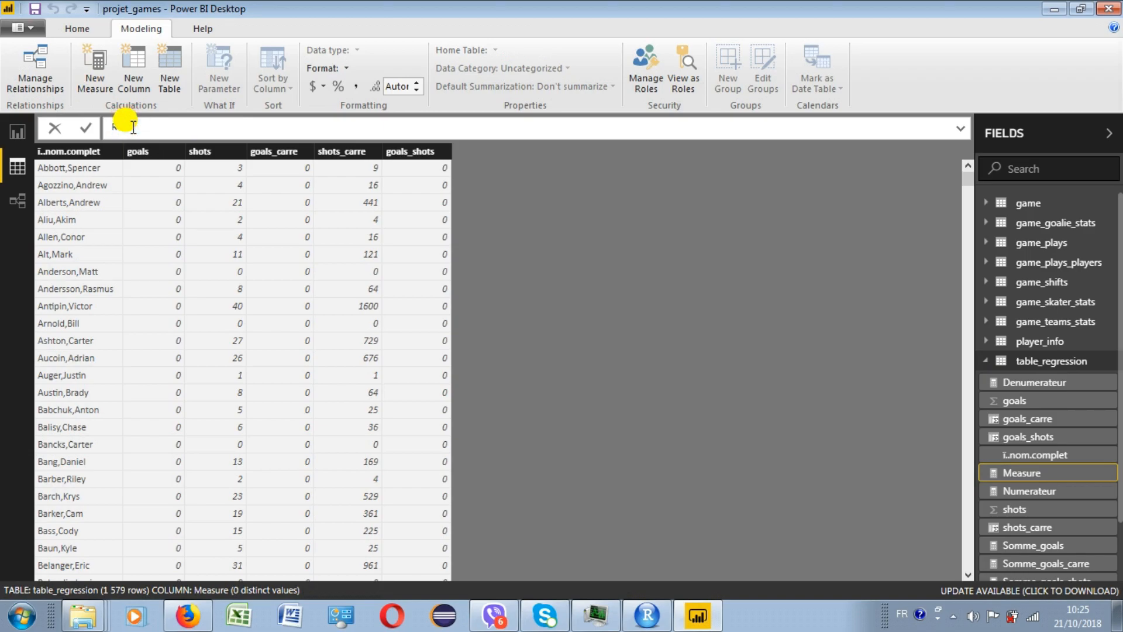
pyautogui.write(' = num')
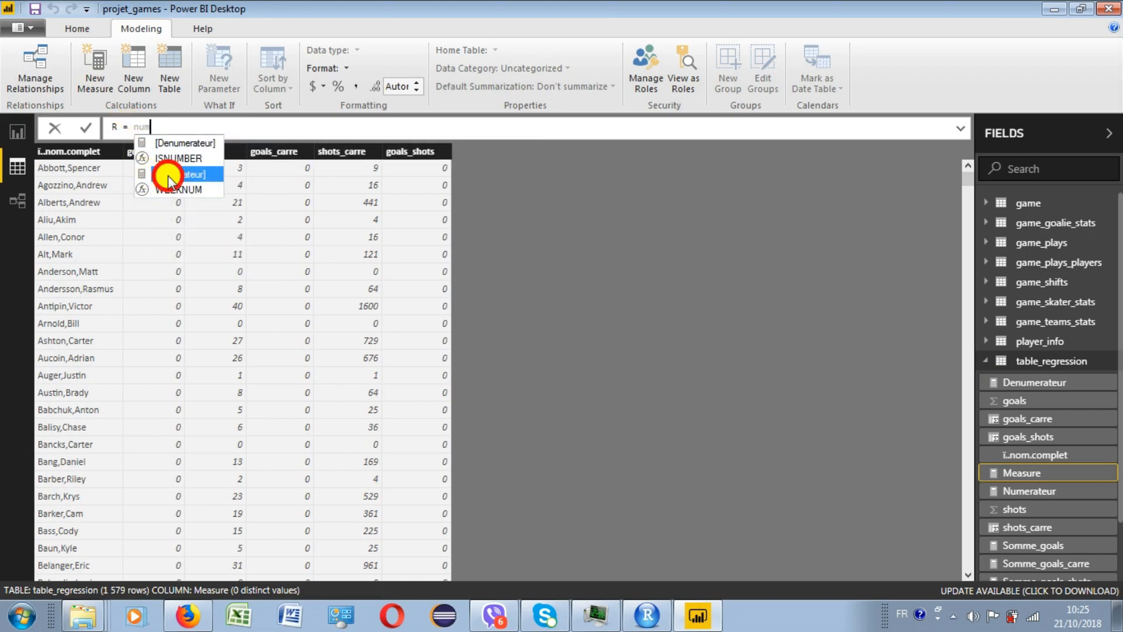
pyautogui.doubleClick(168, 176)
pyautogui.write('/d')
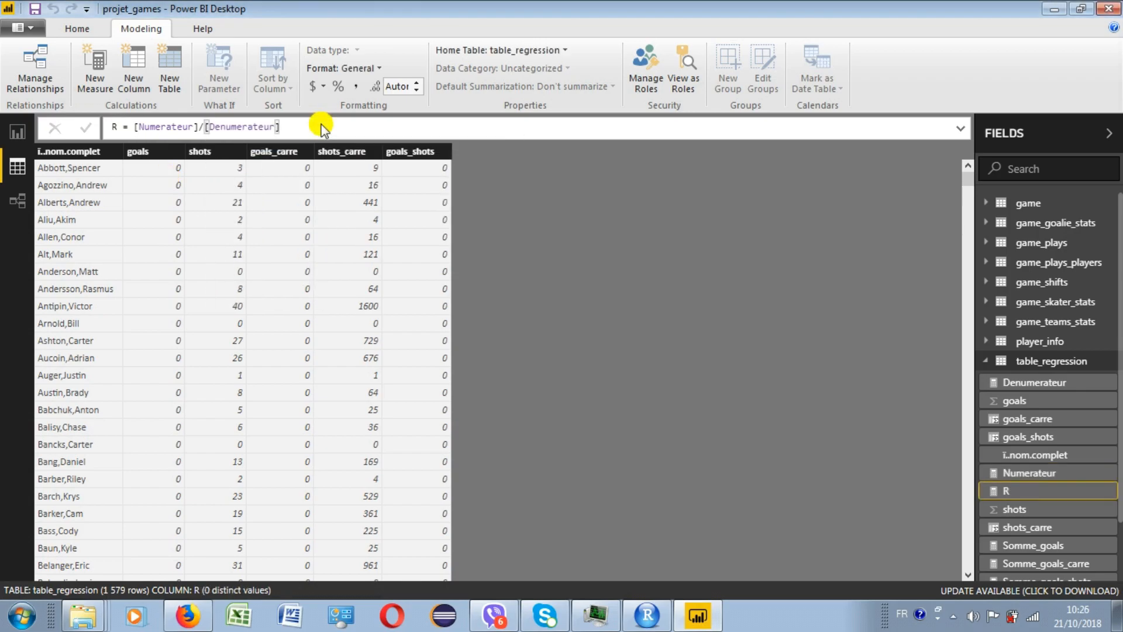
# - Show the R measure as a card on report Page 9 and resize the card
pyautogui.click(18, 132)
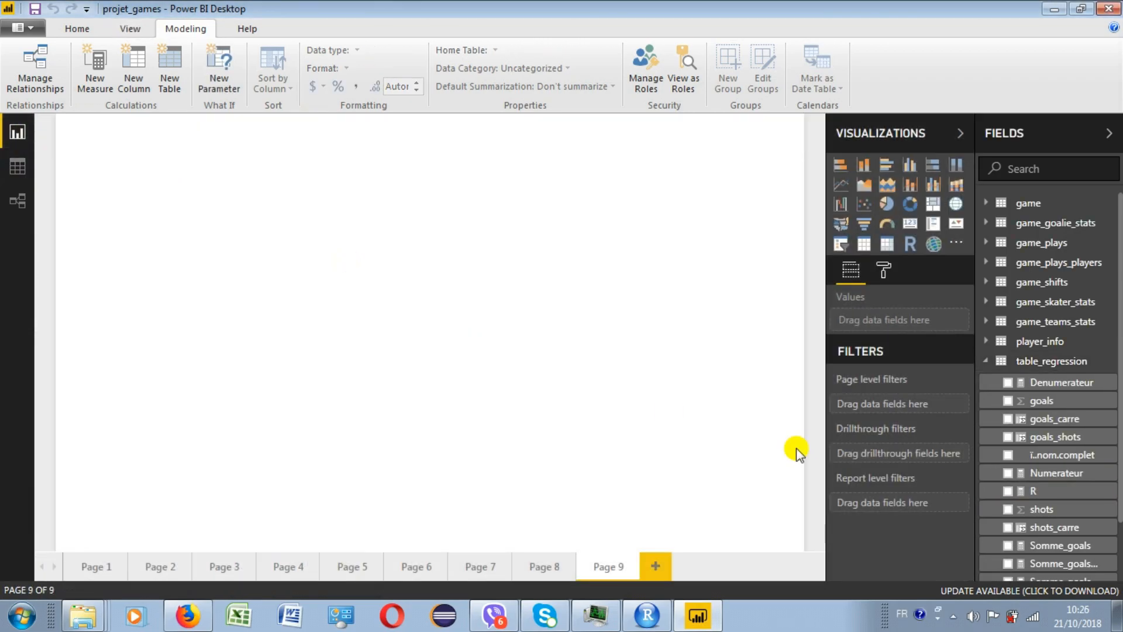
pyautogui.click(1010, 493)
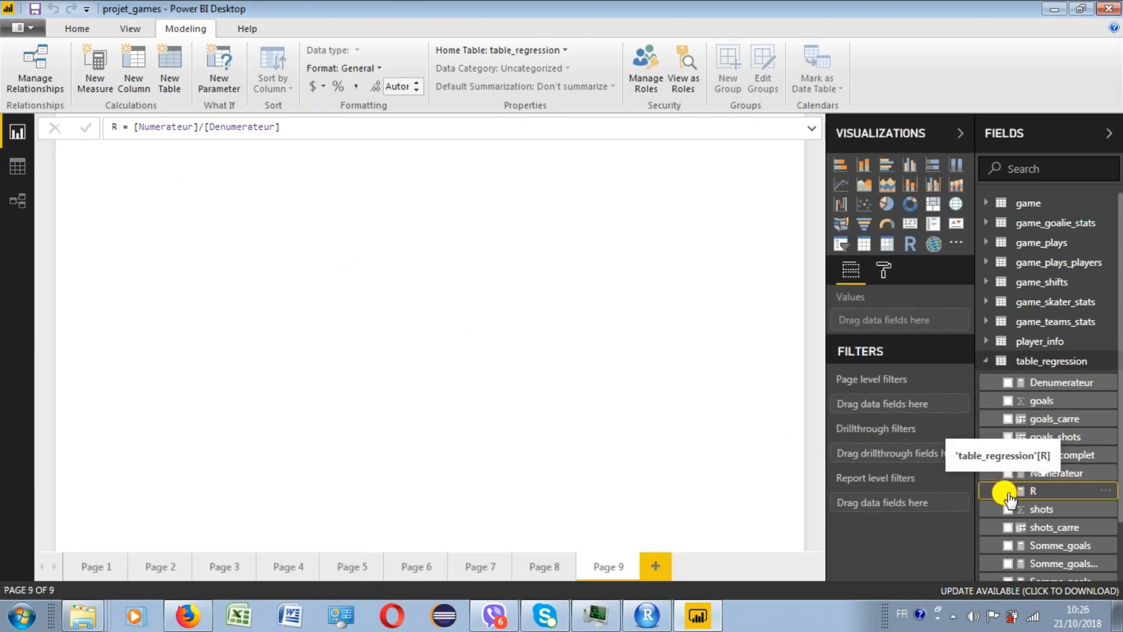
pyautogui.click(1009, 492)
pyautogui.click(910, 224)
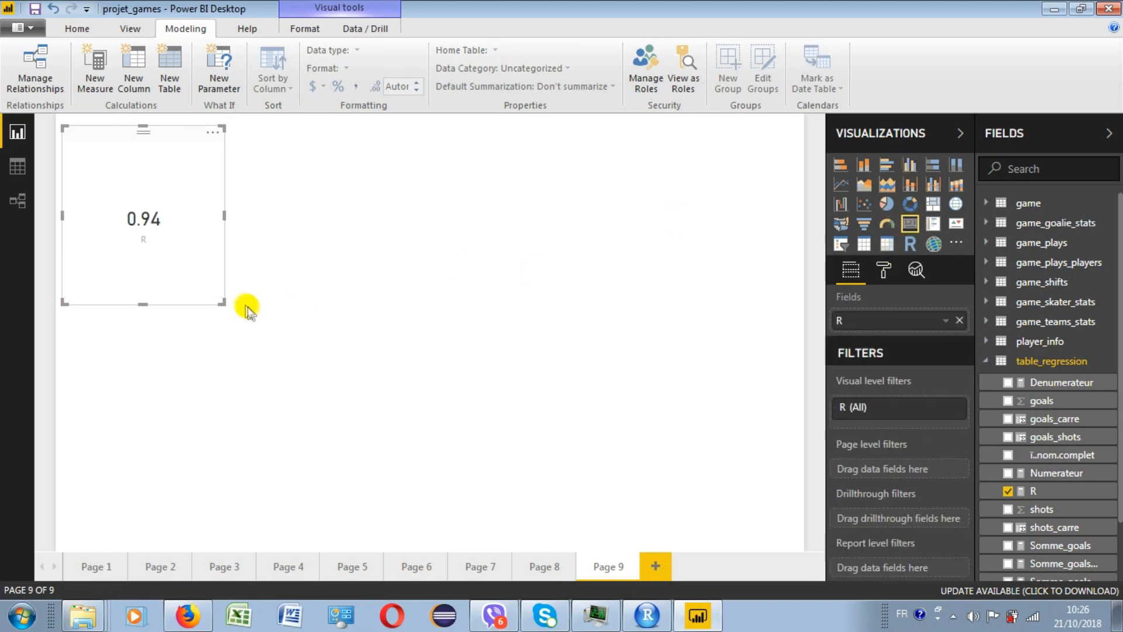
pyautogui.moveTo(222, 302); pyautogui.dragTo(250, 317)
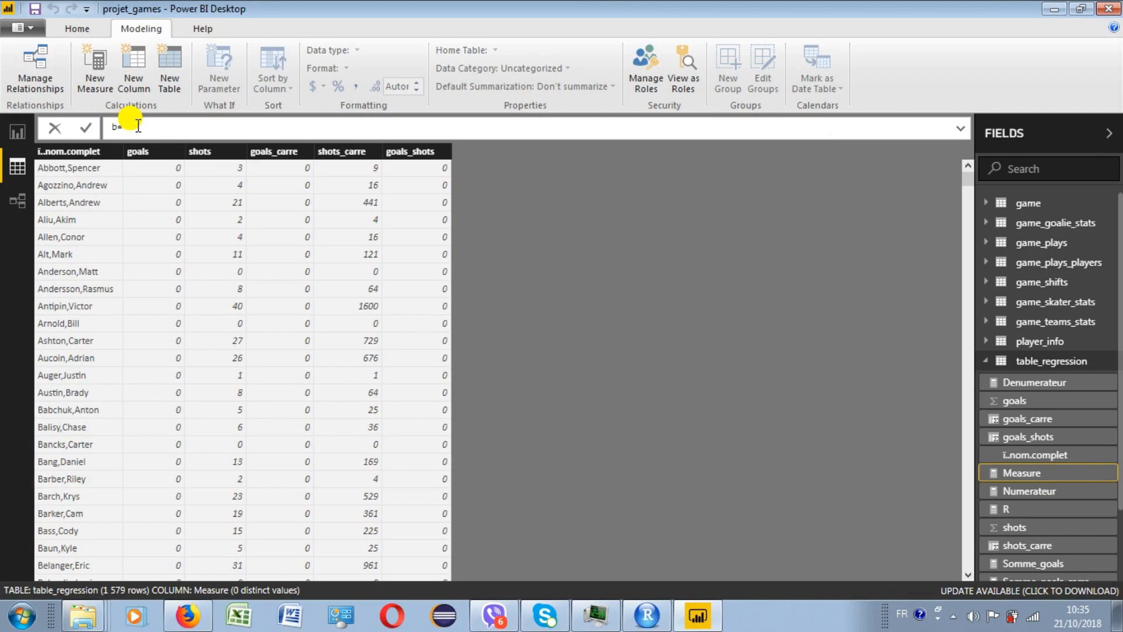
# - Create the measure b = DIVIDE(COUNT(table_regression[goals])*[Somme_goals_shots]-[Somme_shots]*[Somme_goals];count(table_regression[goals])*[Somme_shots_carre]-POWER([Somme_shots];2))
pyautogui.write('divi')
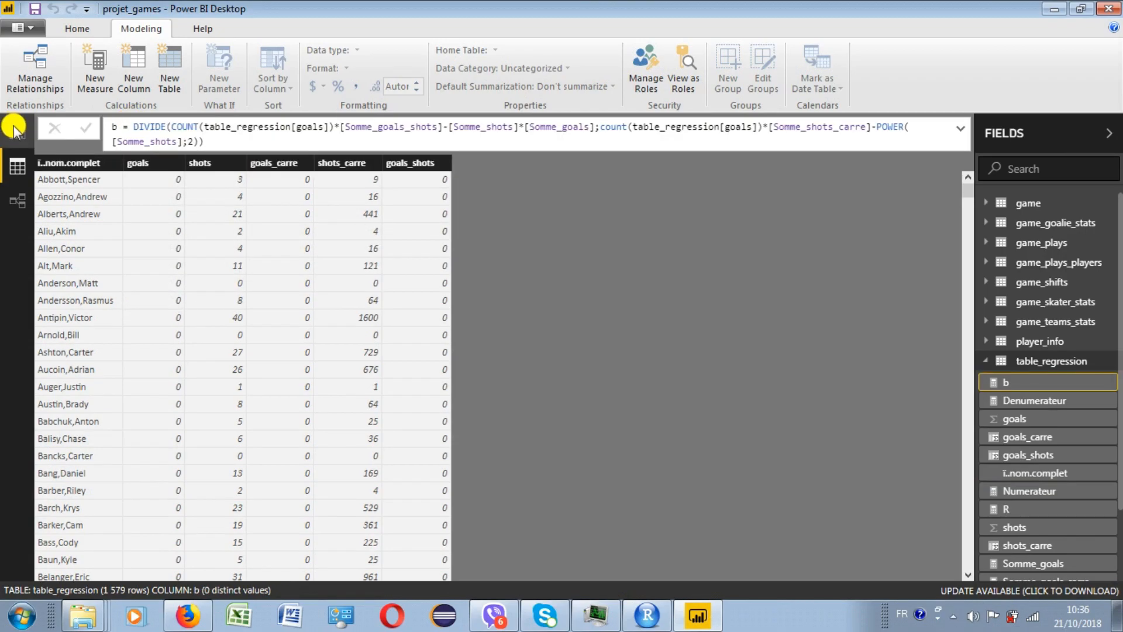
# - Create the measure a = AVERAGE(table_regression[goals])-[b]*AVERAGE(table_regression[shots]) in table_regression
pyautogui.click(99, 57)
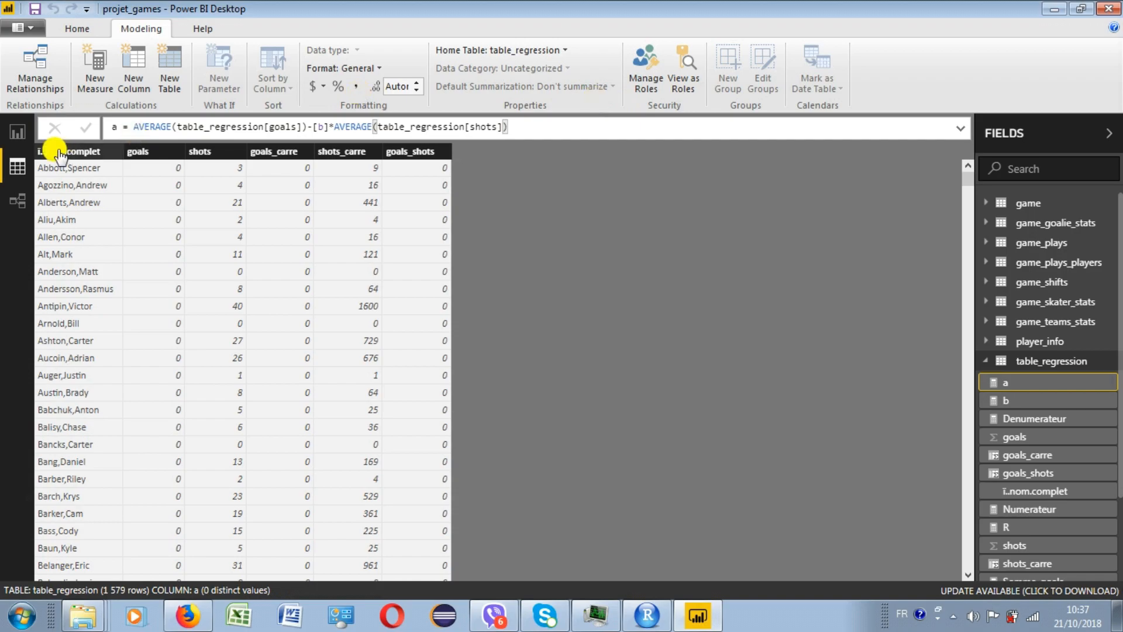
# - Show the measures a and b as two separate cards on report Page 9, placed side by side to the right of the R card
pyautogui.click(20, 132)
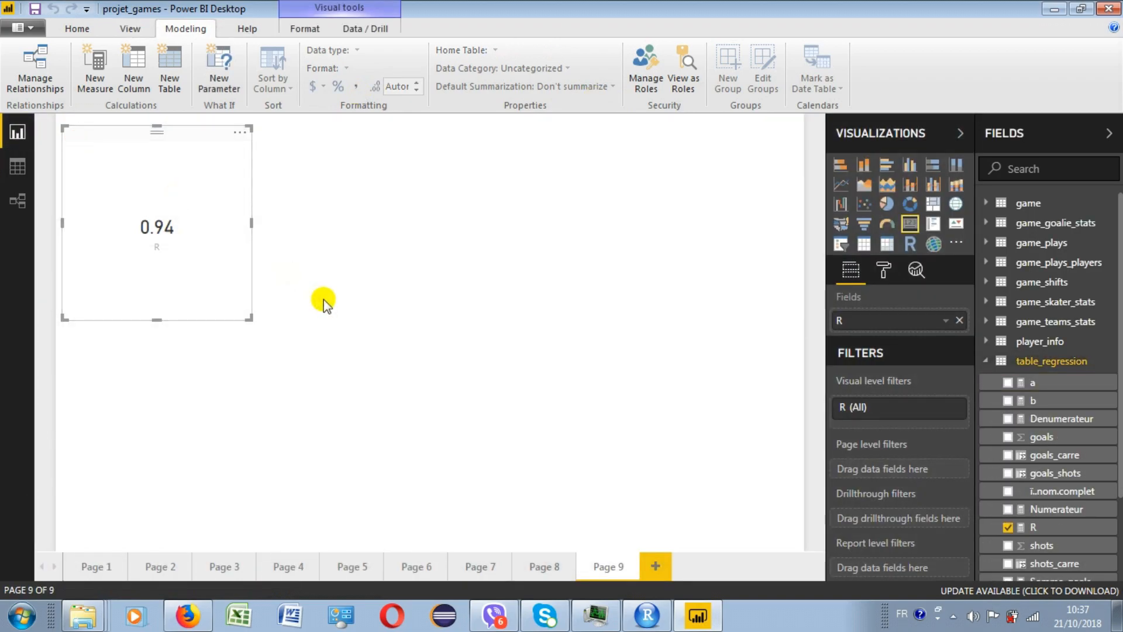
pyautogui.click(689, 314)
pyautogui.click(1006, 384)
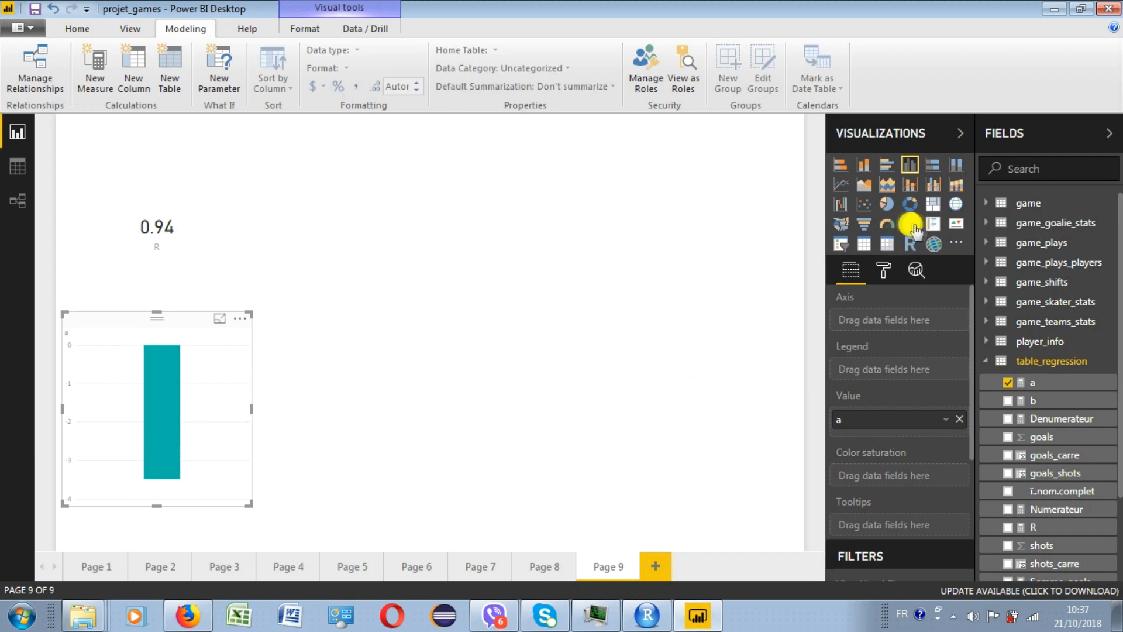
pyautogui.click(909, 224)
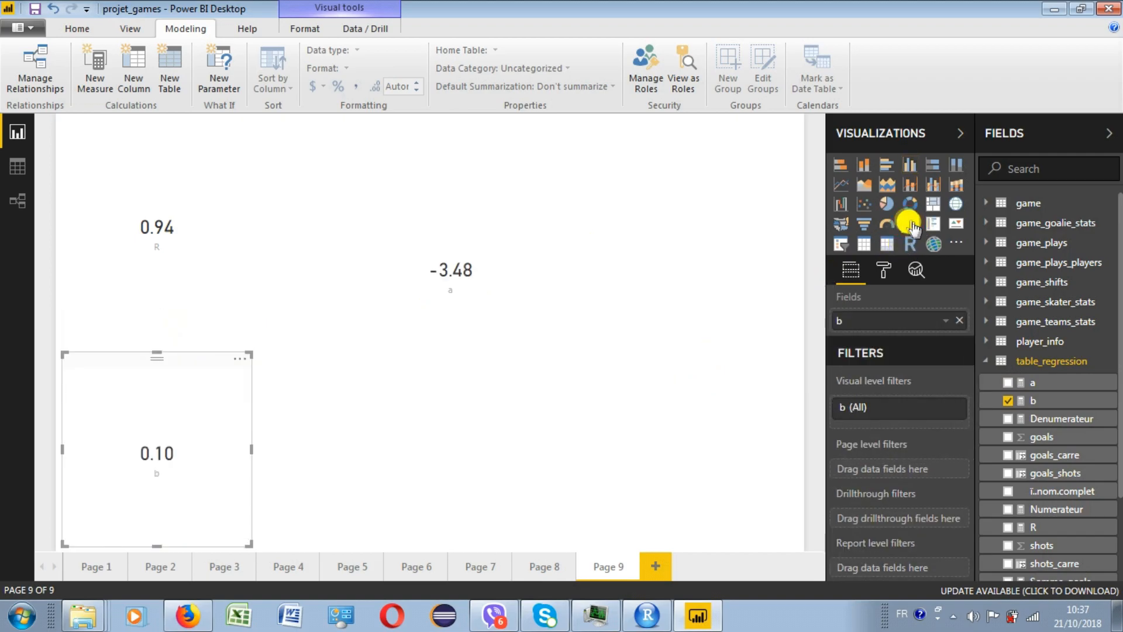
pyautogui.moveTo(183, 358); pyautogui.dragTo(689, 173)
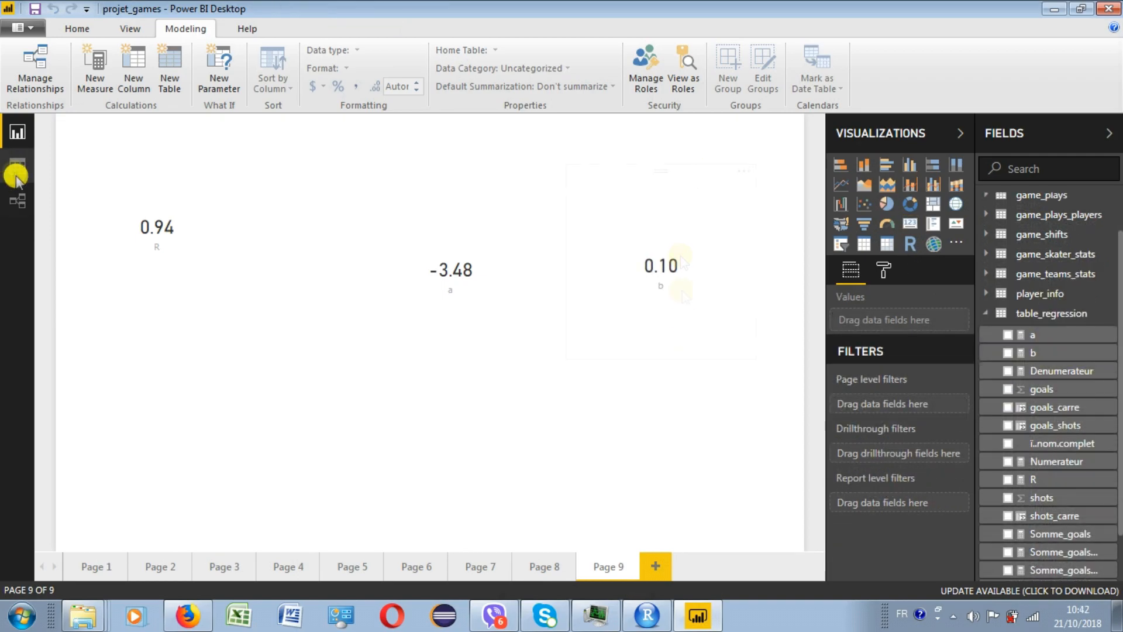
# - Add the calculated column pred = 0,1*table_regression[shots]-3,48 to table_regression
pyautogui.click(16, 170)
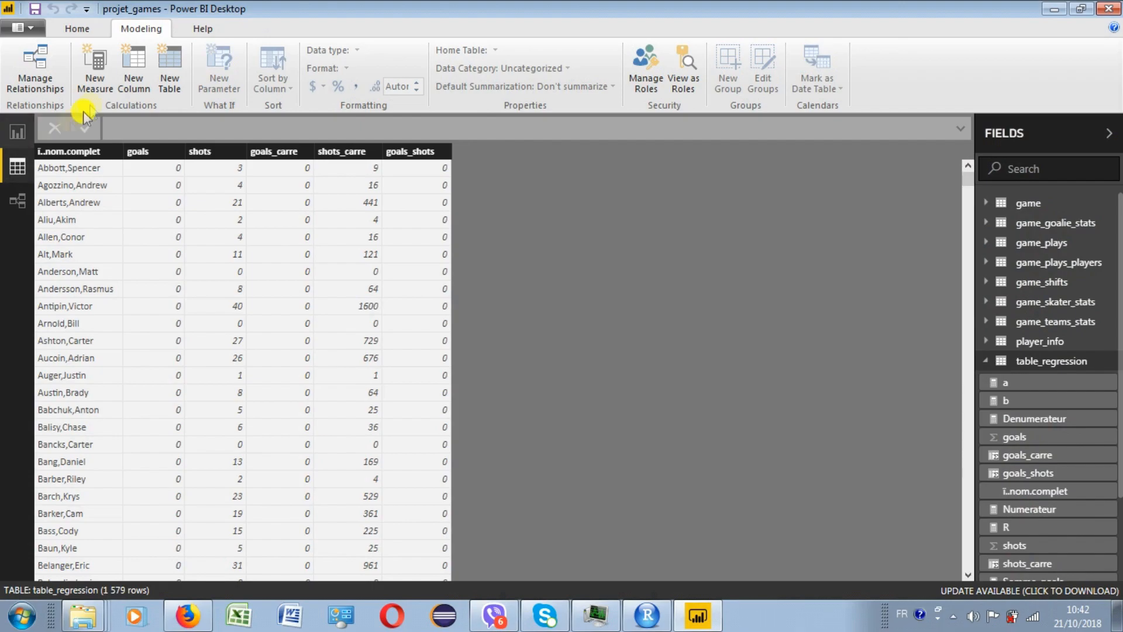
pyautogui.click(134, 73)
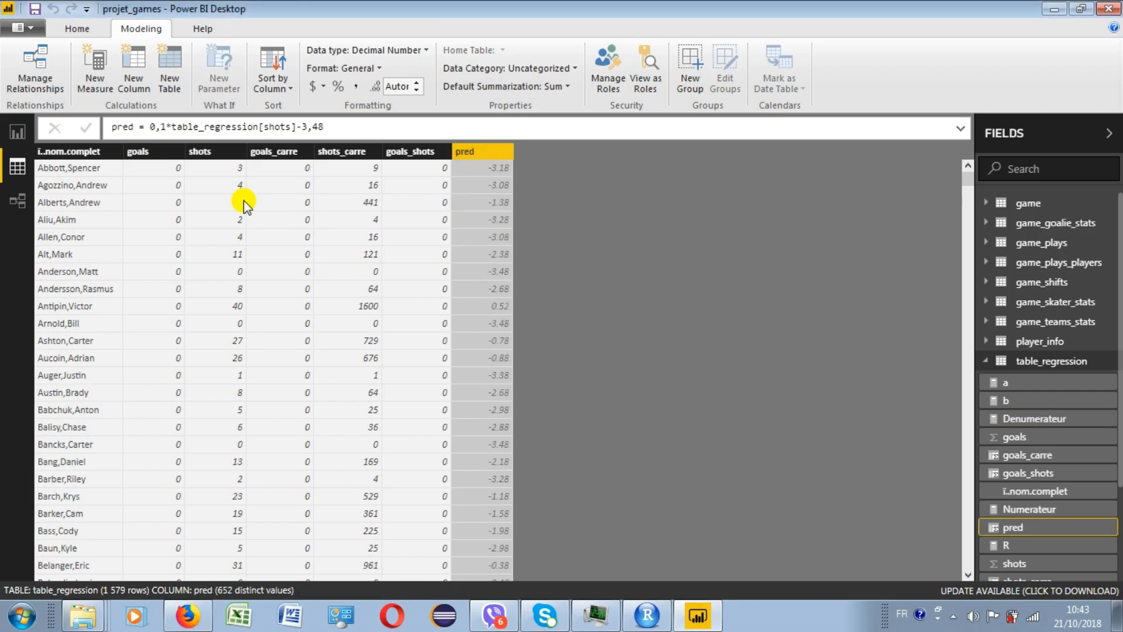
# - Add an R script visual to report Page 9 with the goals and pred fields of table_regression as its values
pyautogui.click(20, 132)
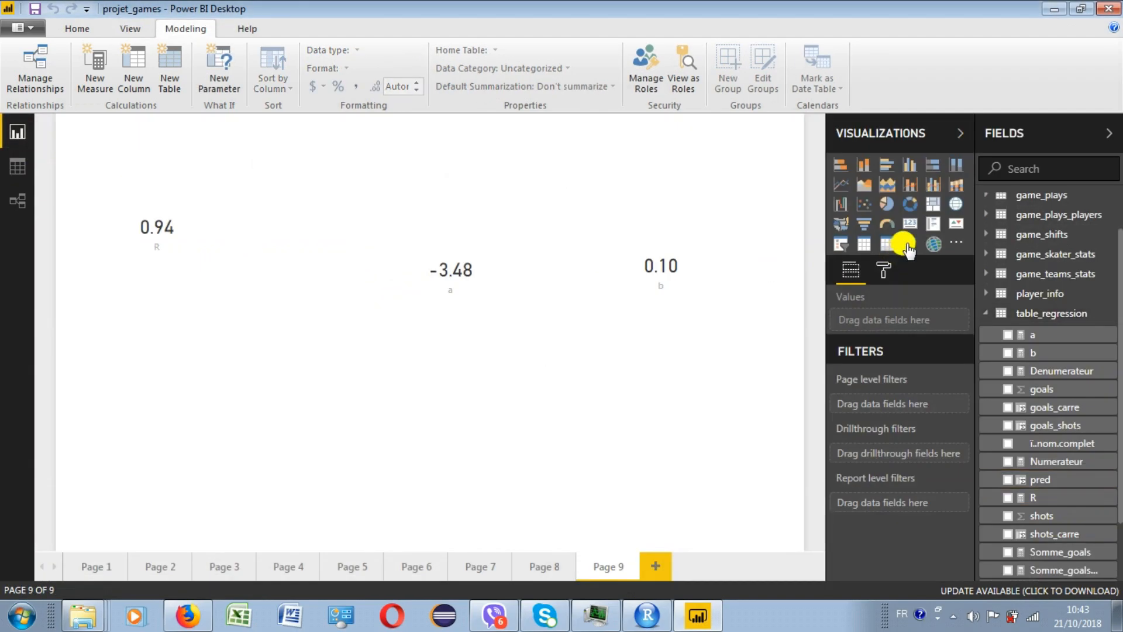
pyautogui.click(909, 246)
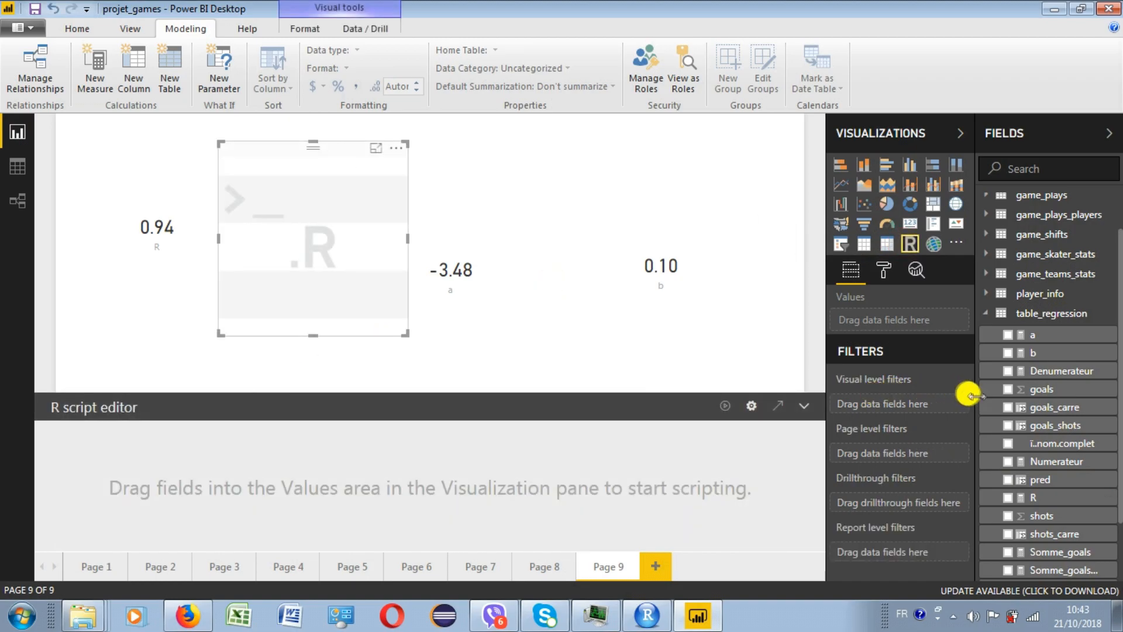
pyautogui.moveTo(1041, 389); pyautogui.dragTo(318, 237)
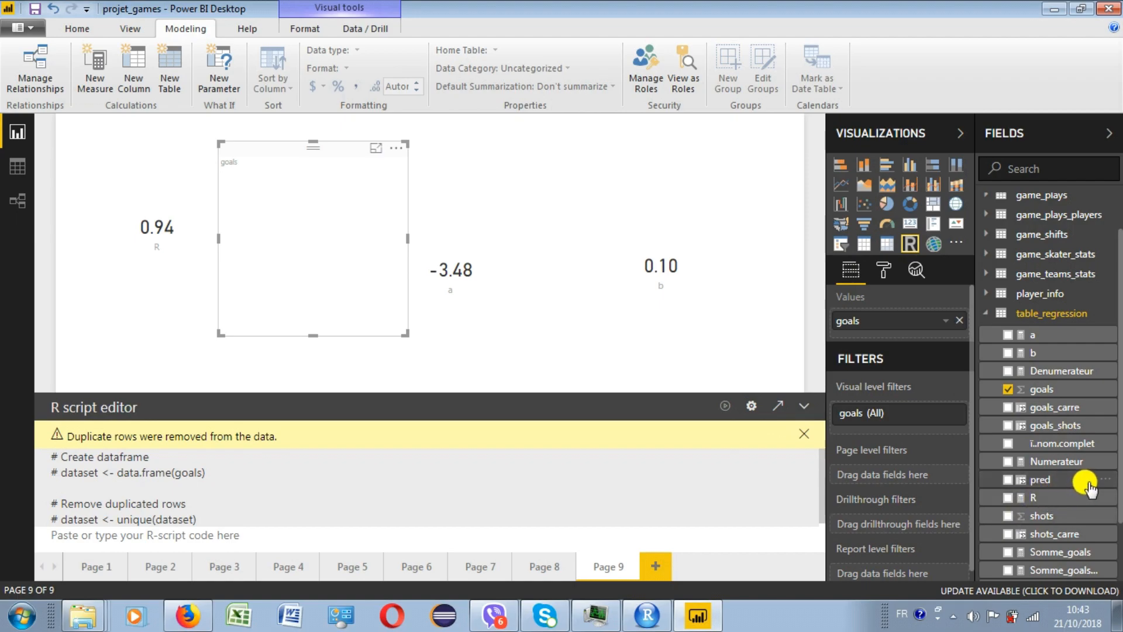
pyautogui.moveTo(1047, 480); pyautogui.dragTo(349, 244)
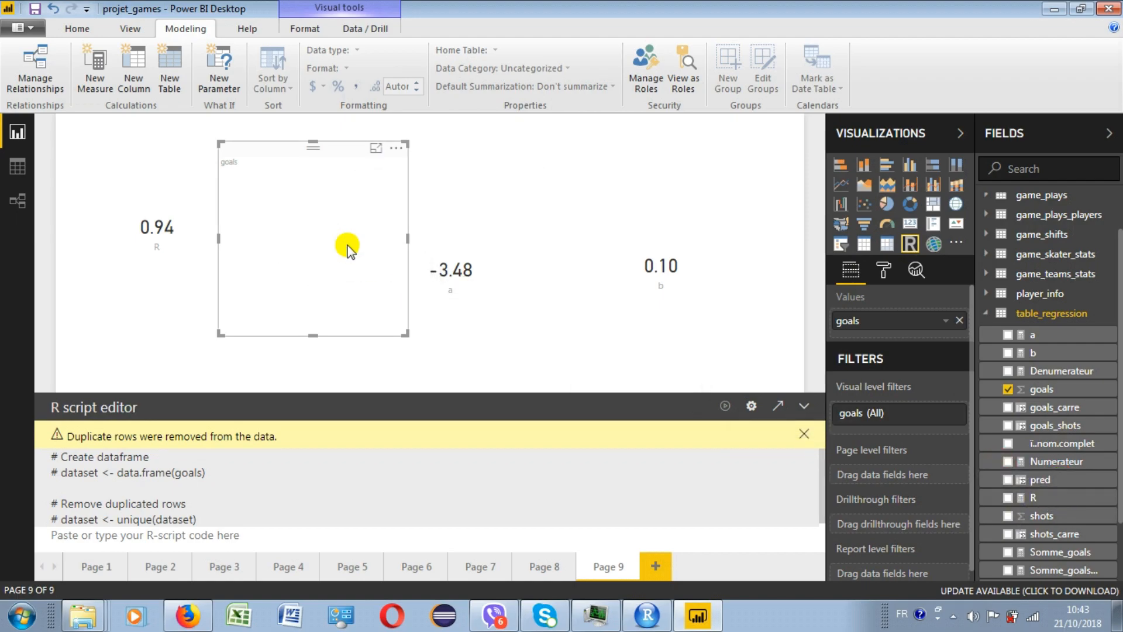
# - Run the R script library(ggplot2) with ggplot(dataset,aes(x=pred,y=goals))+geom_point()+geom_abline(color="blue") in the visual and enlarge the plot
pyautogui.click(110, 535)
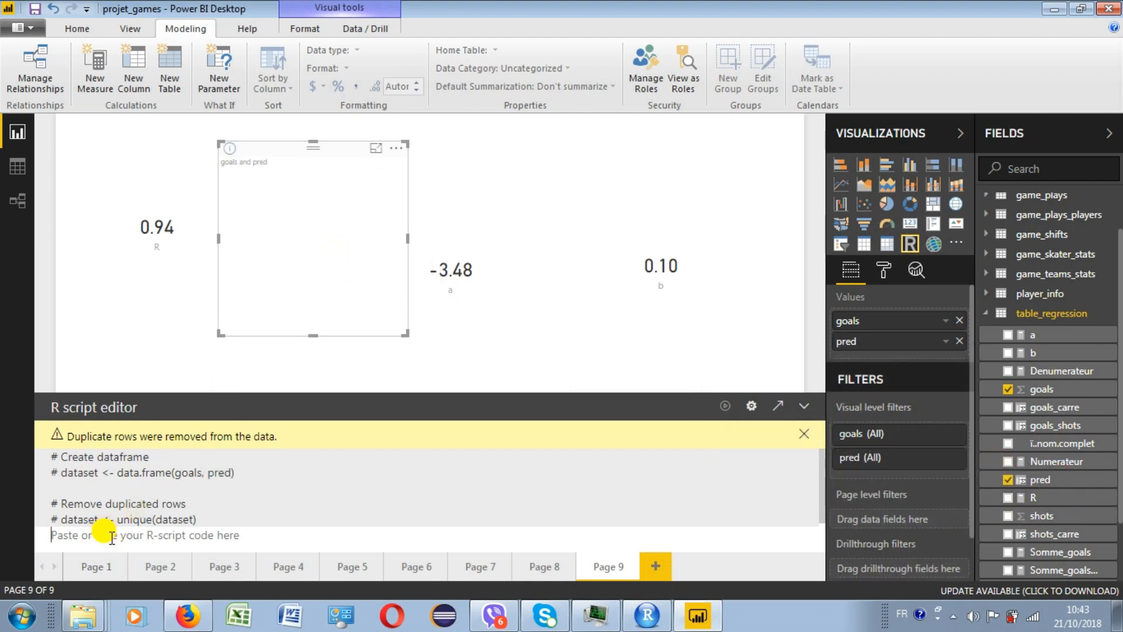
pyautogui.write('library(ggplot2')
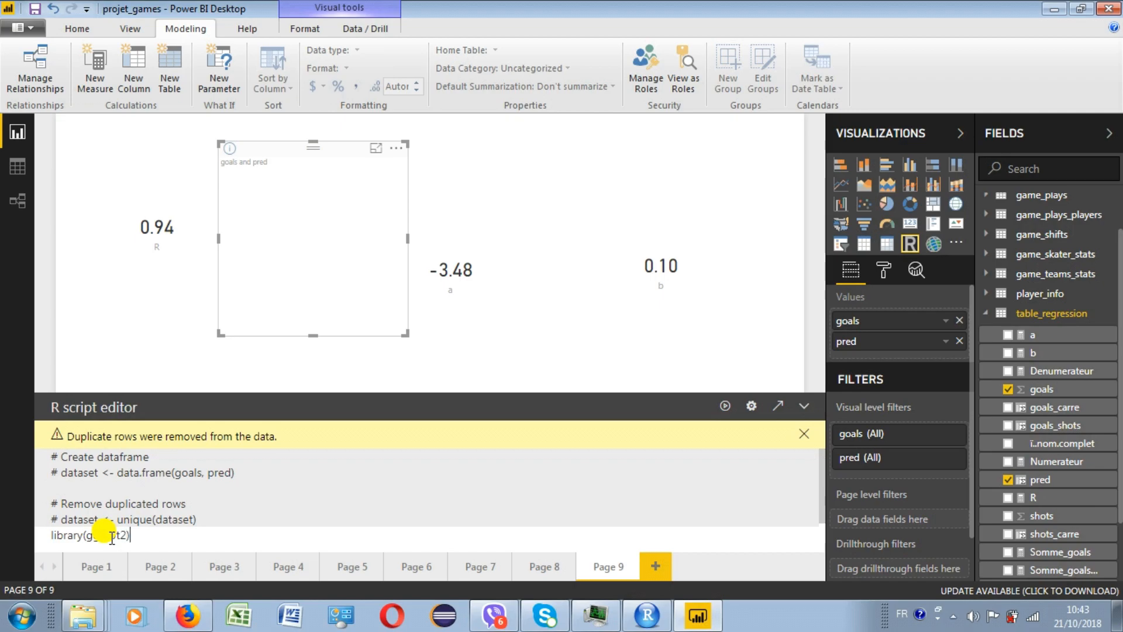
pyautogui.press('Return')
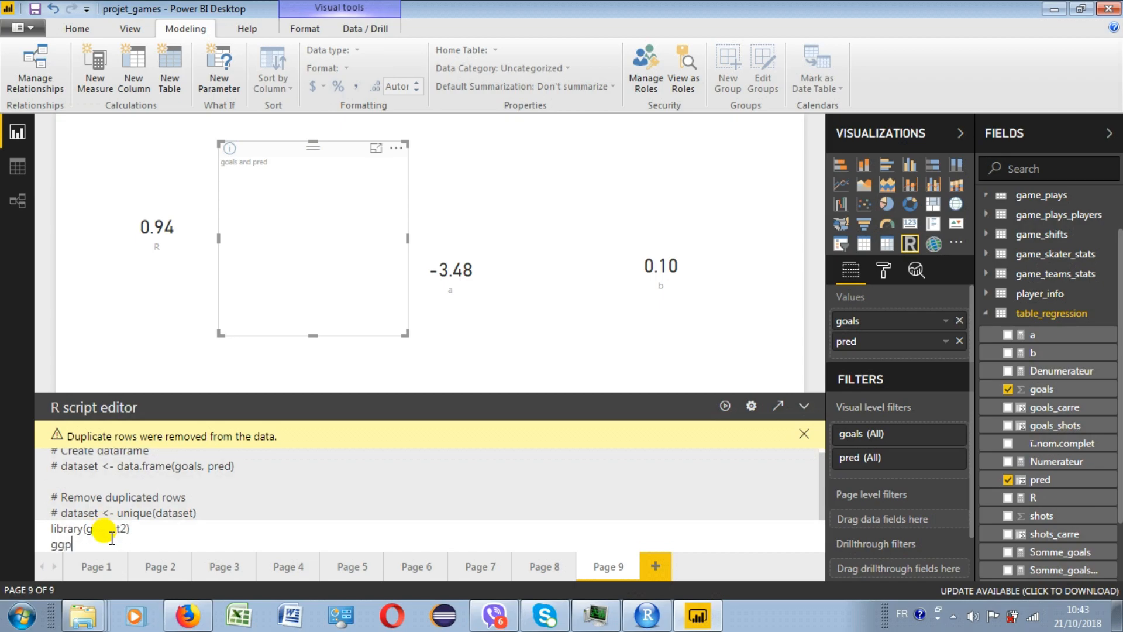
pyautogui.write('ggplot(dataset,aes(x=pred,y=goals))+geom_point()+geom_abline(color="blue')
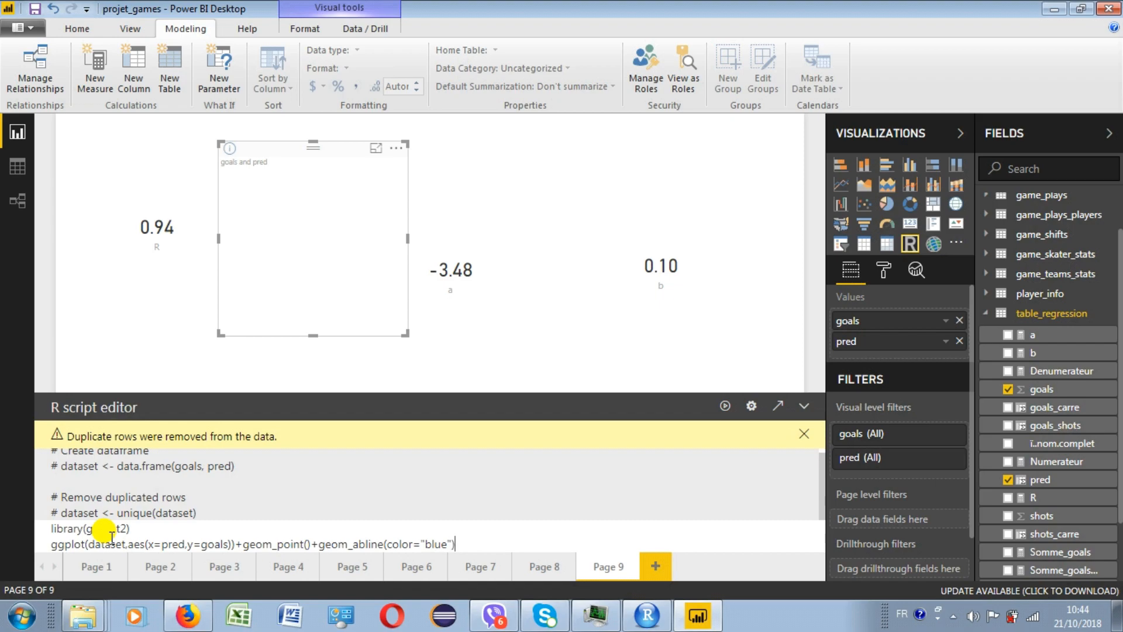
pyautogui.click(725, 410)
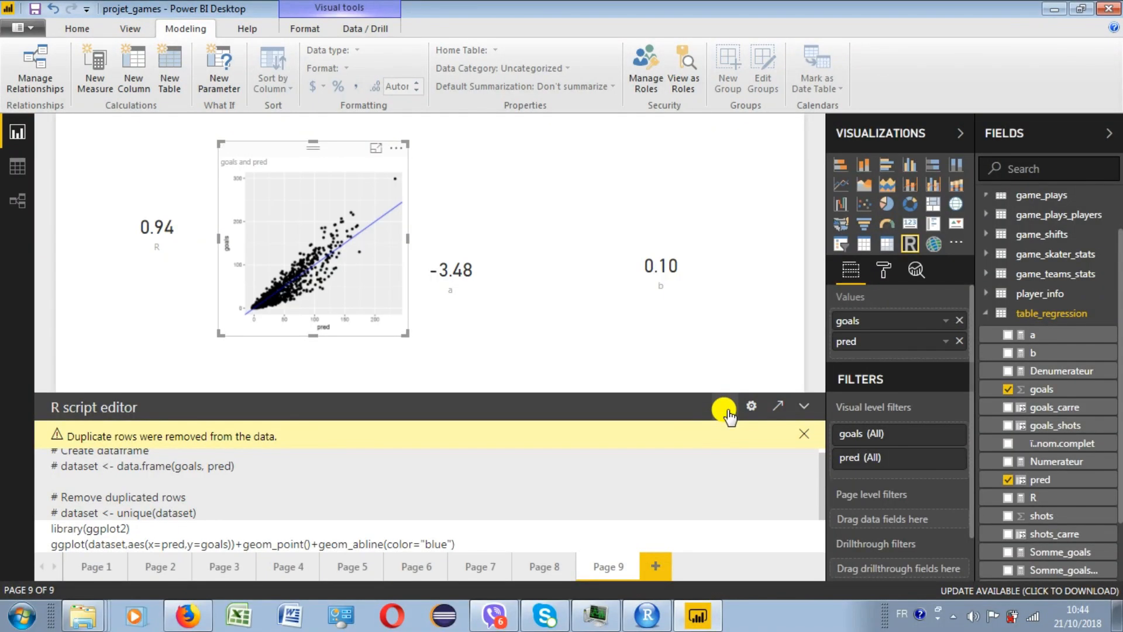
pyautogui.moveTo(403, 335); pyautogui.dragTo(724, 379)
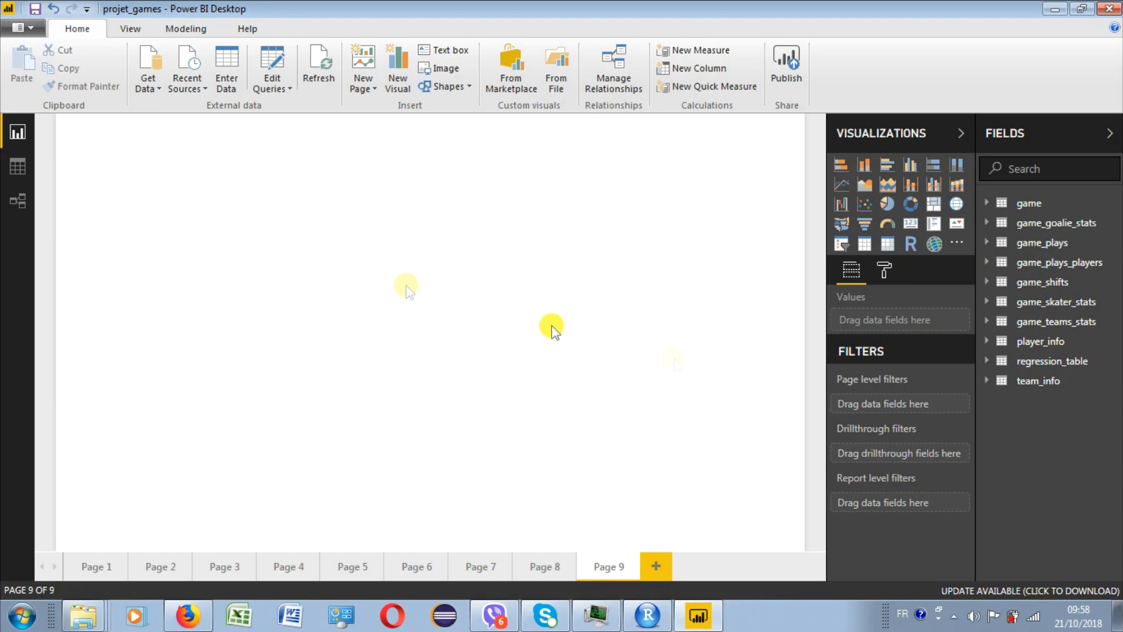
# - Import the iris dataset through an R script data source with BDD_IRIS<-iris and load the BDD_IRIS table
pyautogui.click(151, 61)
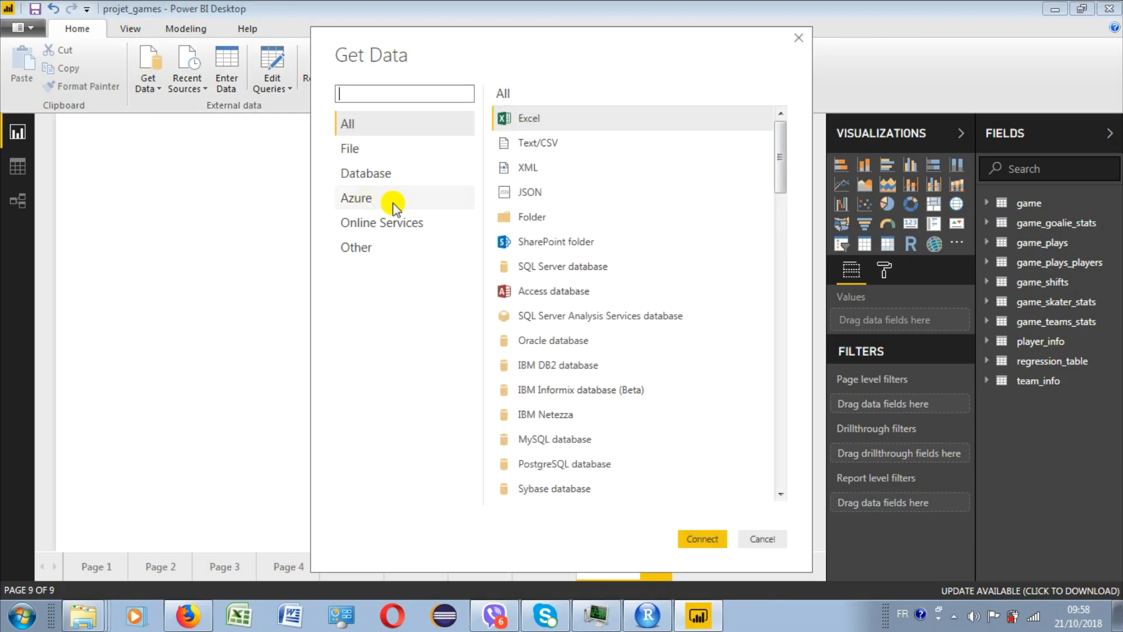
pyautogui.click(361, 246)
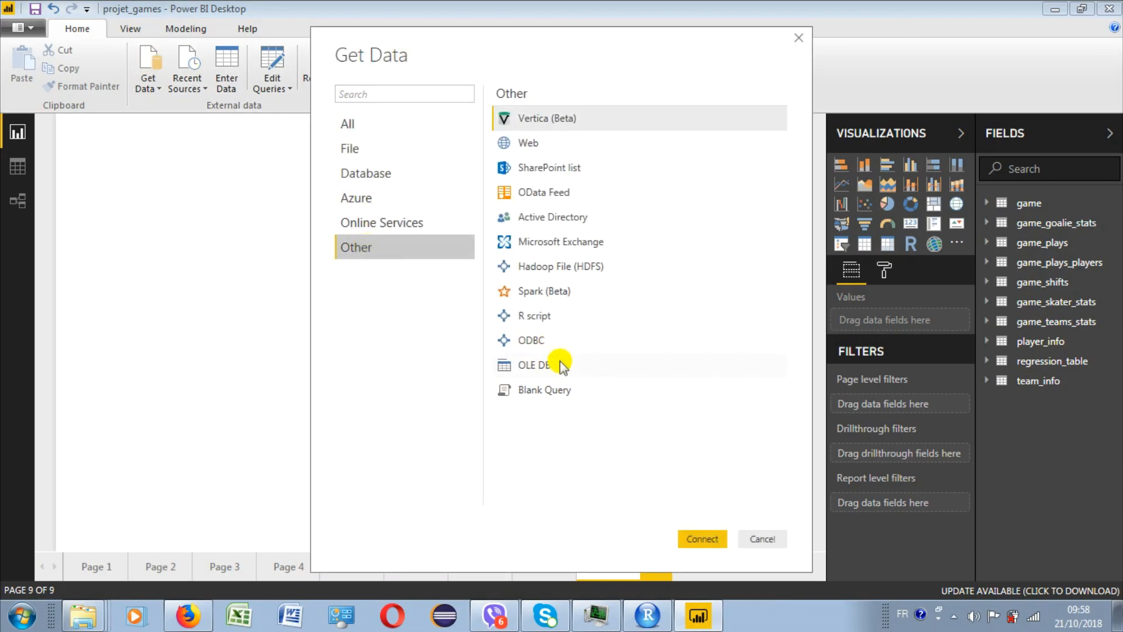
pyautogui.doubleClick(540, 318)
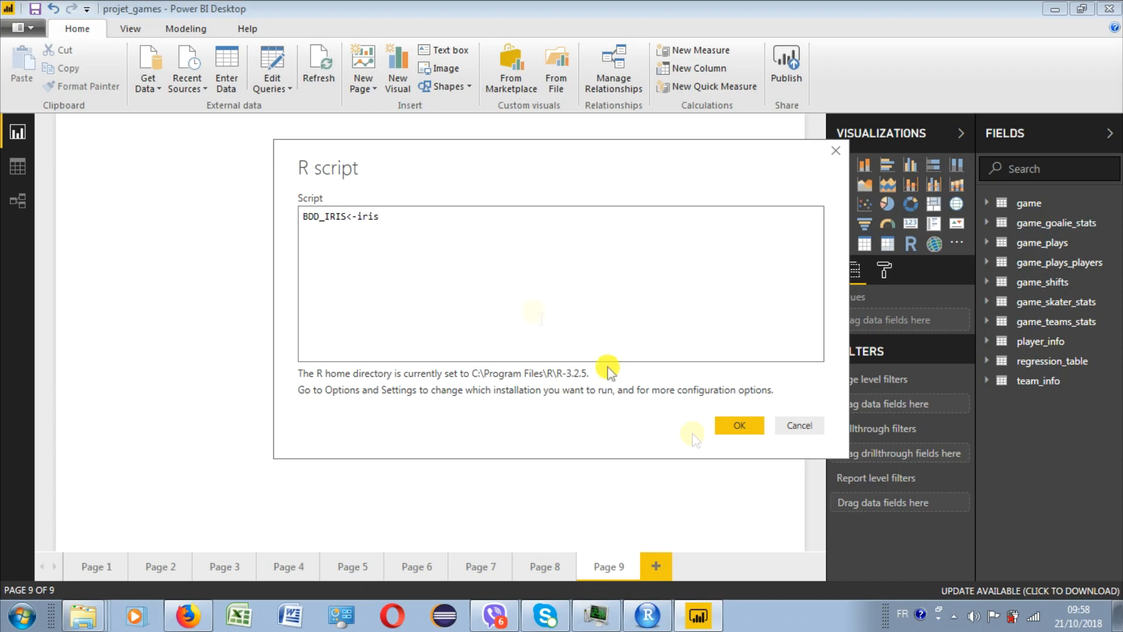
pyautogui.click(727, 430)
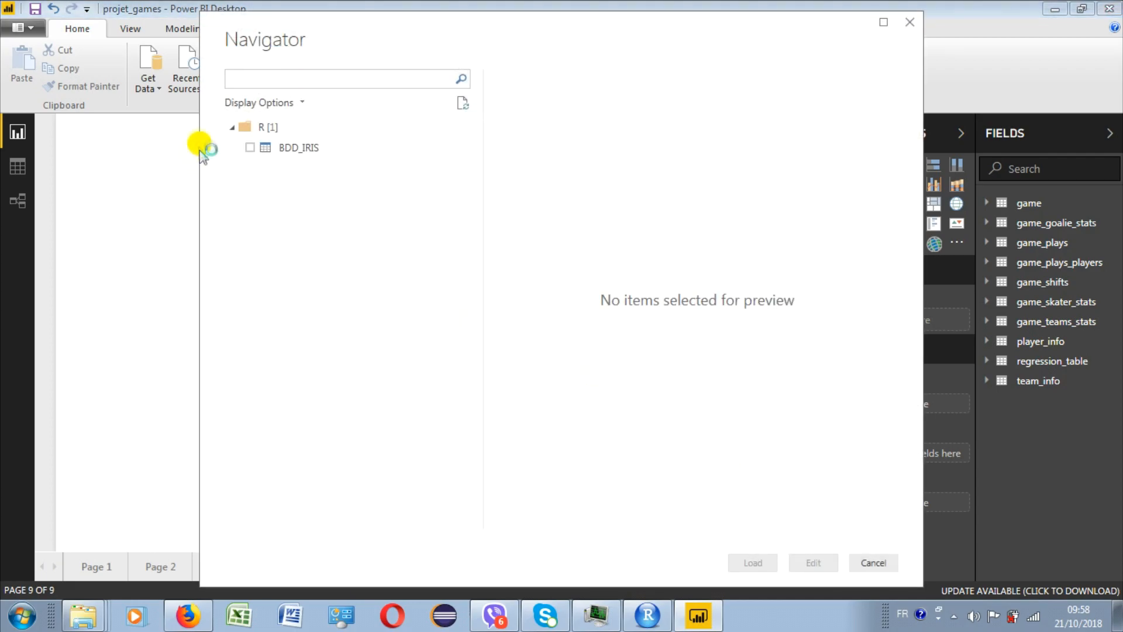
pyautogui.click(251, 148)
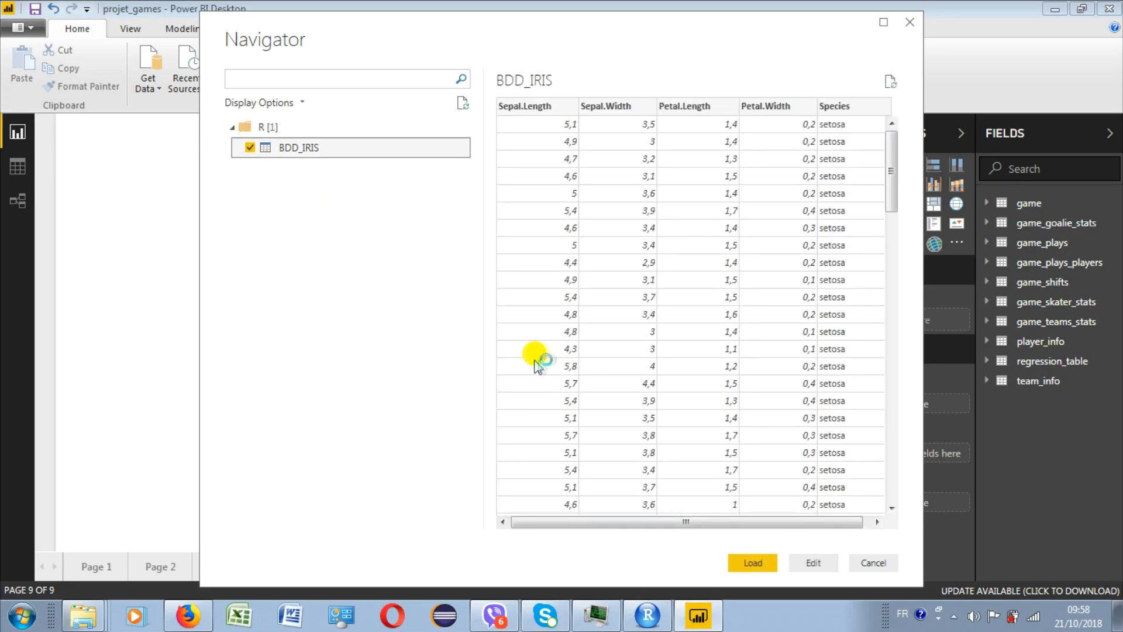
pyautogui.click(761, 563)
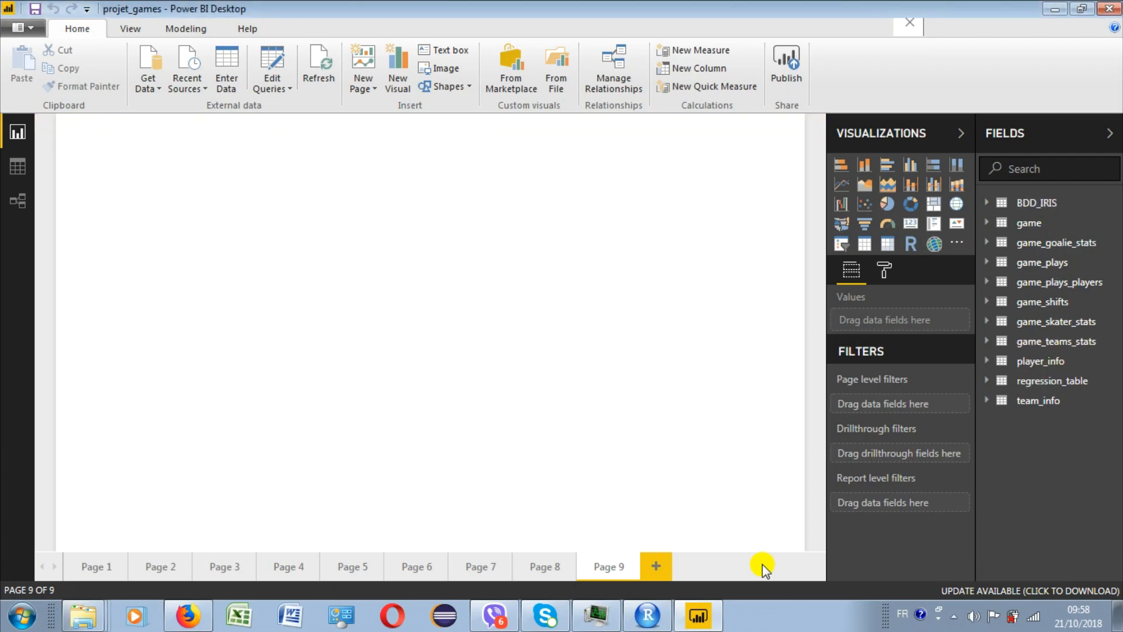
# - Build a scatter chart from BDD_IRIS with Petal.Length on the X axis, Petal.Width on the Y axis and Species as details, and enlarge it
pyautogui.click(987, 203)
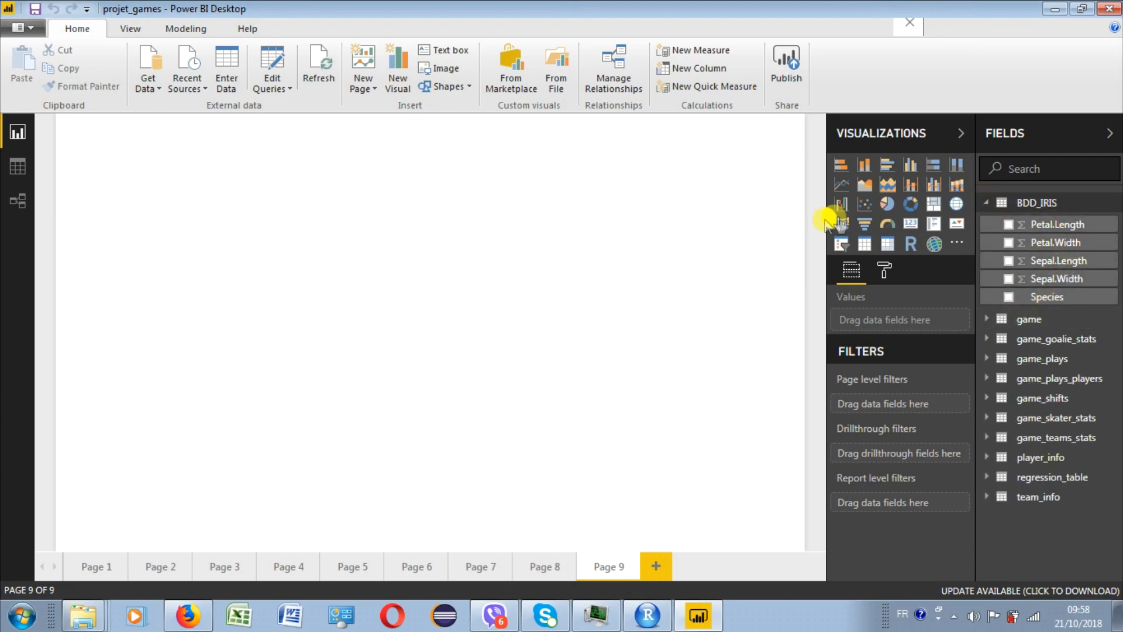
pyautogui.click(864, 205)
pyautogui.moveTo(1070, 227); pyautogui.dragTo(922, 417)
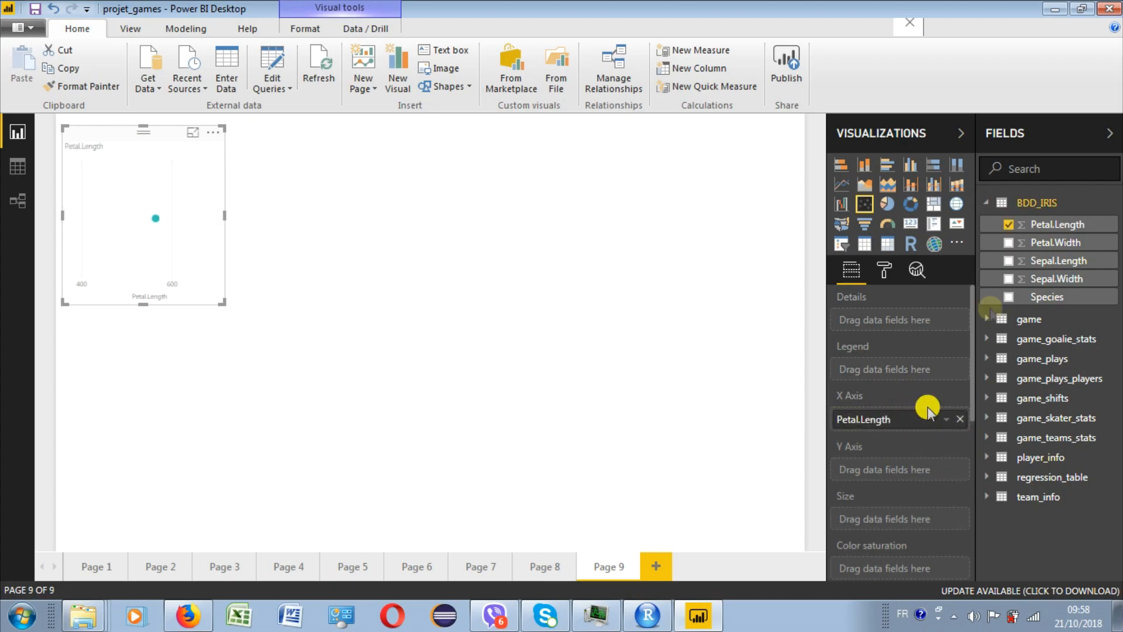
pyautogui.moveTo(1060, 249); pyautogui.dragTo(921, 468)
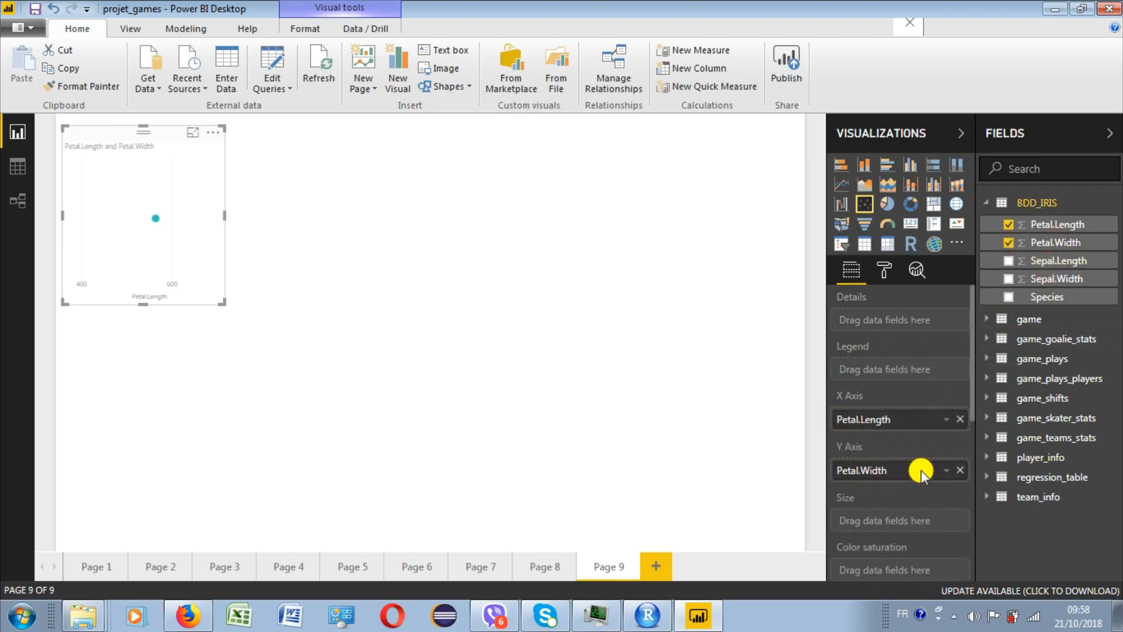
pyautogui.click(1044, 298)
pyautogui.moveTo(222, 303); pyautogui.dragTo(263, 330)
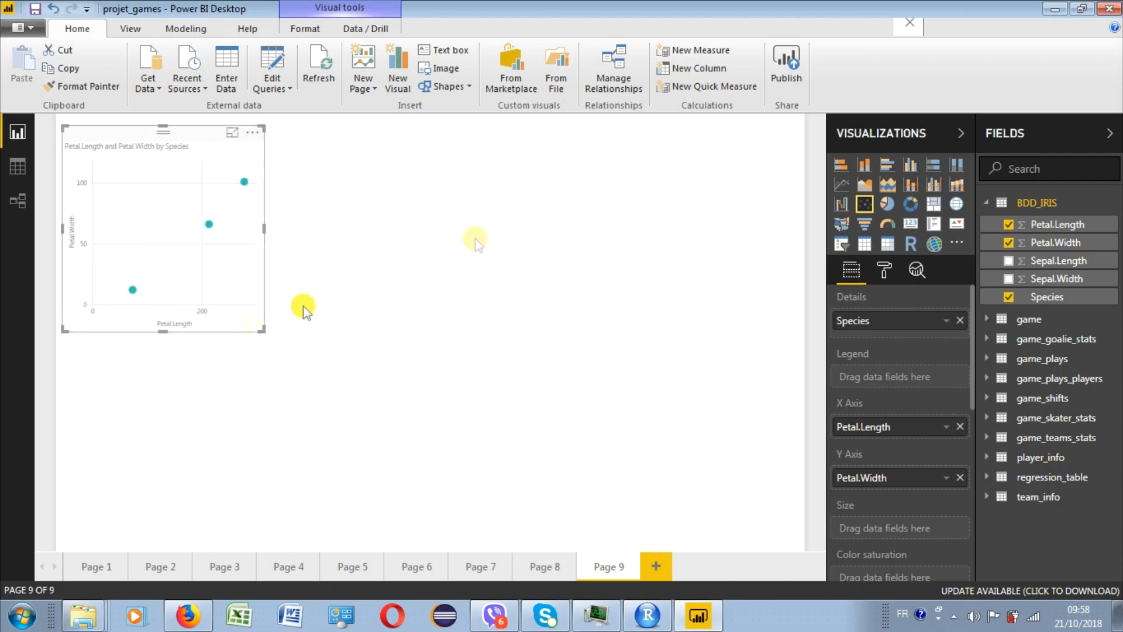
# - Open the BDD_IRIS query for editing and add an index column starting from 0
pyautogui.rightClick(1039, 205)
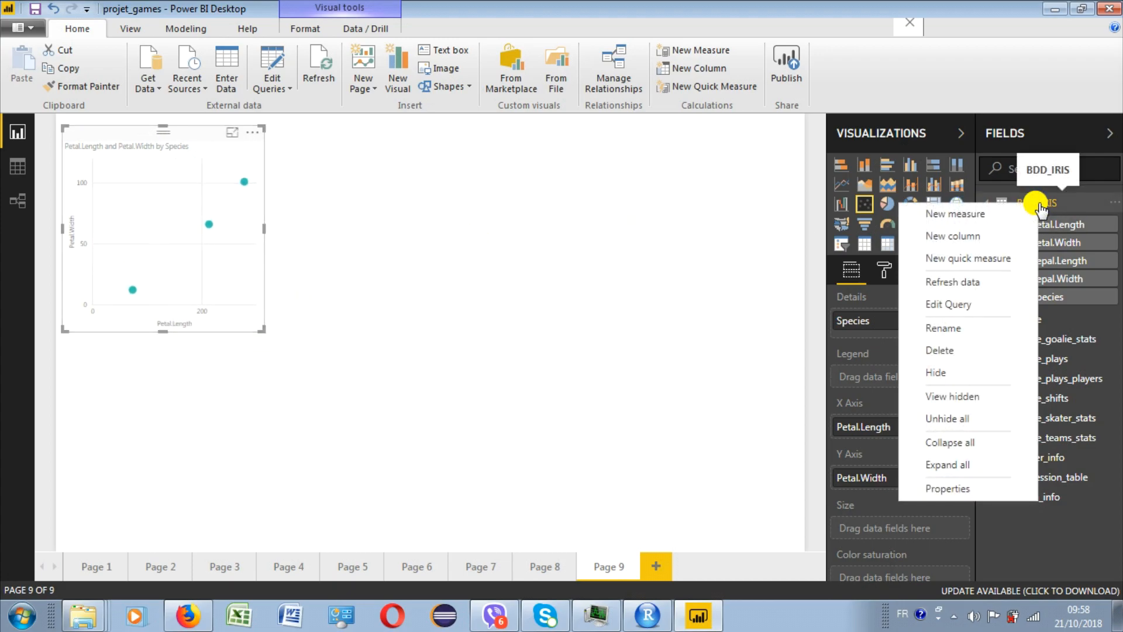
pyautogui.click(969, 304)
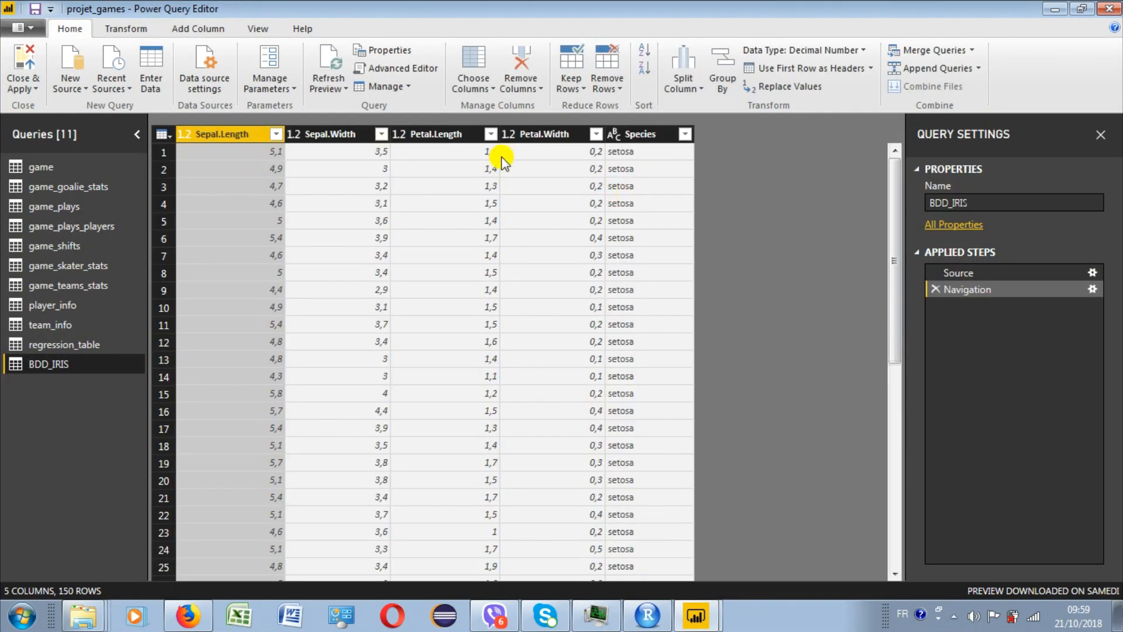
pyautogui.click(192, 29)
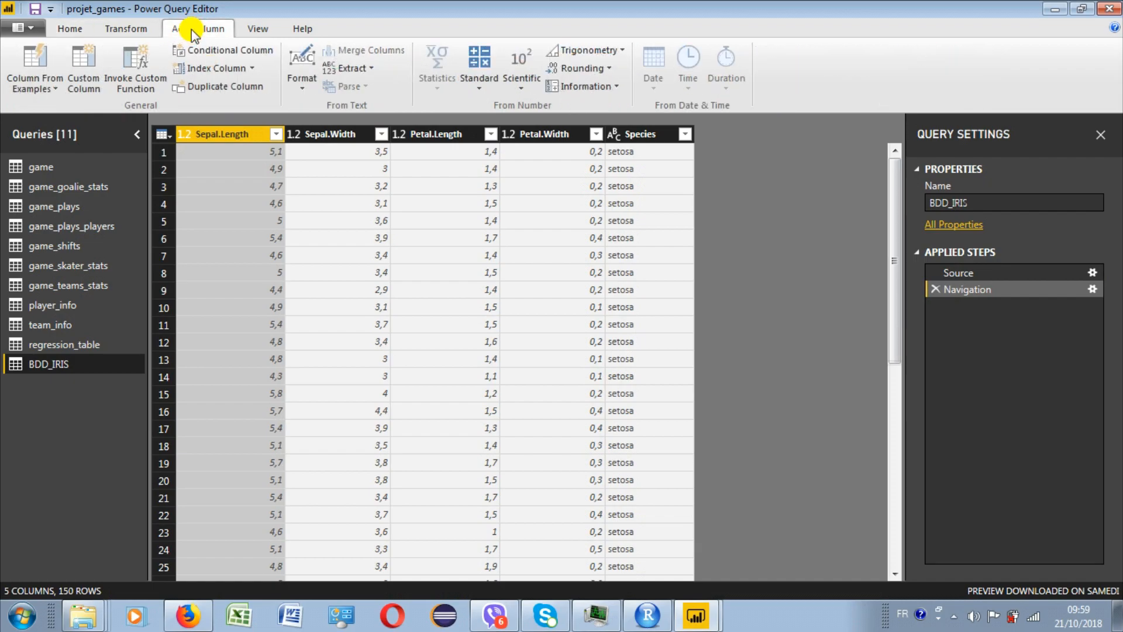
pyautogui.click(221, 68)
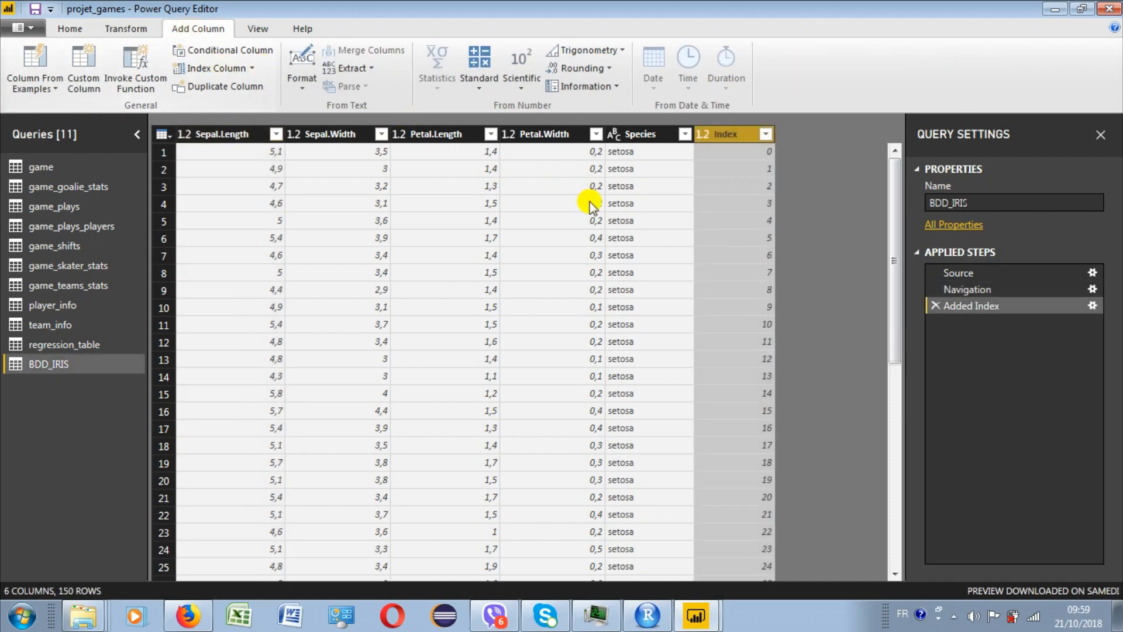
# - Change the Index column's data type to Text, then close the query editor and apply the changes
pyautogui.click(705, 136)
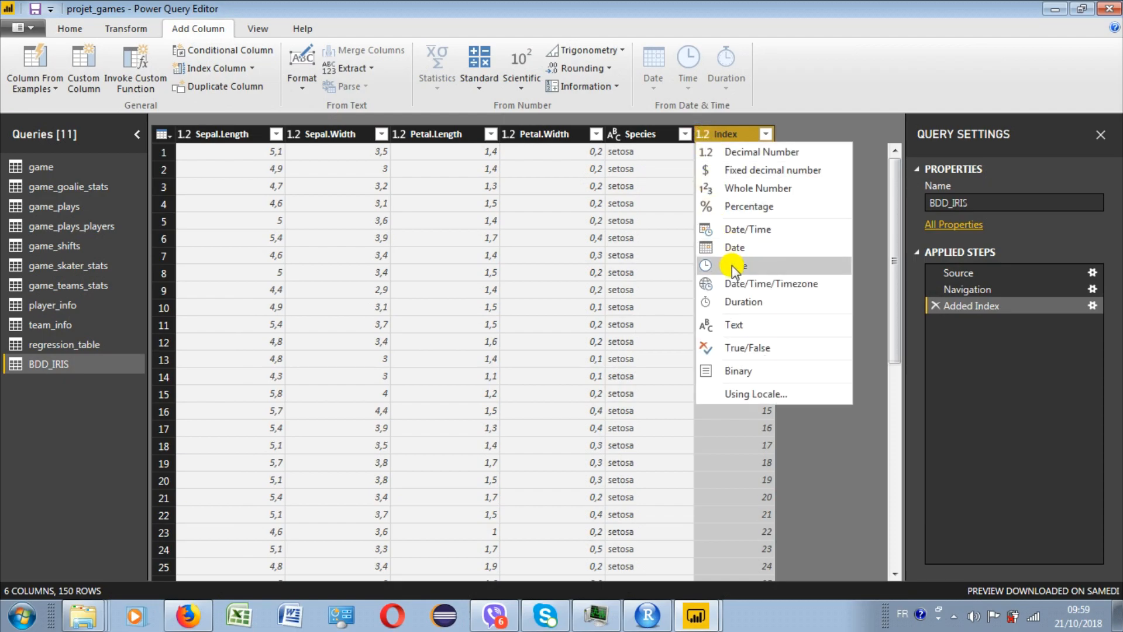
pyautogui.click(739, 328)
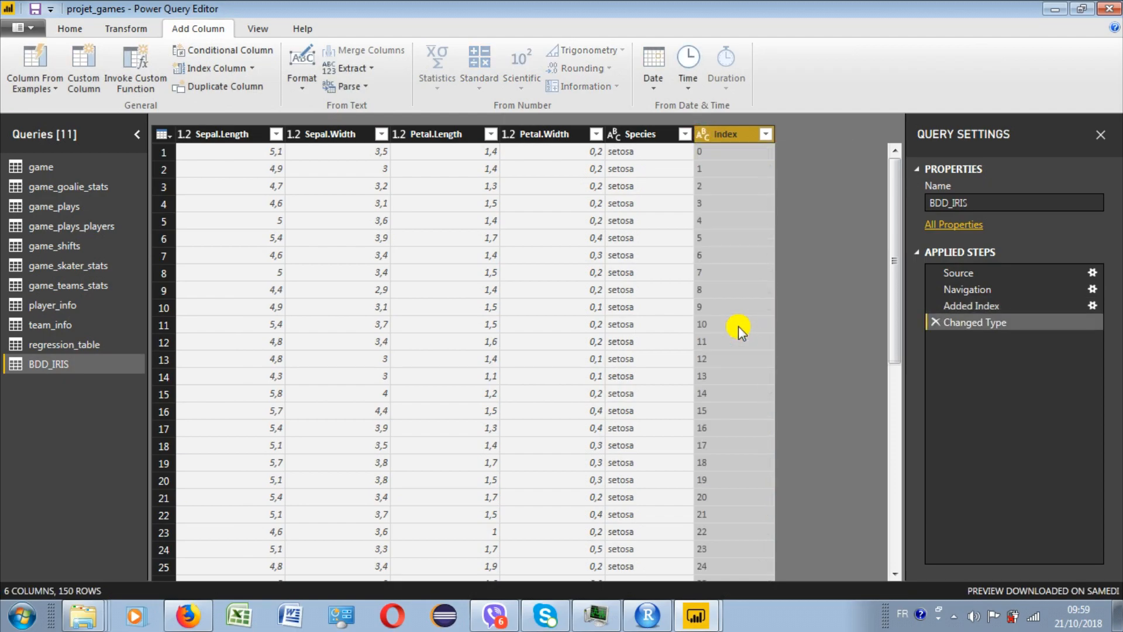
pyautogui.click(1109, 9)
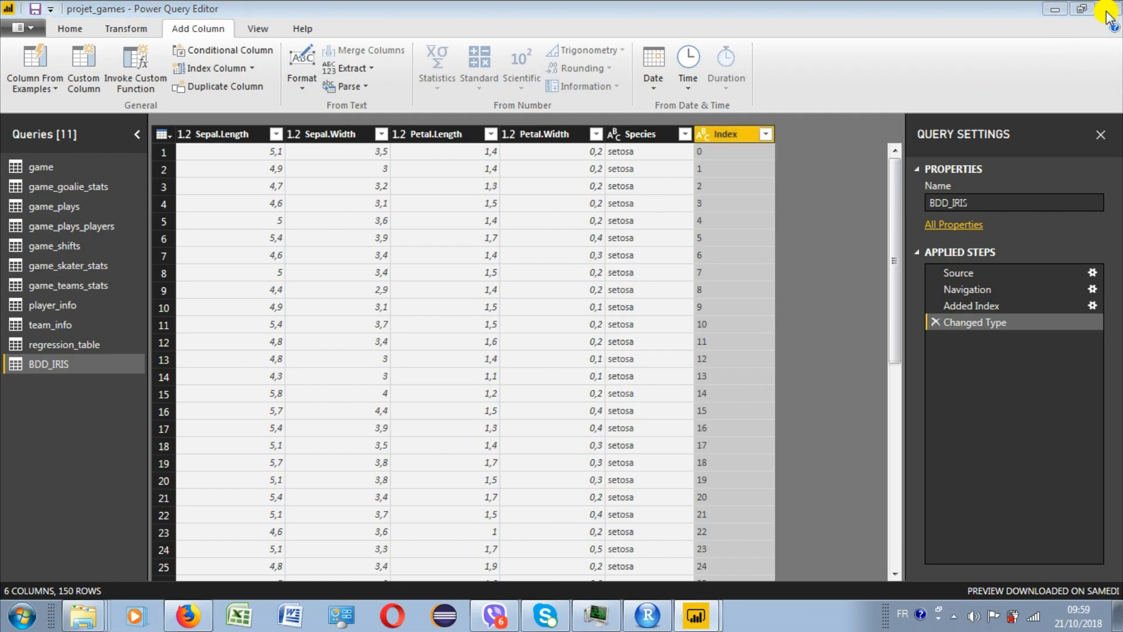
pyautogui.click(581, 331)
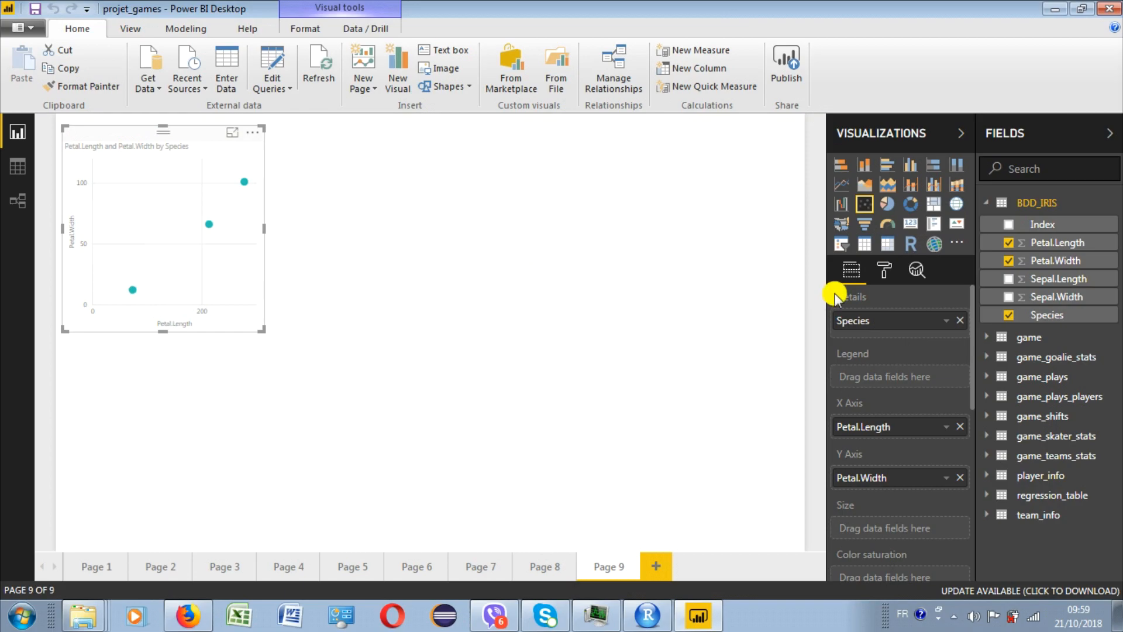
# - Replace Species with Index as the details of the scatter chart and enlarge the chart
pyautogui.click(960, 321)
pyautogui.moveTo(1039, 225); pyautogui.dragTo(908, 320)
pyautogui.moveTo(265, 126); pyautogui.dragTo(308, 142)
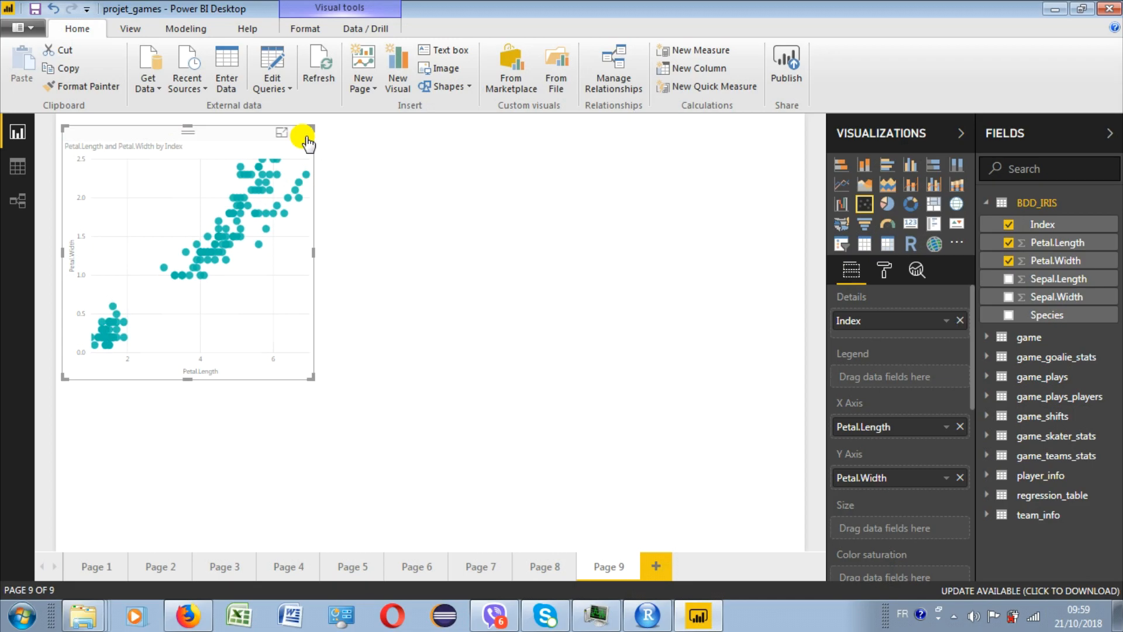
# - Automatically find clusters in the scatter chart, with the number of clusters set to 3
pyautogui.click(307, 143)
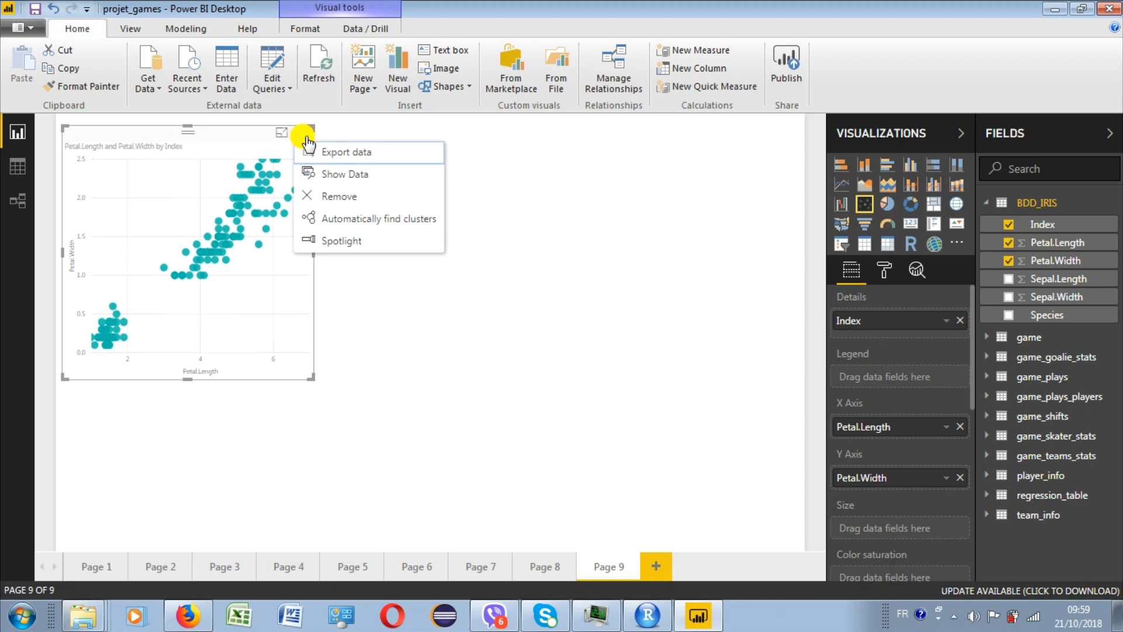
pyautogui.click(370, 220)
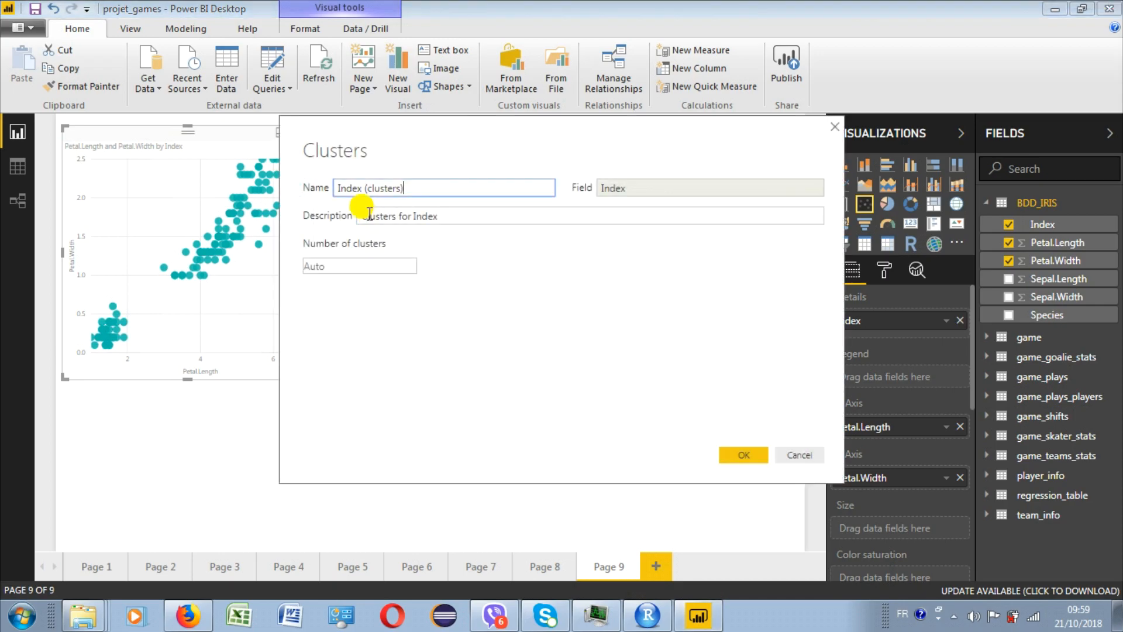
pyautogui.click(346, 263)
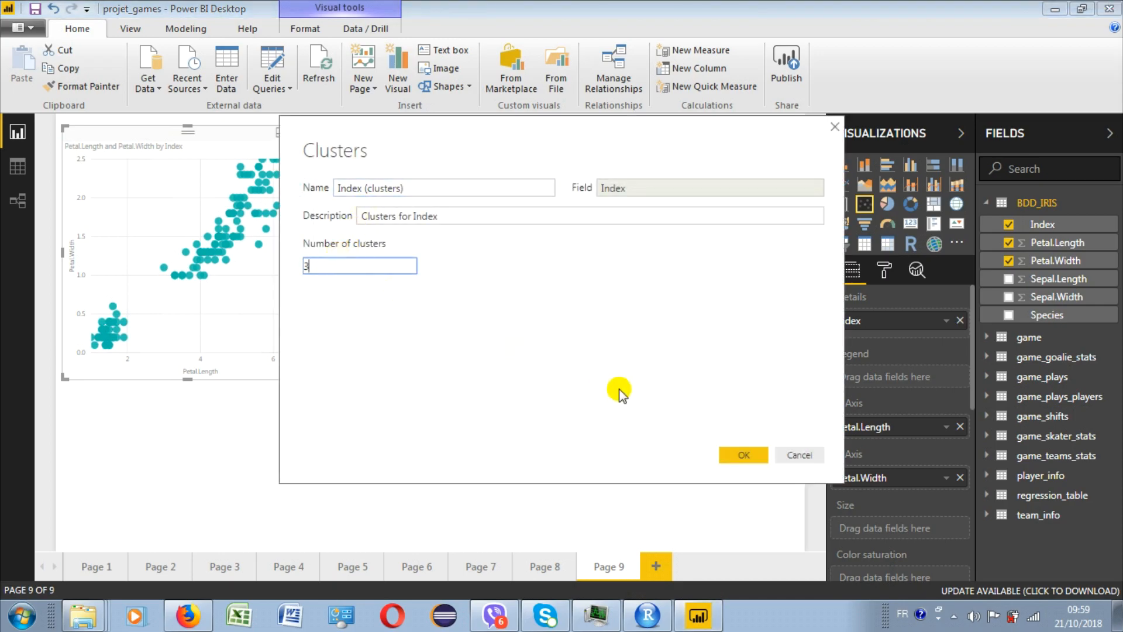
pyautogui.click(733, 452)
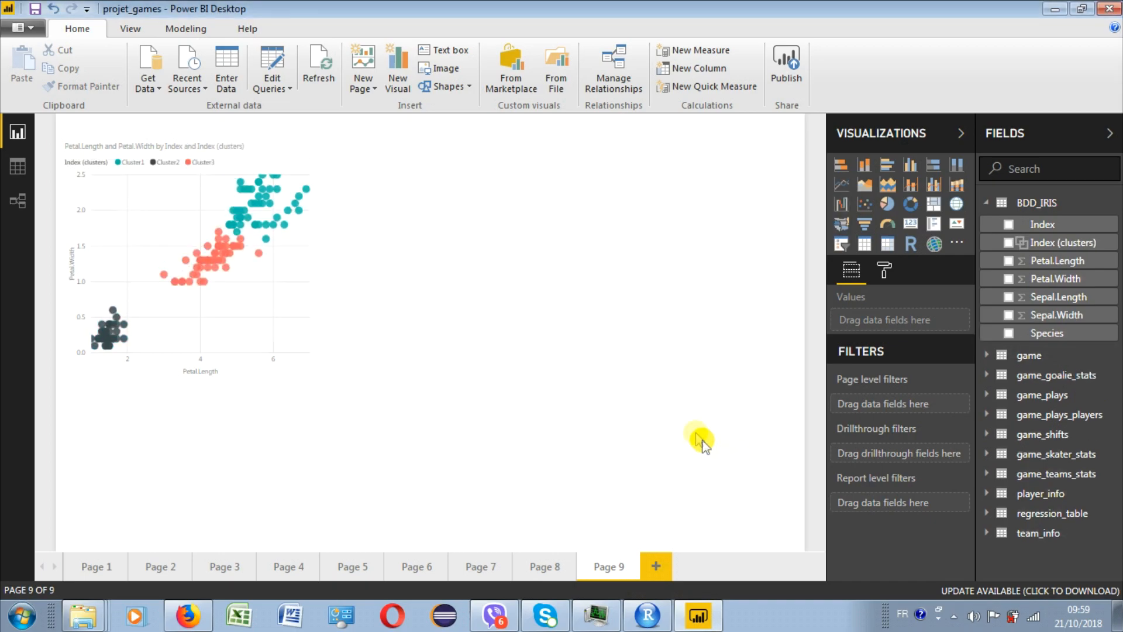
# - Rename the Index (clusters) field in BDD_IRIS as Clus
pyautogui.doubleClick(1056, 241)
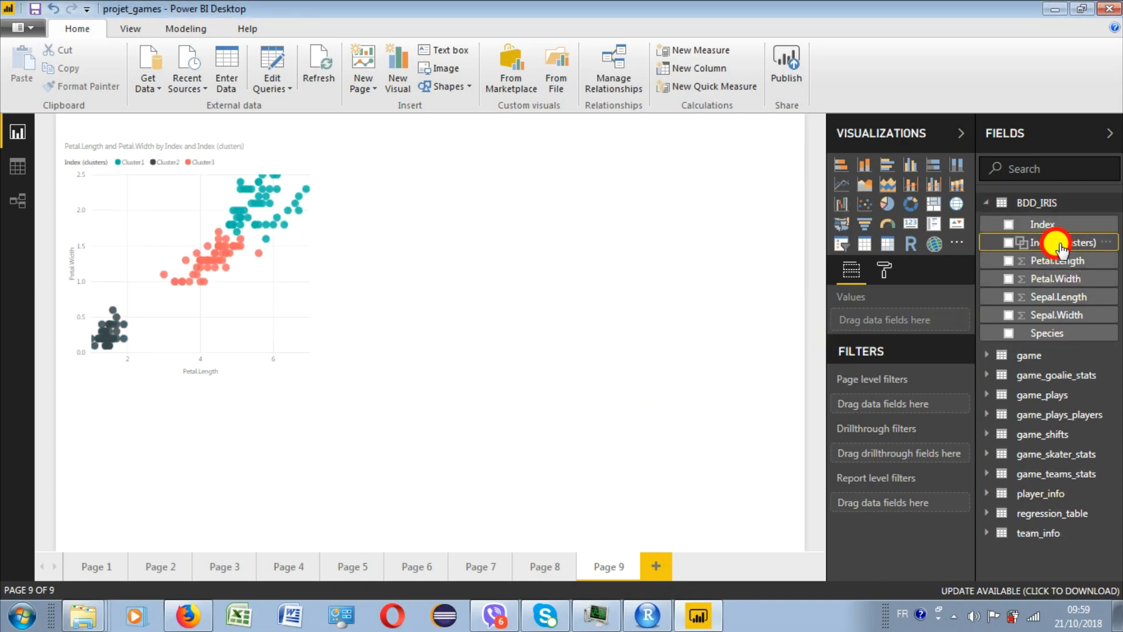
pyautogui.write('Clu')
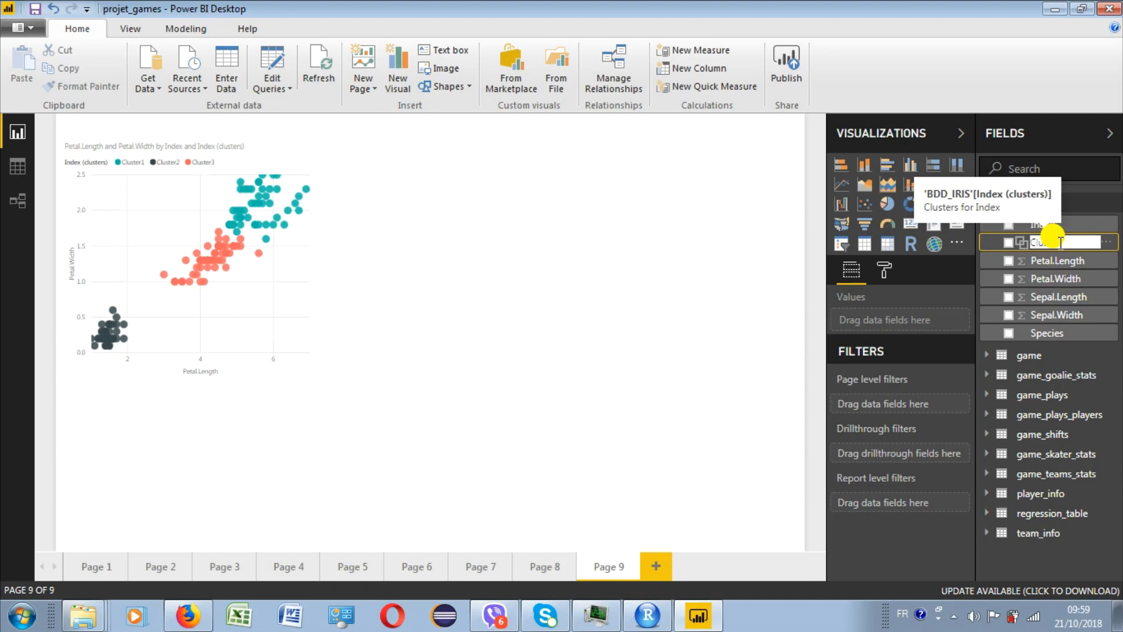
pyautogui.click(764, 314)
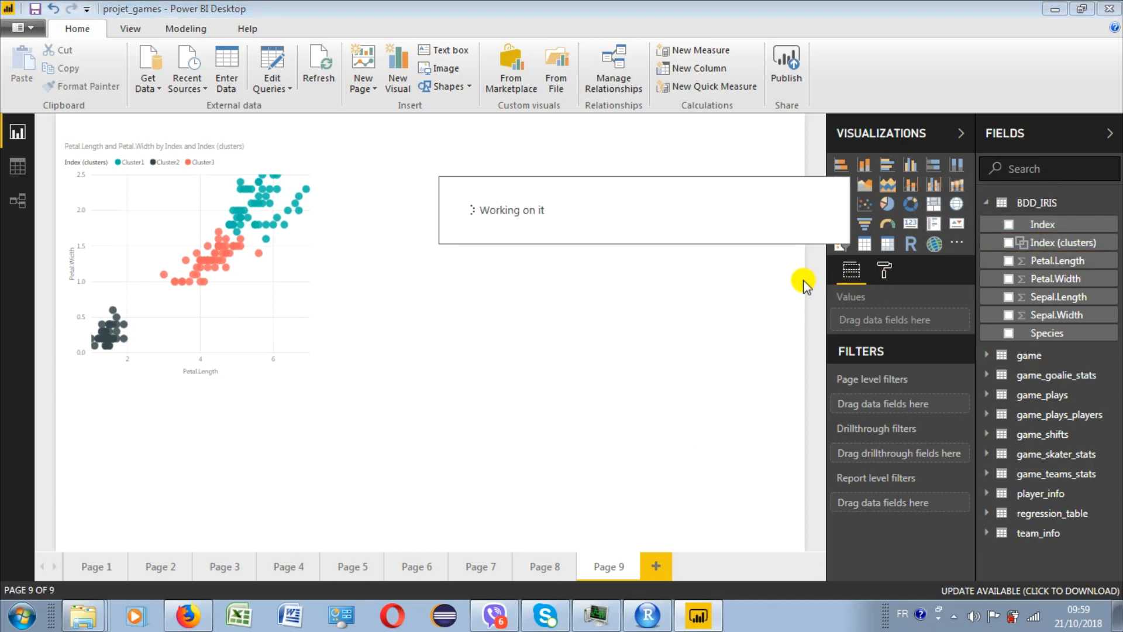
# - Add an enlarged R script visual beside the scatter chart with Petal.Length, Petal.Width and Clus as its values
pyautogui.click(911, 245)
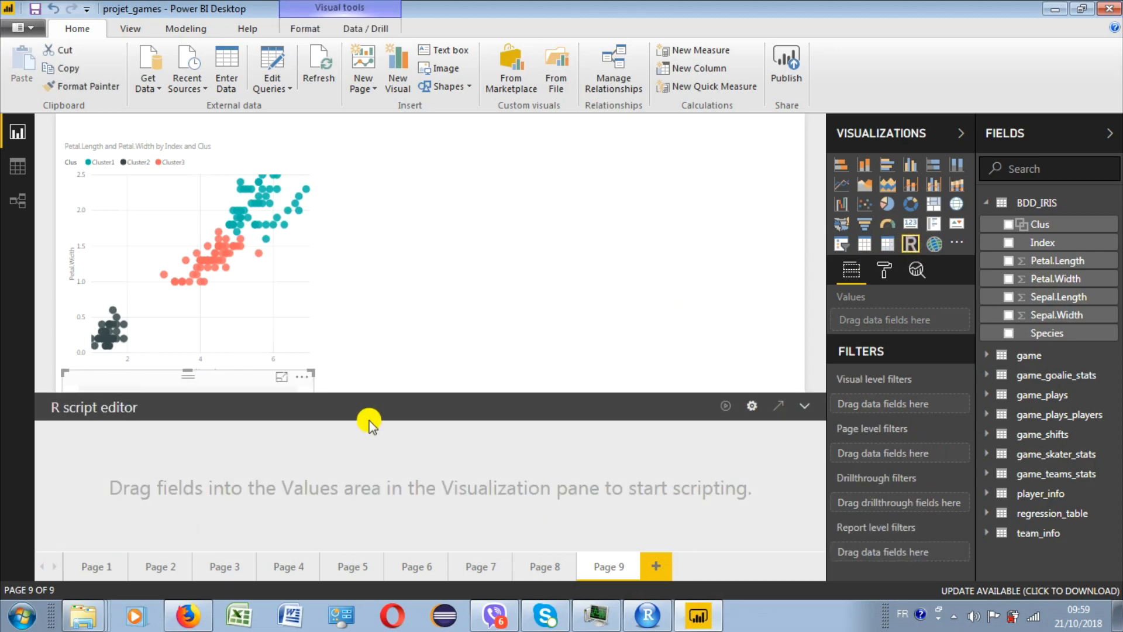
pyautogui.moveTo(228, 383); pyautogui.dragTo(544, 153)
pyautogui.moveTo(624, 320); pyautogui.dragTo(714, 368)
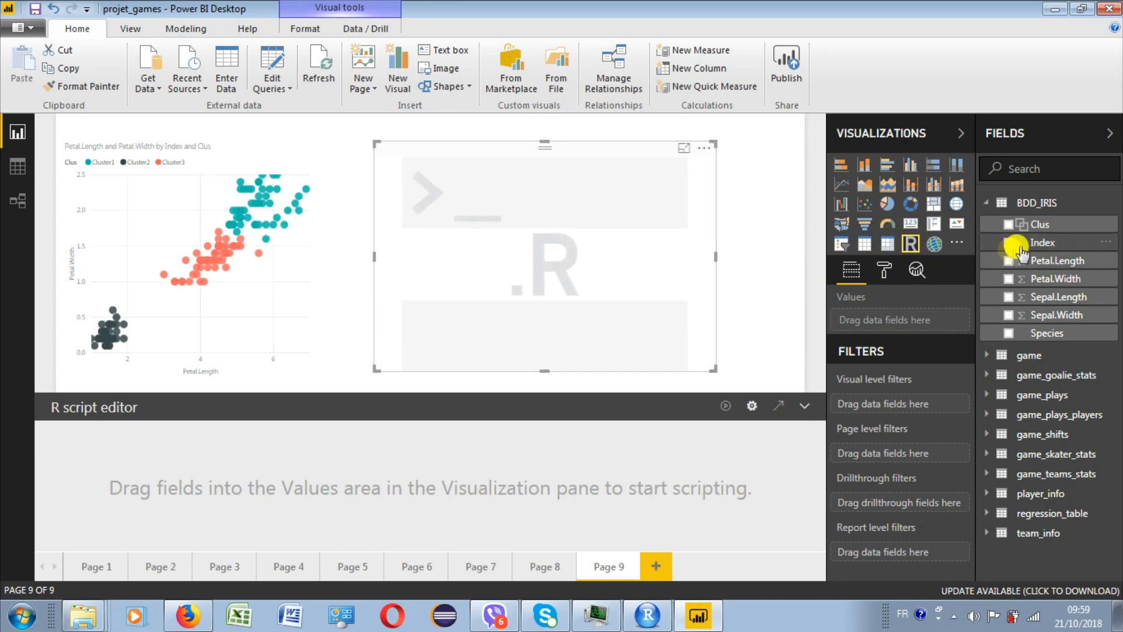
pyautogui.moveTo(1047, 262); pyautogui.dragTo(526, 252)
pyautogui.moveTo(1047, 280); pyautogui.dragTo(602, 293)
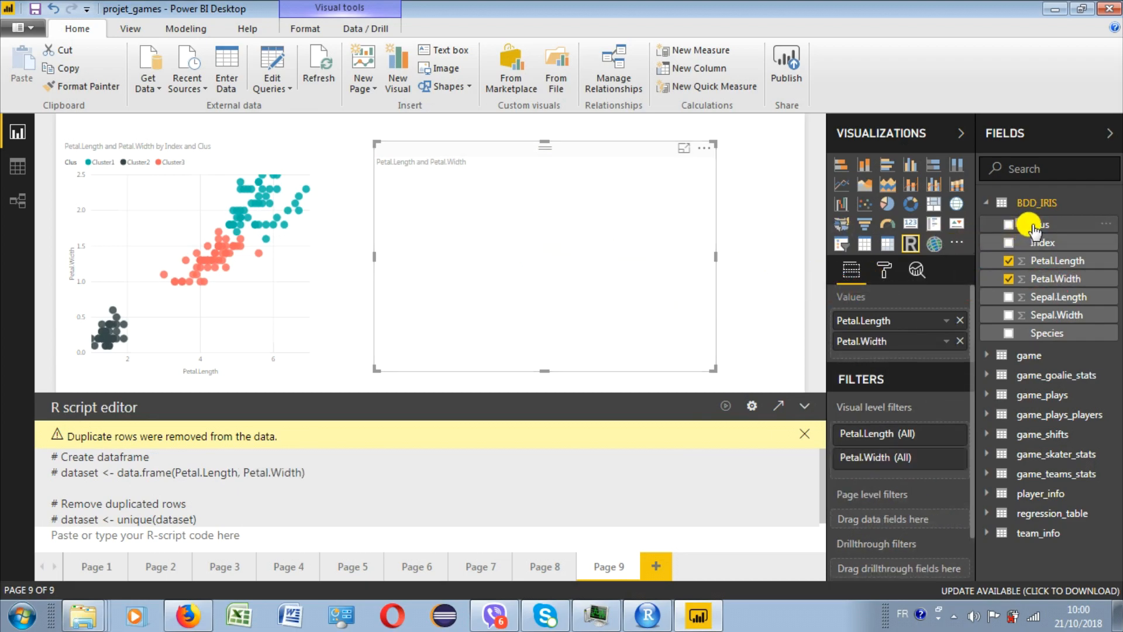
pyautogui.moveTo(884, 225); pyautogui.dragTo(584, 210)
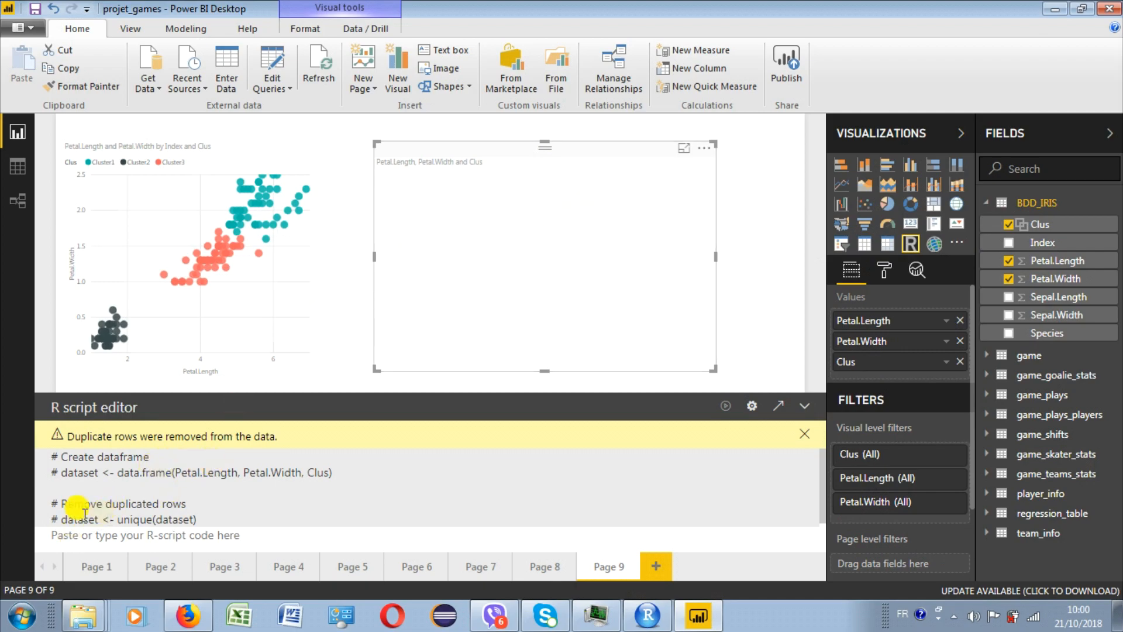
# - Run the R script plot(dataset$Petal.Length,dataset$Petal.Width,col=dataset$Clus), then collapse the script editor and enlarge the R visual
pyautogui.write('plot(da')
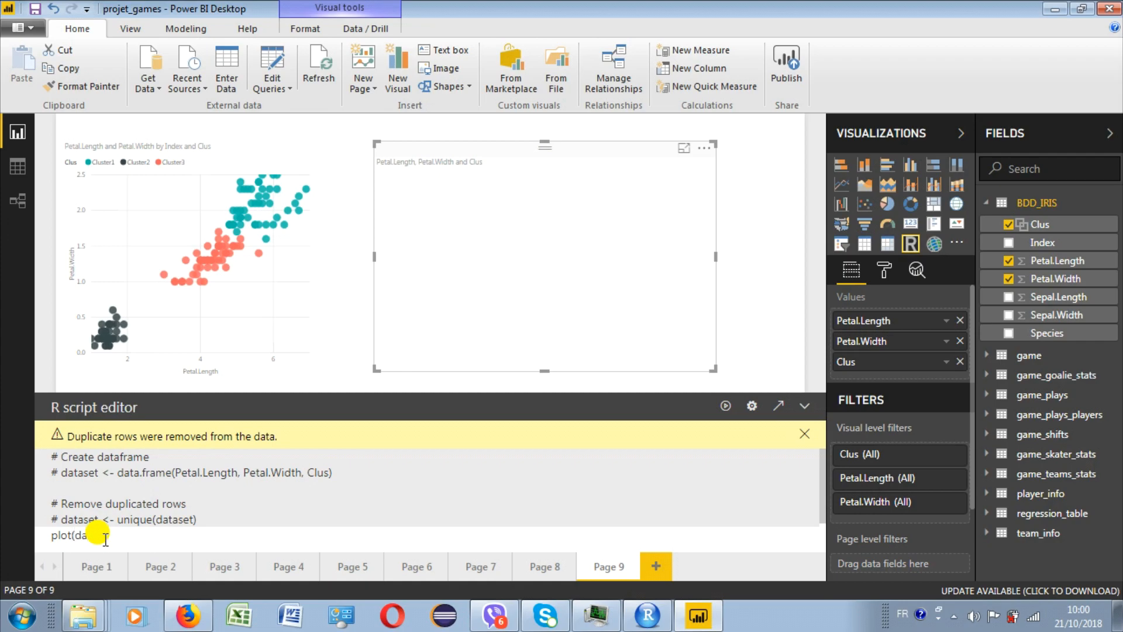
pyautogui.write('taset$Petal.Length,dataset$Petal.Width,col=dataset$Clus)')
pyautogui.click(726, 407)
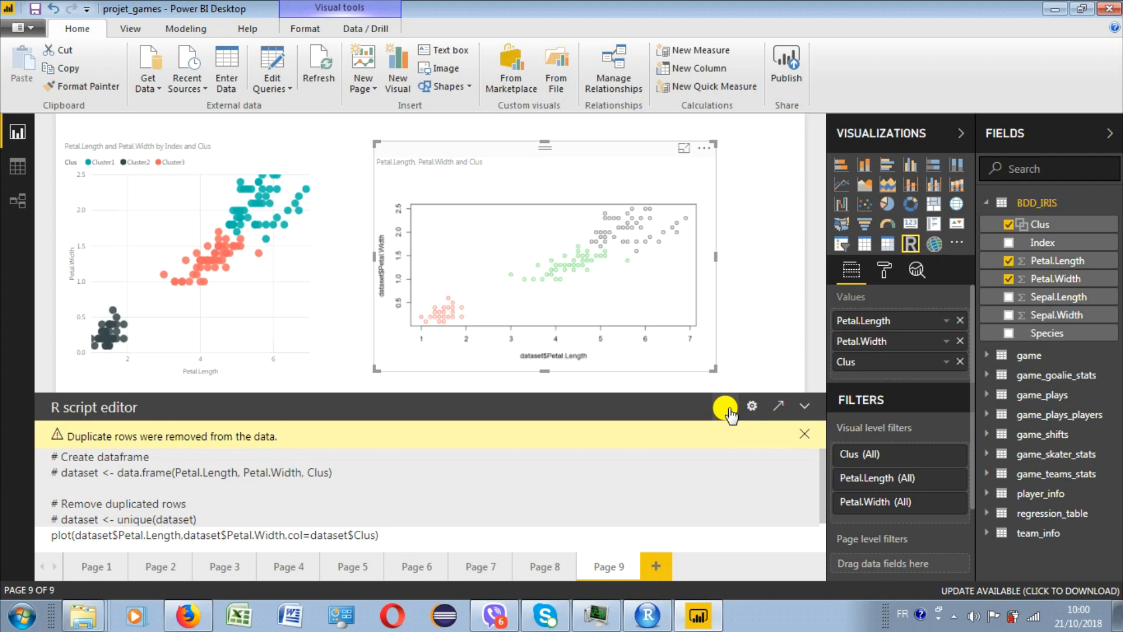
pyautogui.click(805, 405)
pyautogui.moveTo(718, 370); pyautogui.dragTo(761, 448)
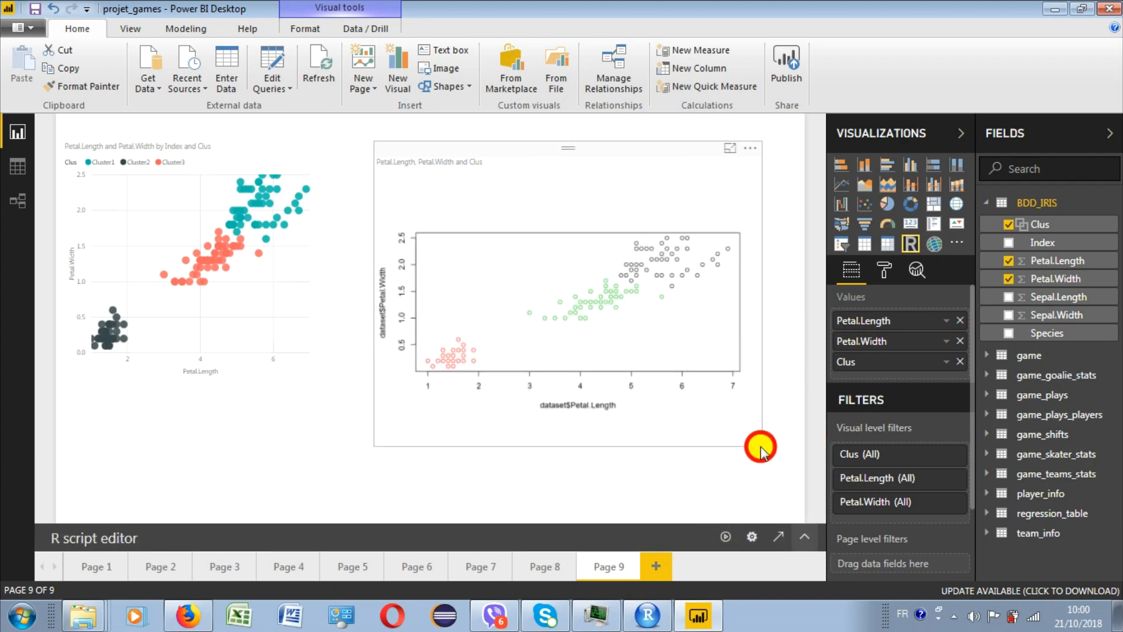